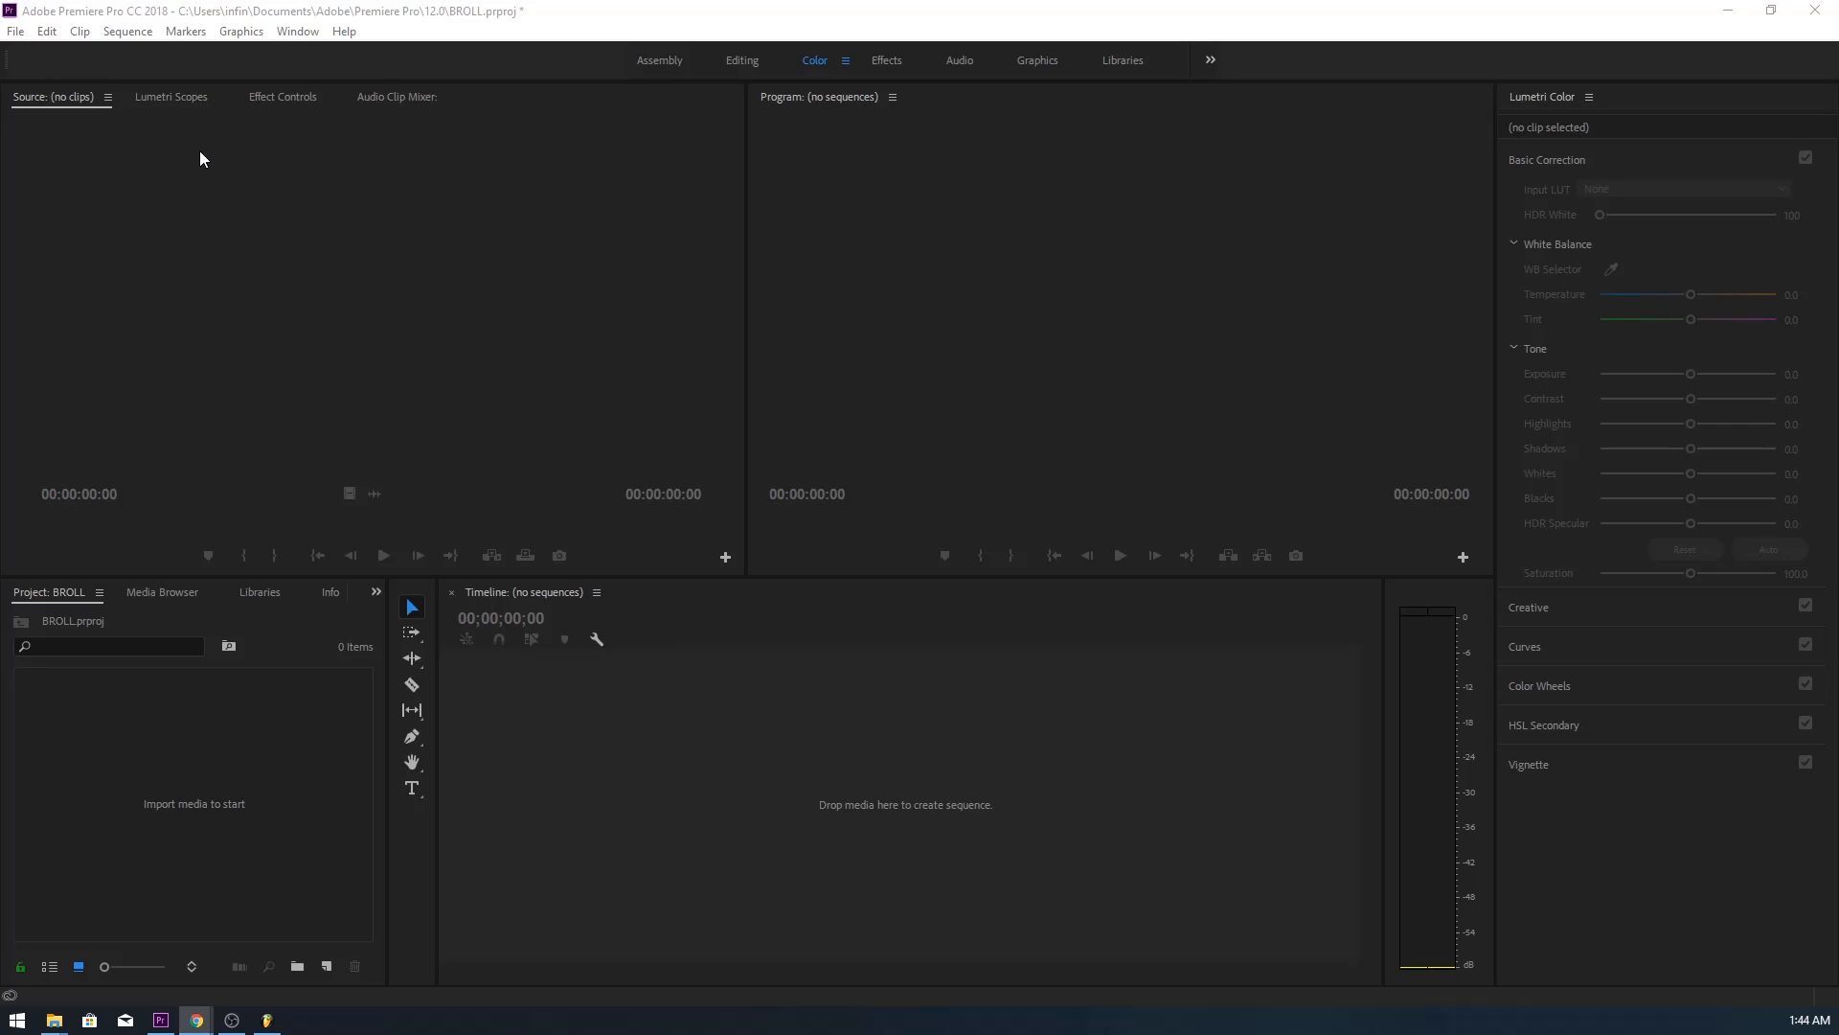
- Create a new project named EDITING in the default location
left_click(16, 32)
mouse_move(239, 61)
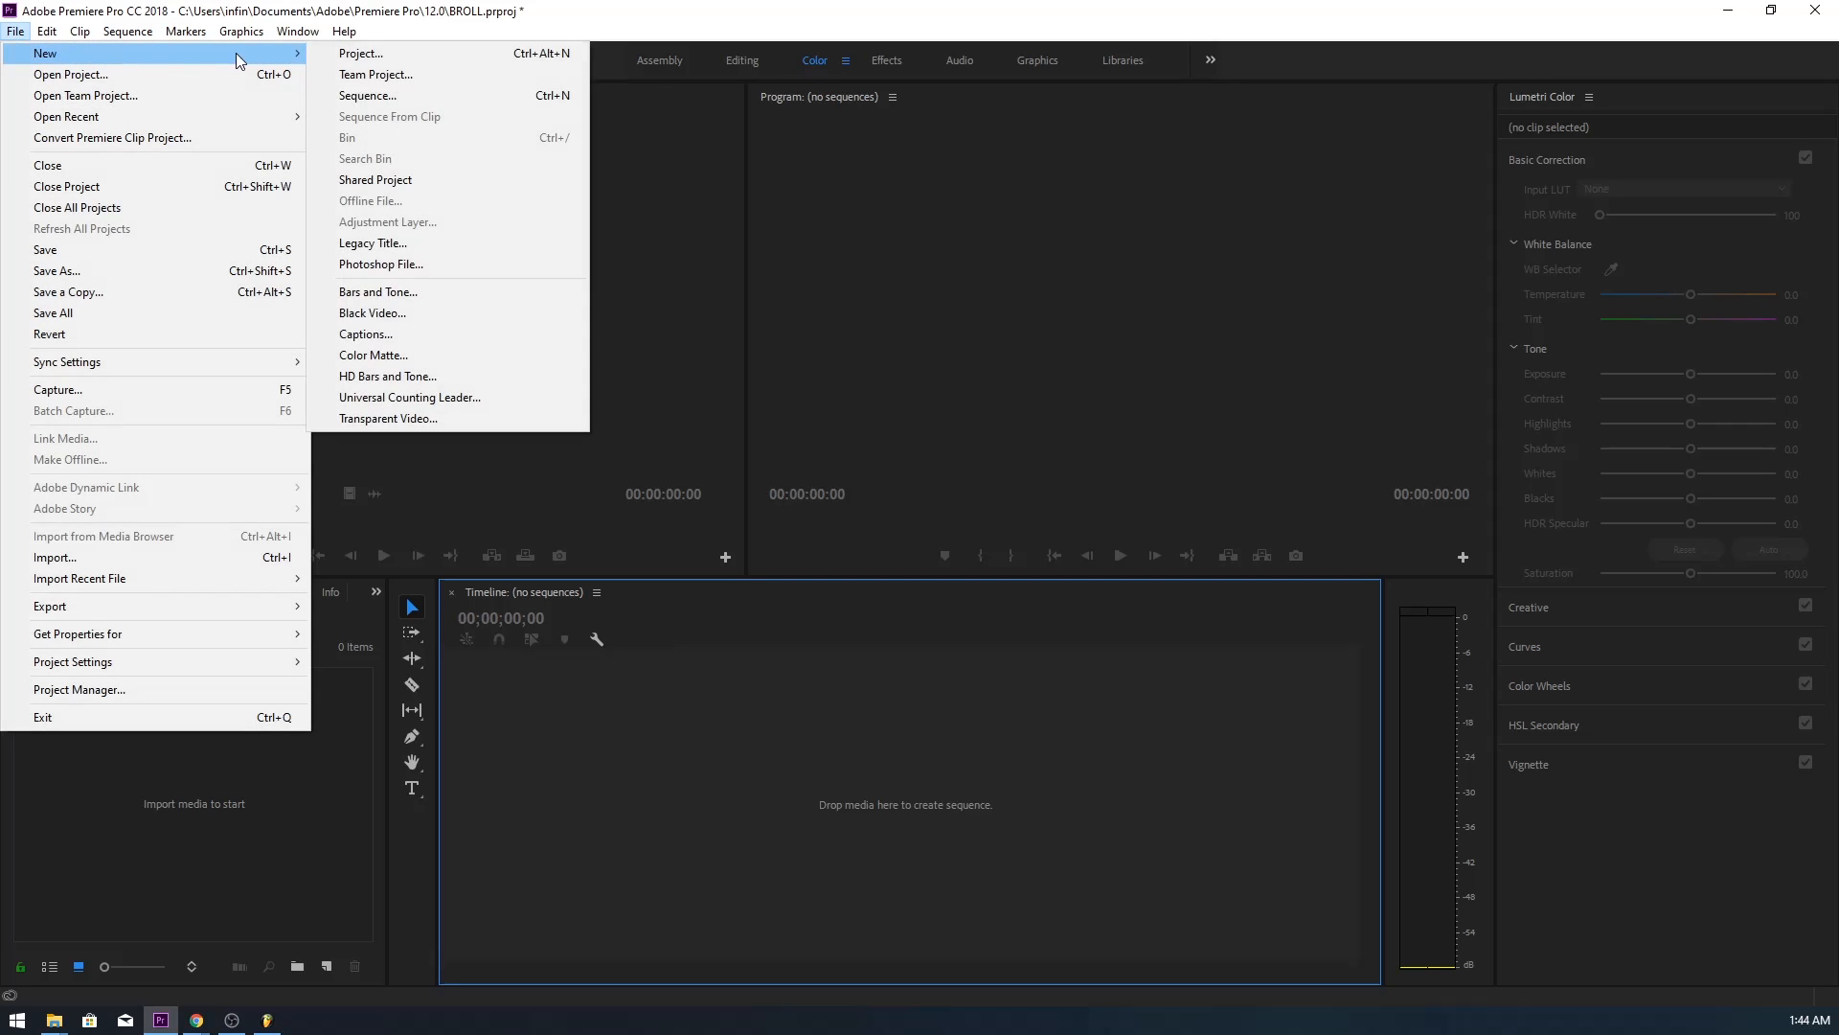
left_click(810, 164)
left_click(22, 35)
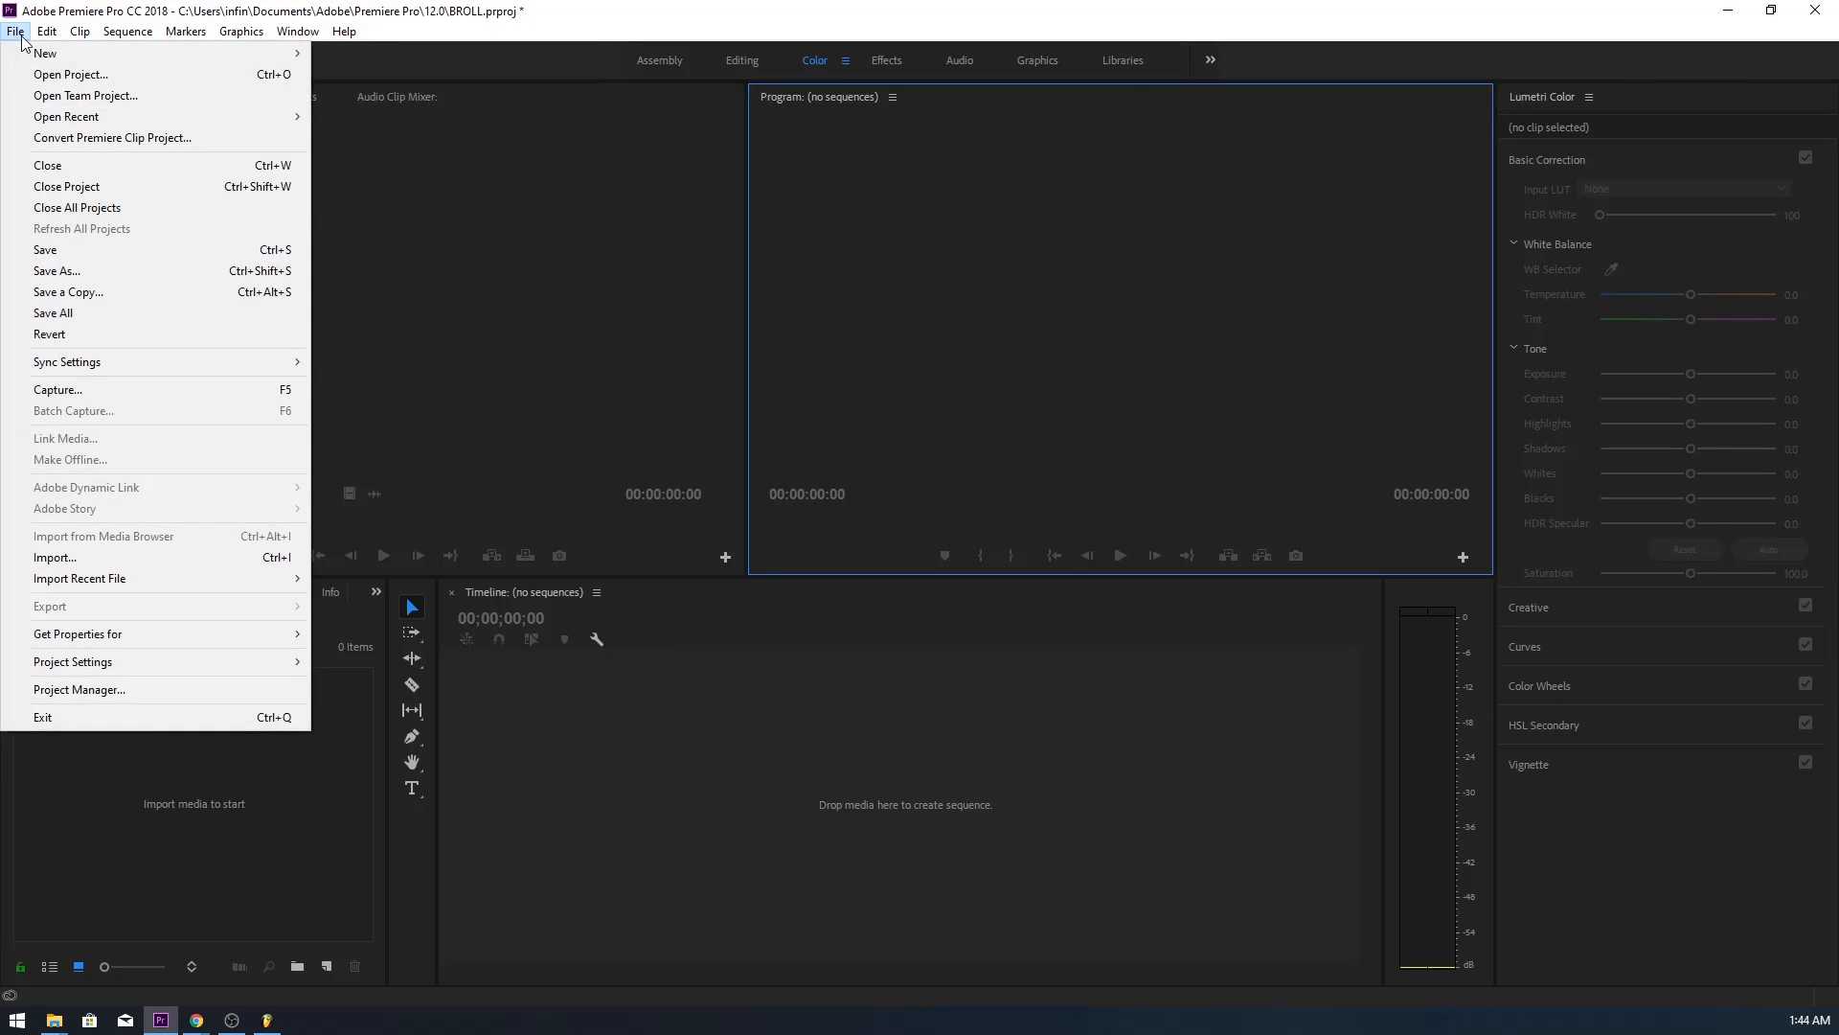
mouse_move(278, 54)
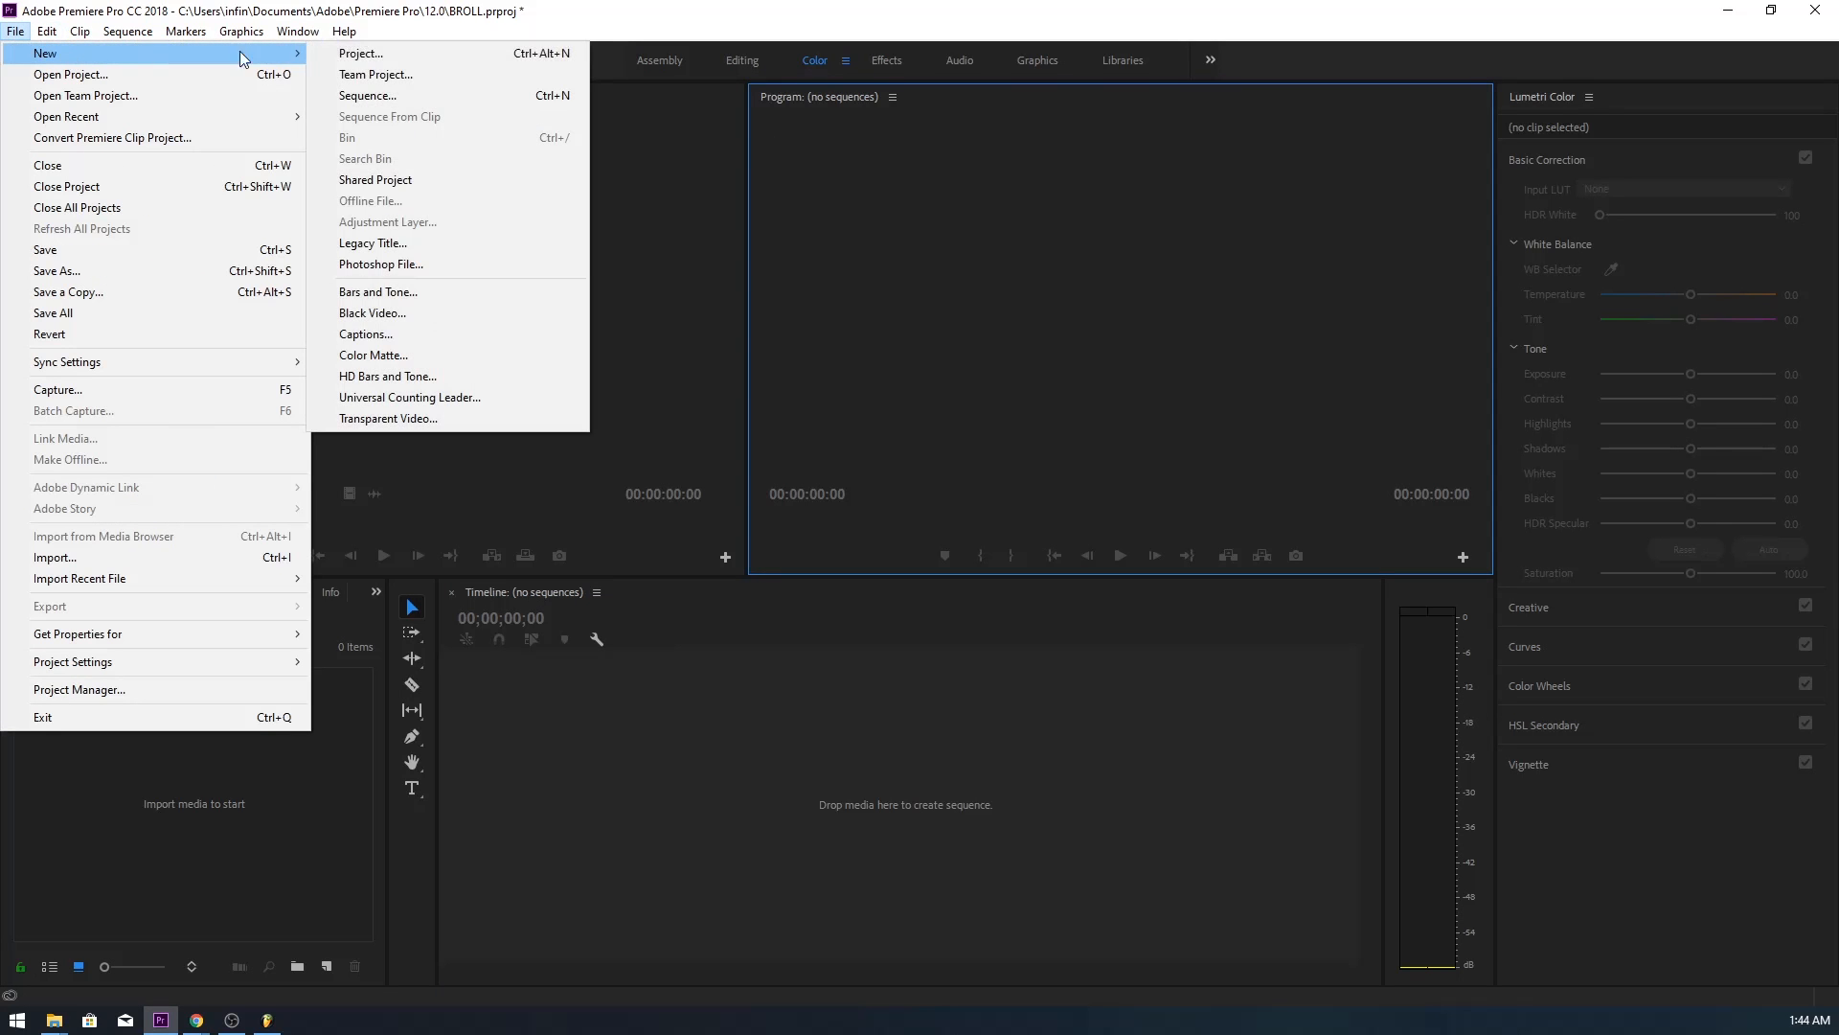
left_click(364, 56)
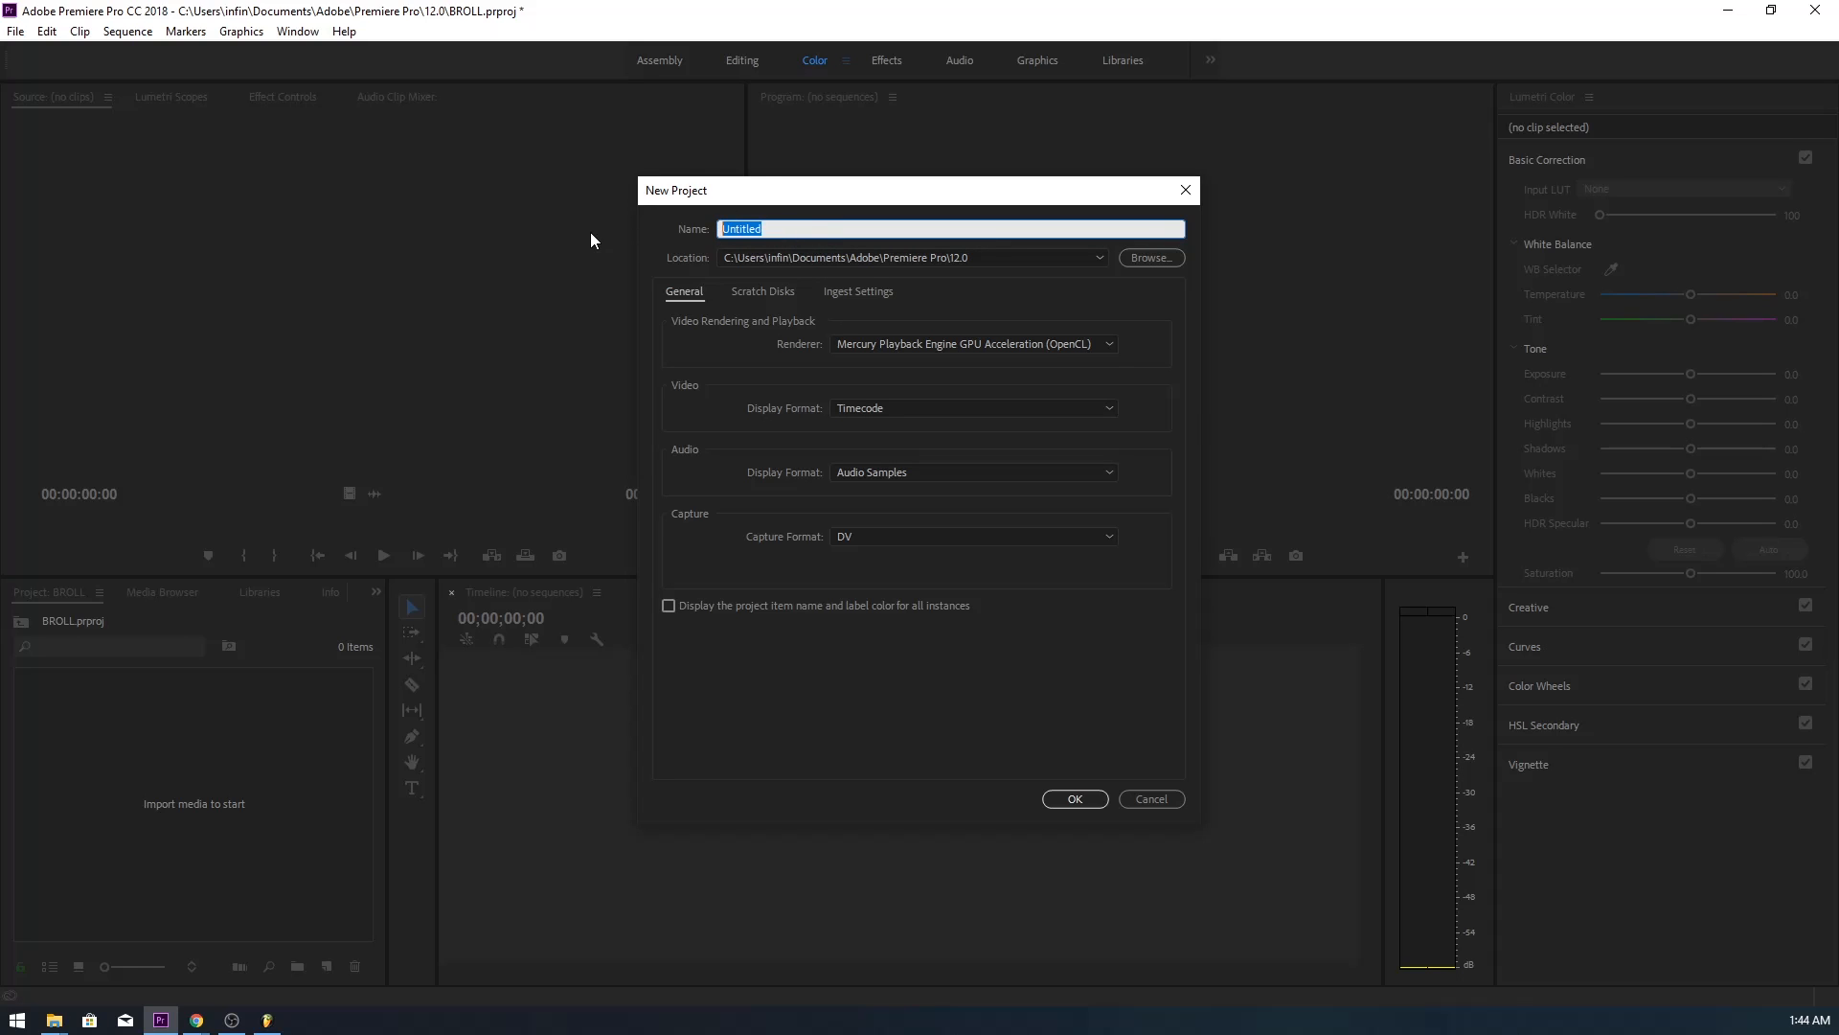
type("EDITING")
left_click(1073, 798)
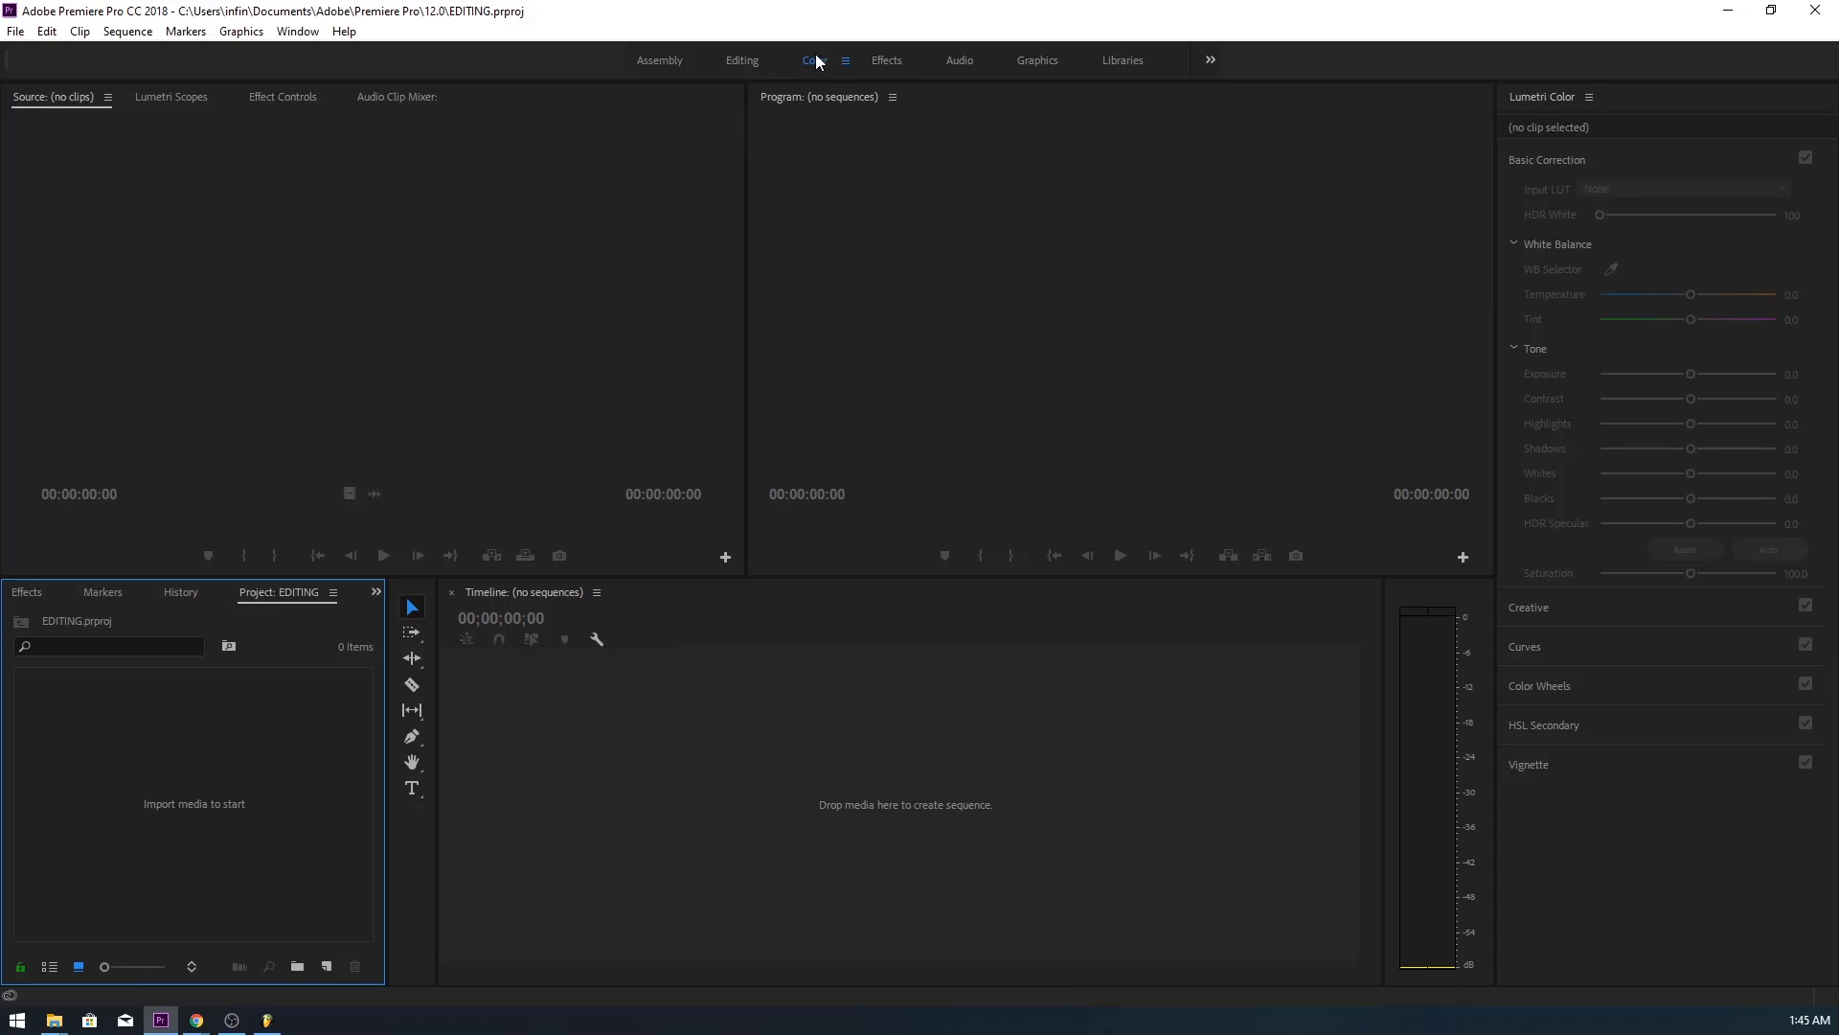
- Switch to the Editing workspace and bring the empty EDITING project's media area into view
left_click(743, 60)
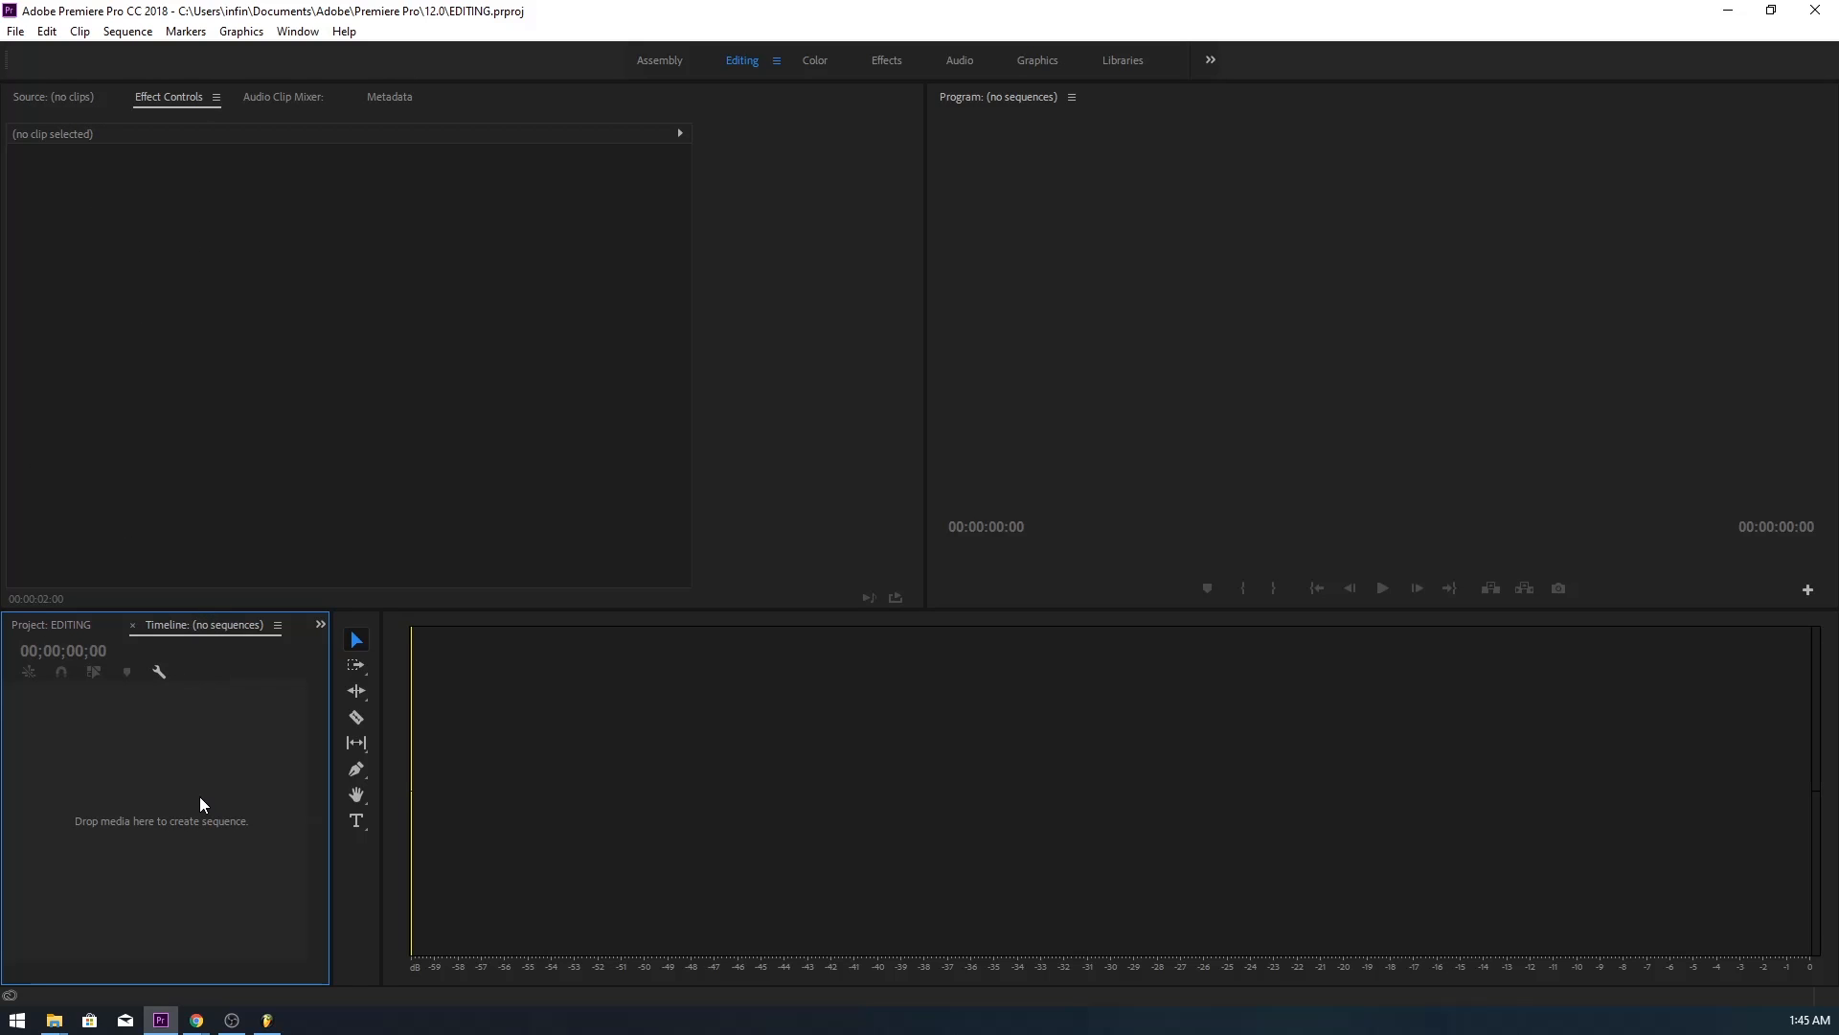
left_click(81, 627)
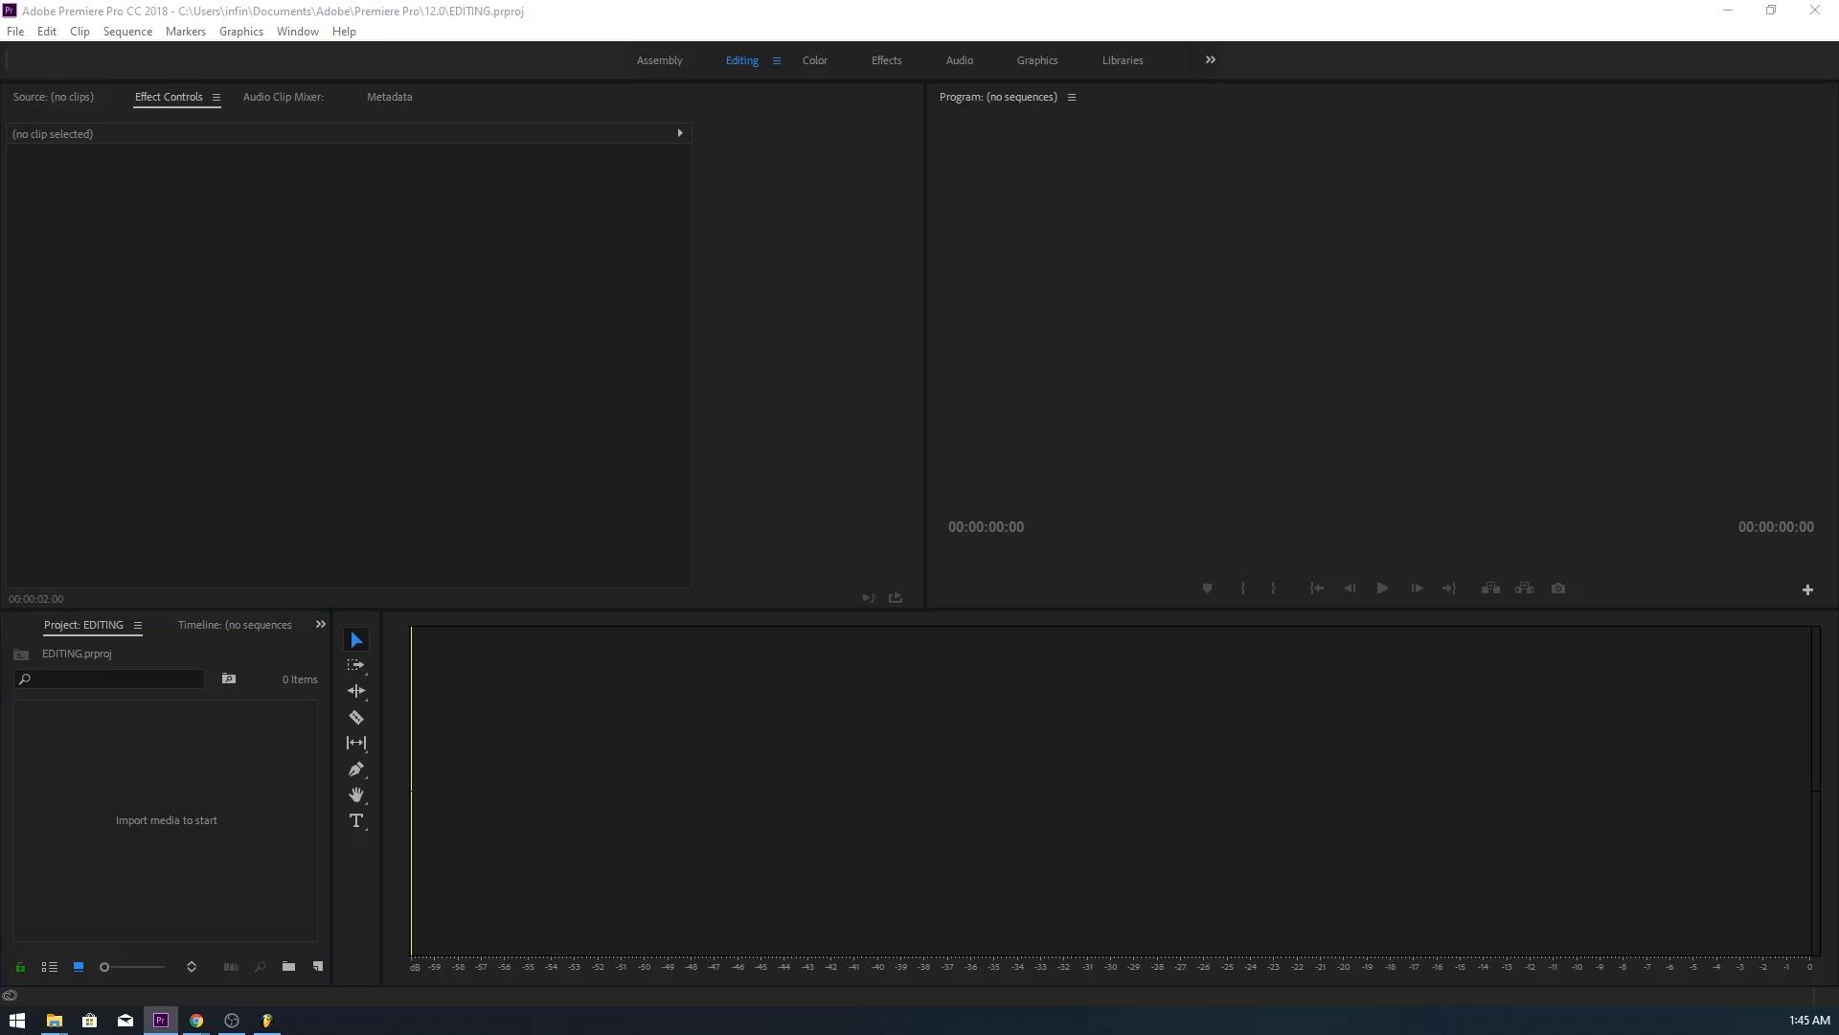
- Import the KADAR MP4 clips from File Explorer into the EDITING project
key("alt+Tab")
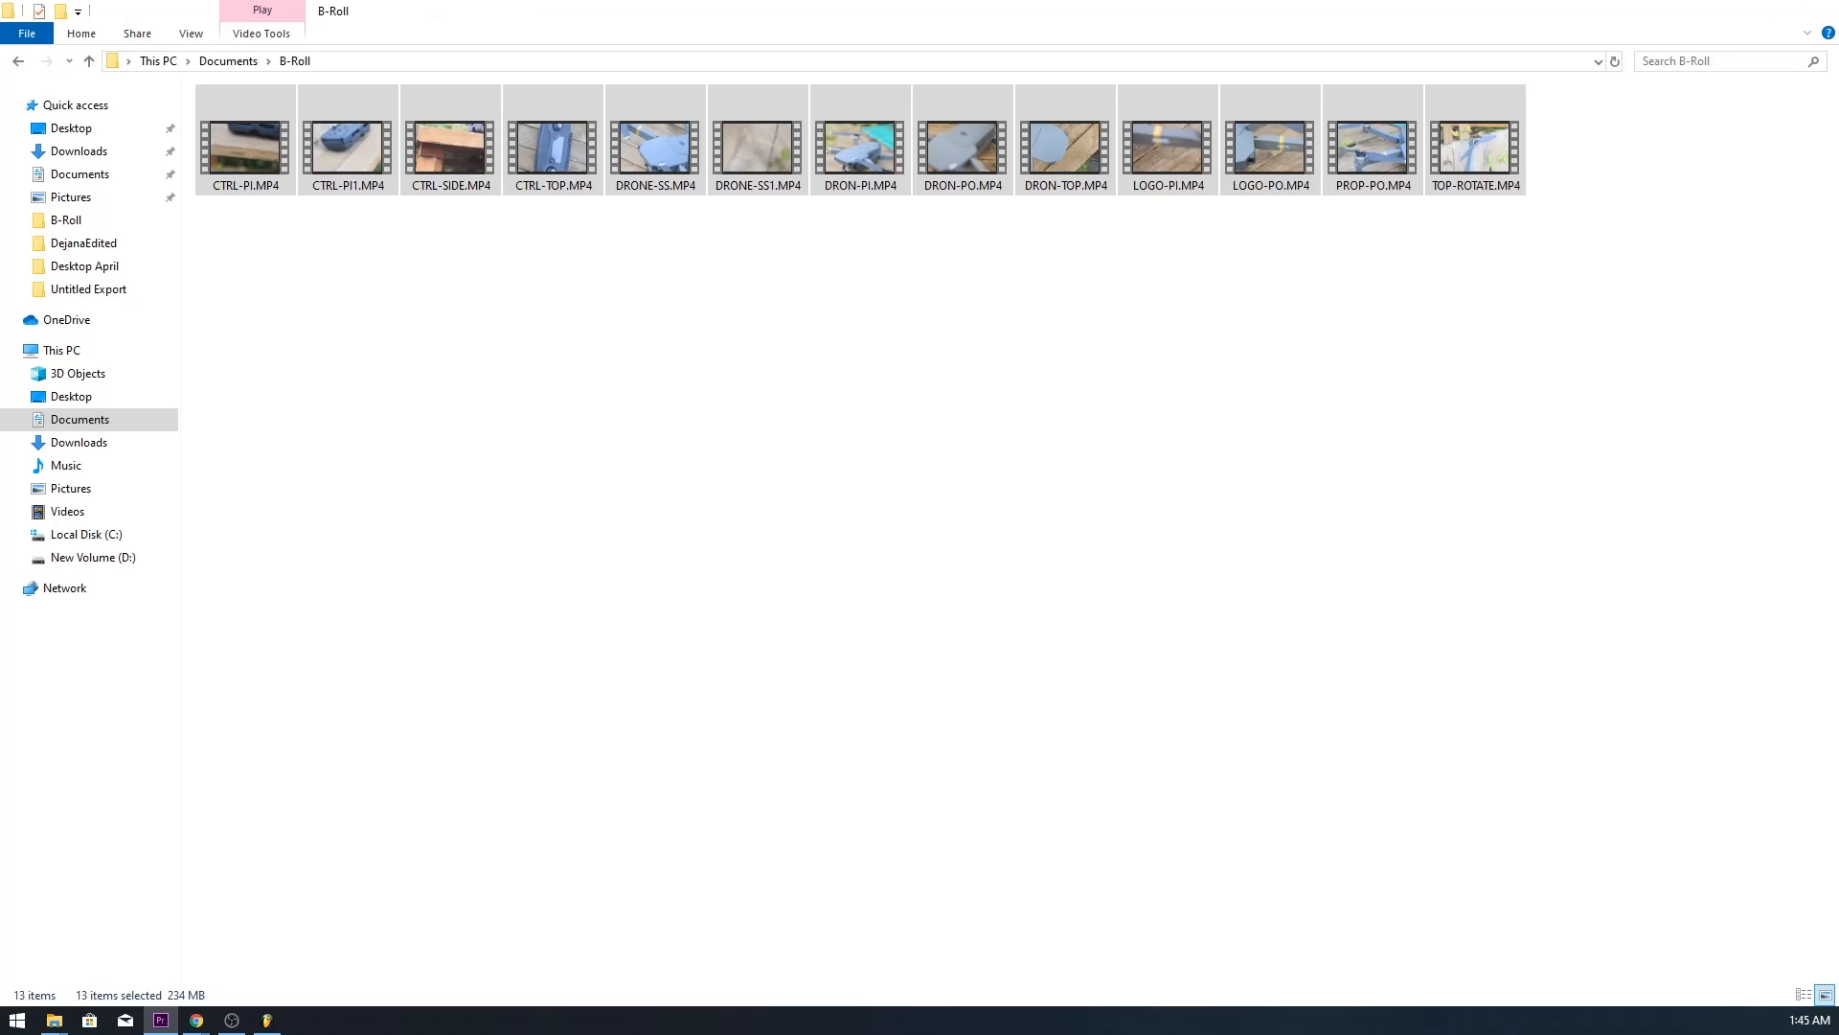
left_click_drag(998, 7, 1838, 259)
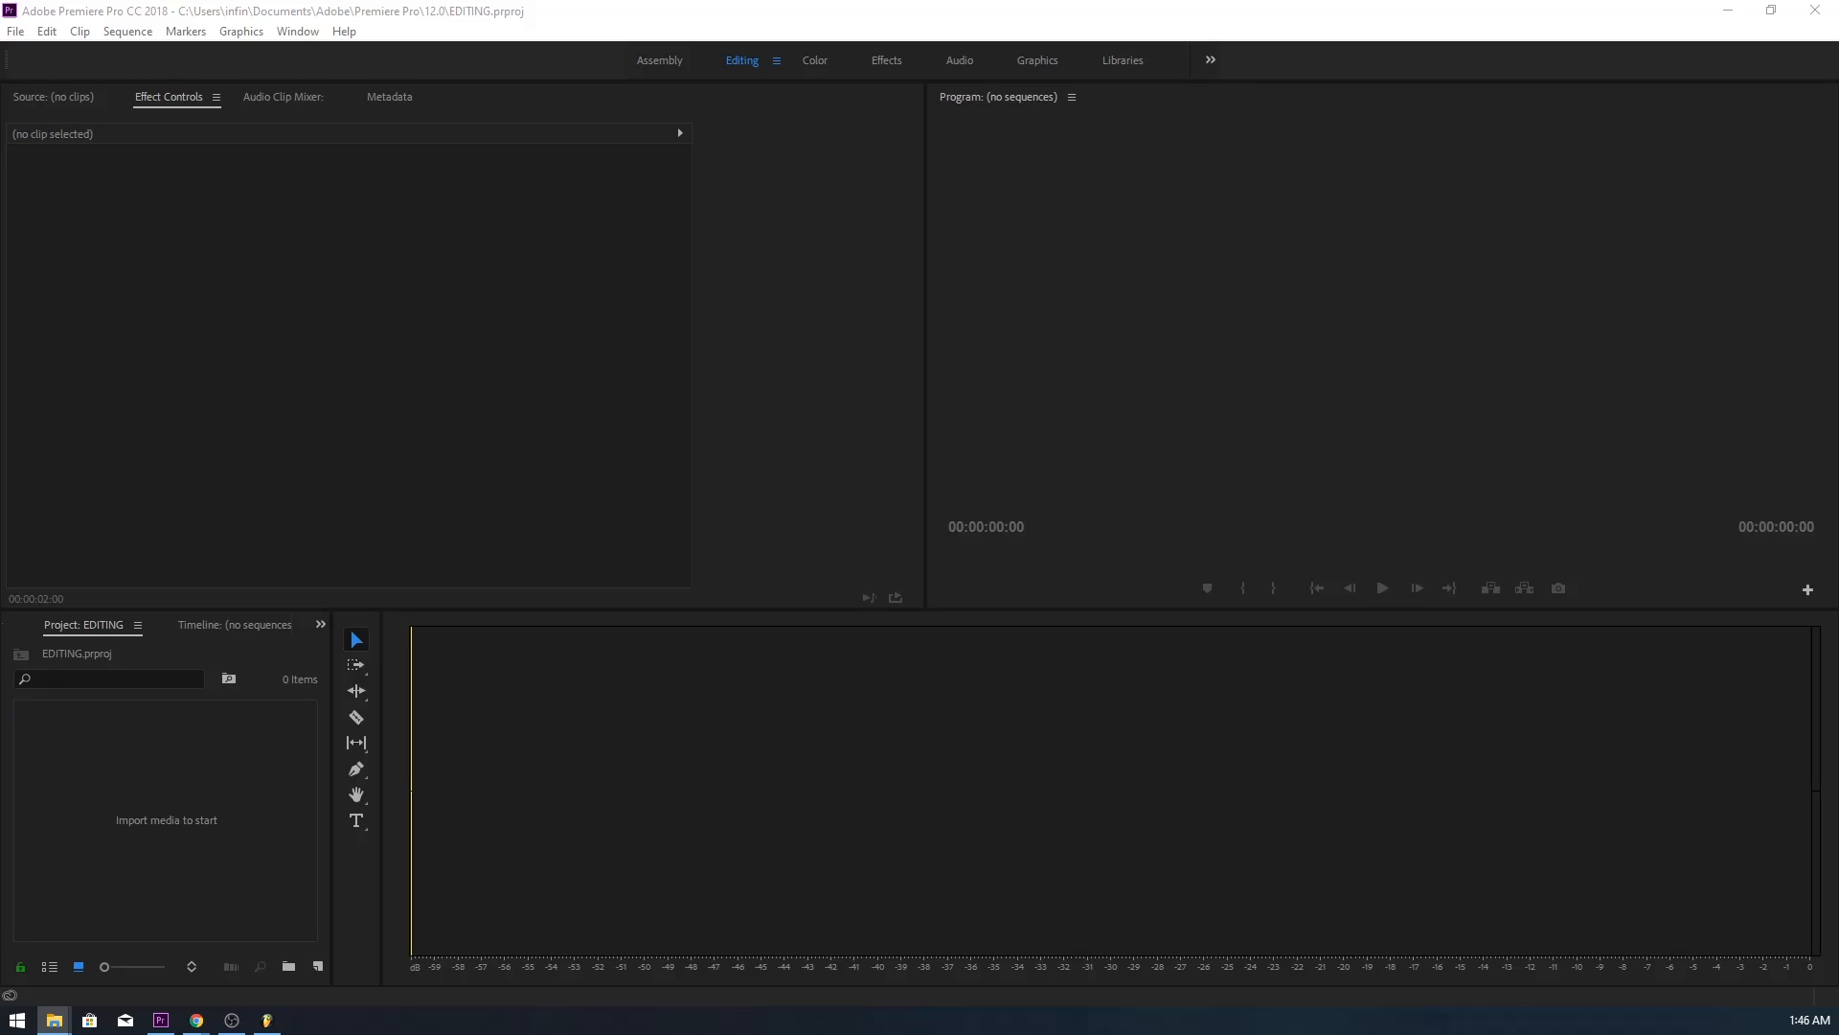
left_click_drag(479, 575, 146, 809)
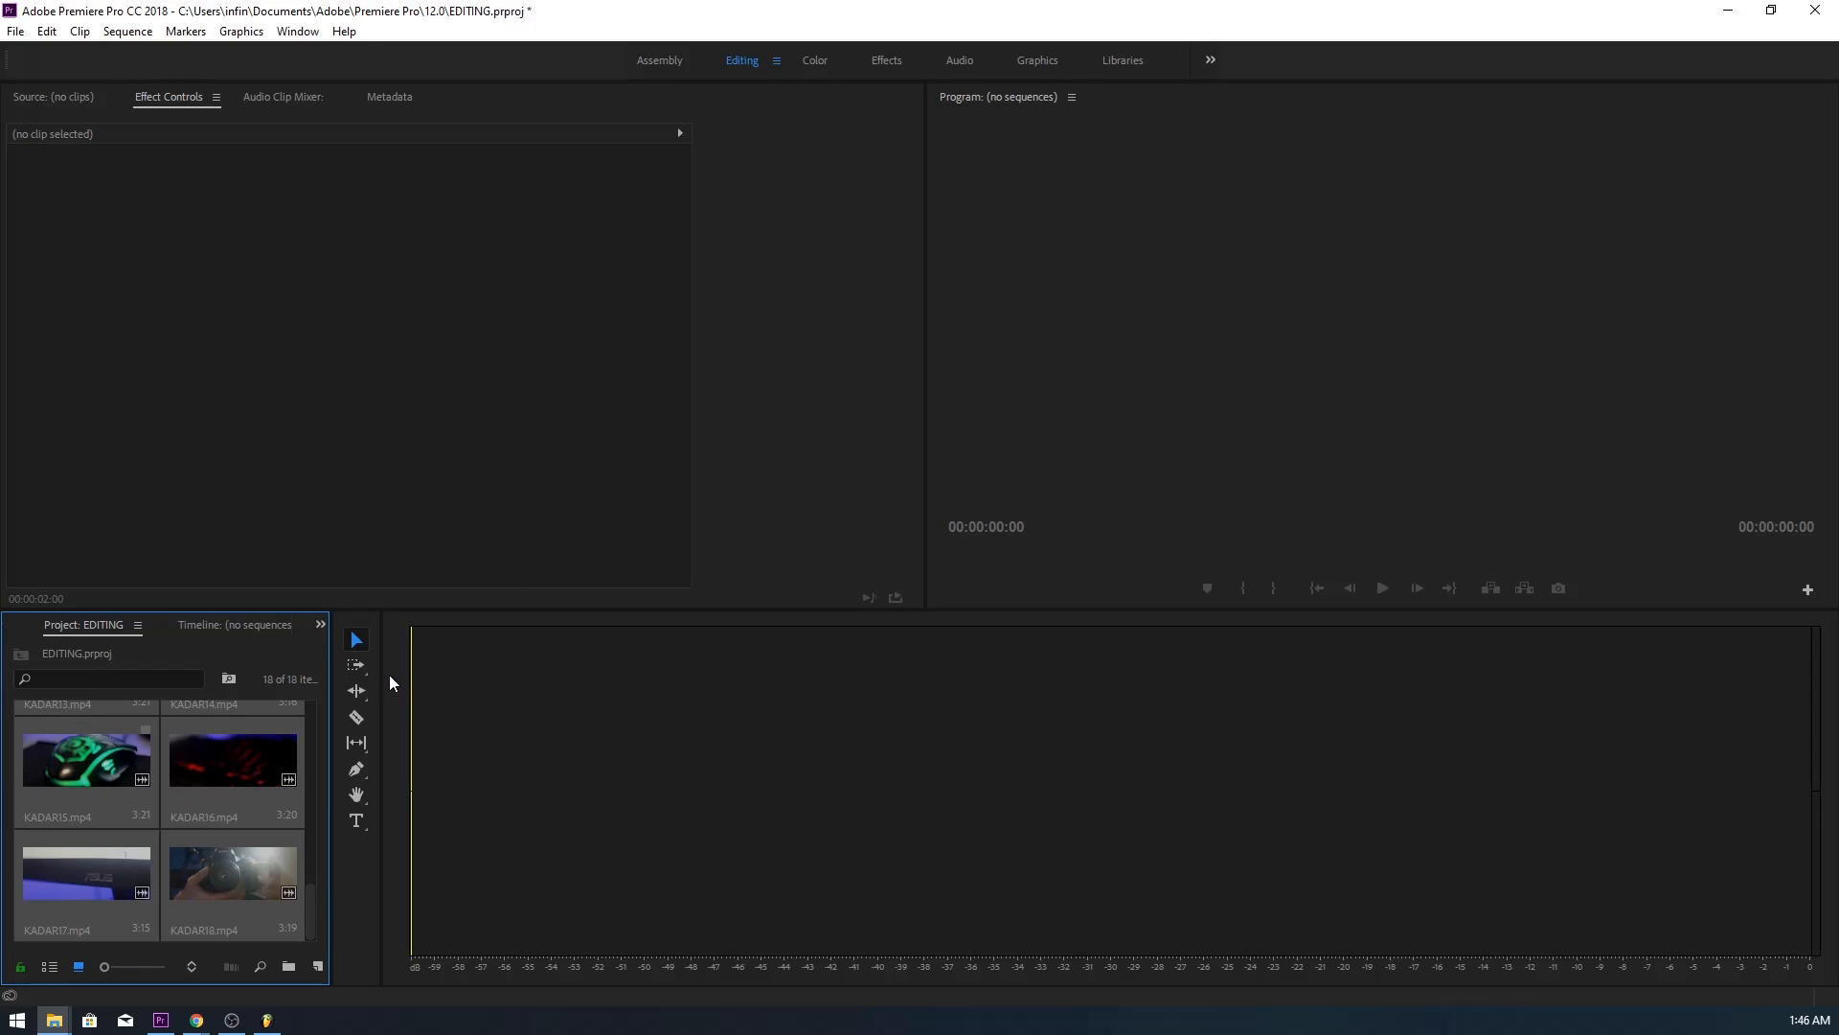
- Reset the Editing workspace to its saved layout
left_click_drag(383, 678, 354, 629)
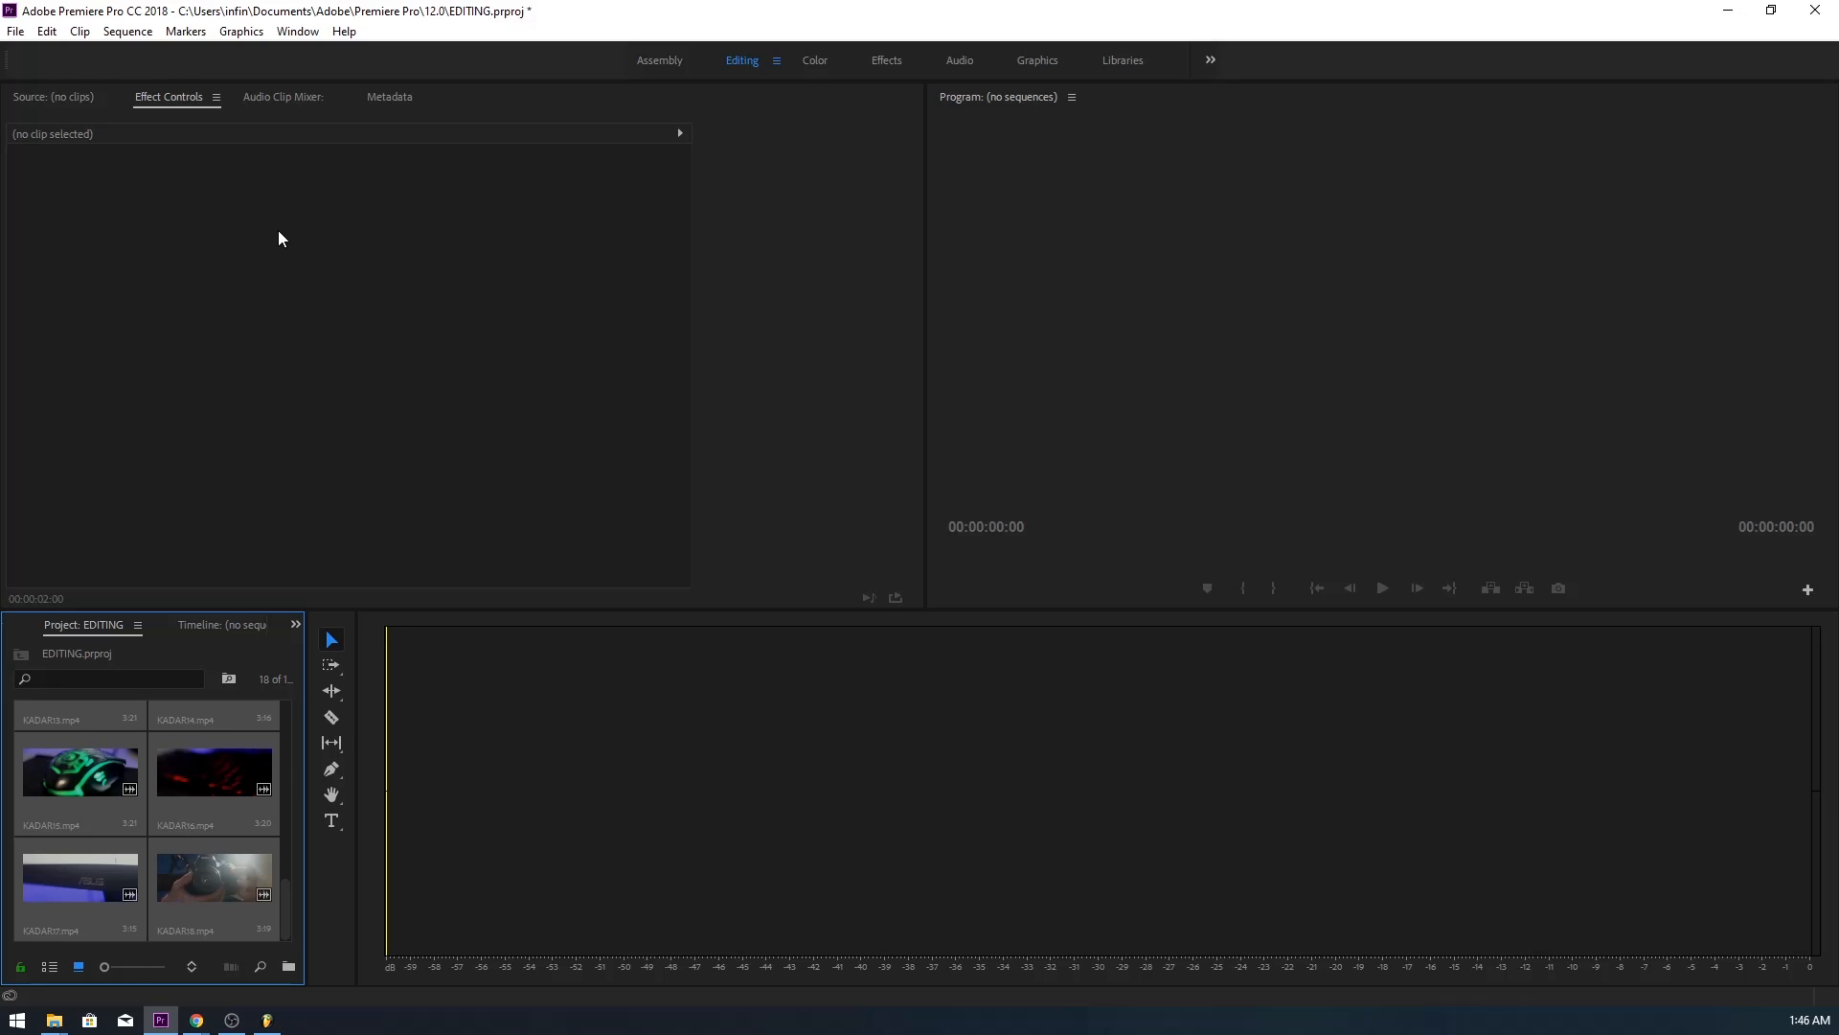
left_click(298, 31)
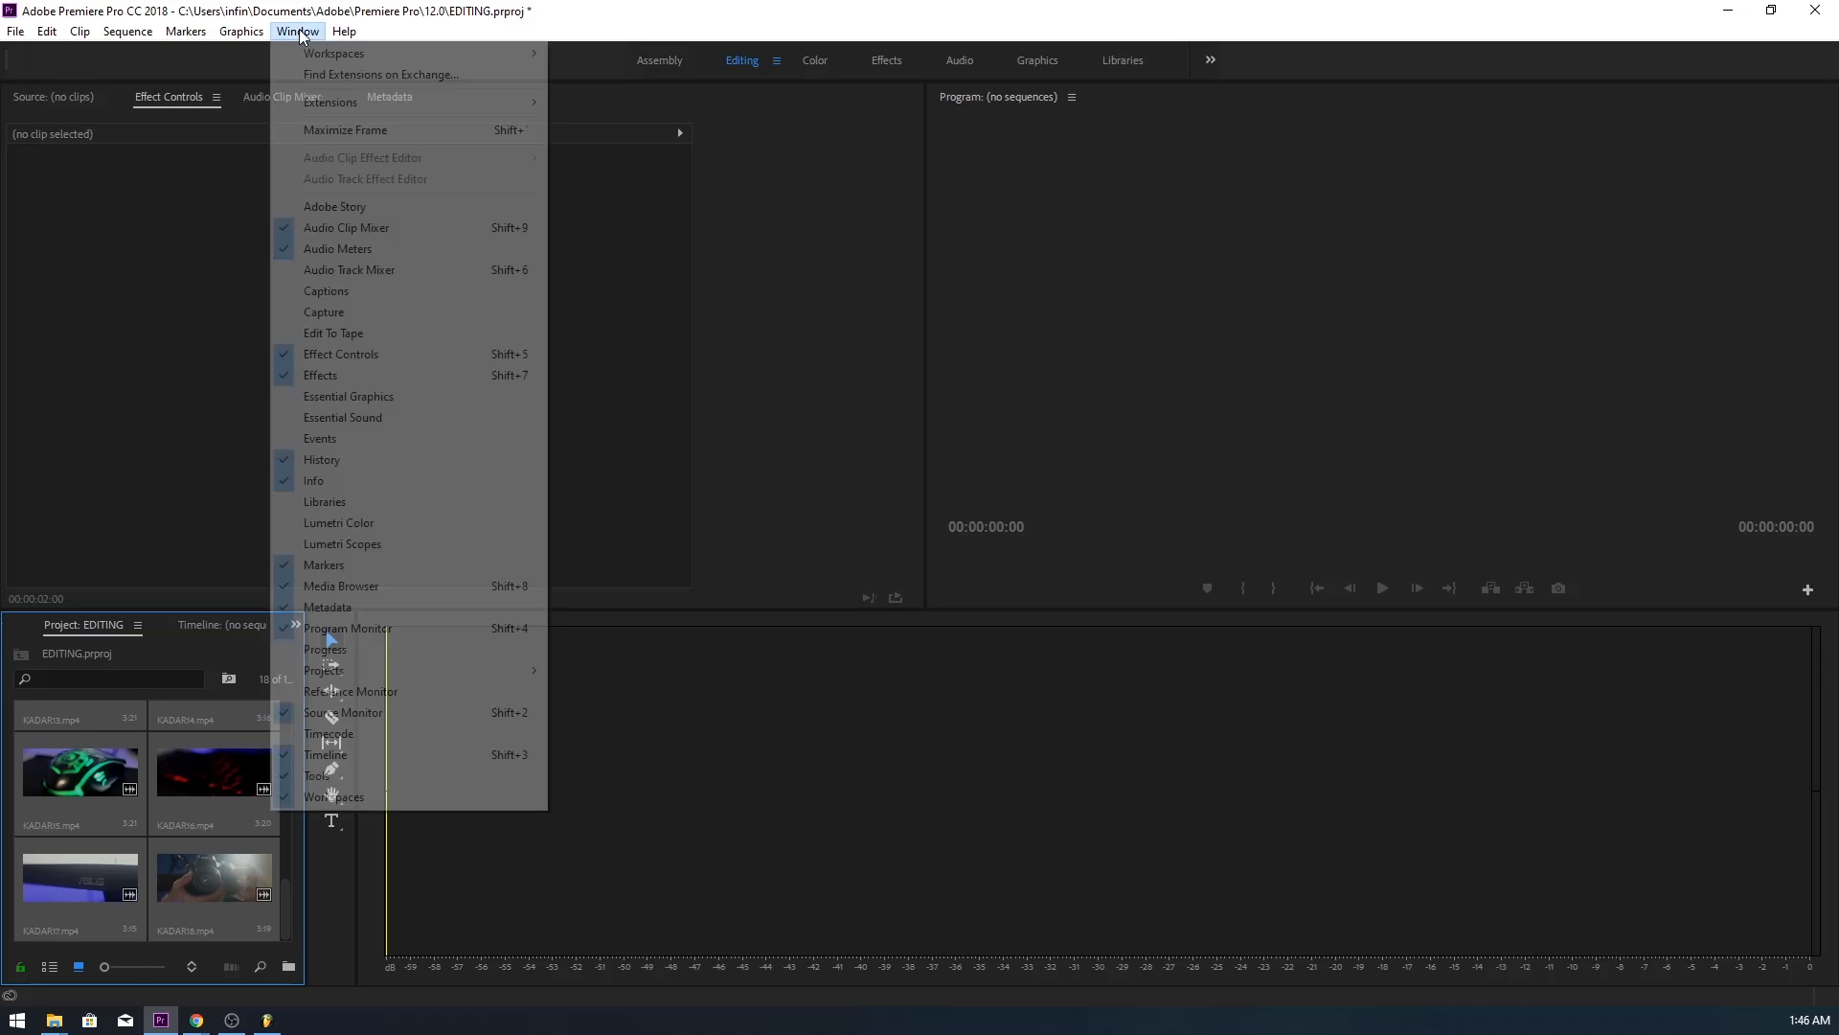
mouse_move(433, 54)
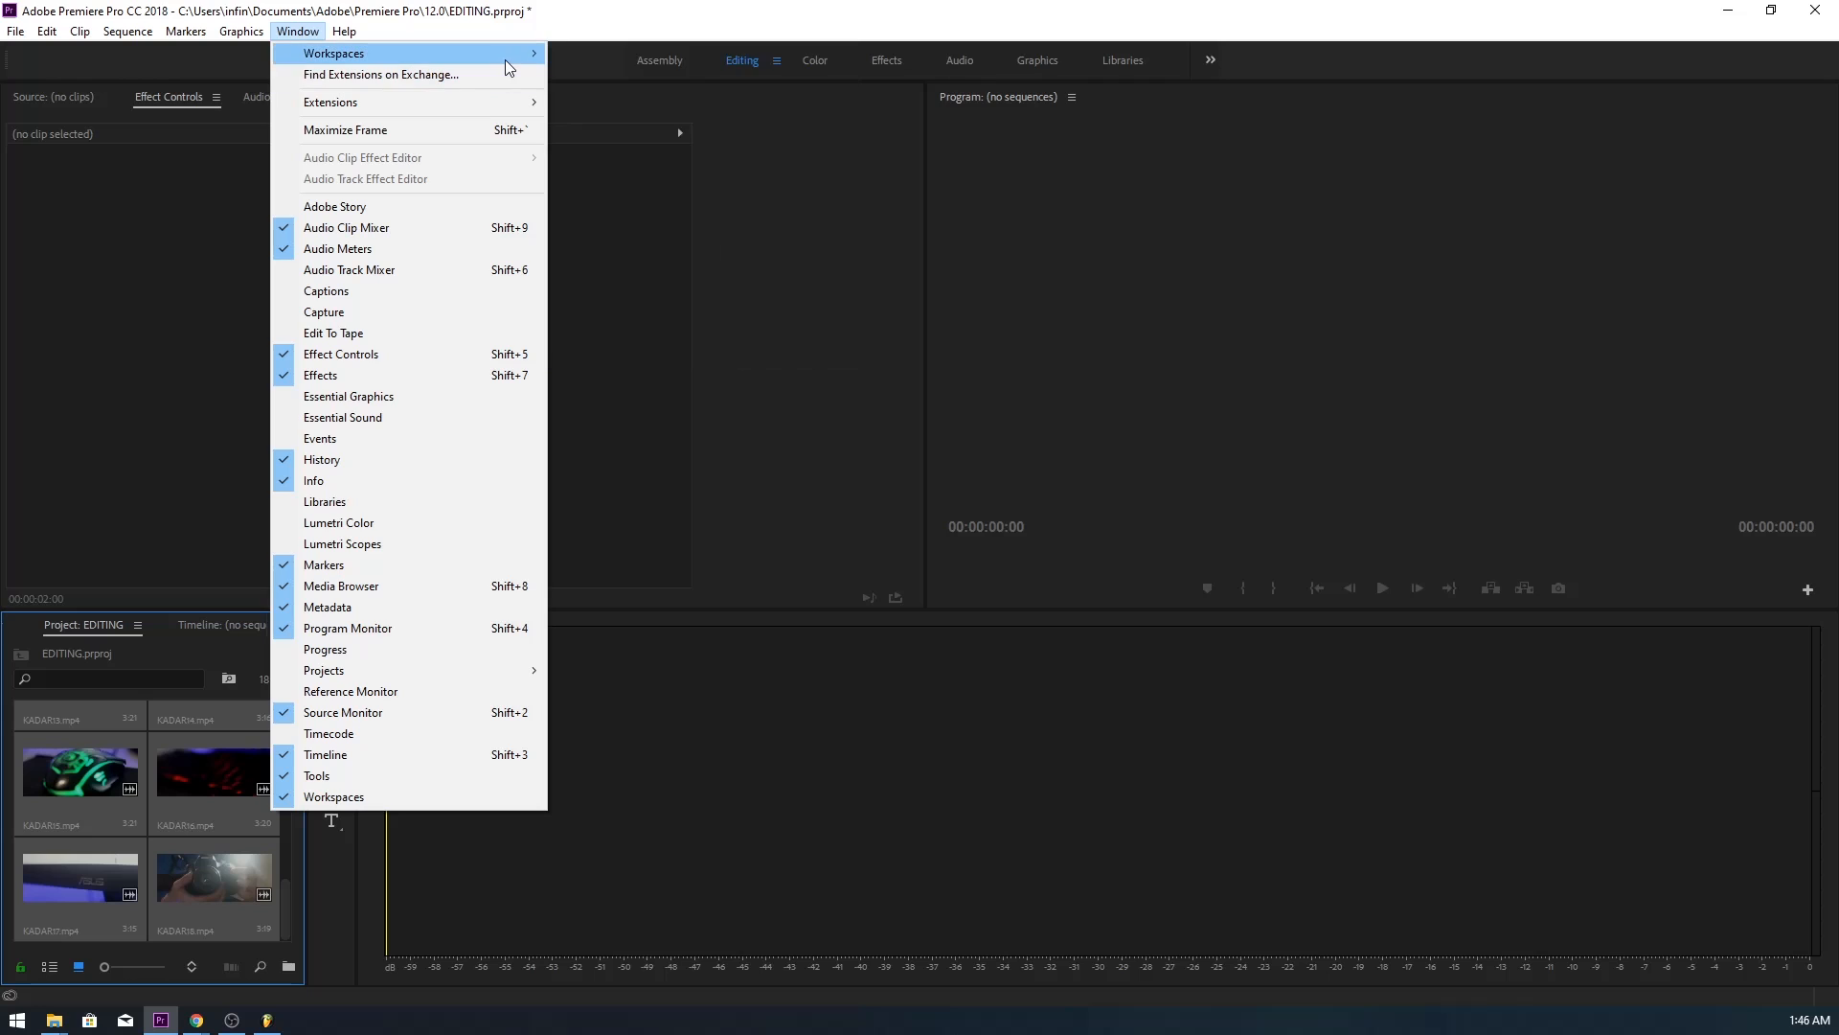
mouse_move(503, 55)
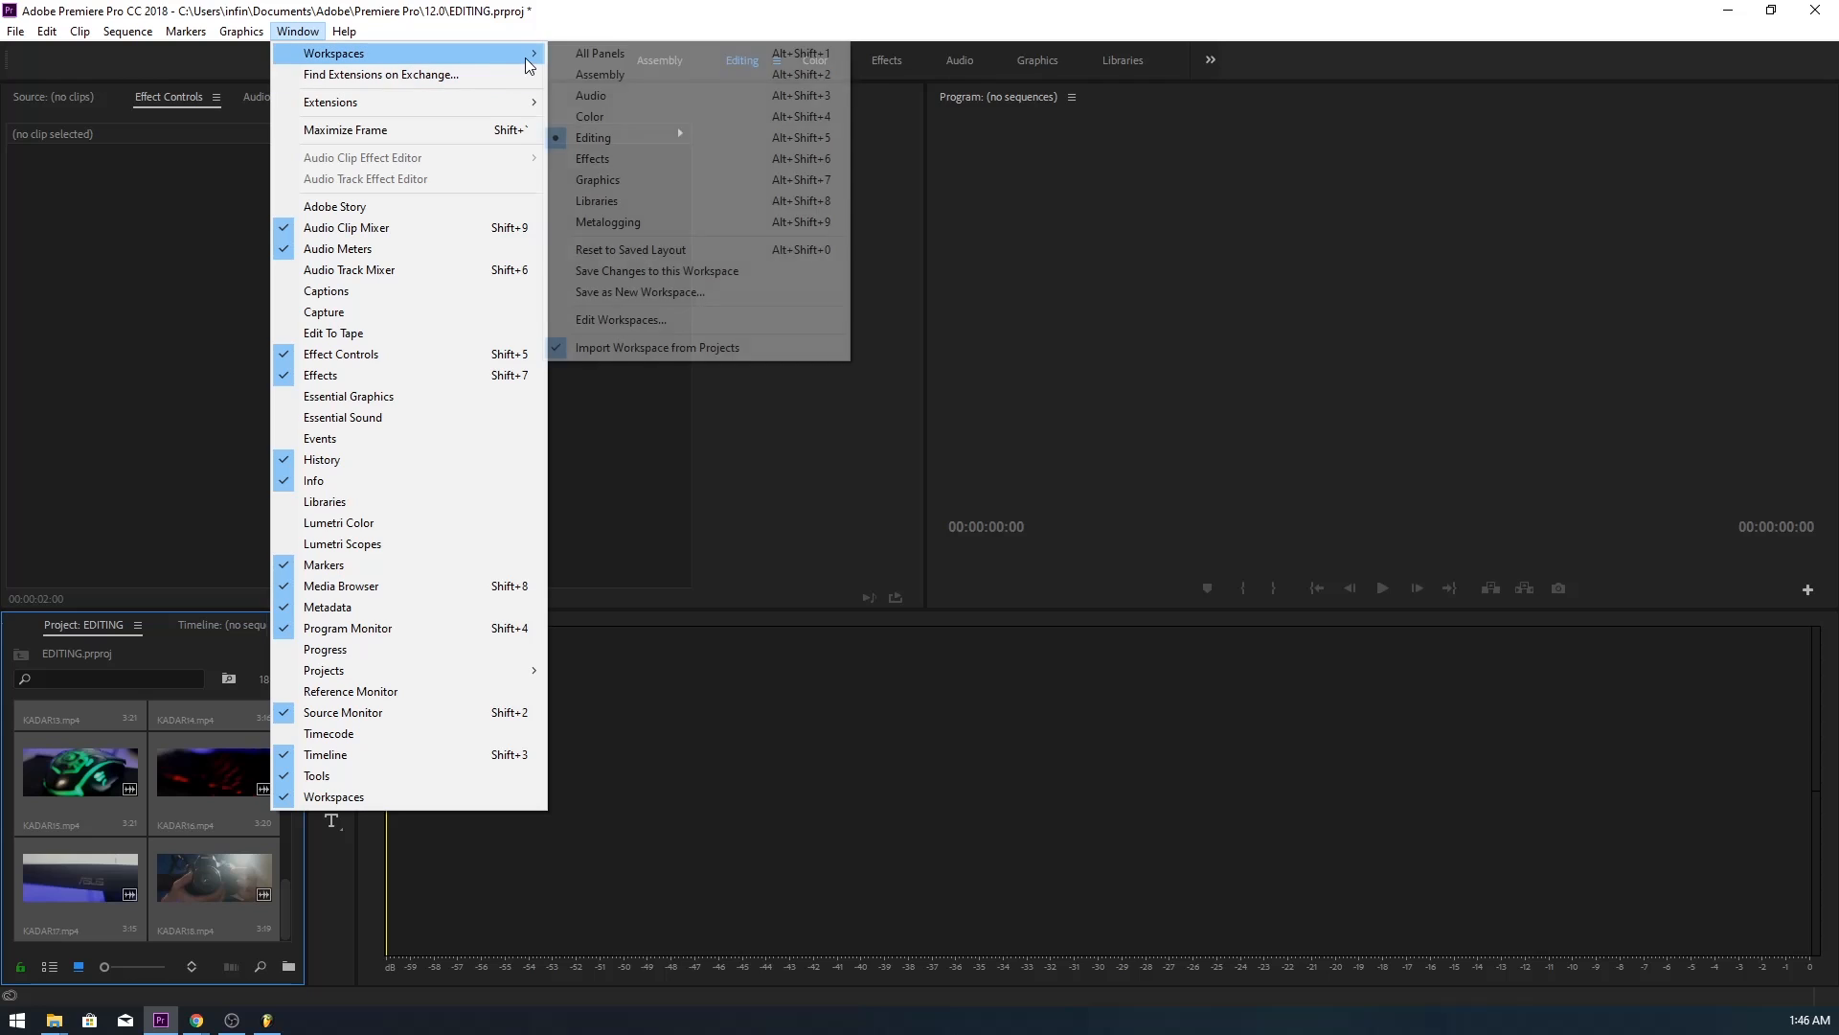
left_click(667, 252)
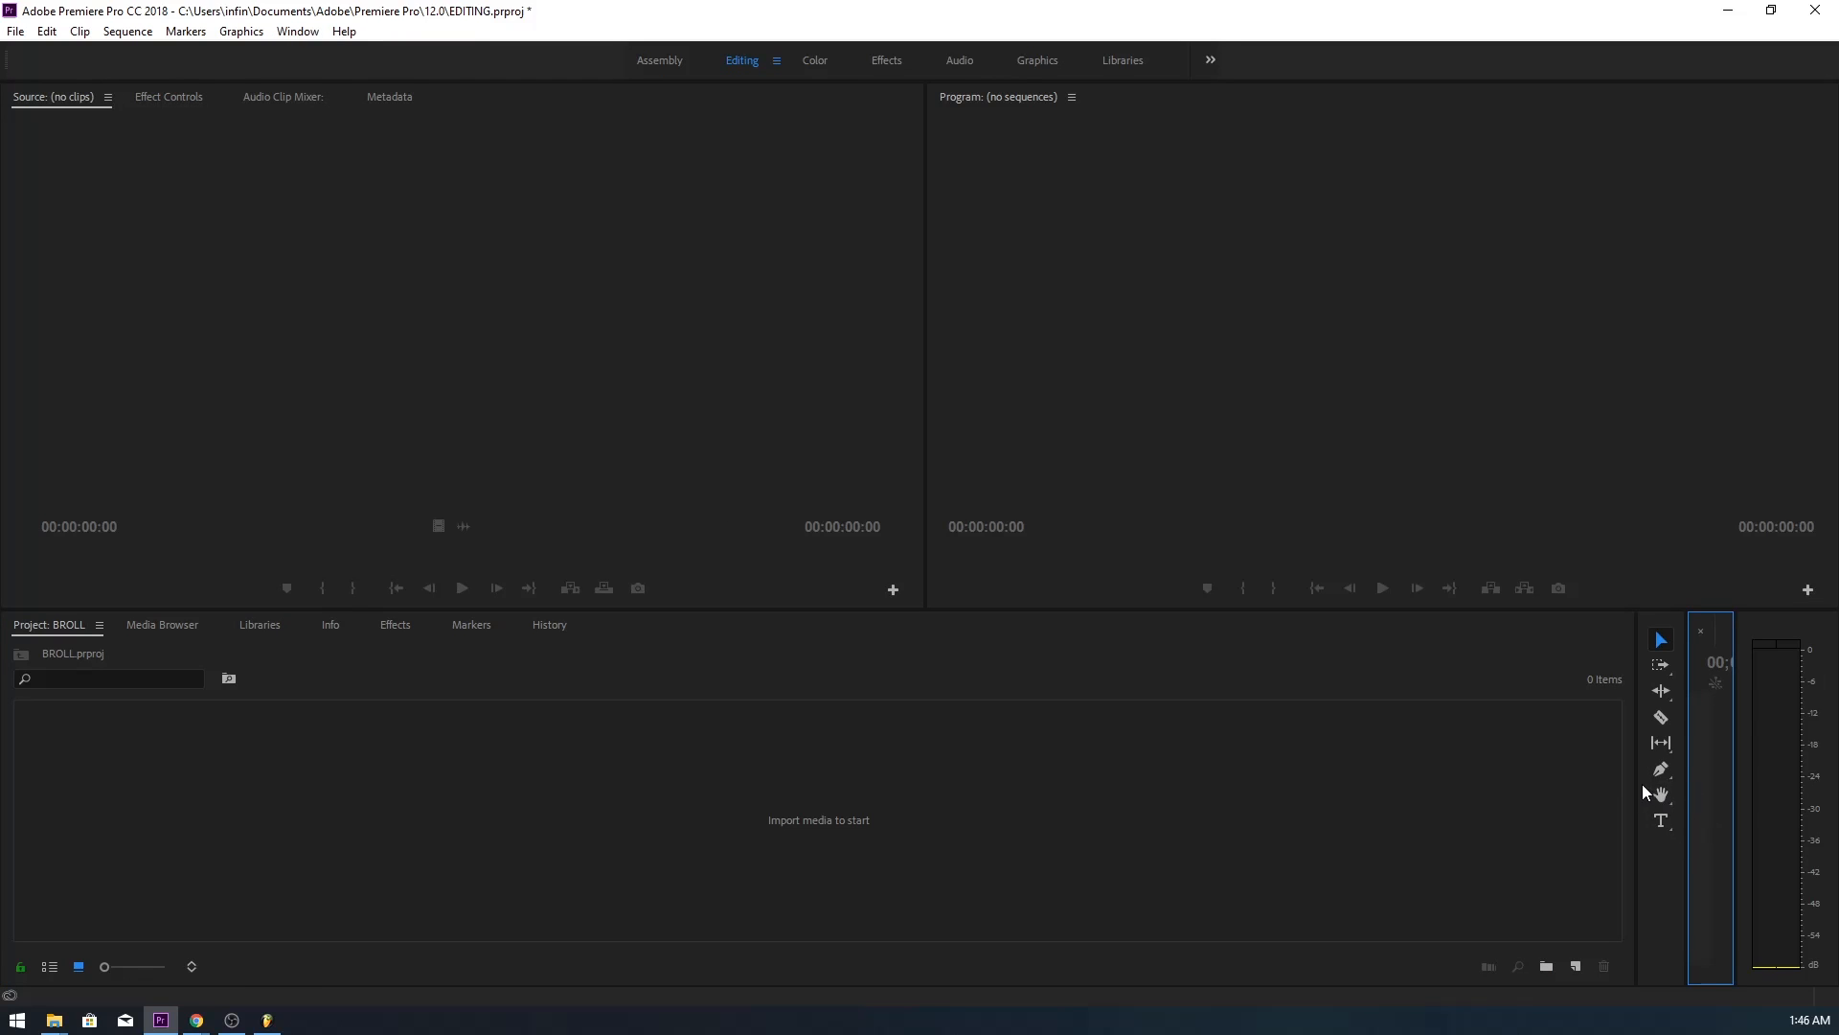
- Shrink the project area to a narrow column and widen the timeline to fill the freed space
left_click_drag(1638, 783, 328, 751)
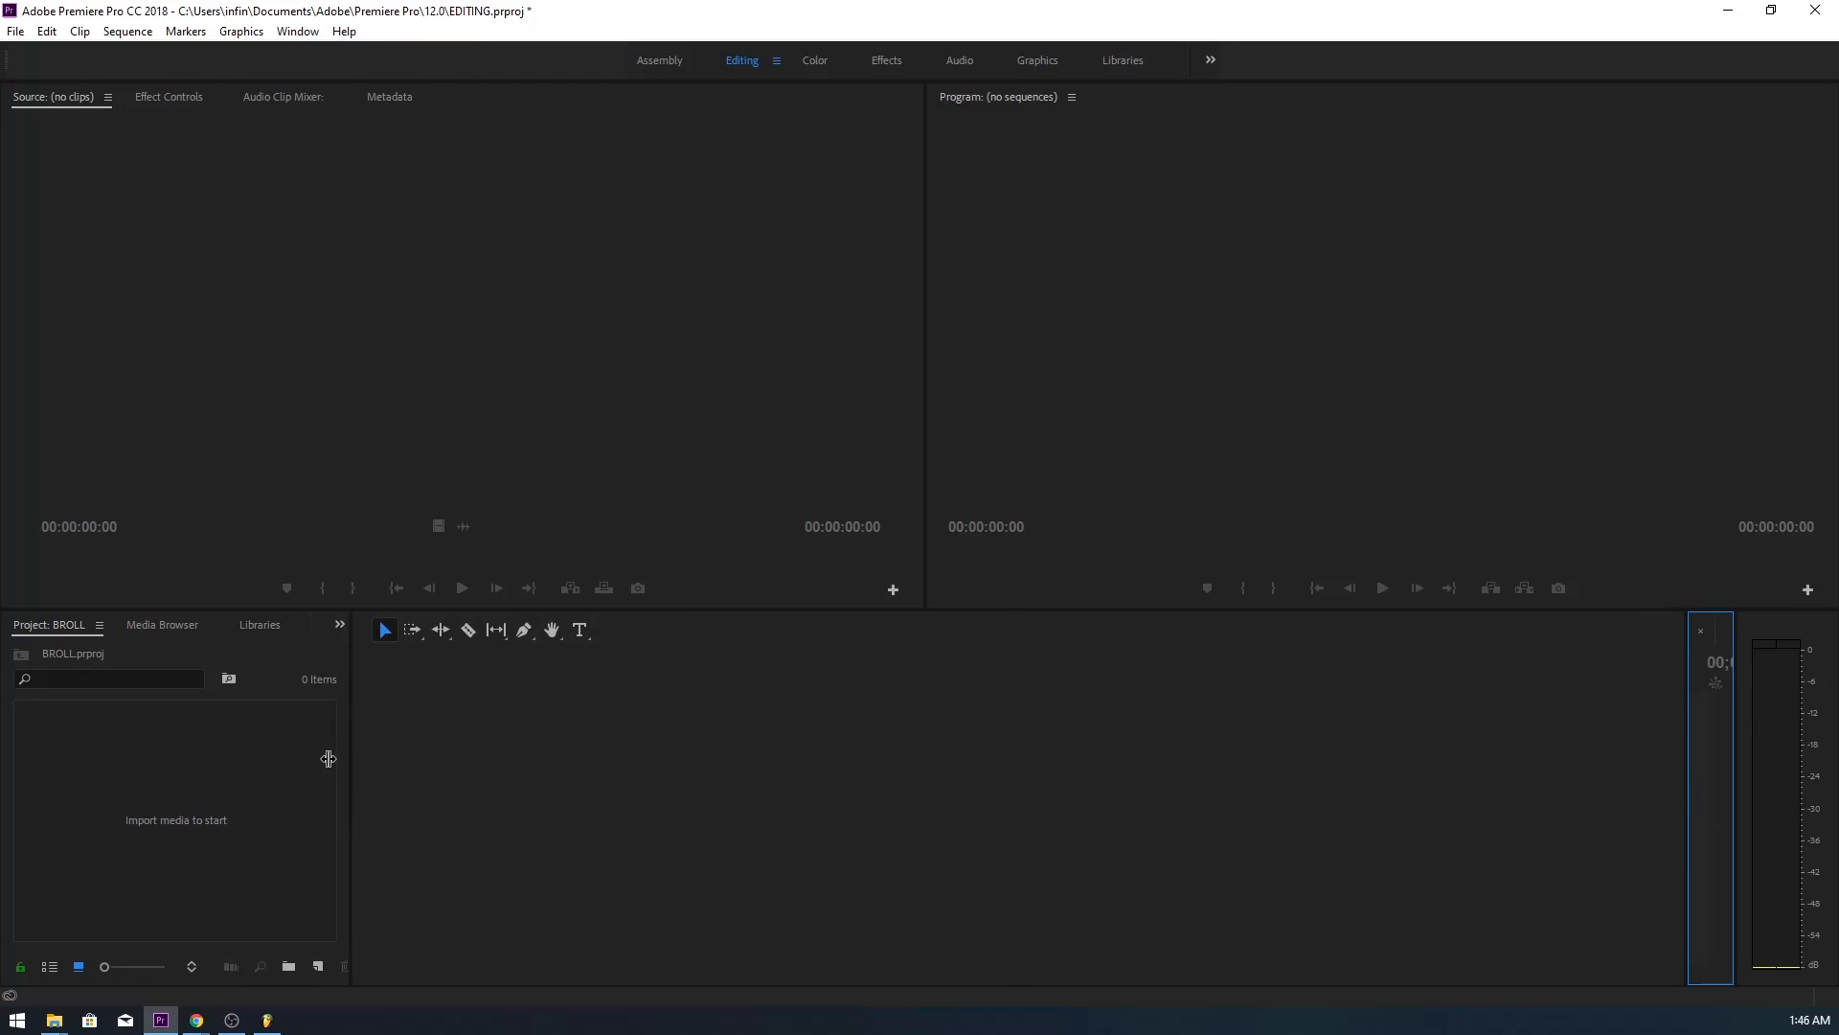
left_click_drag(1684, 718, 359, 760)
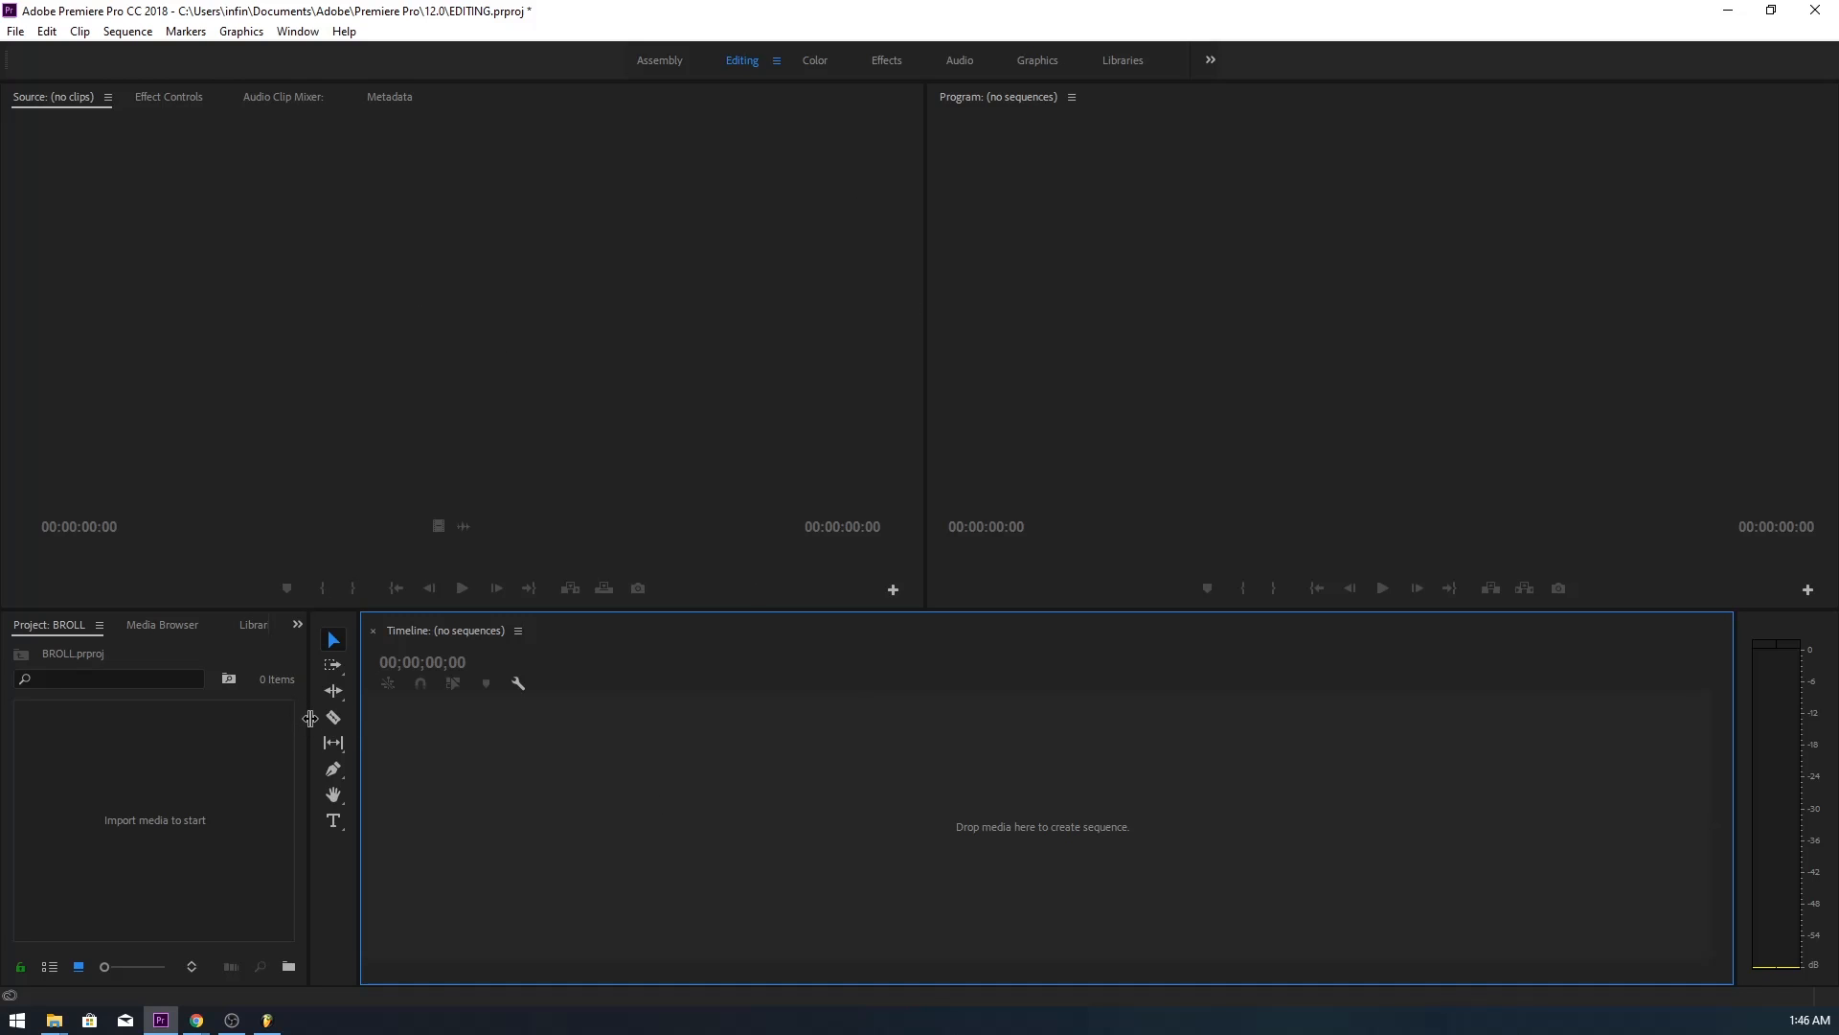
left_click_drag(307, 715, 325, 717)
left_click_drag(287, 702, 339, 703)
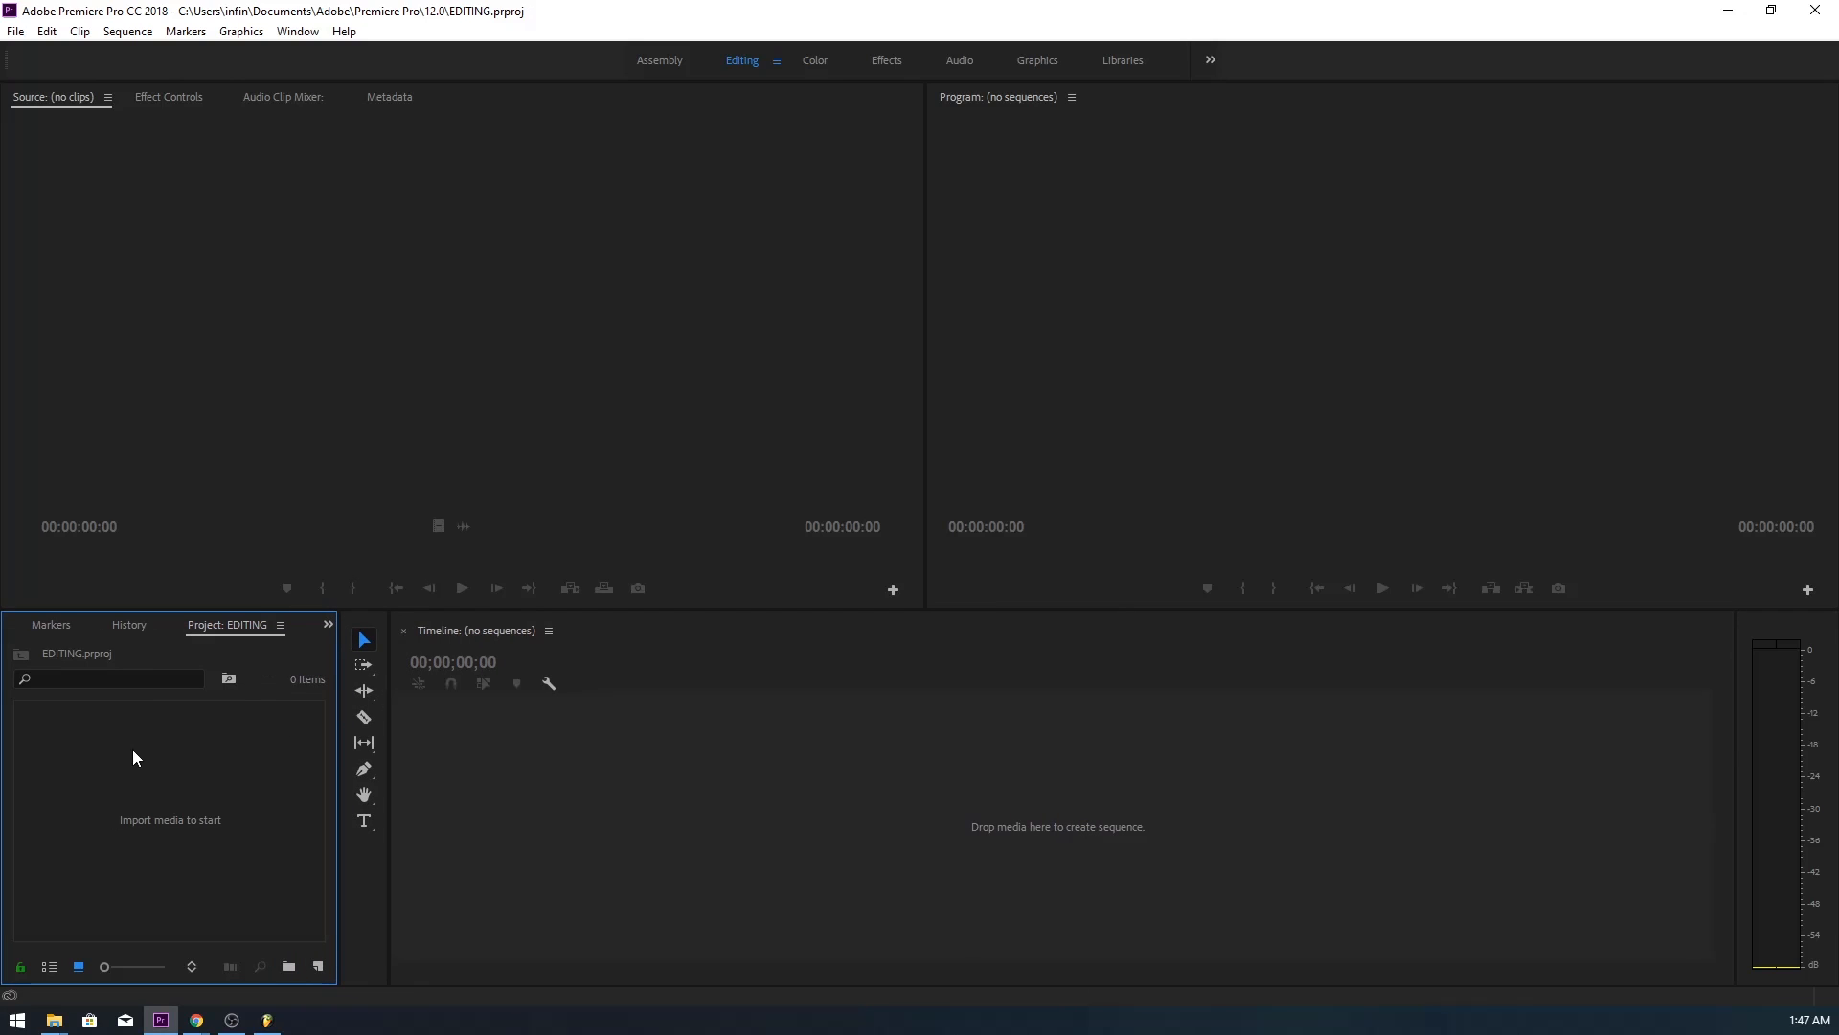
- Bring the KADAR MP4 clips into the empty EDITING project and create a timeline sequence from all of them
left_click_drag(171, 791, 170, 793)
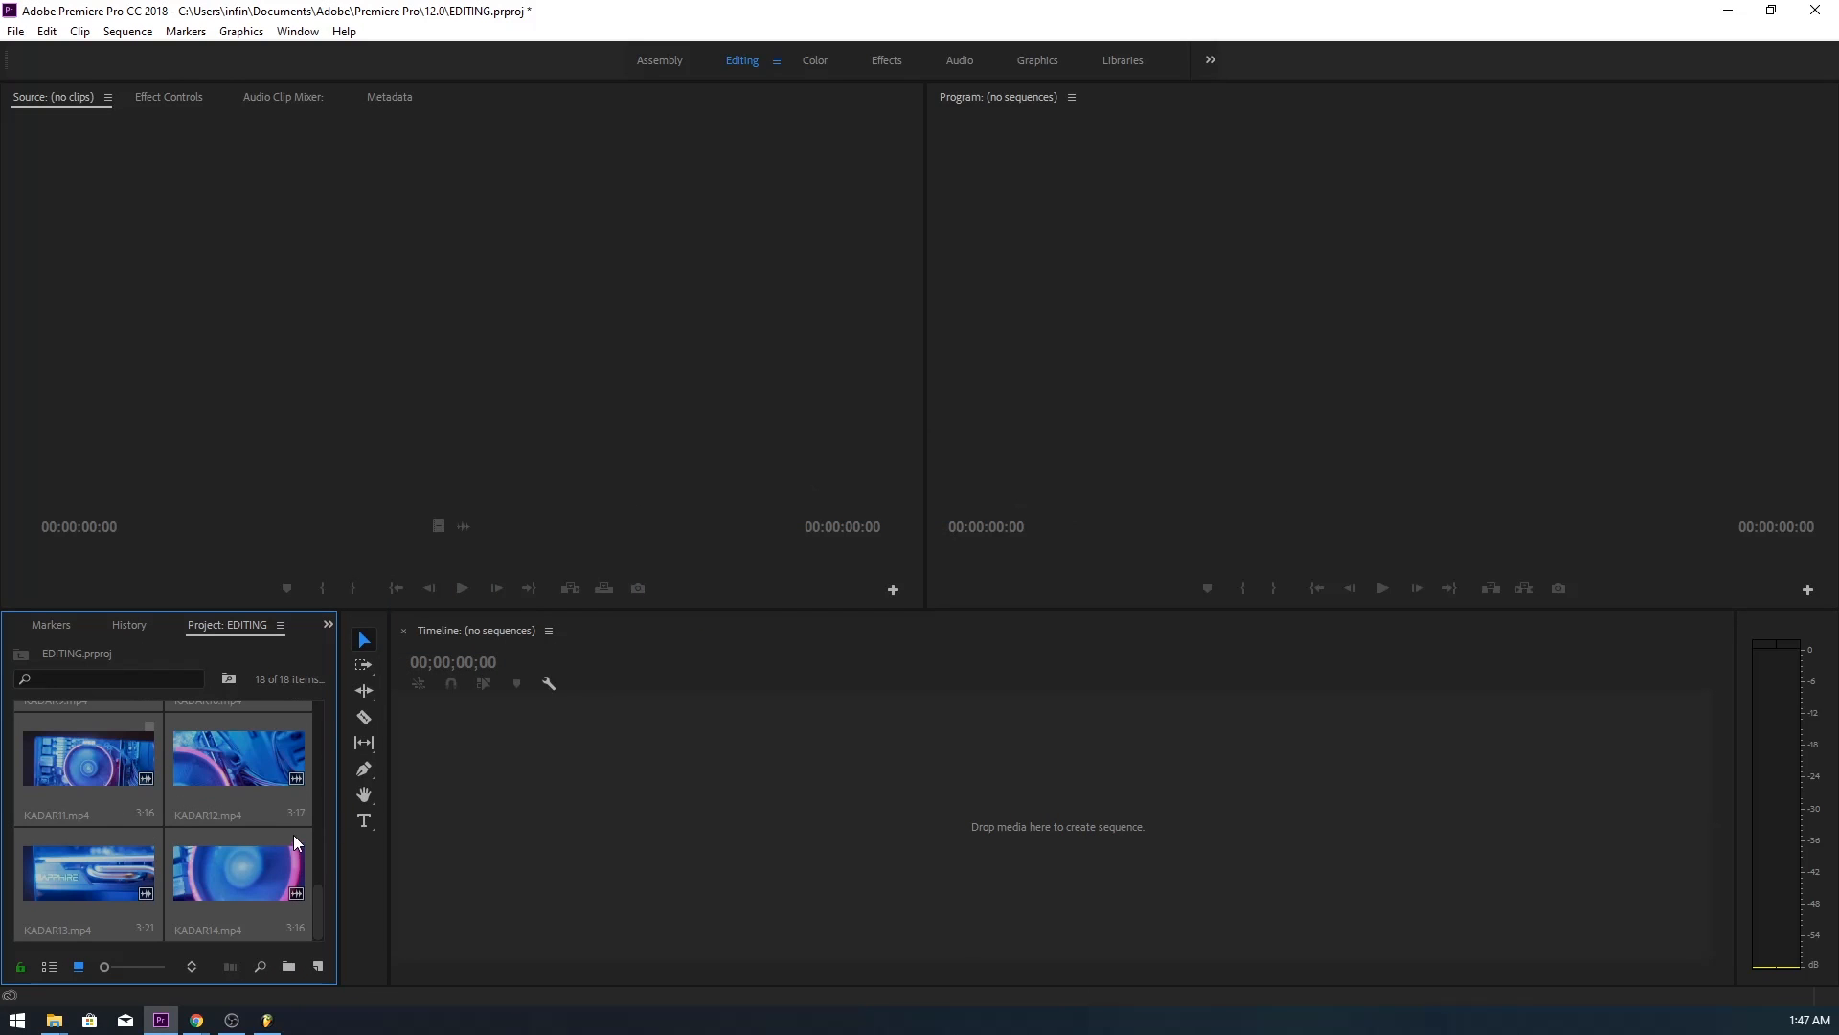
left_click_drag(318, 900, 302, 715)
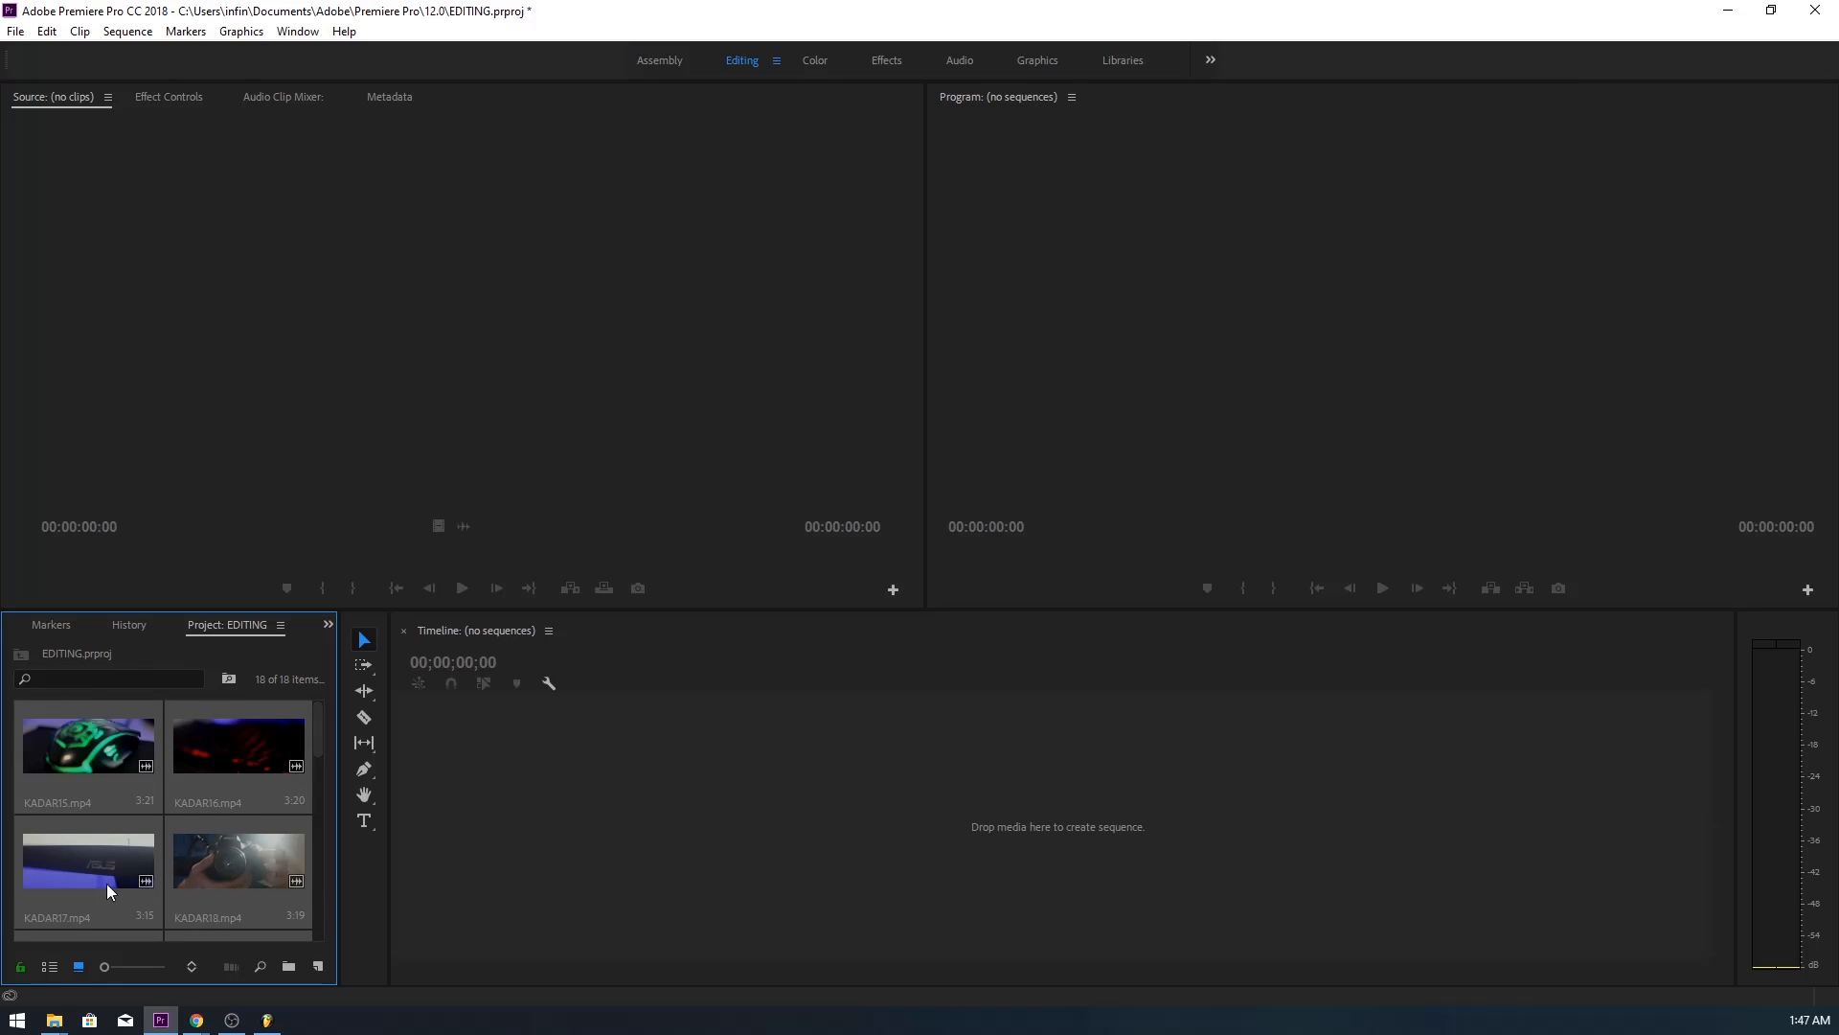
left_click_drag(109, 736, 772, 769)
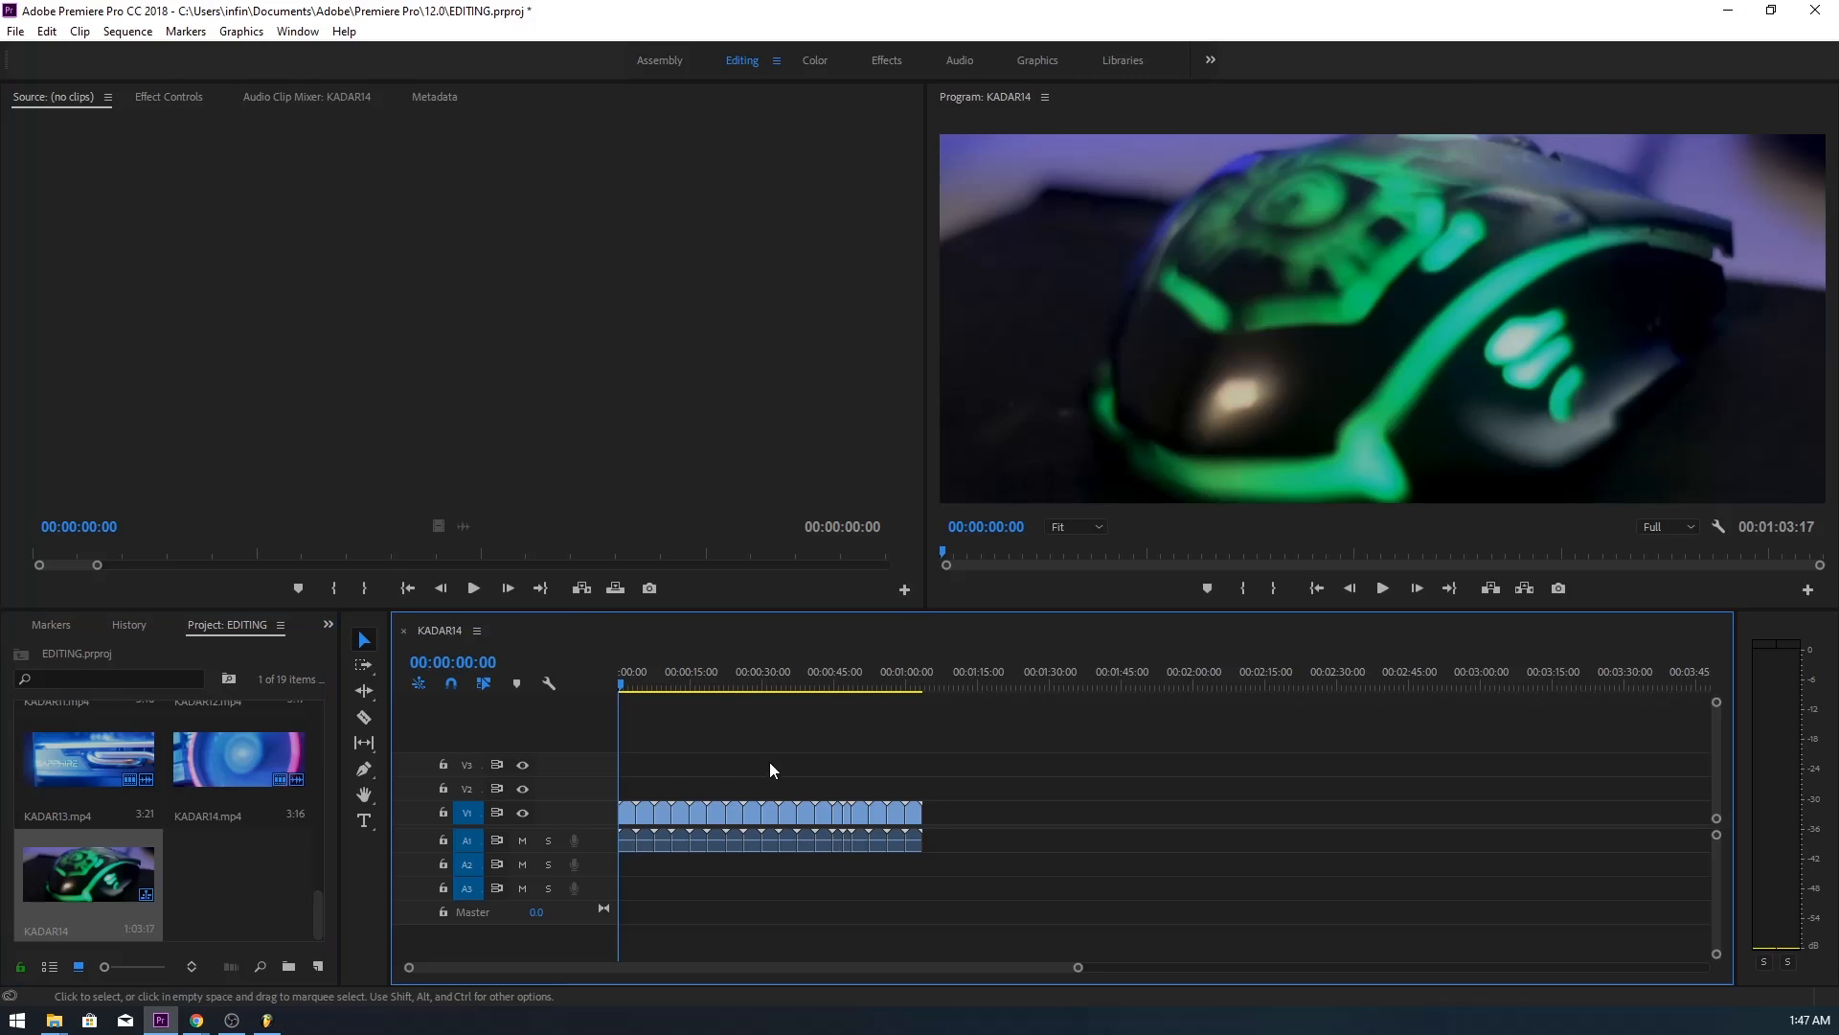
- Open the setup for a new sequence and look through its available presets, including the Digital SLR 1080p group
left_click(1017, 464)
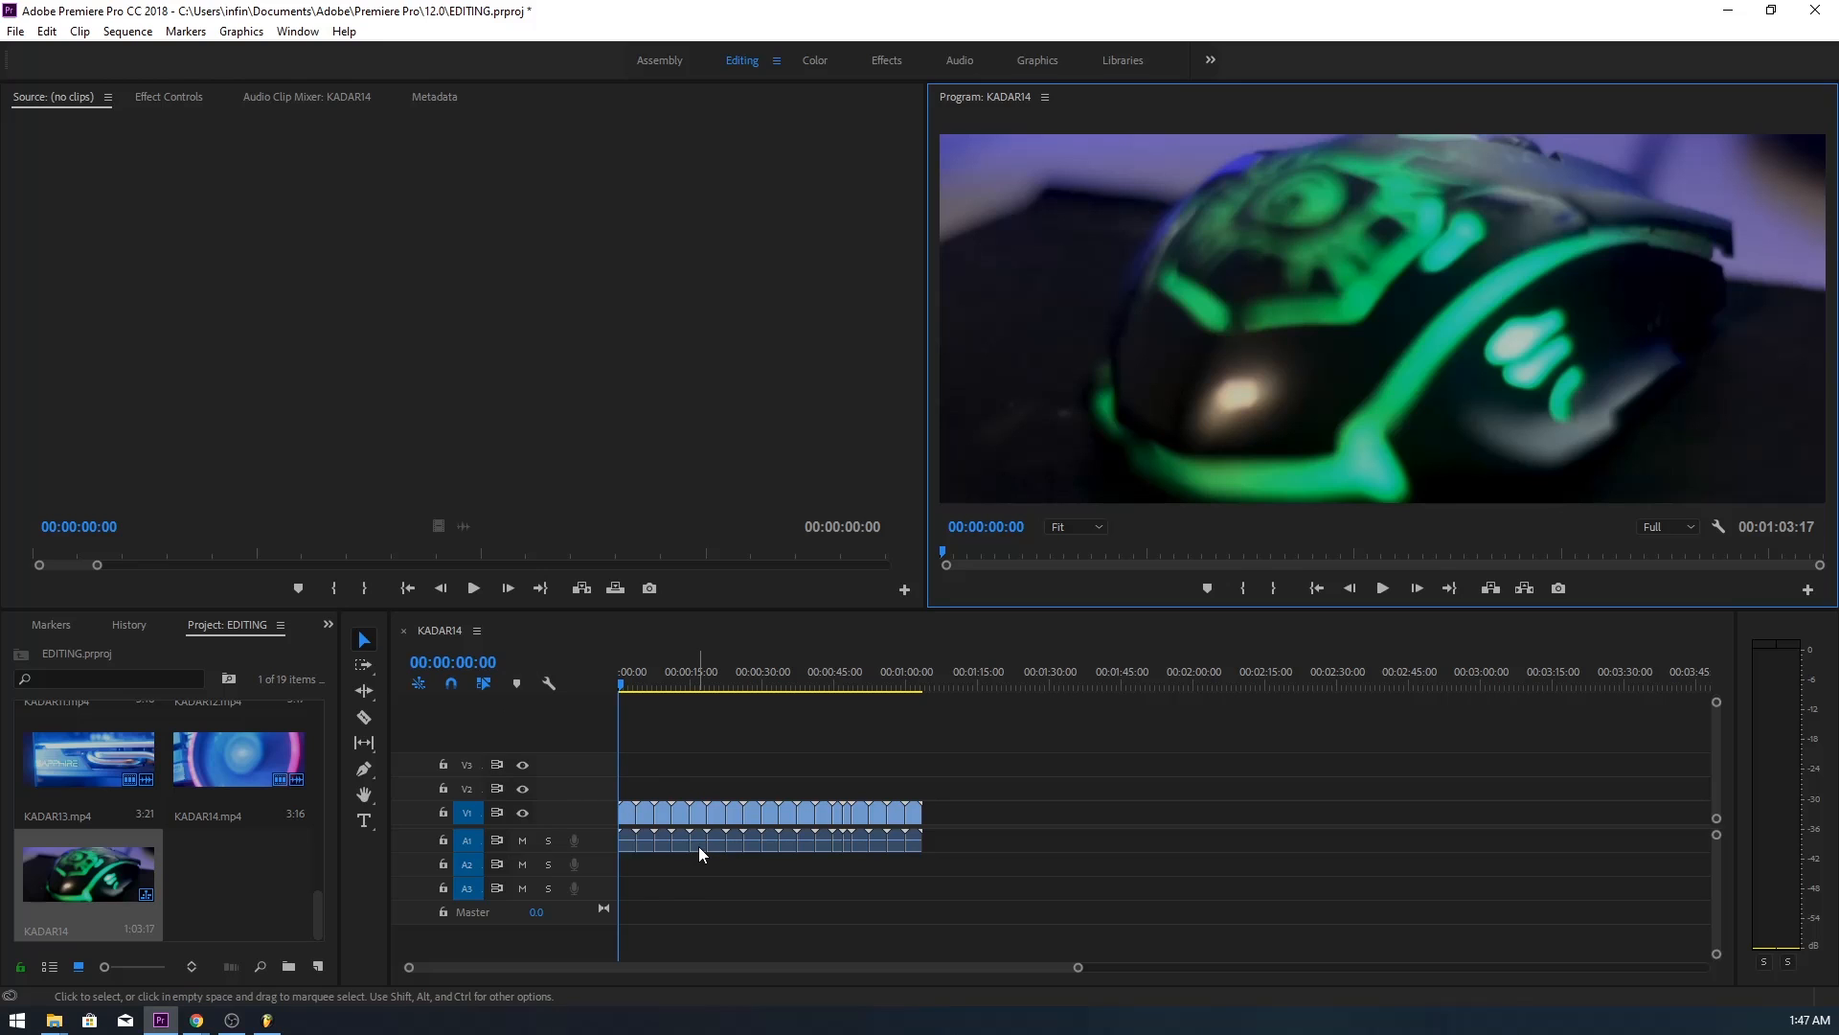
left_click(15, 31)
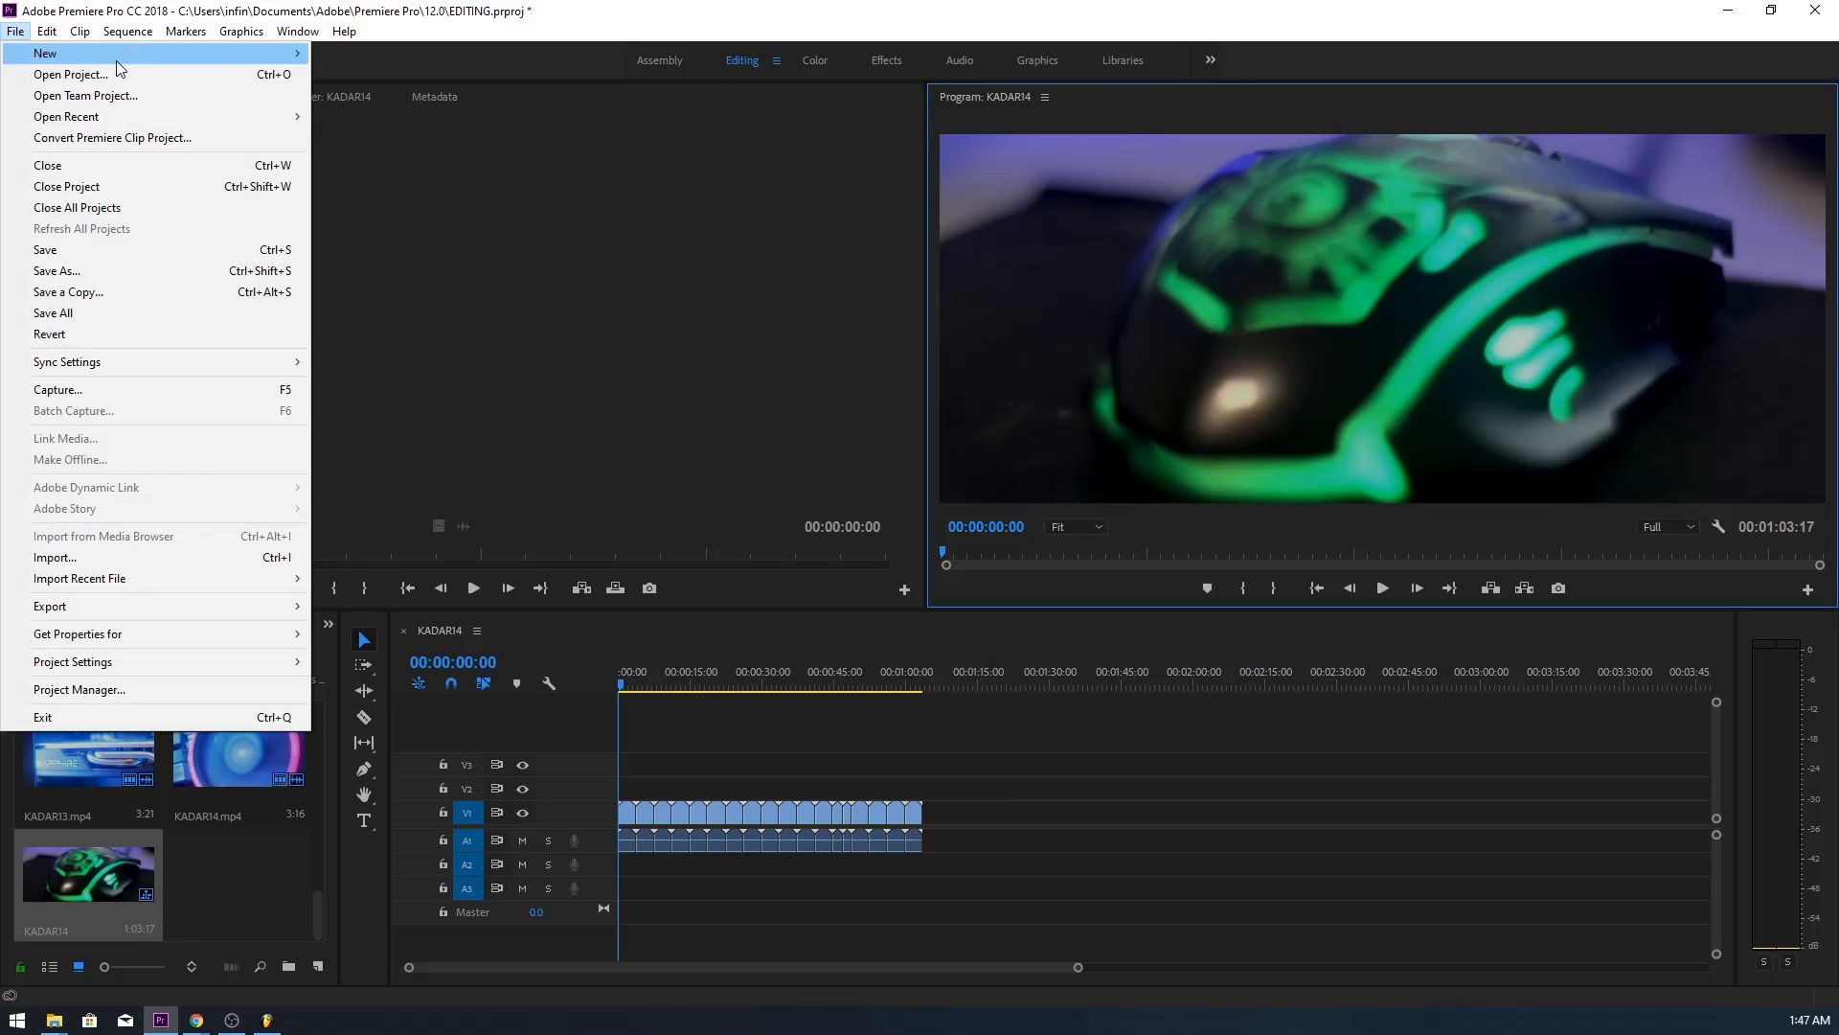
left_click(836, 4)
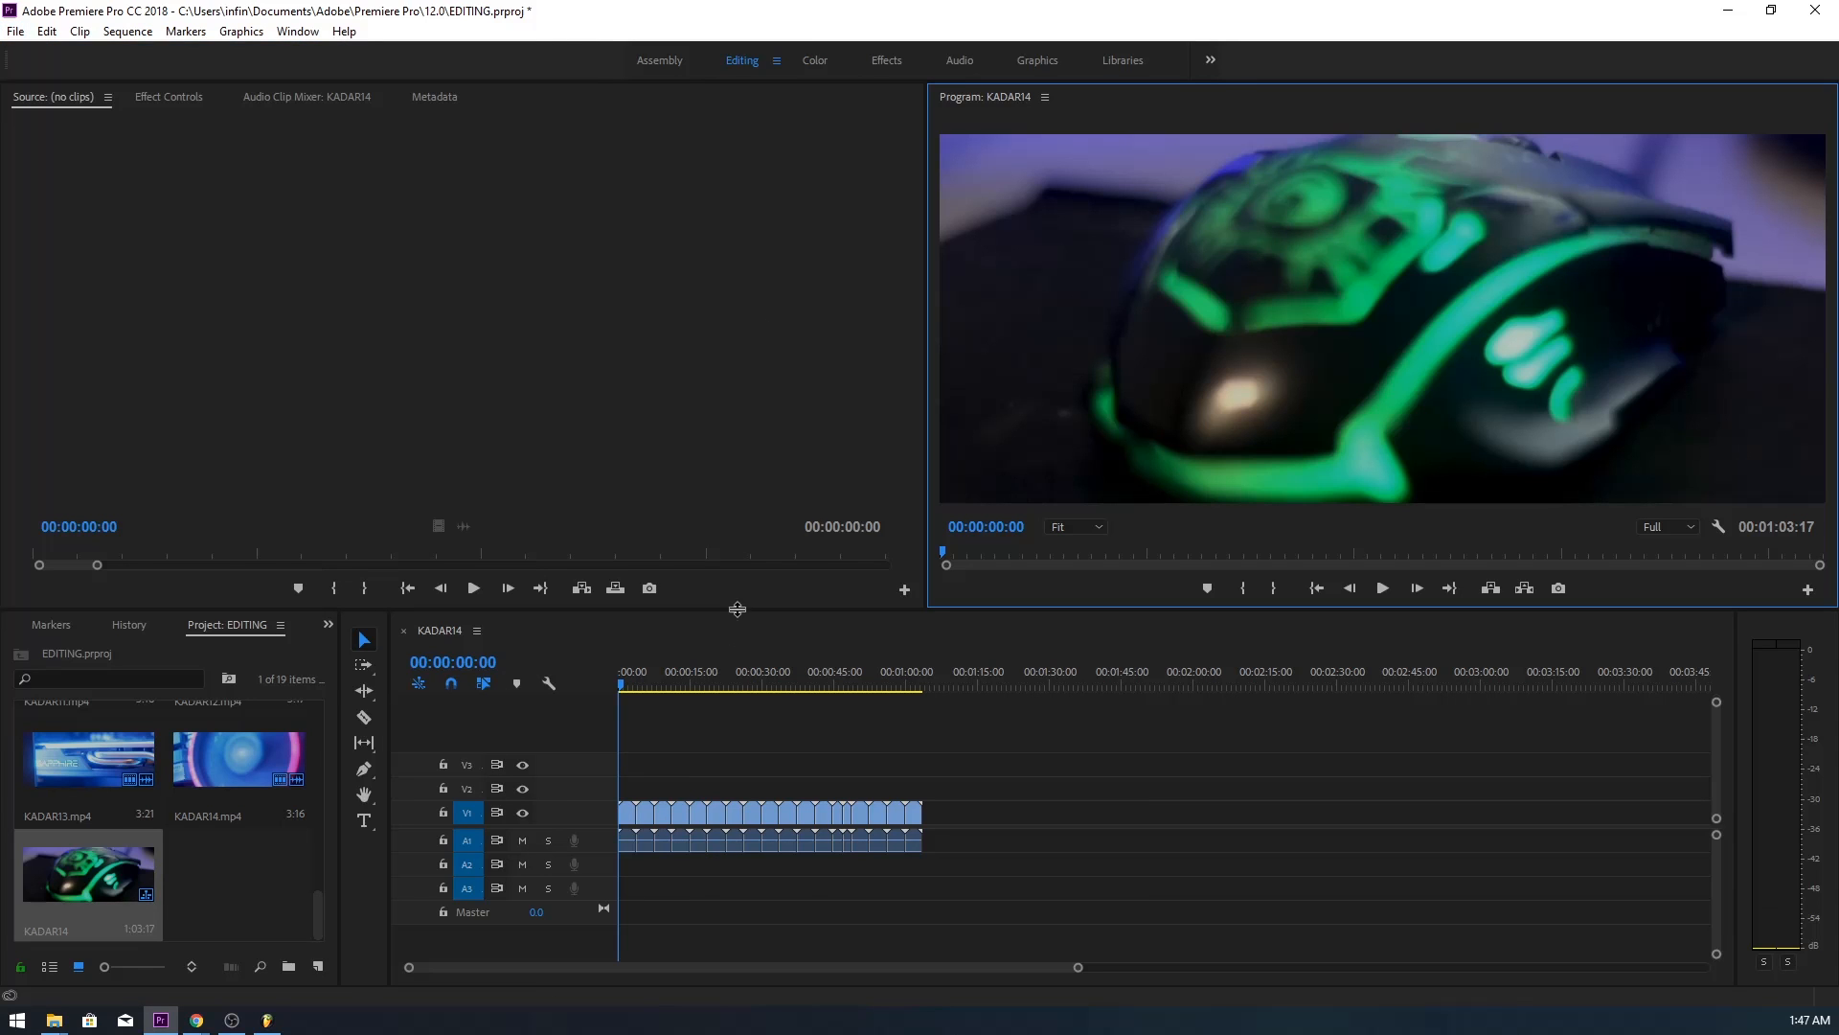
key("ctrl+n")
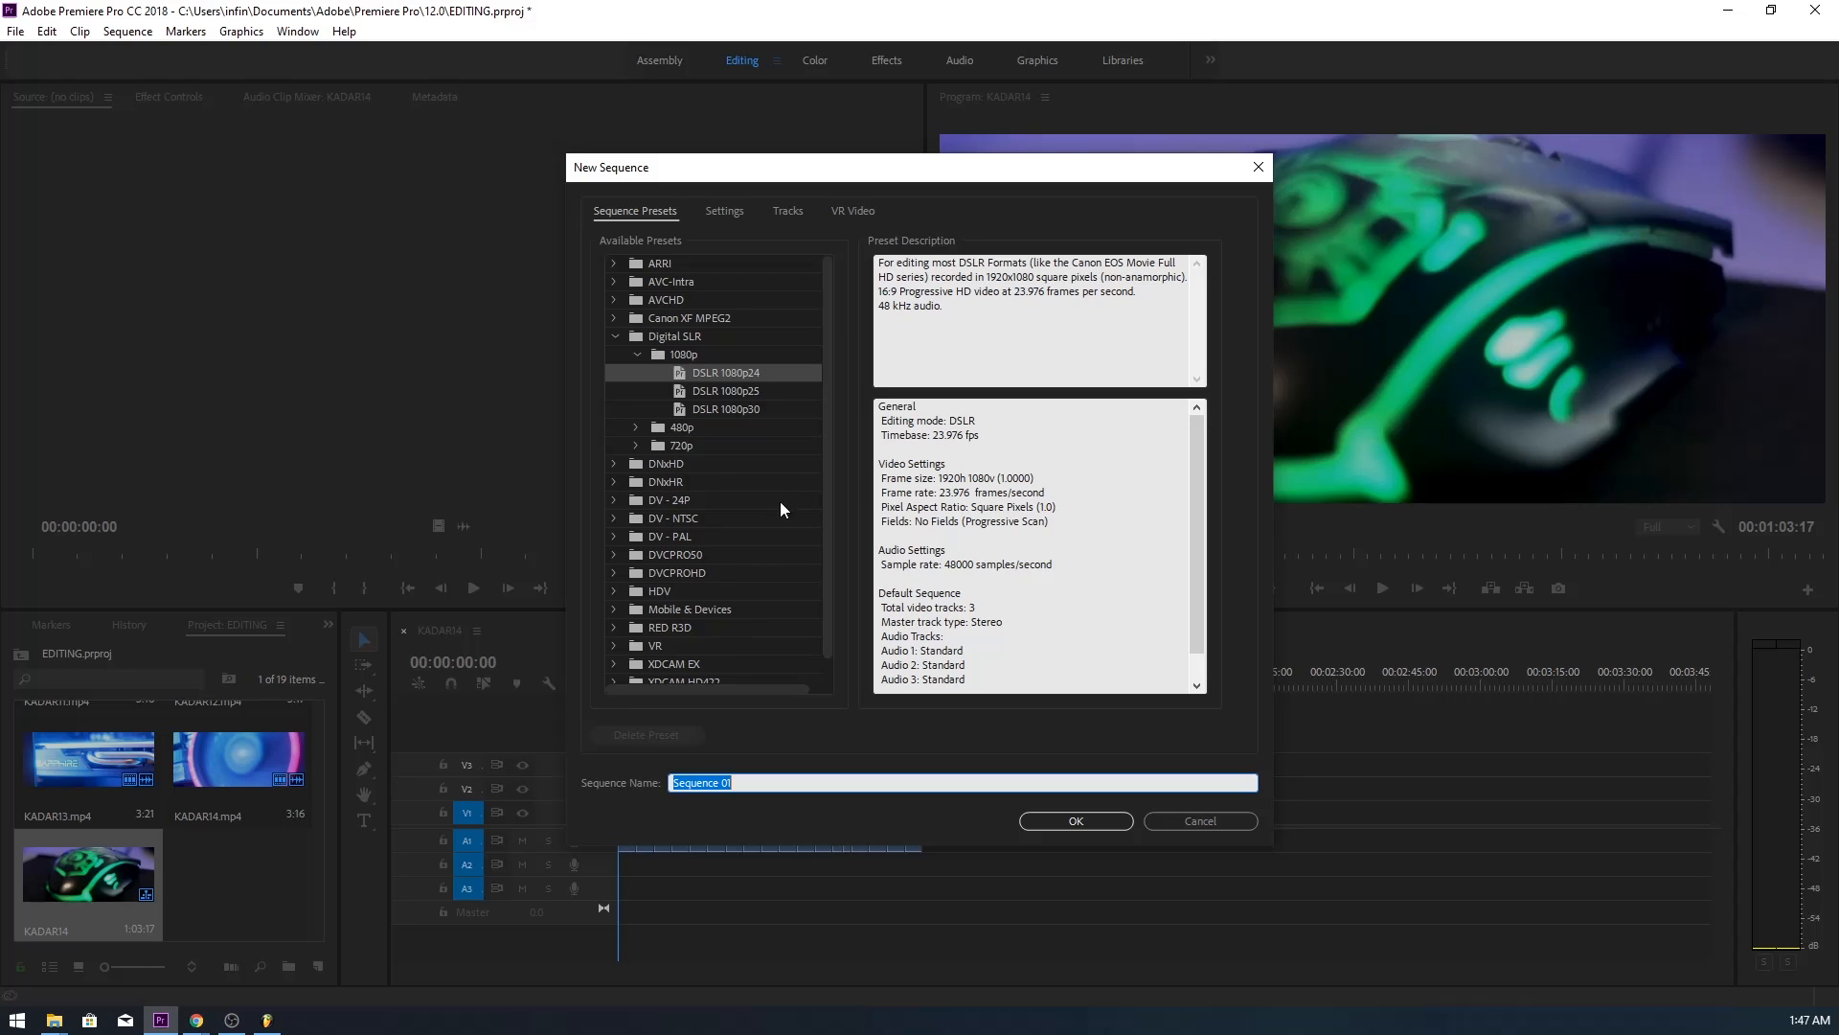
left_click_drag(826, 532, 826, 561)
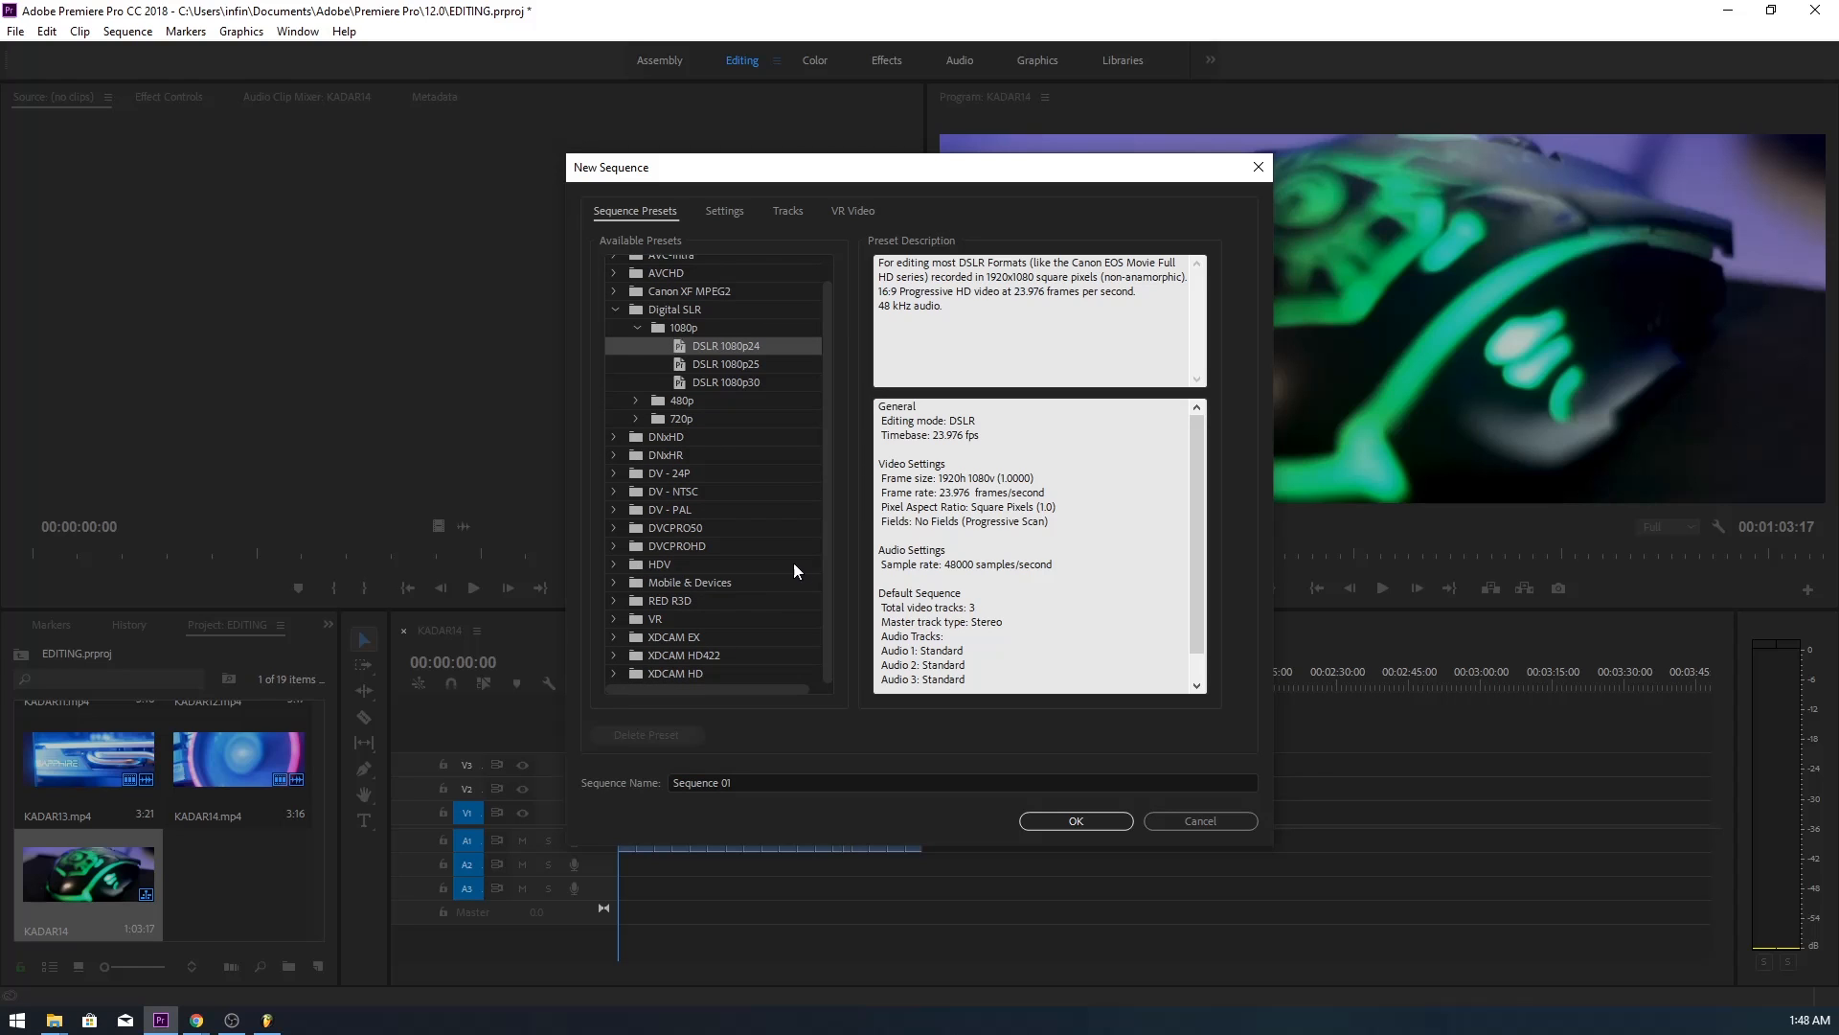
scroll(829, 556, "up", 1)
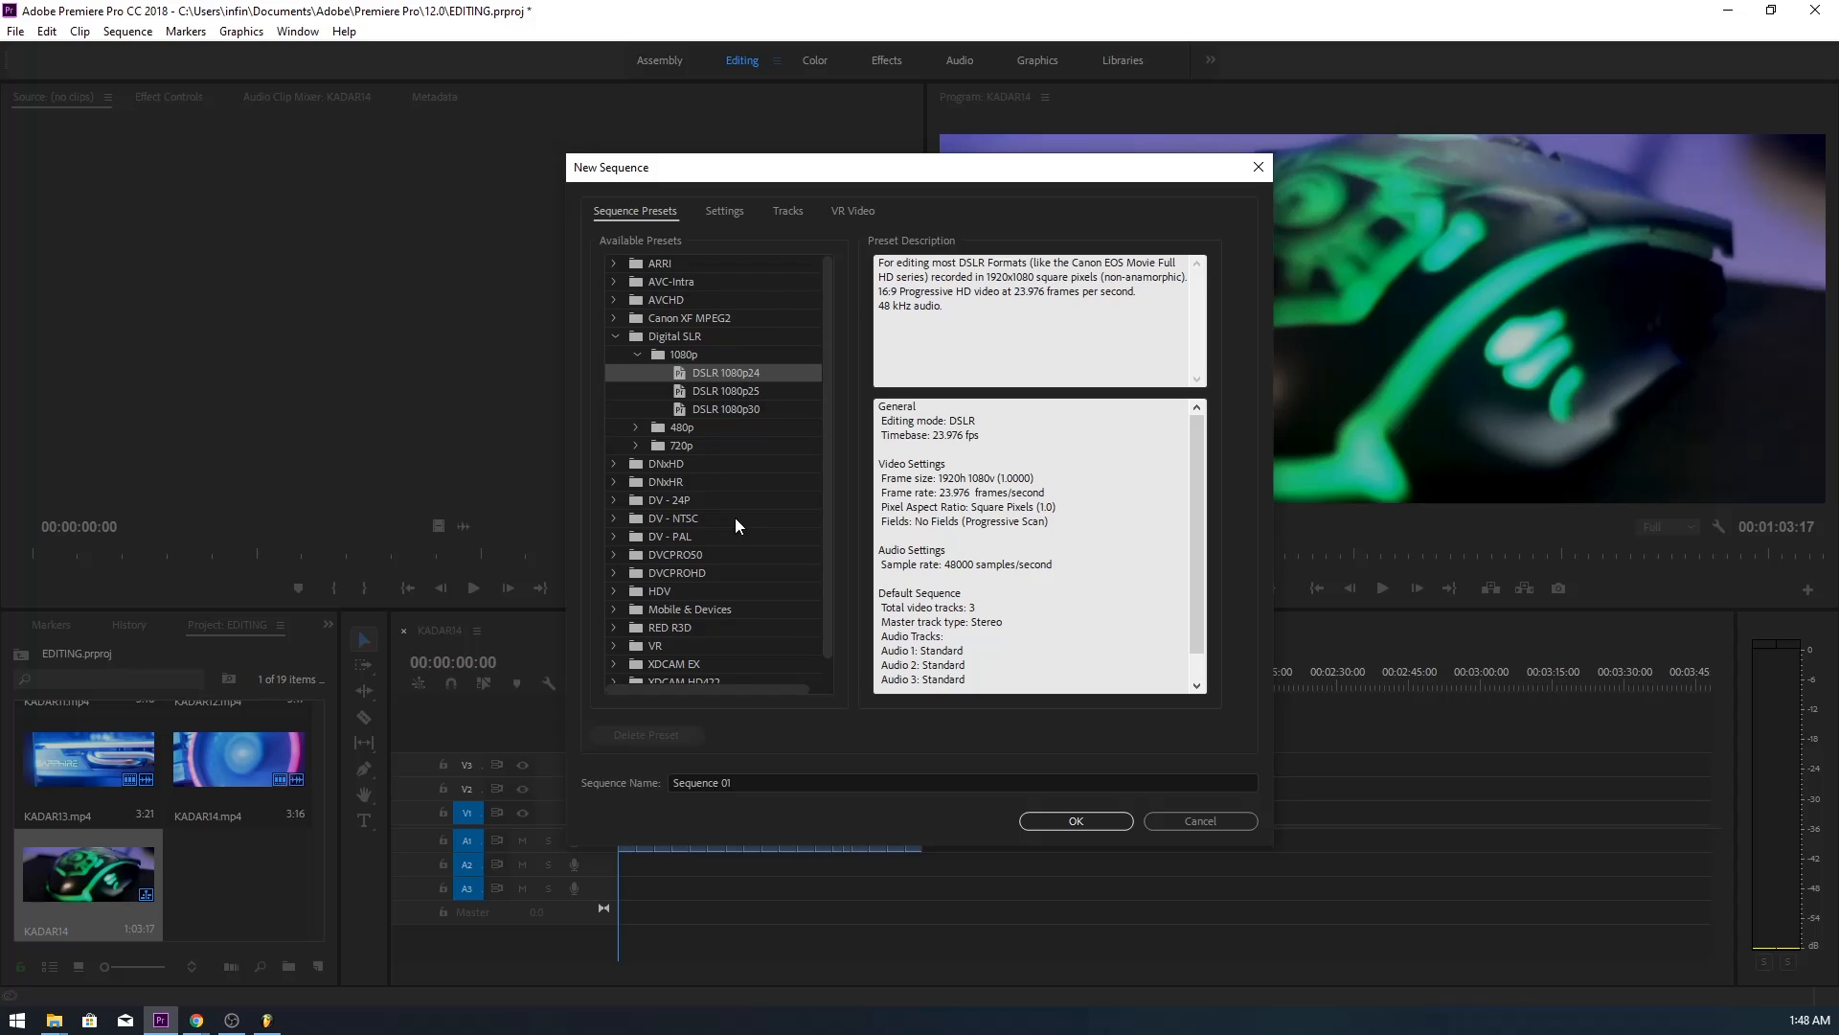
scroll(827, 498, "down", 1)
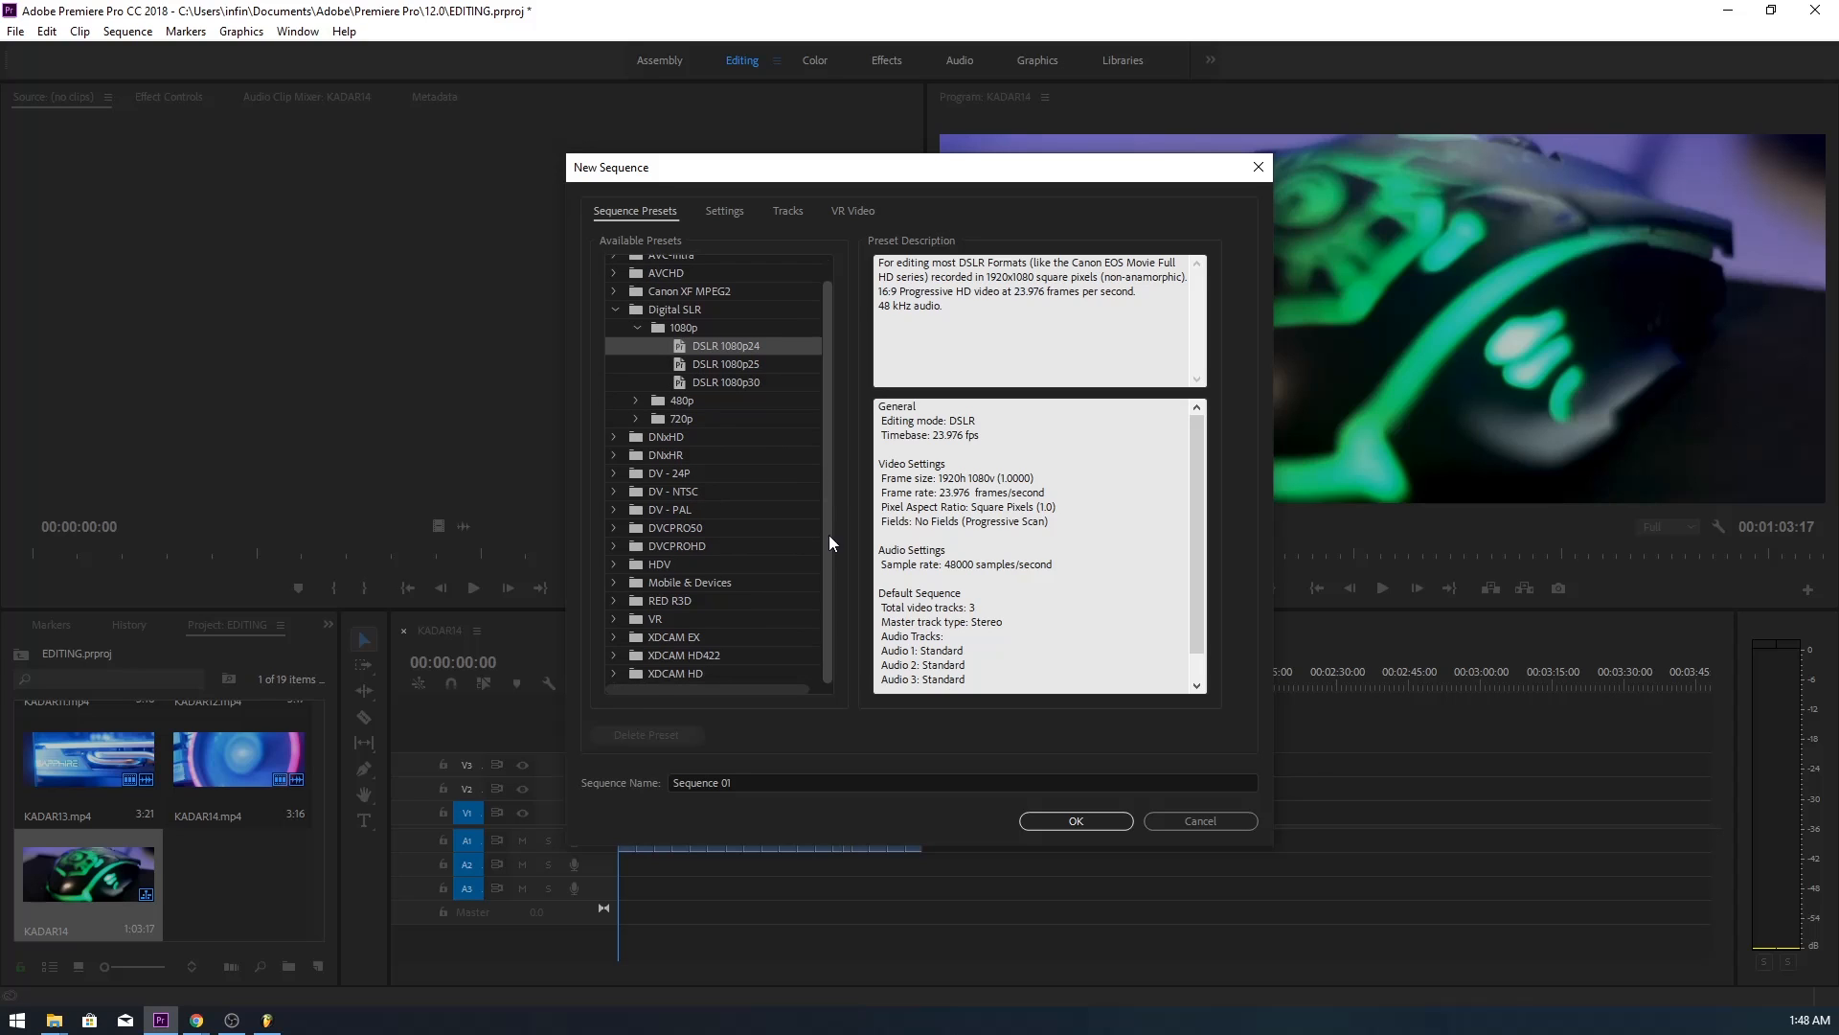
left_click(817, 782)
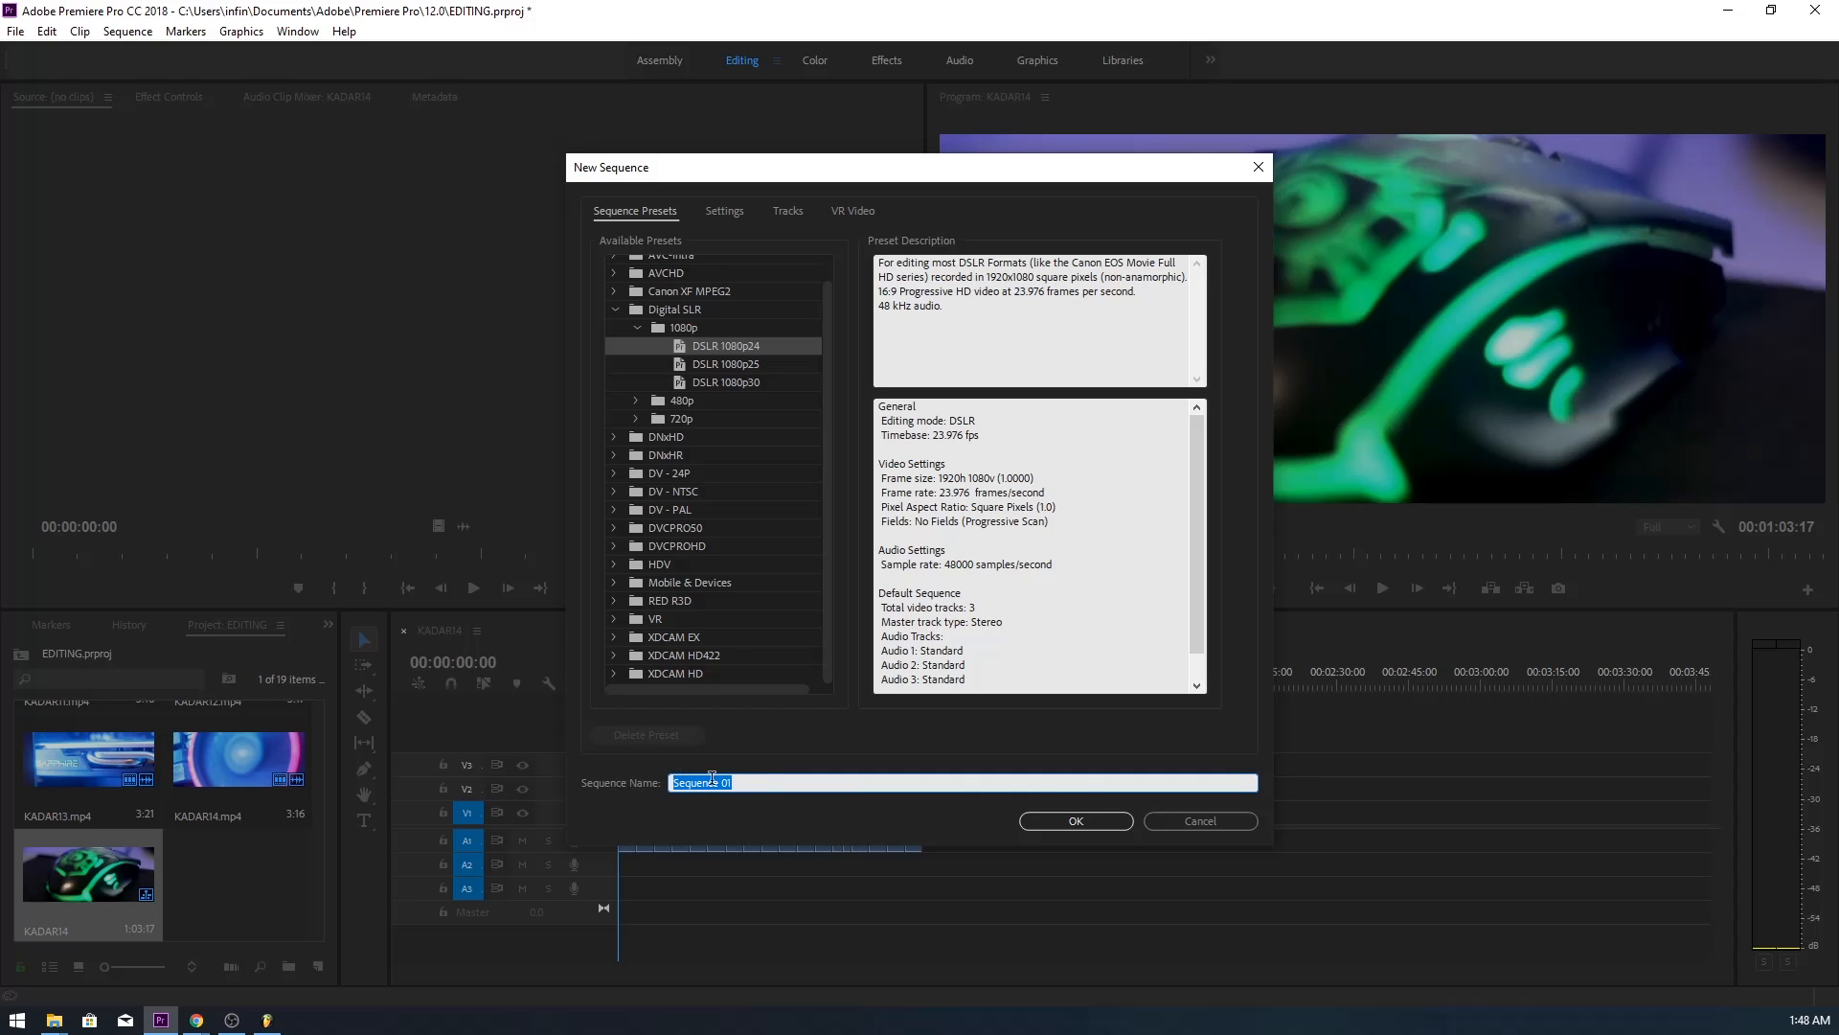
- Examine the new sequence's editing mode and timebase options, then cancel without creating the sequence
left_click(724, 209)
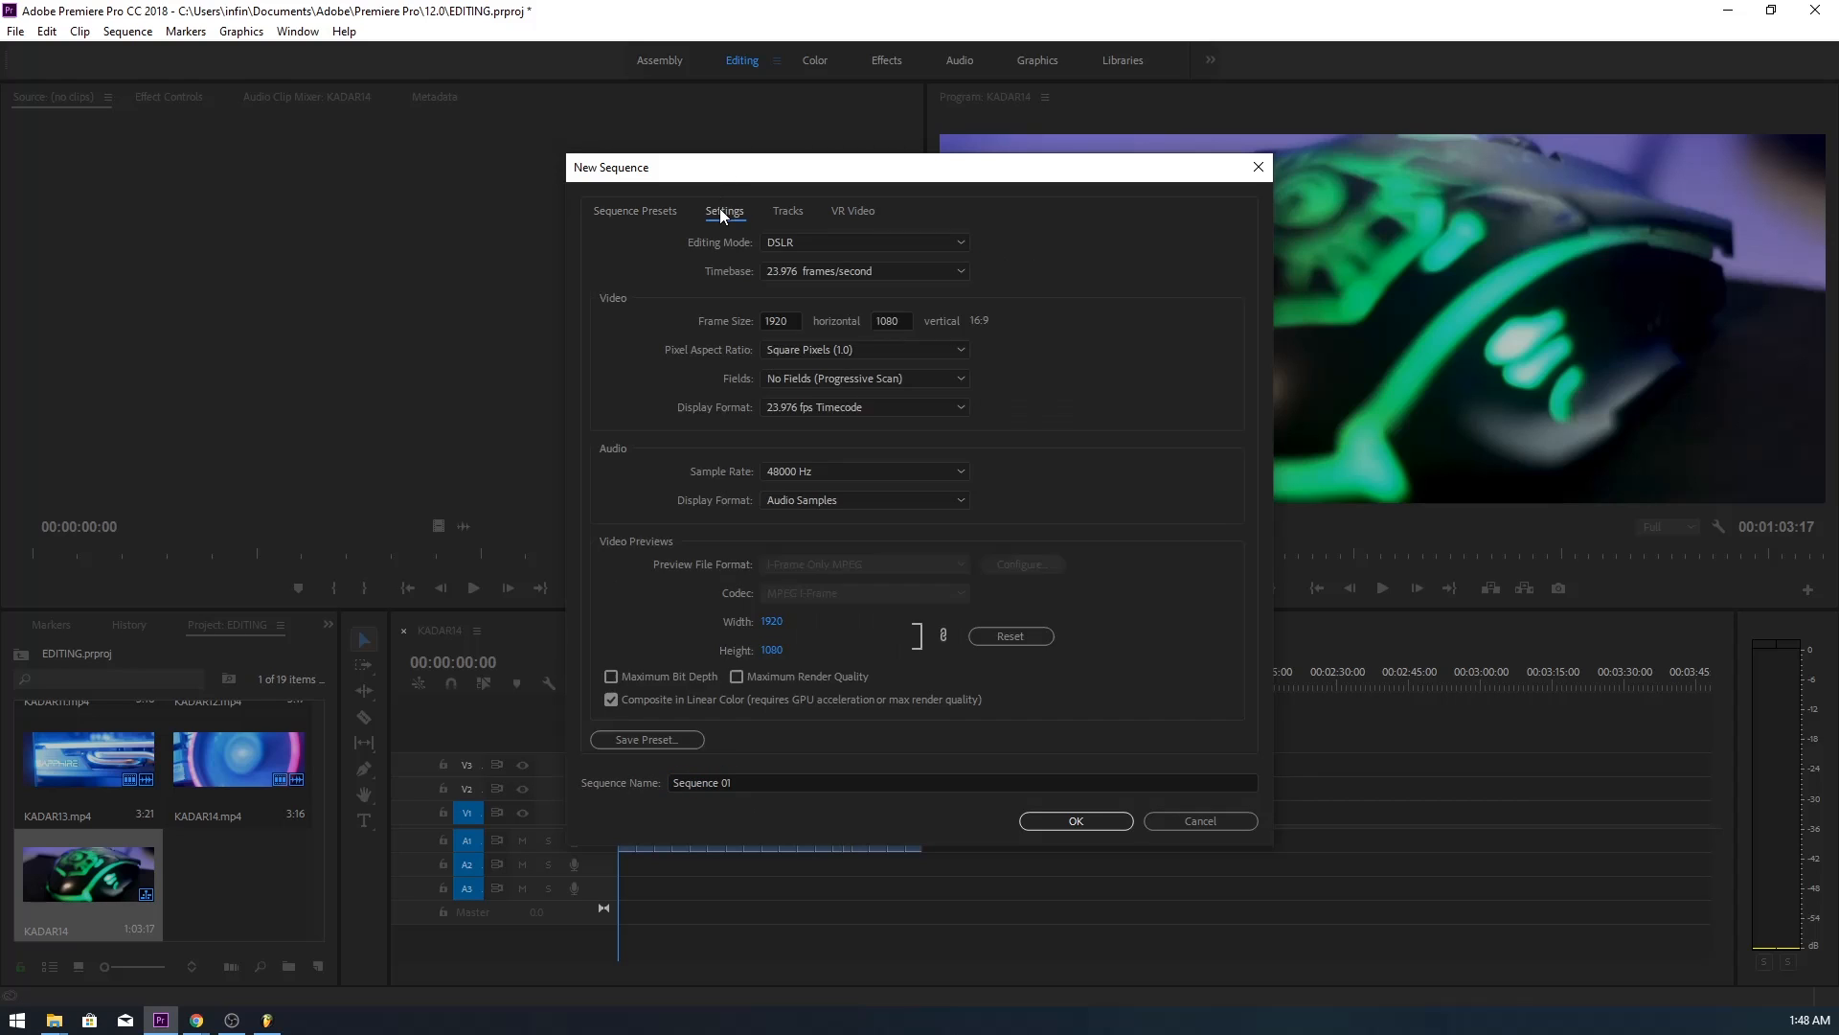
left_click(801, 242)
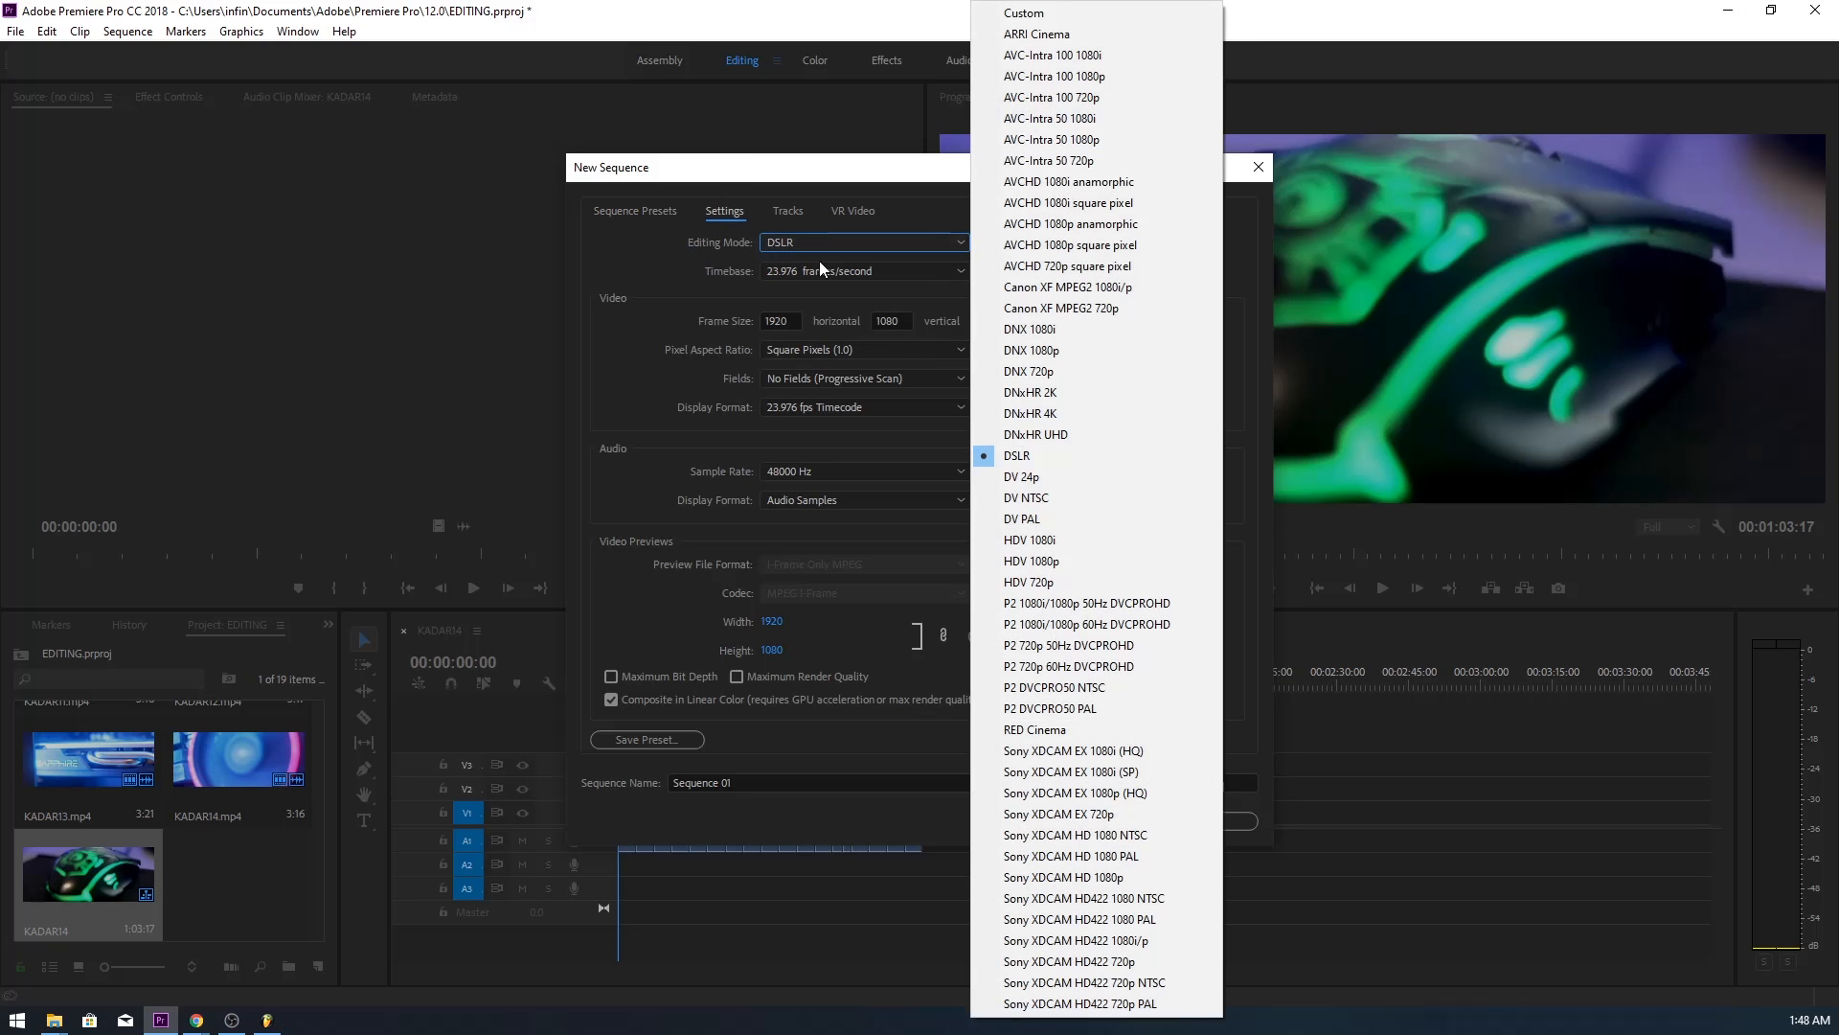
left_click(871, 245)
left_click(880, 244)
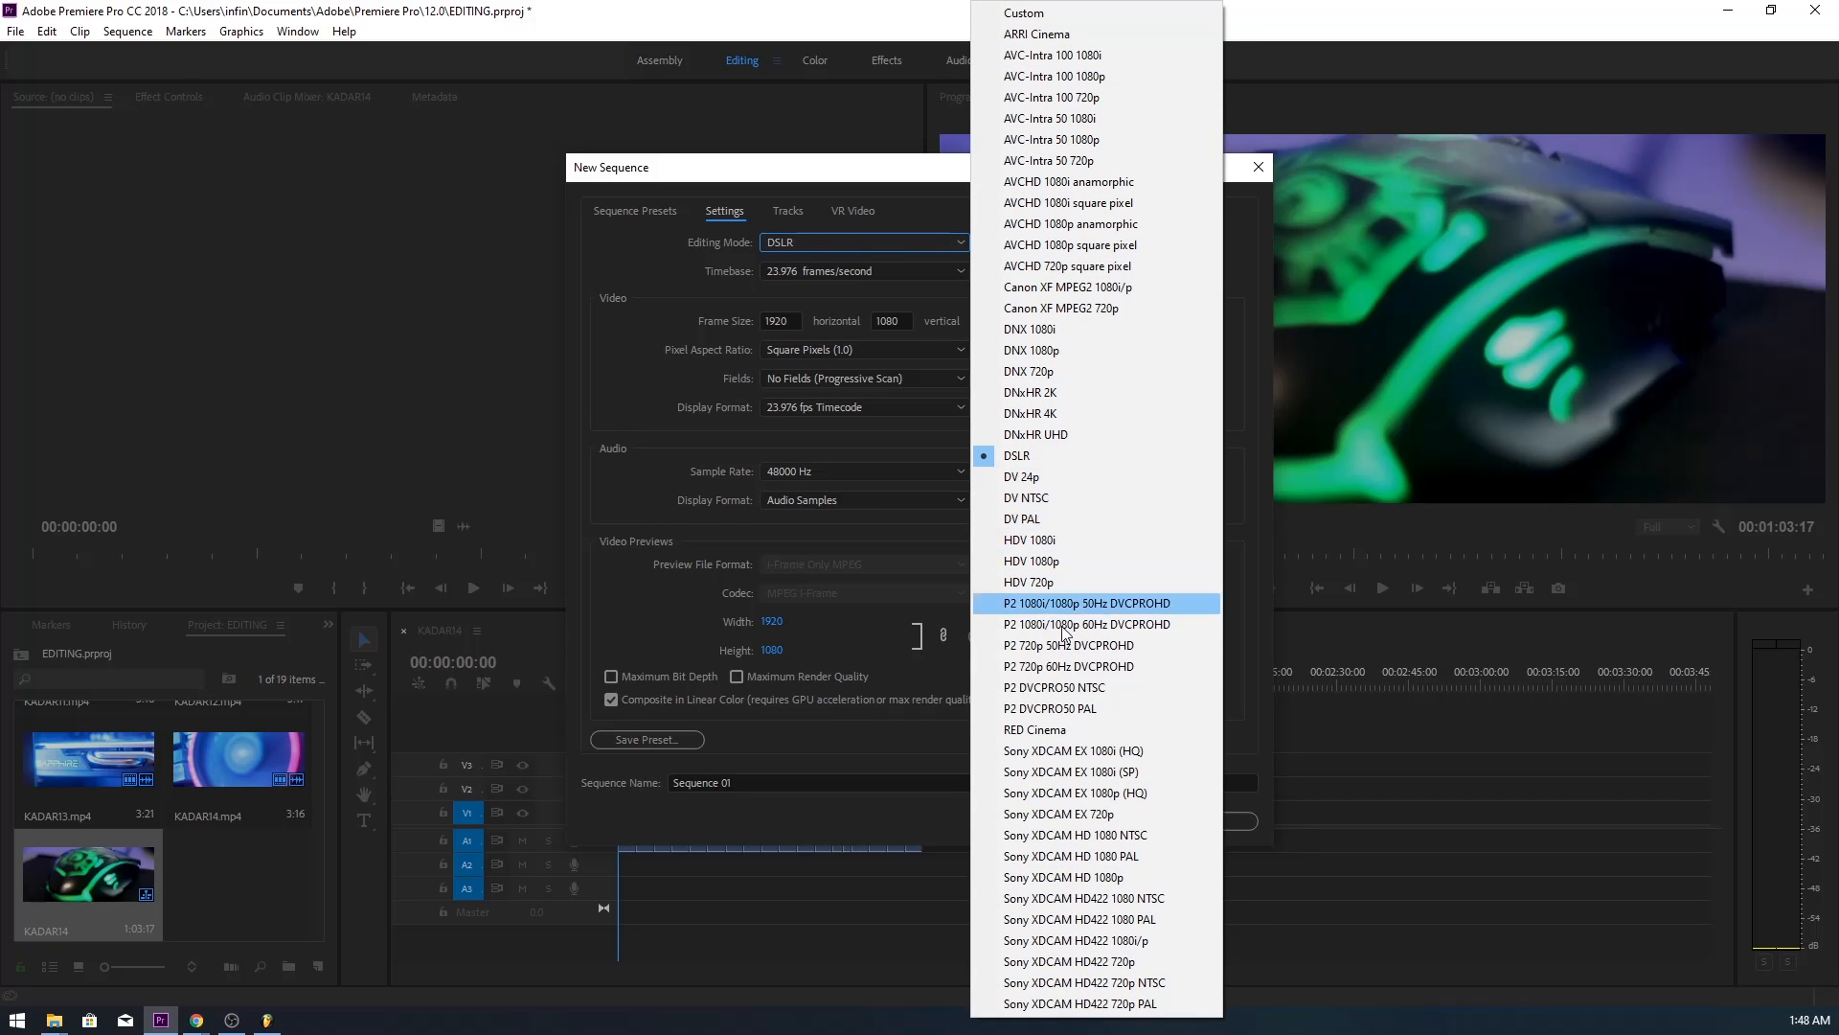
left_click(682, 273)
left_click(822, 273)
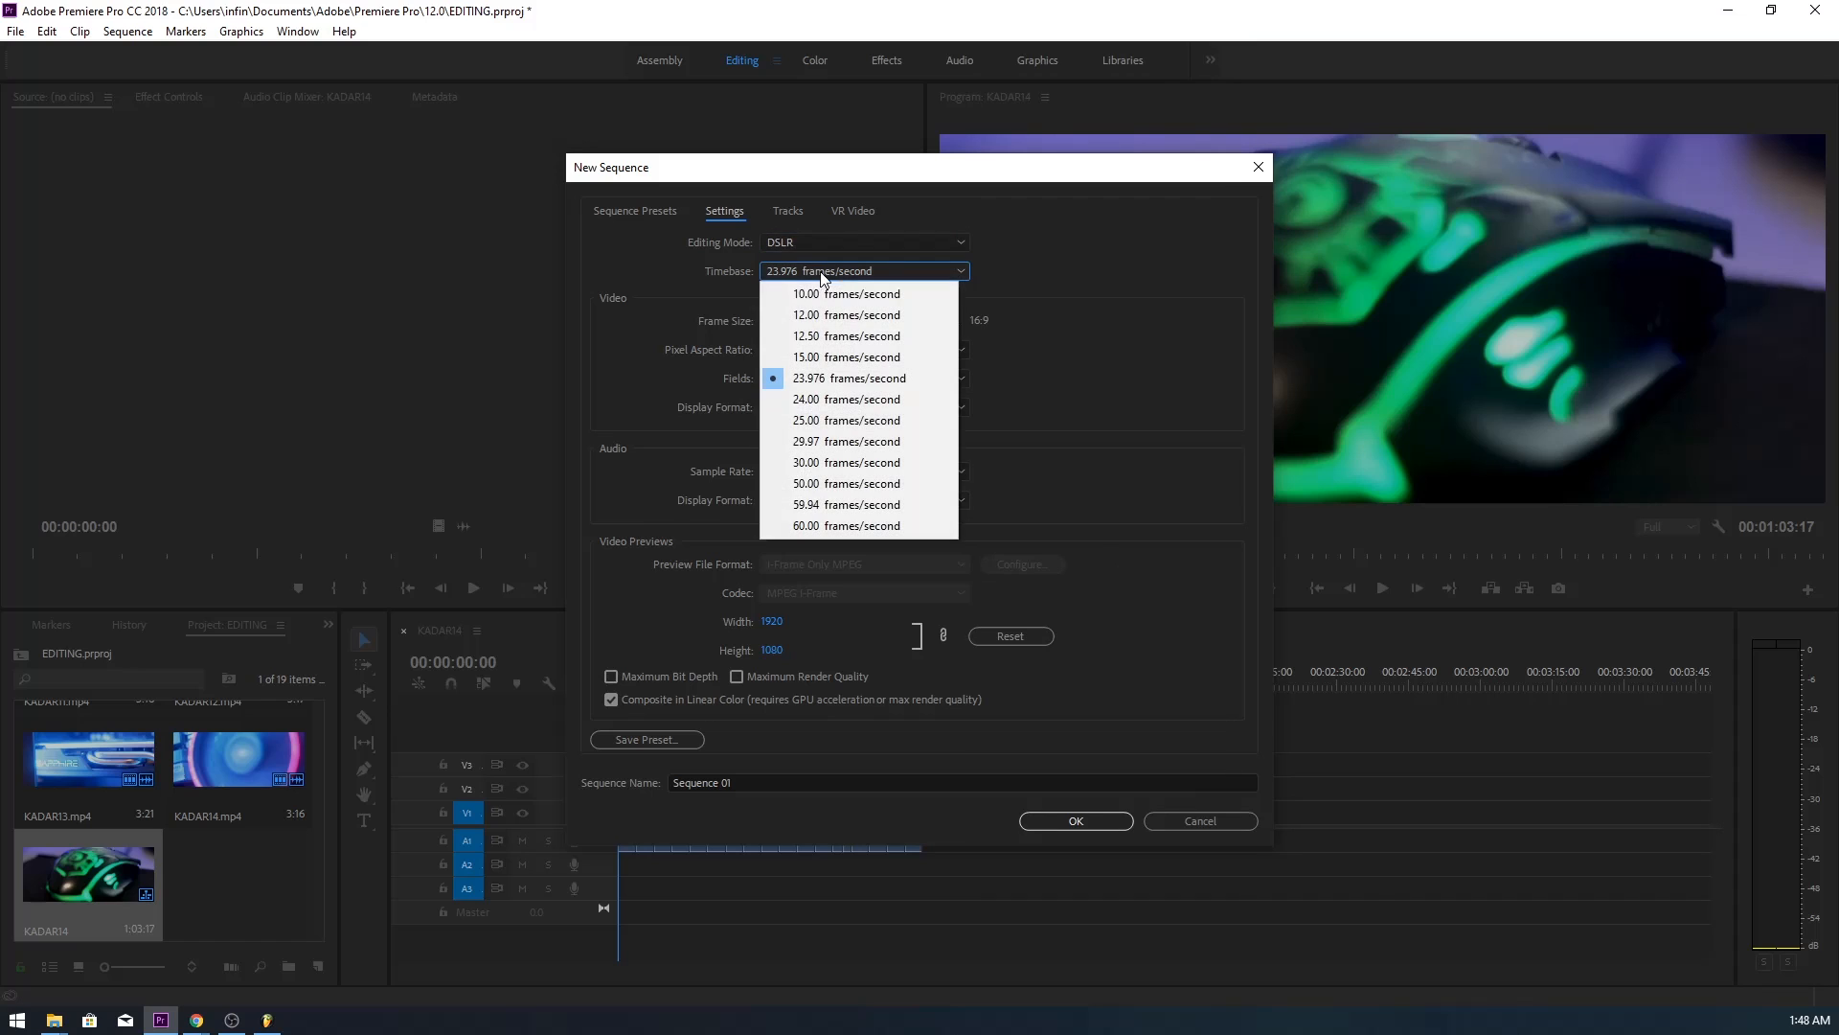
left_click(1070, 244)
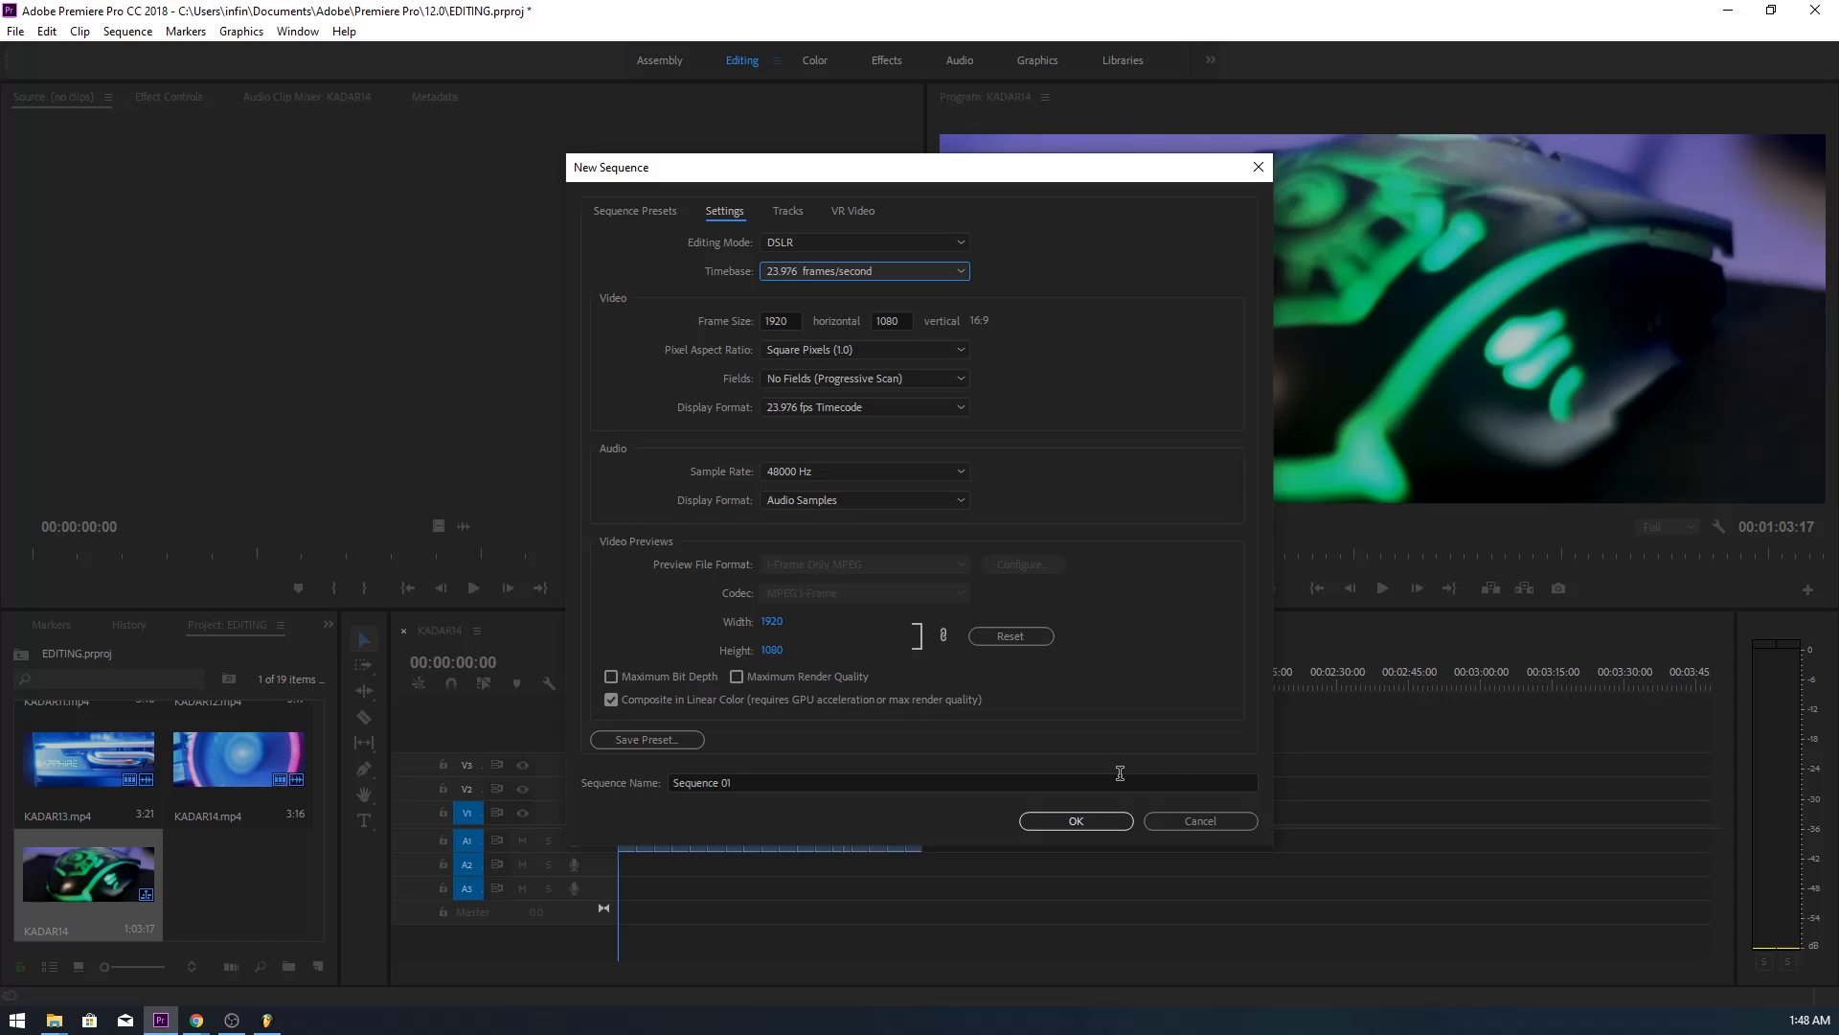
left_click(1215, 826)
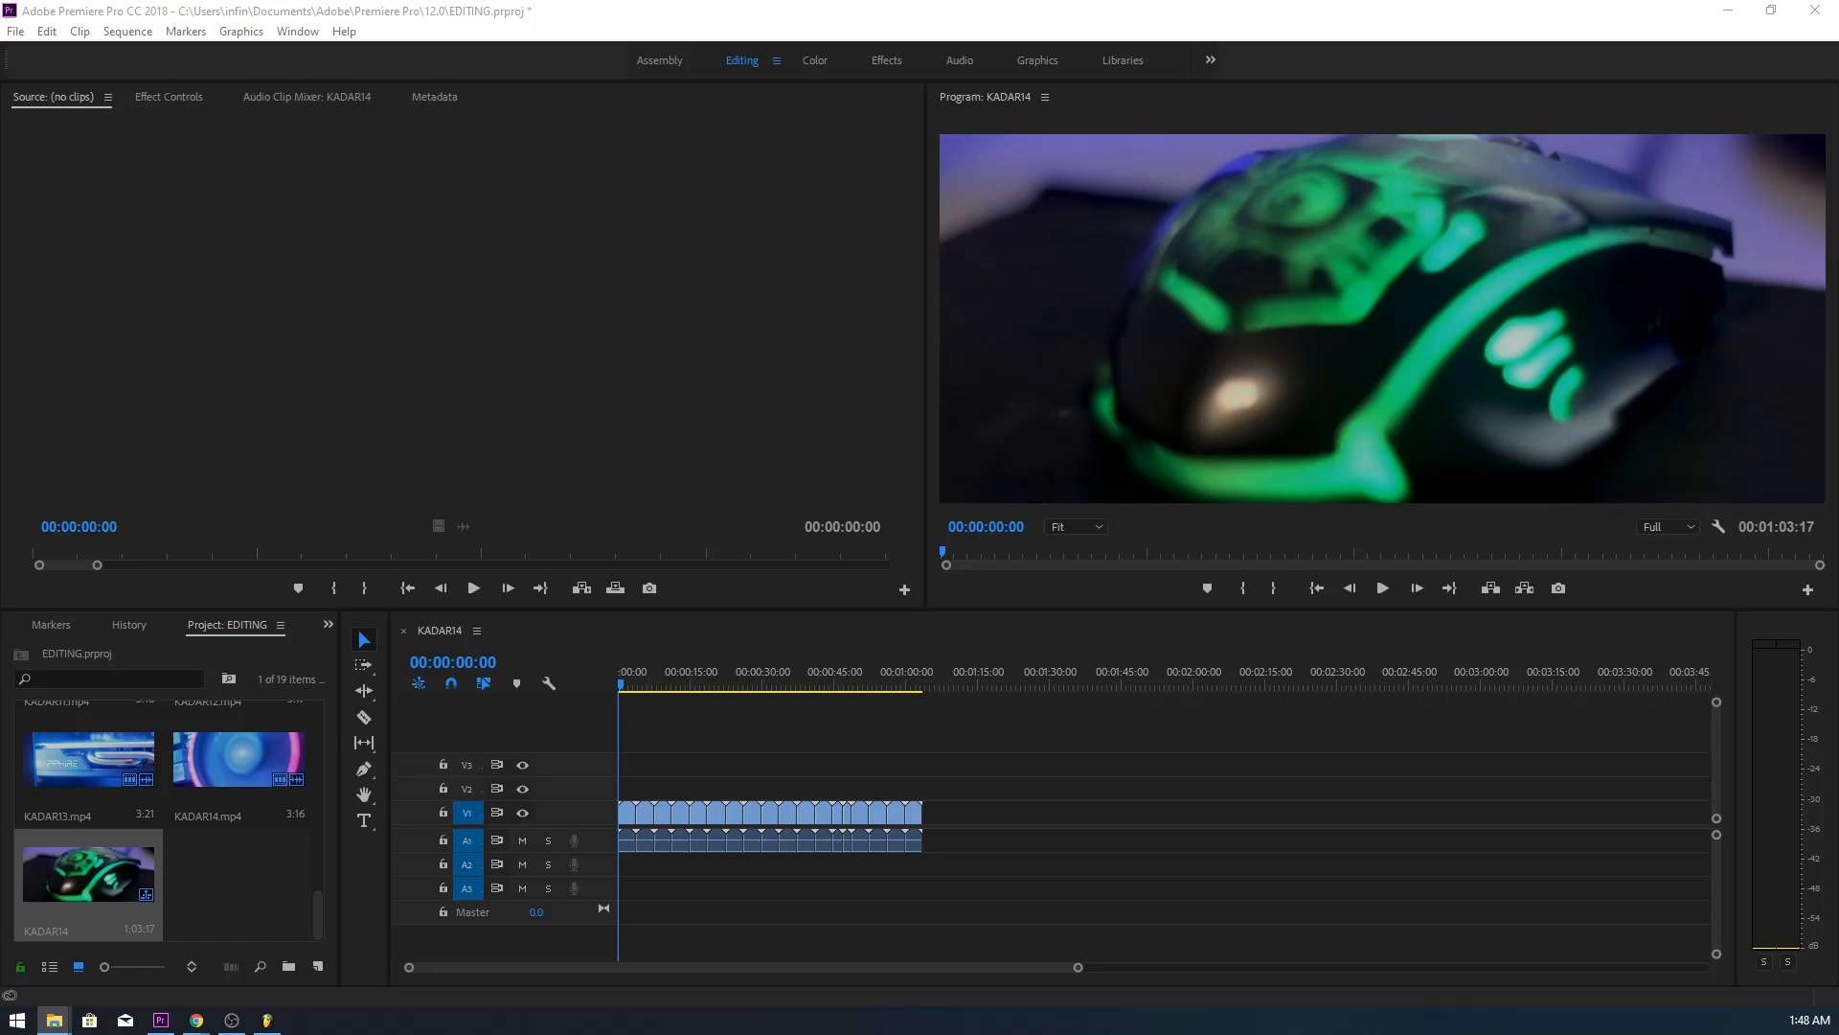
- Place the downloaded beat MP3 on audio track A2 from the sequence start and split it at 00:00:11:20
left_click_drag(310, 875, 621, 862)
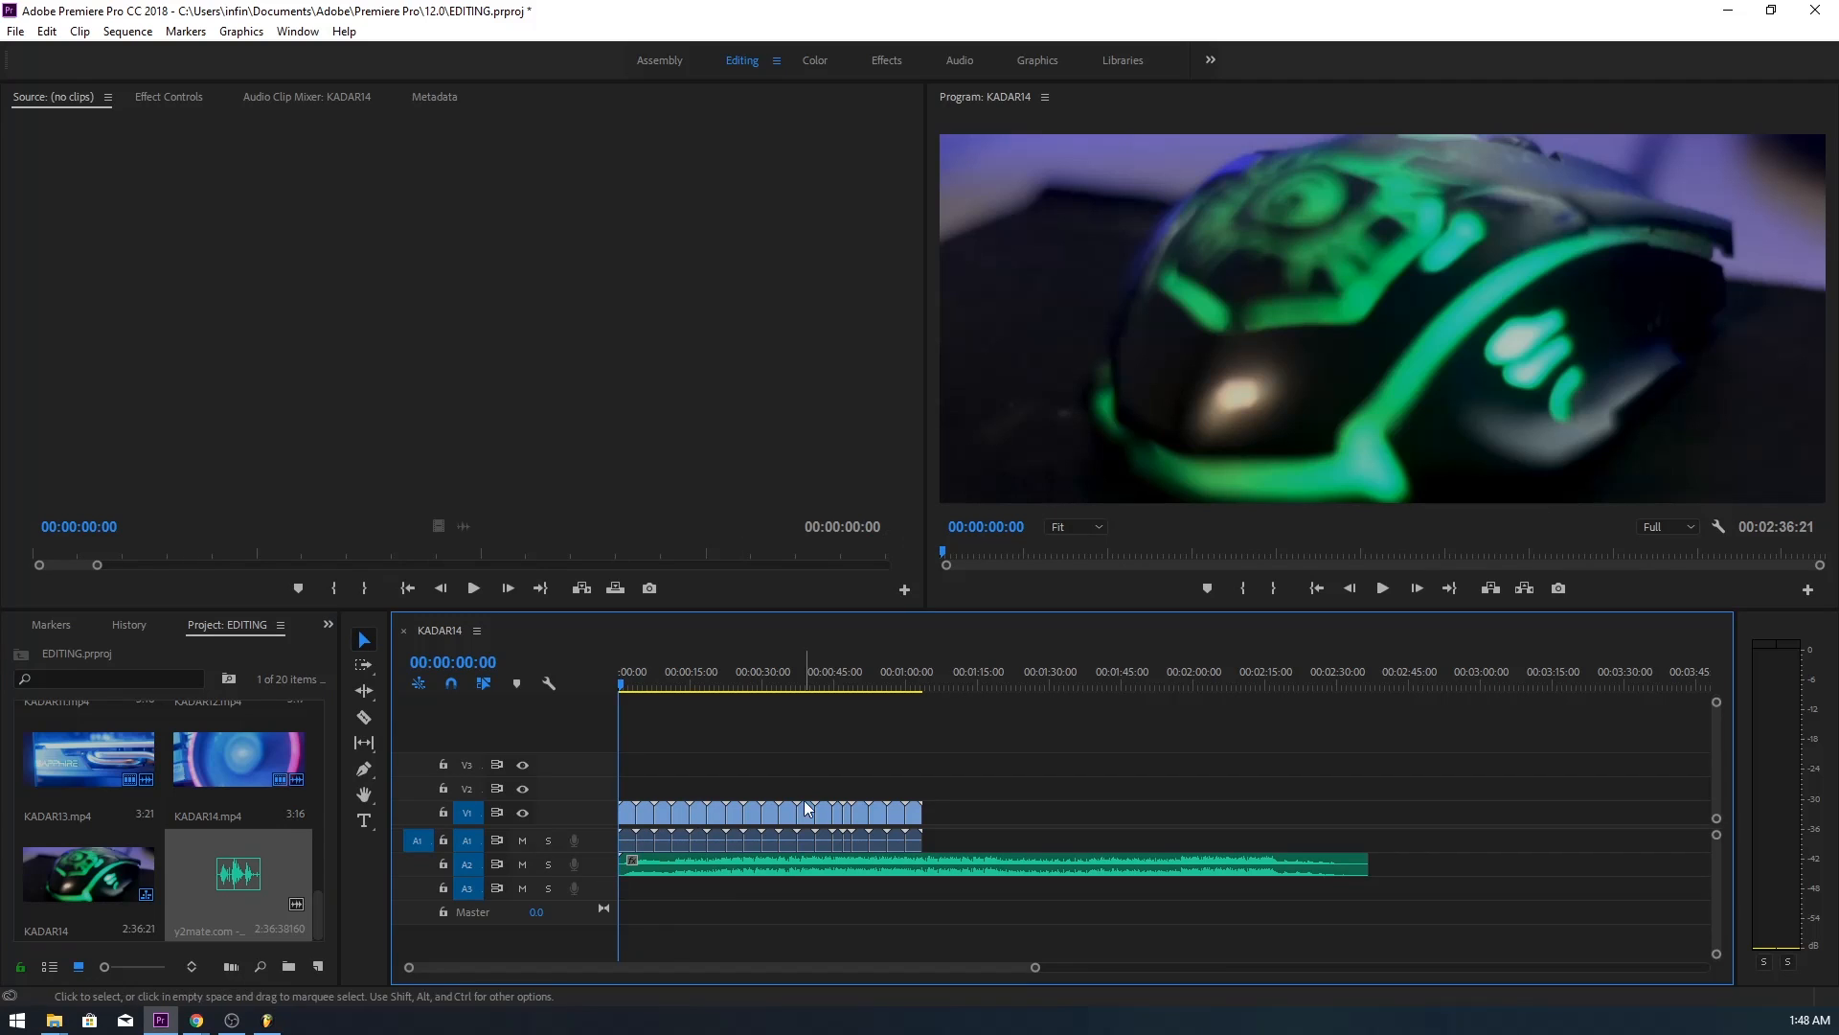
left_click(676, 668)
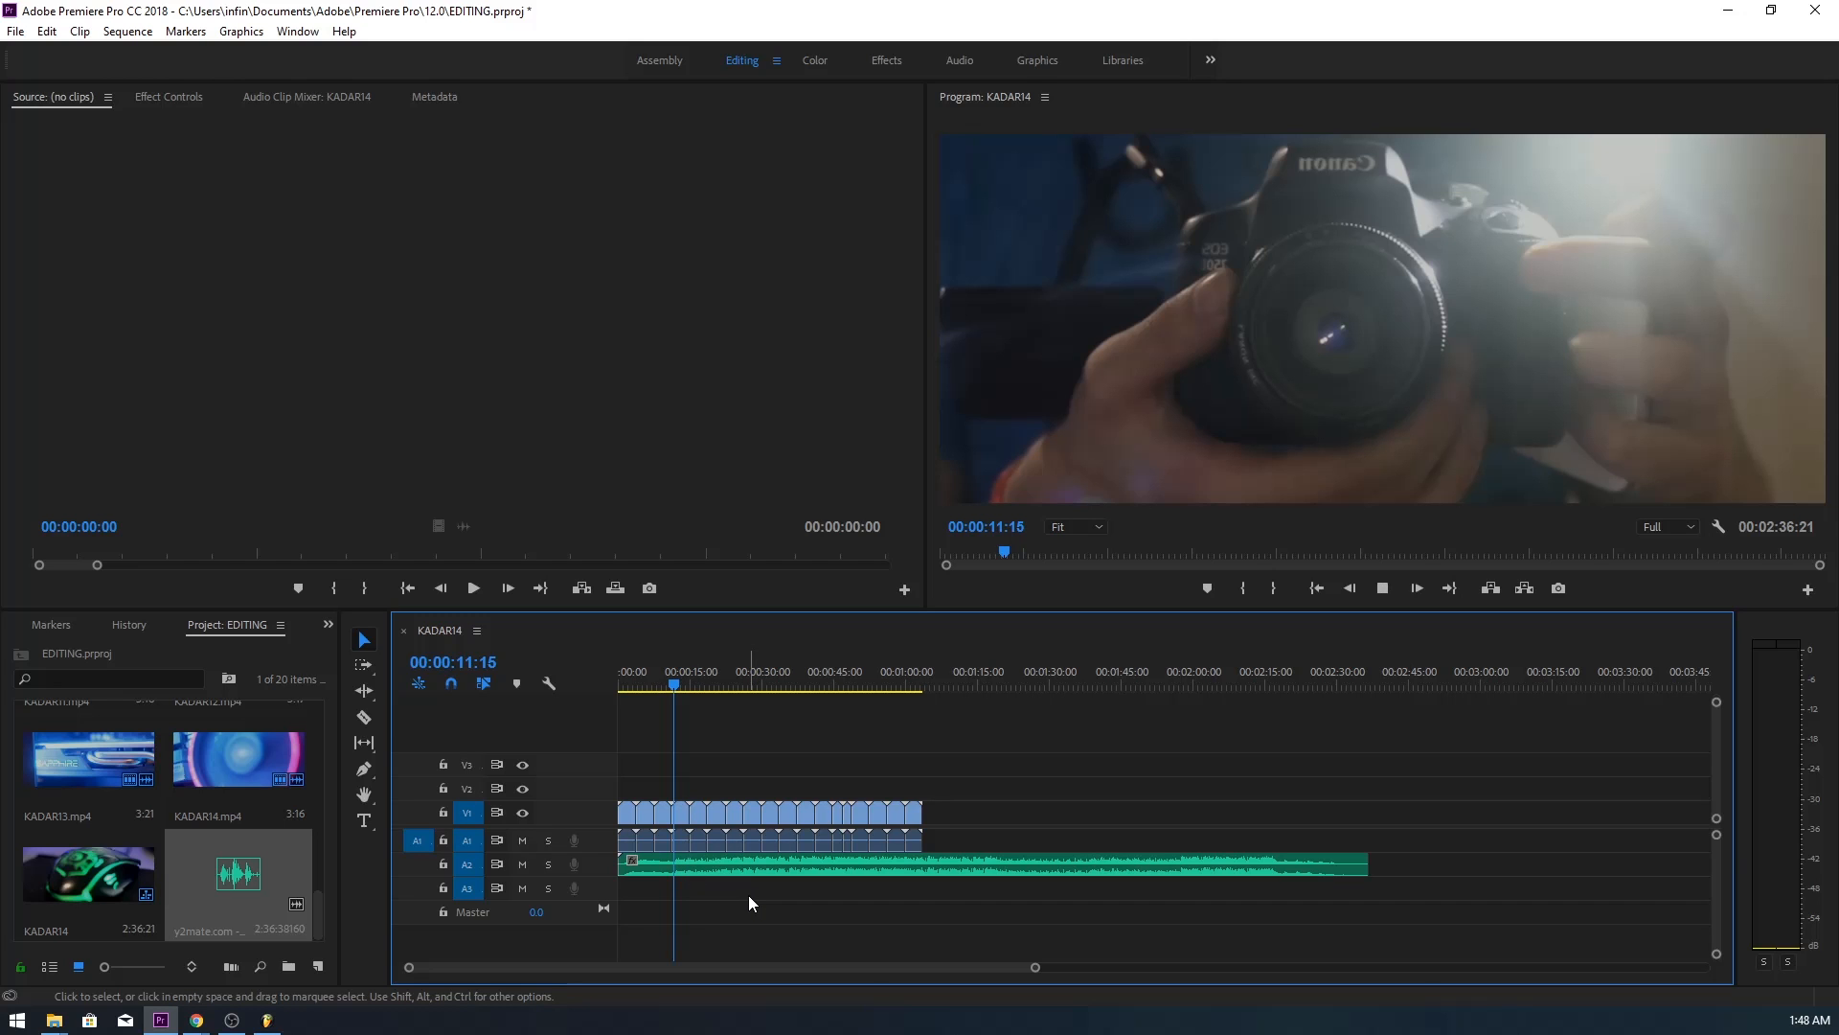
left_click(681, 682)
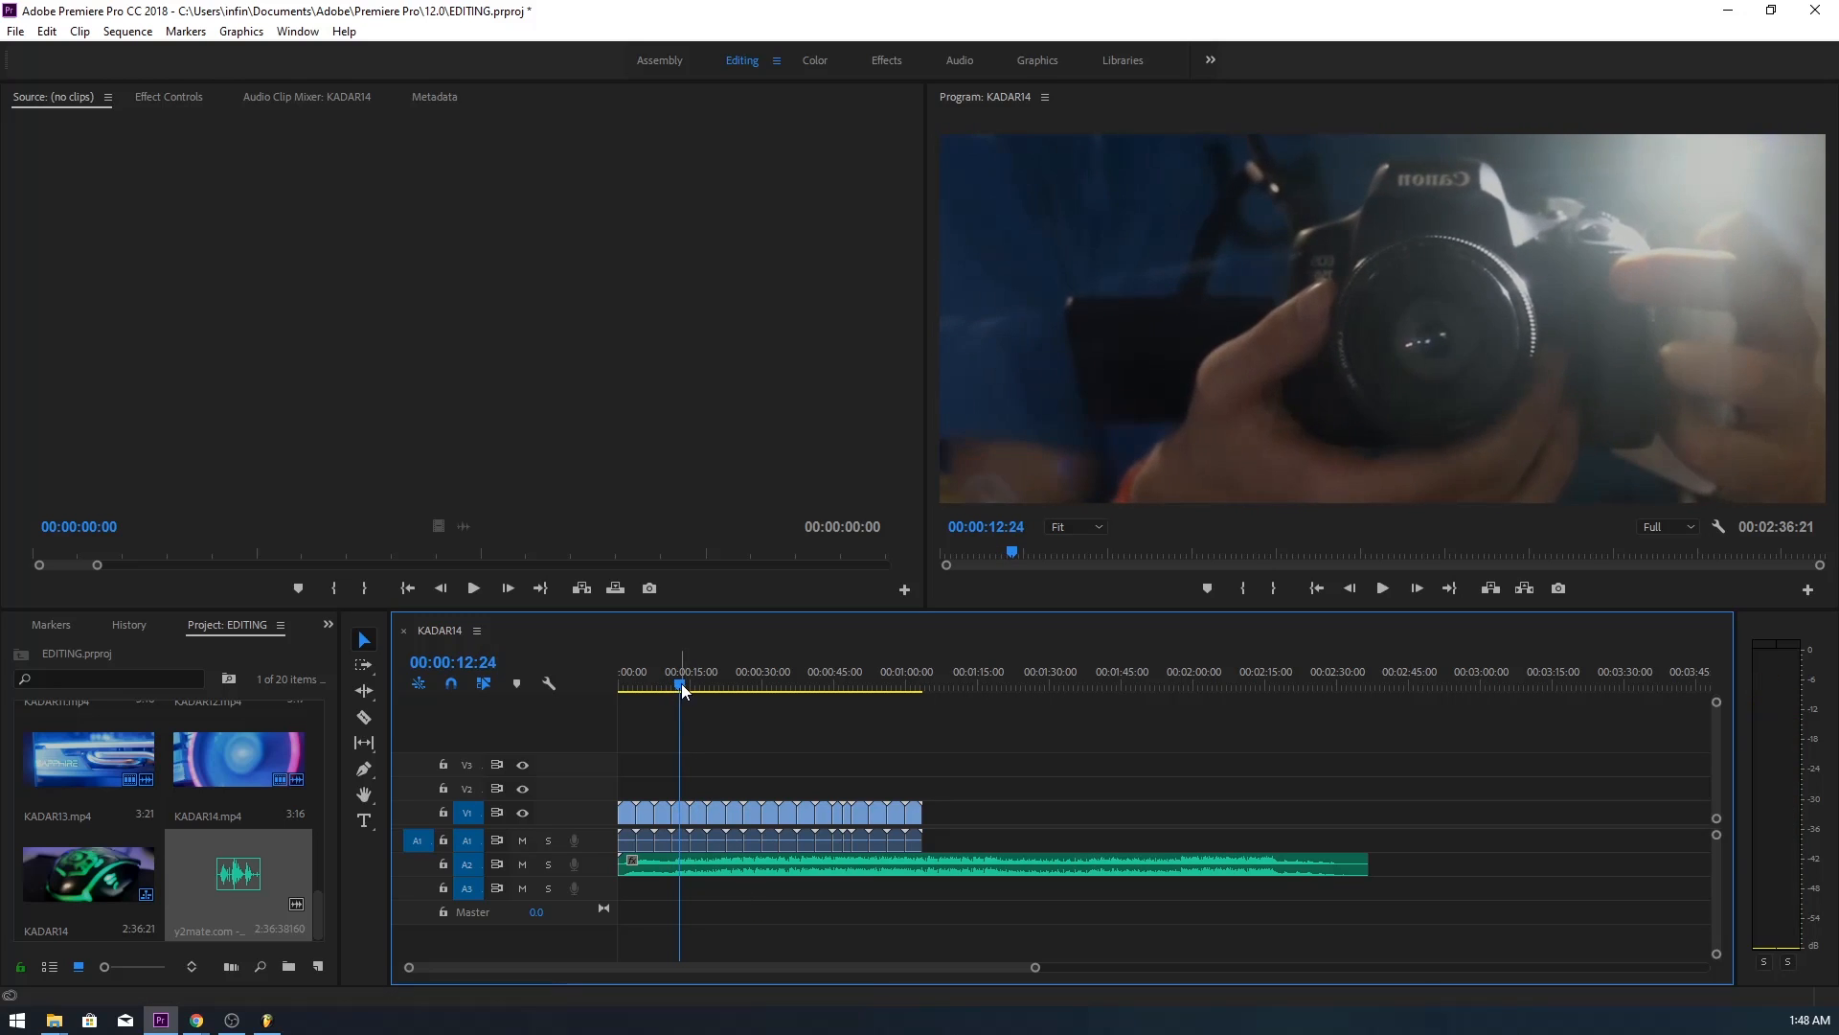
left_click(672, 682)
key("space")
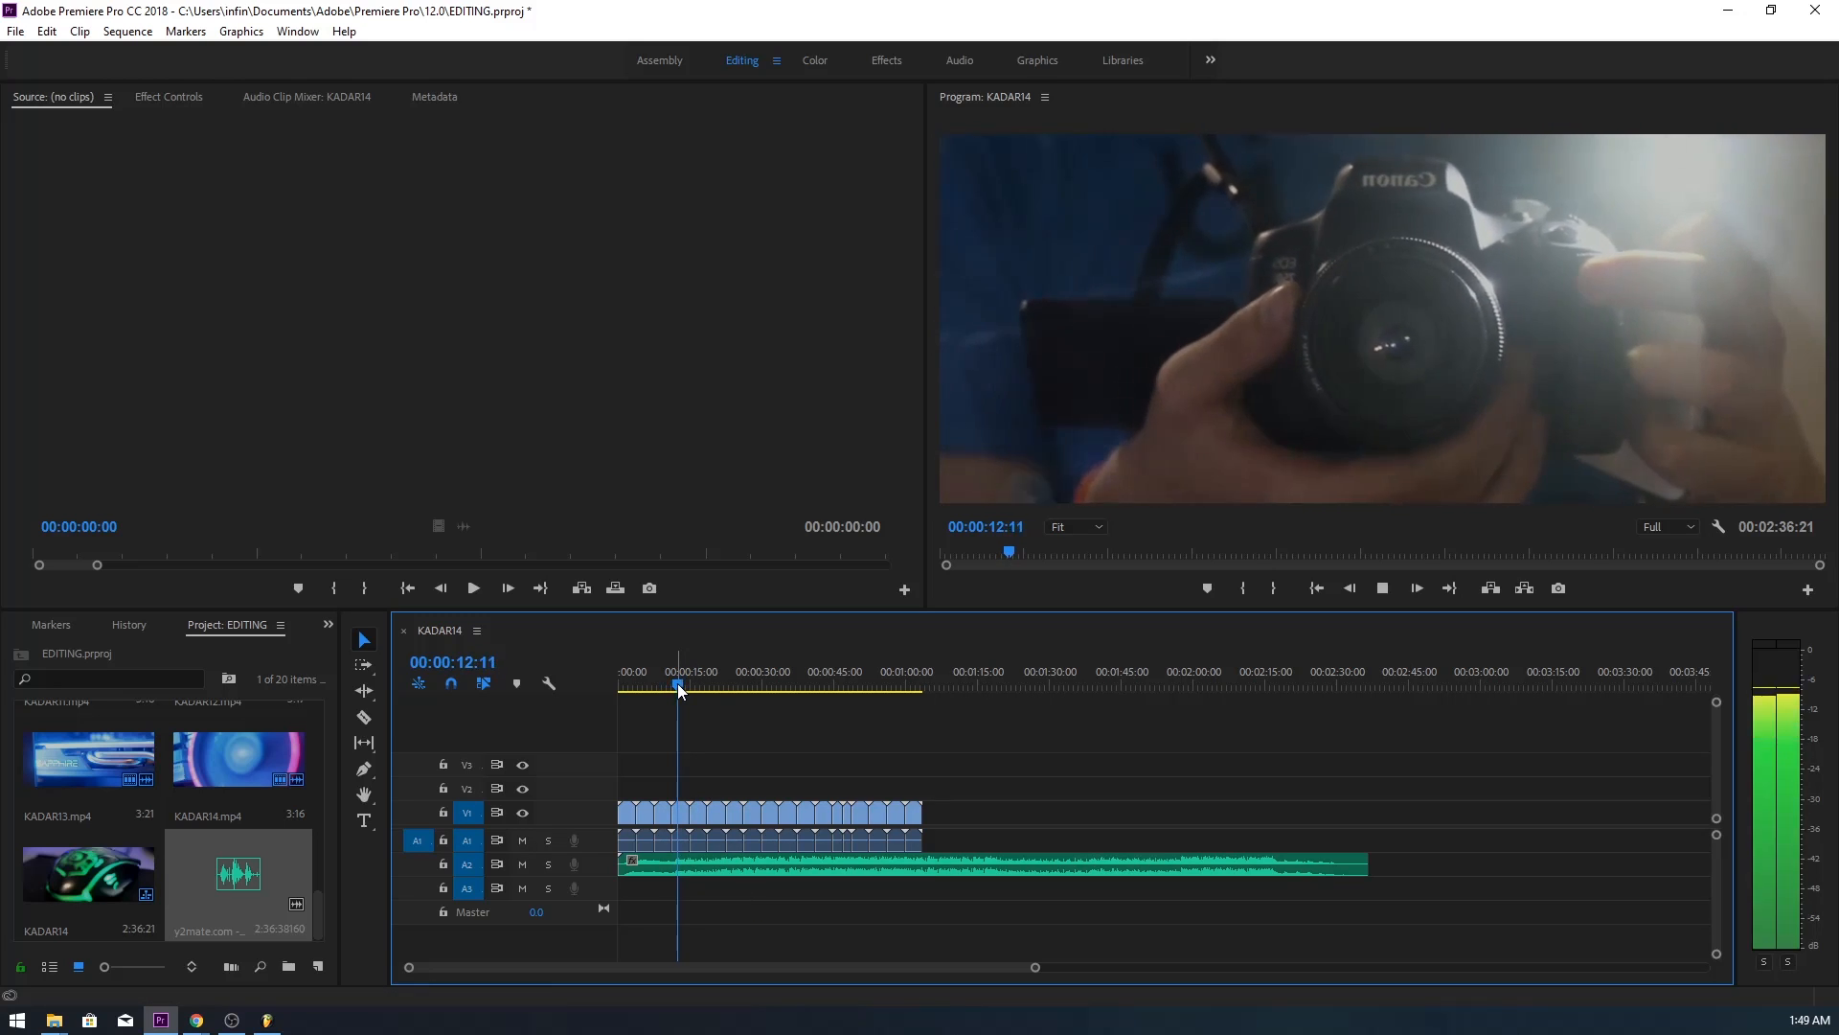
left_click(674, 682)
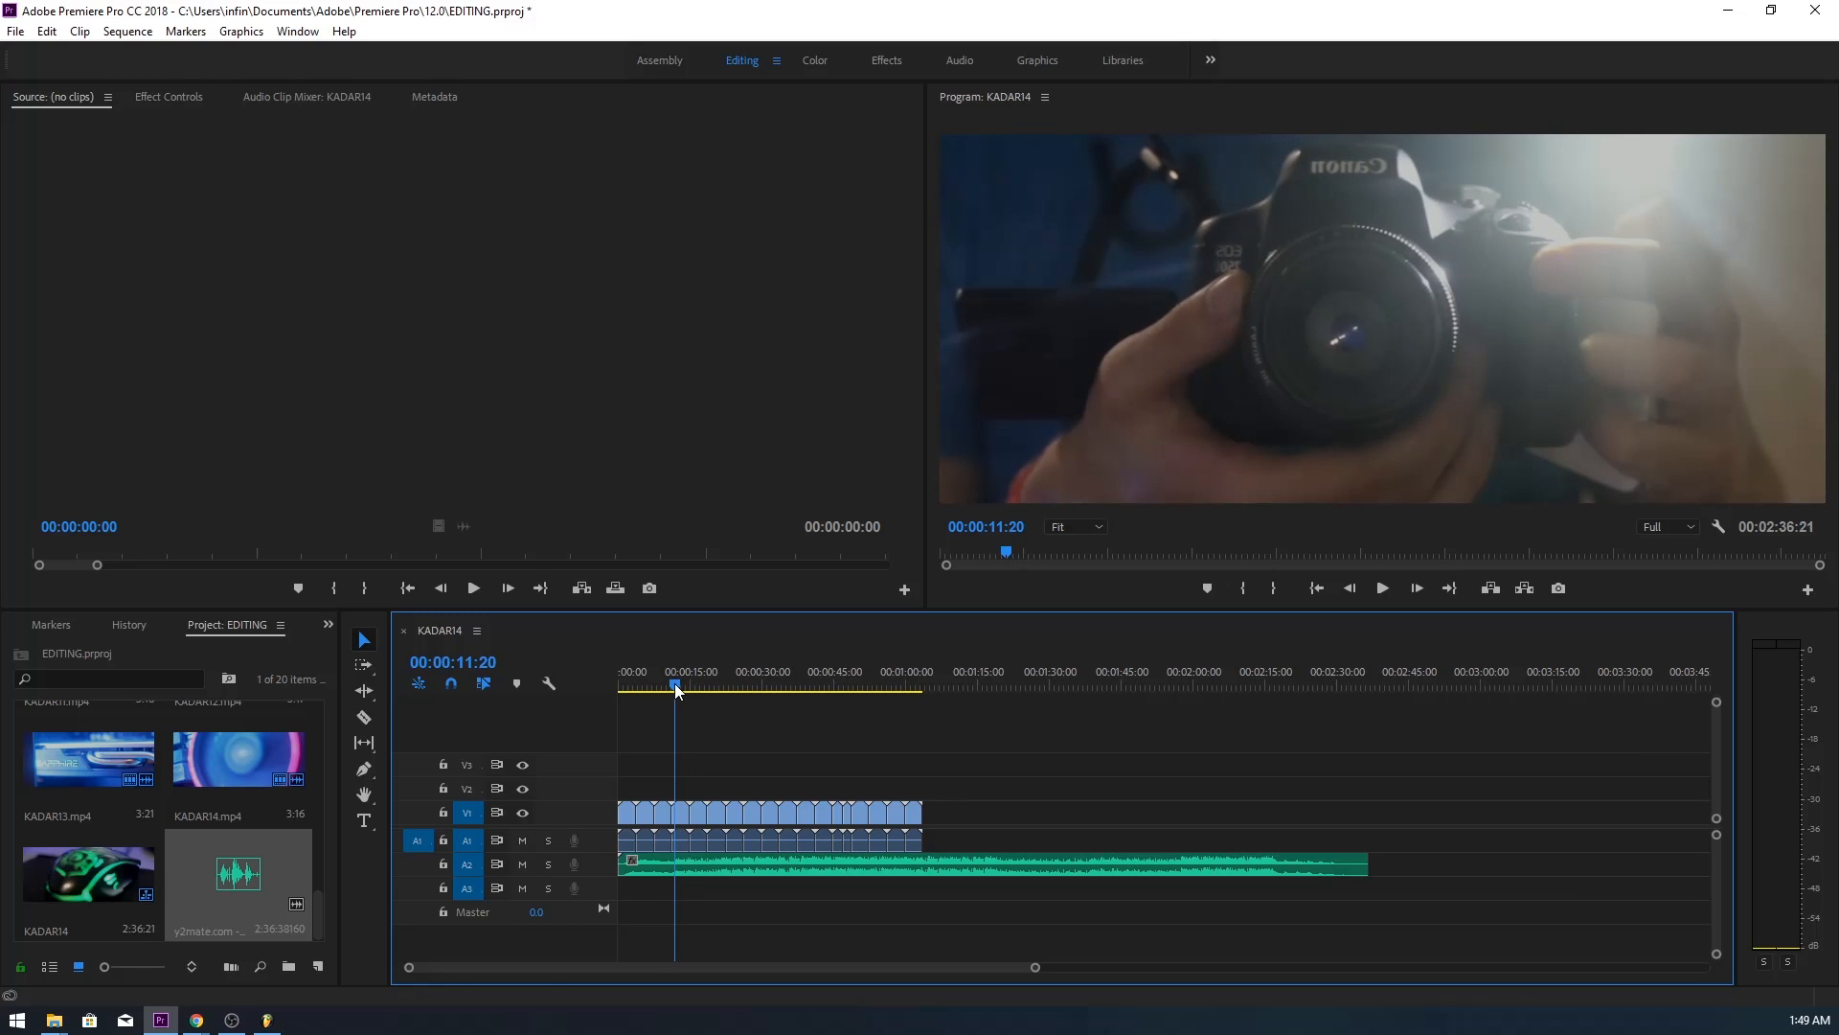
left_click(692, 865)
key("ctrl+k")
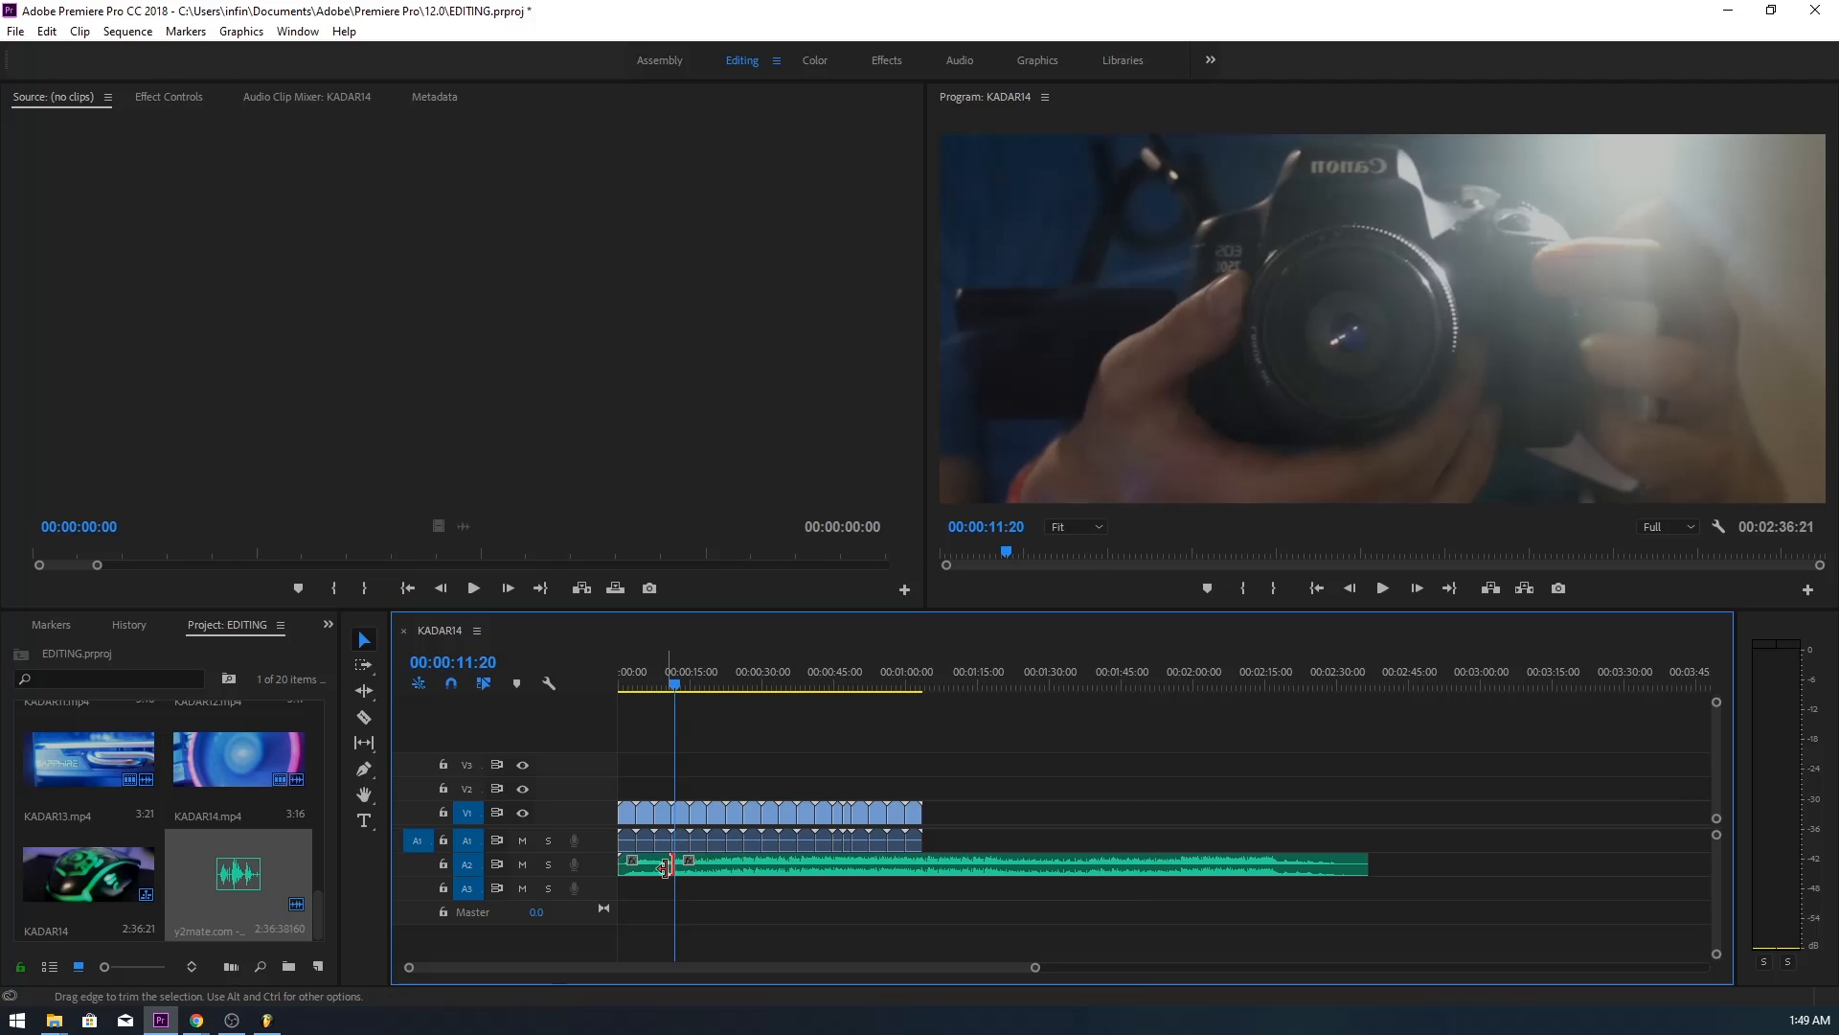
- Delete the music's opening part before the cut and move the remaining music to the start of the sequence
left_click(672, 682)
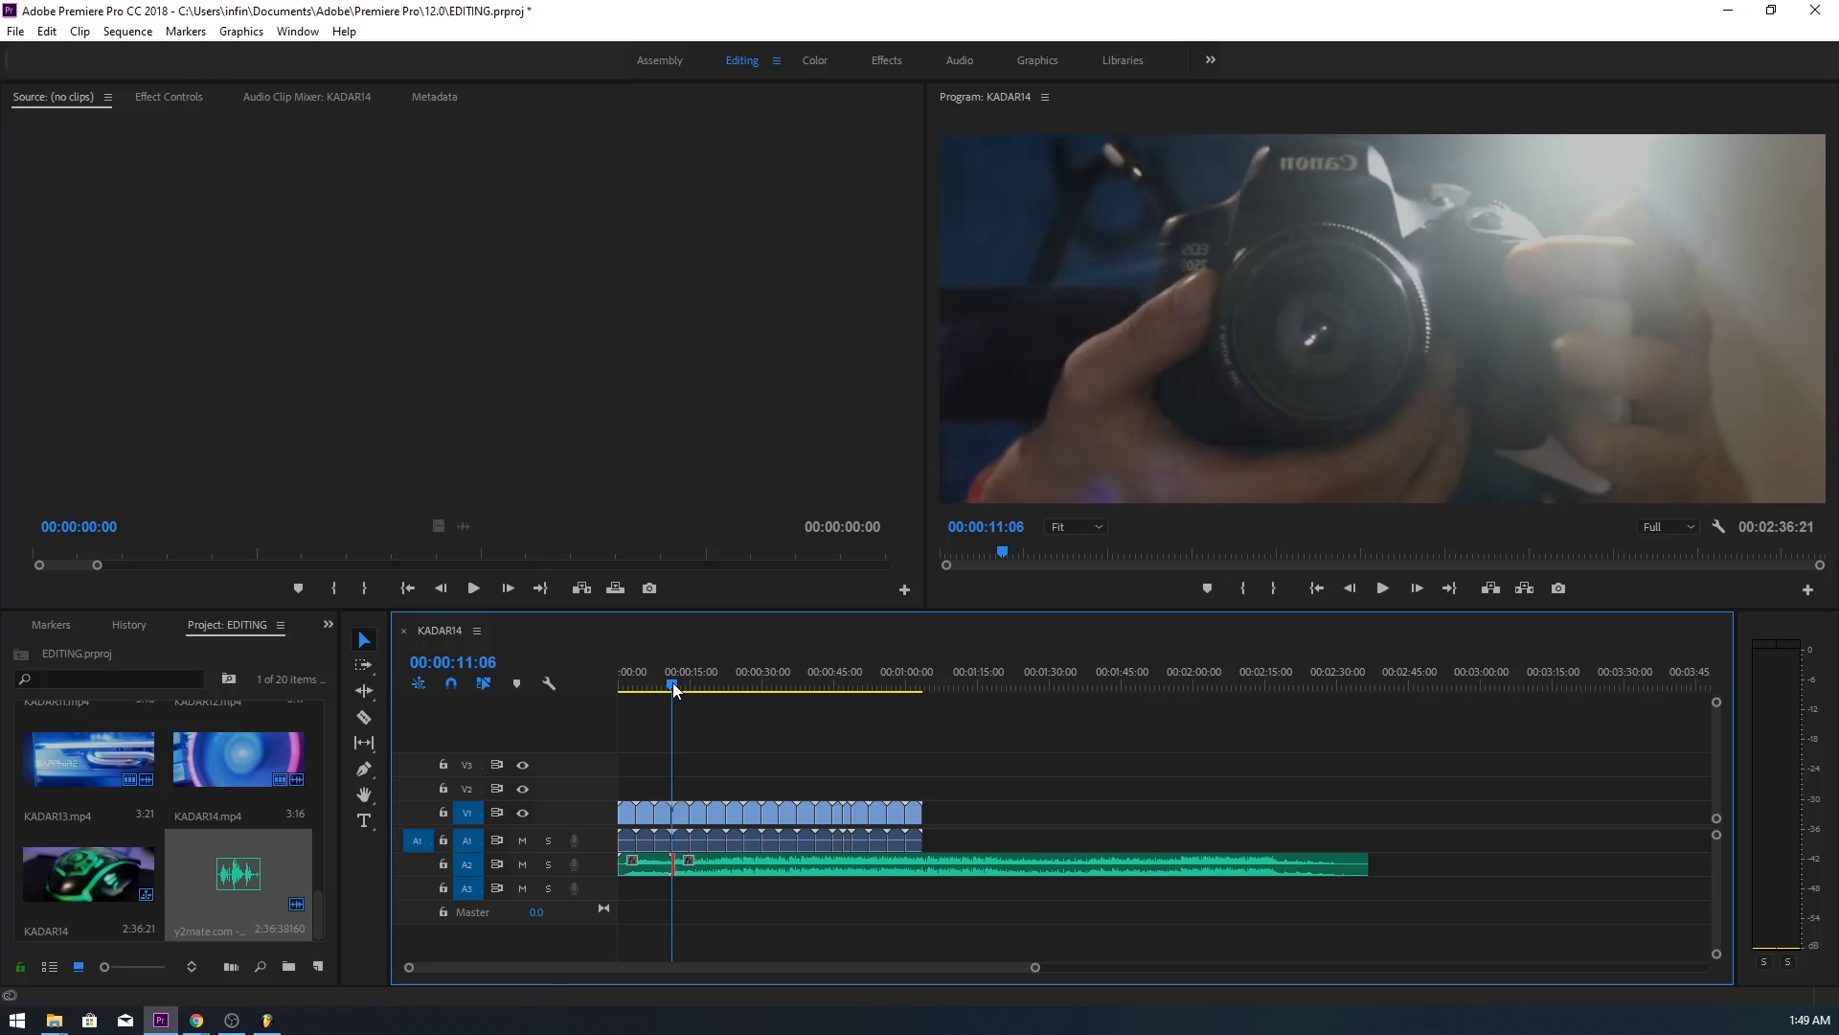
left_click(653, 864)
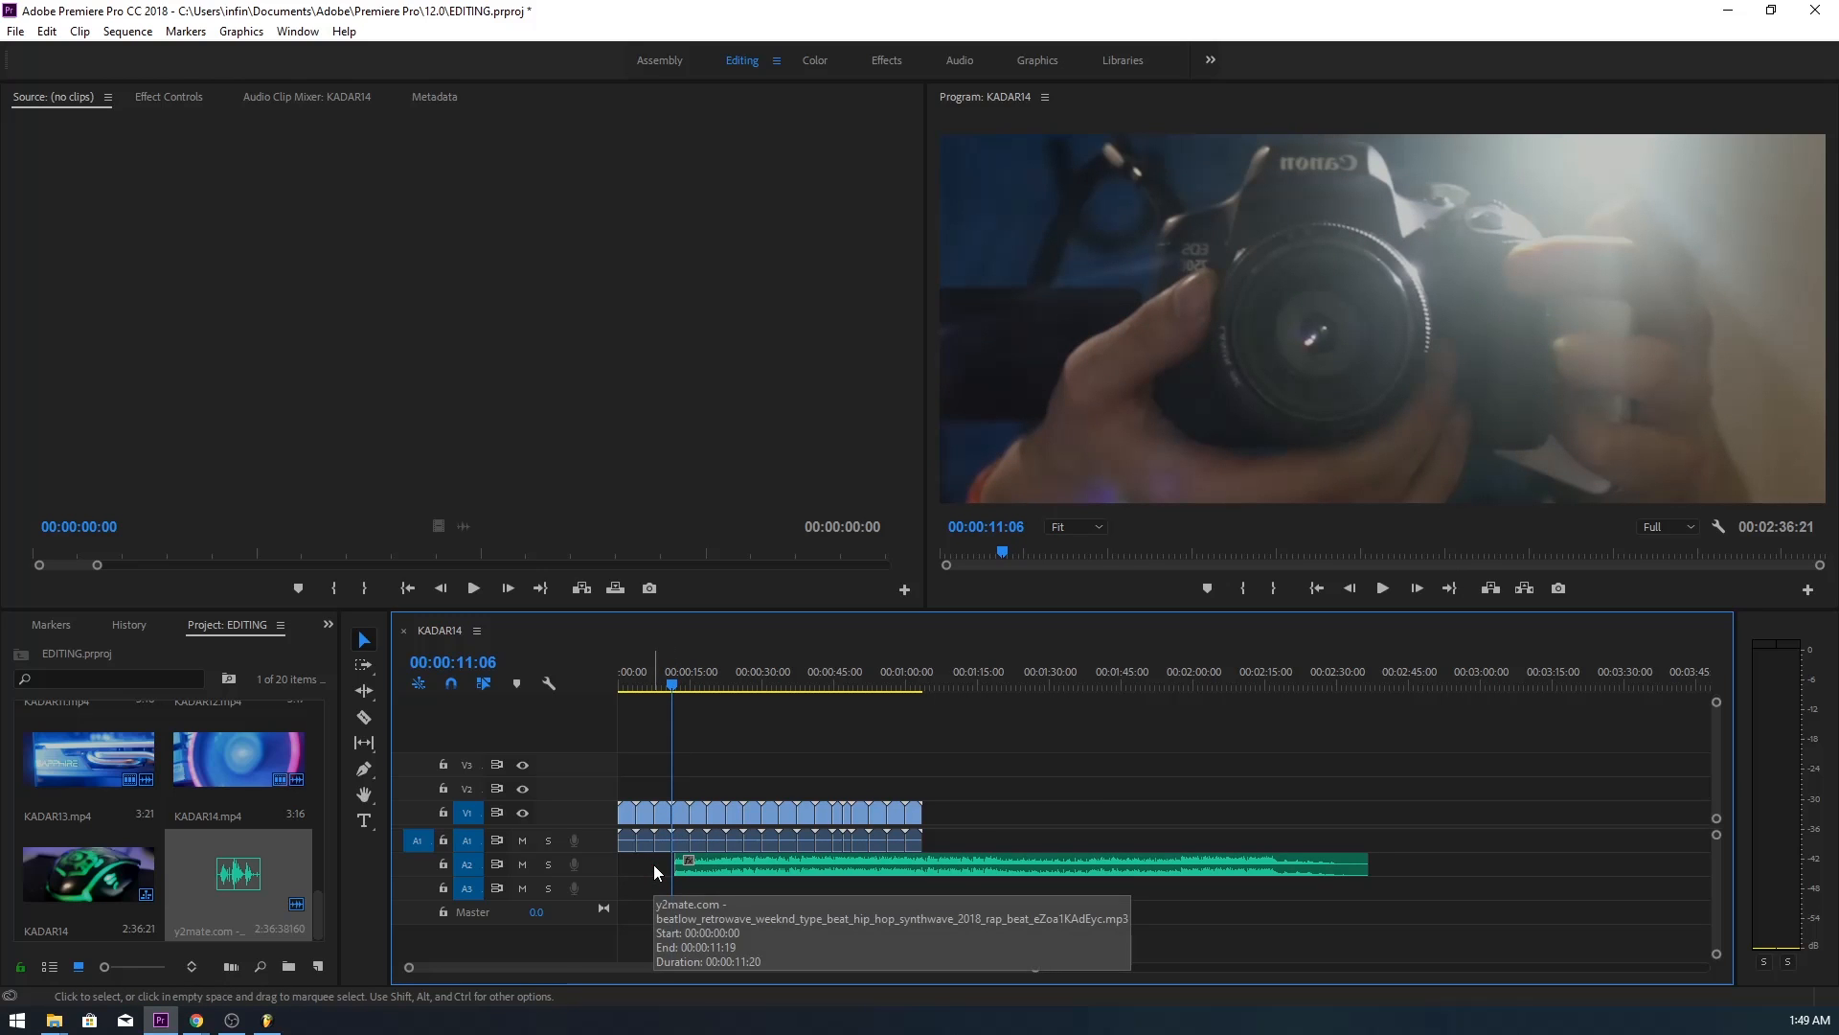
key("Delete")
left_click_drag(711, 860, 657, 862)
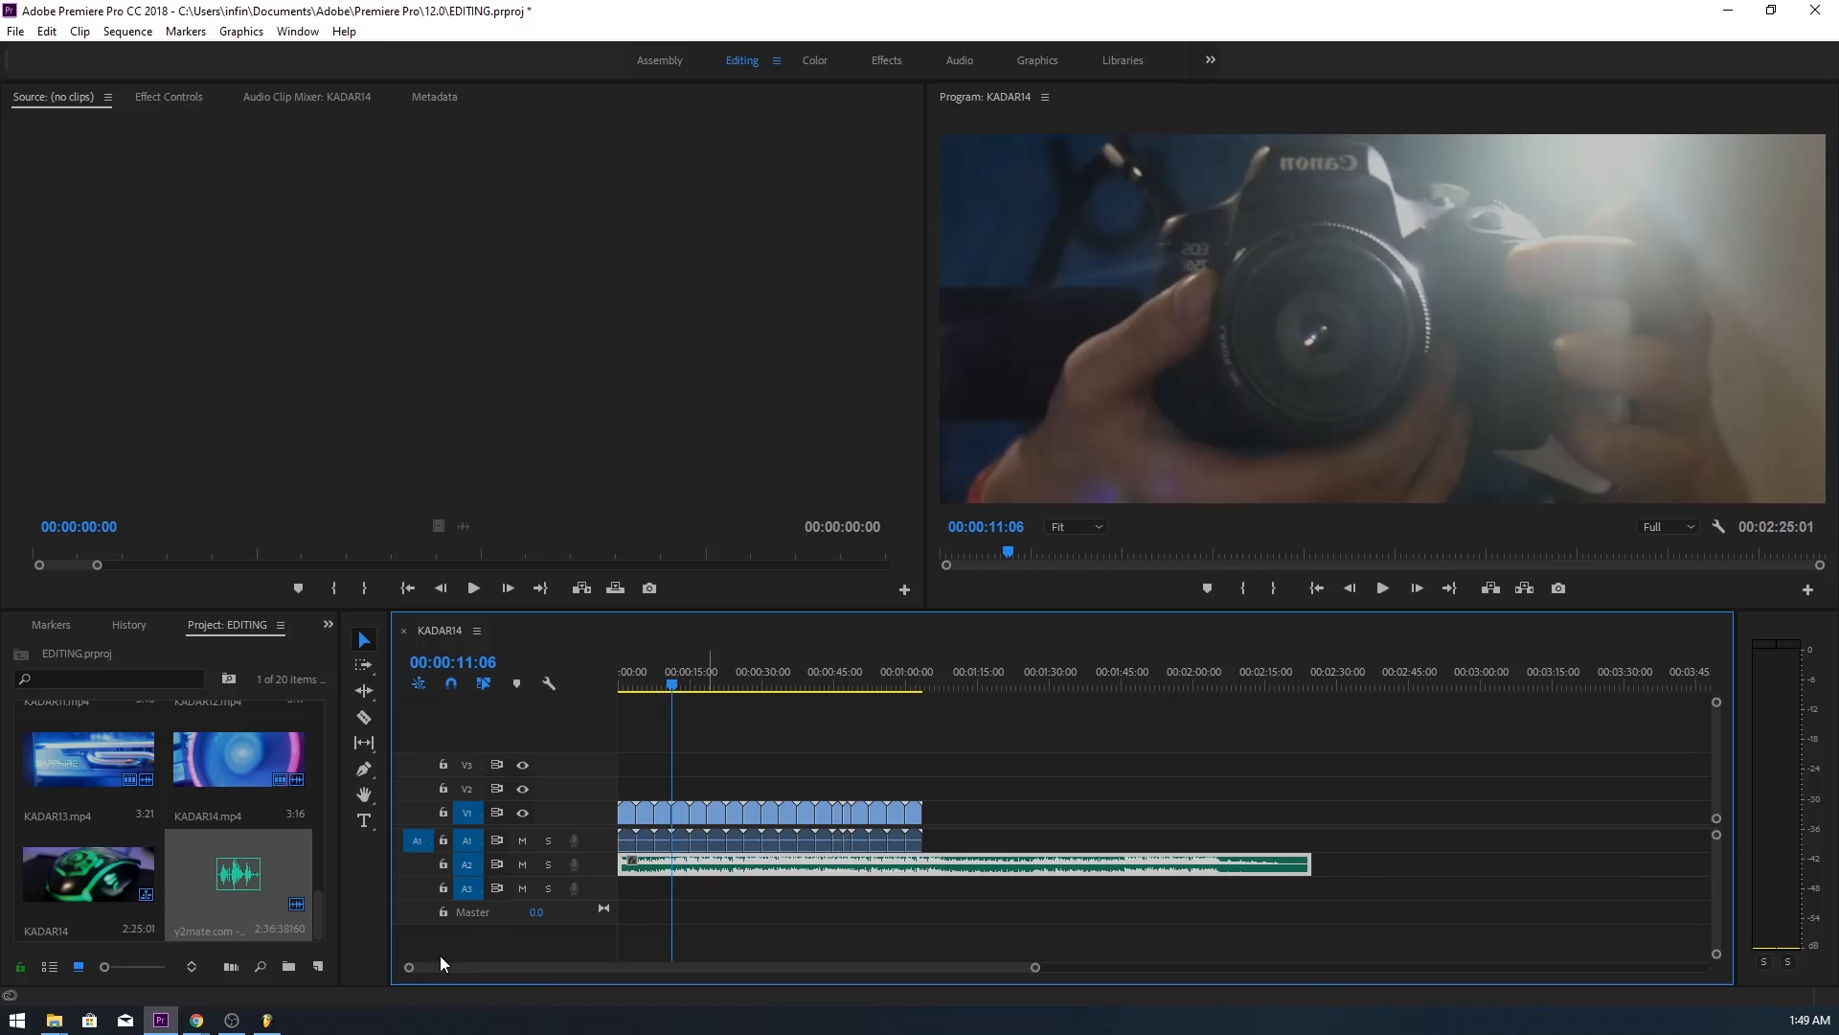
- Preview the trimmed music from the start of the sequence, and lock audio track A2
key("Home")
key("space")
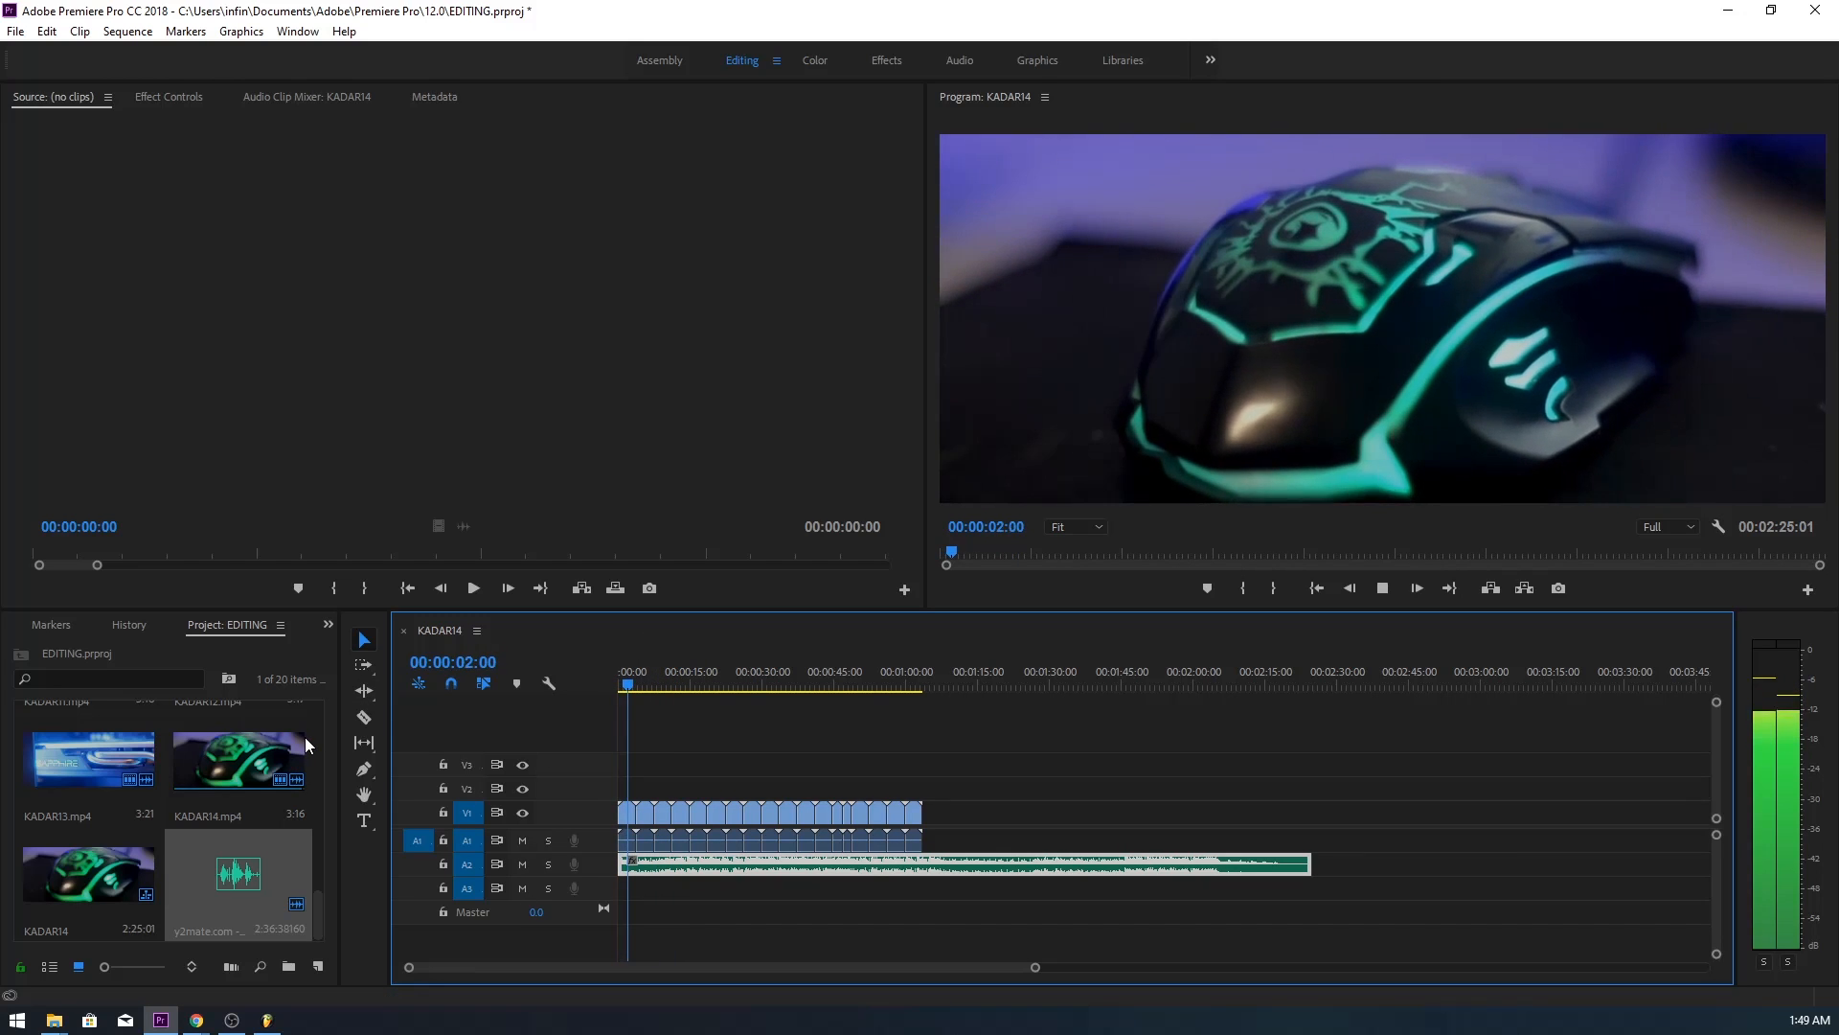
key("space")
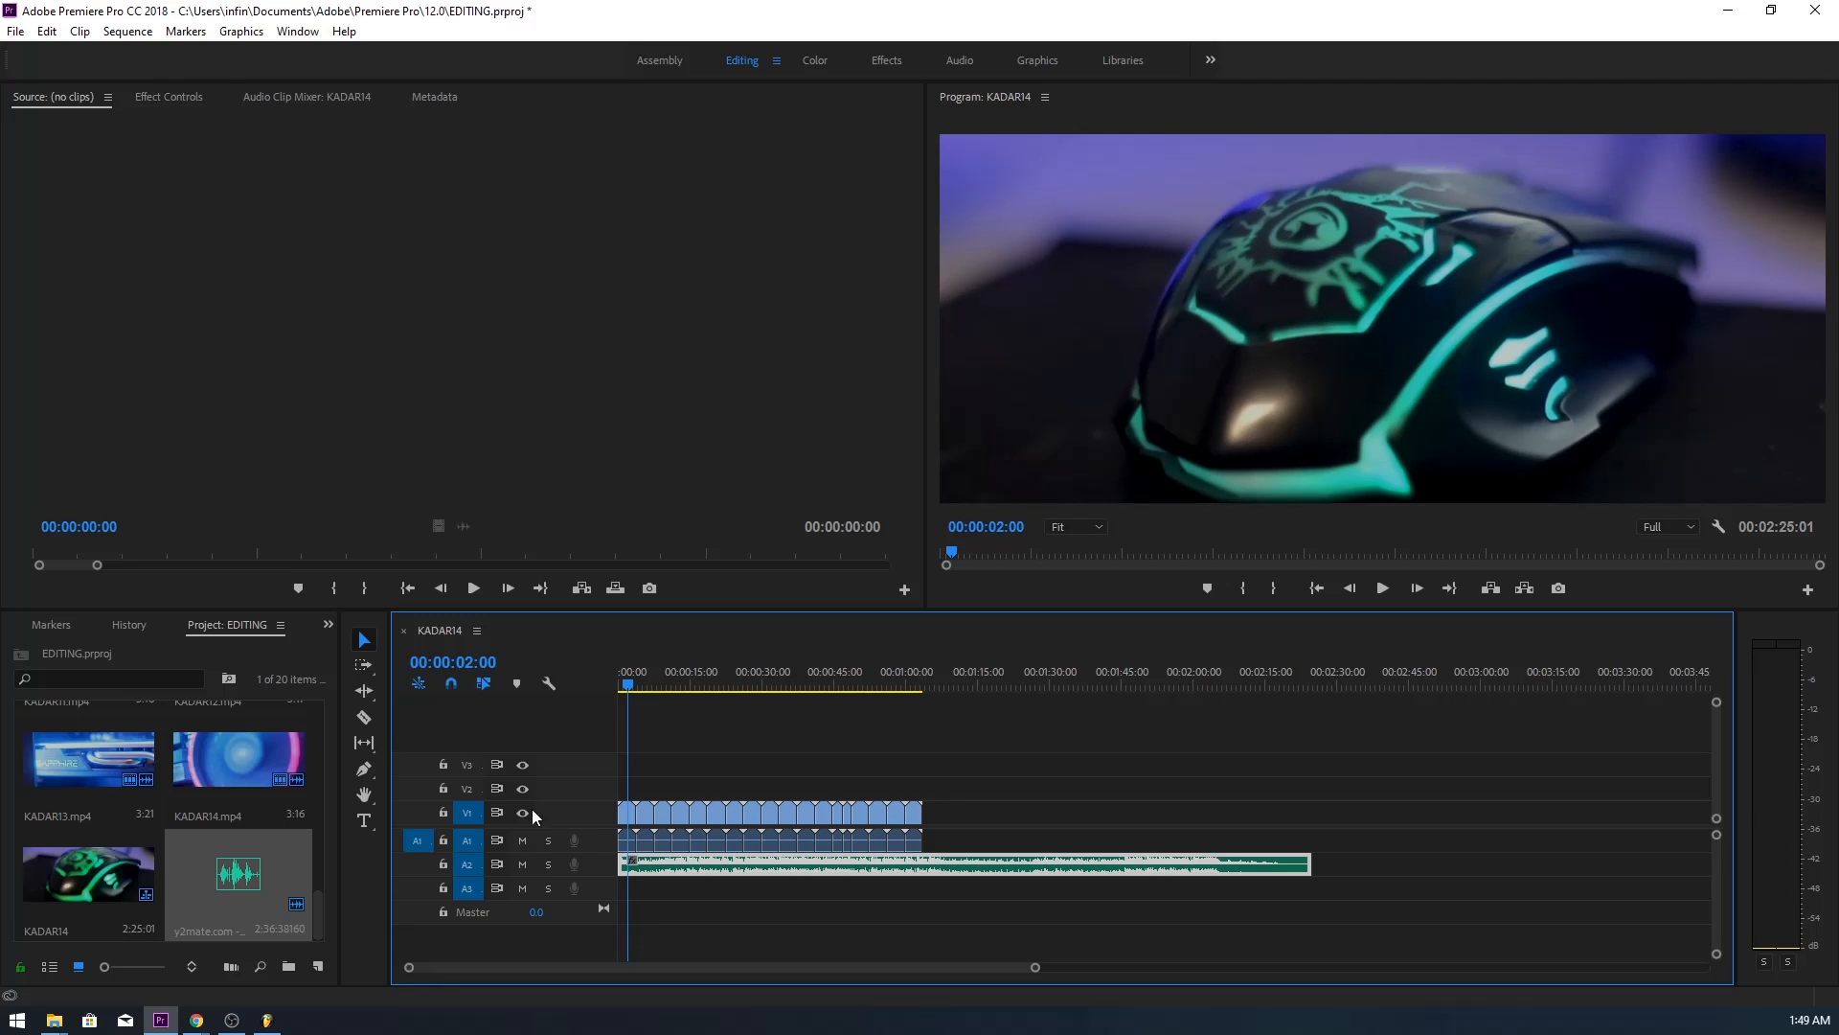
left_click(443, 864)
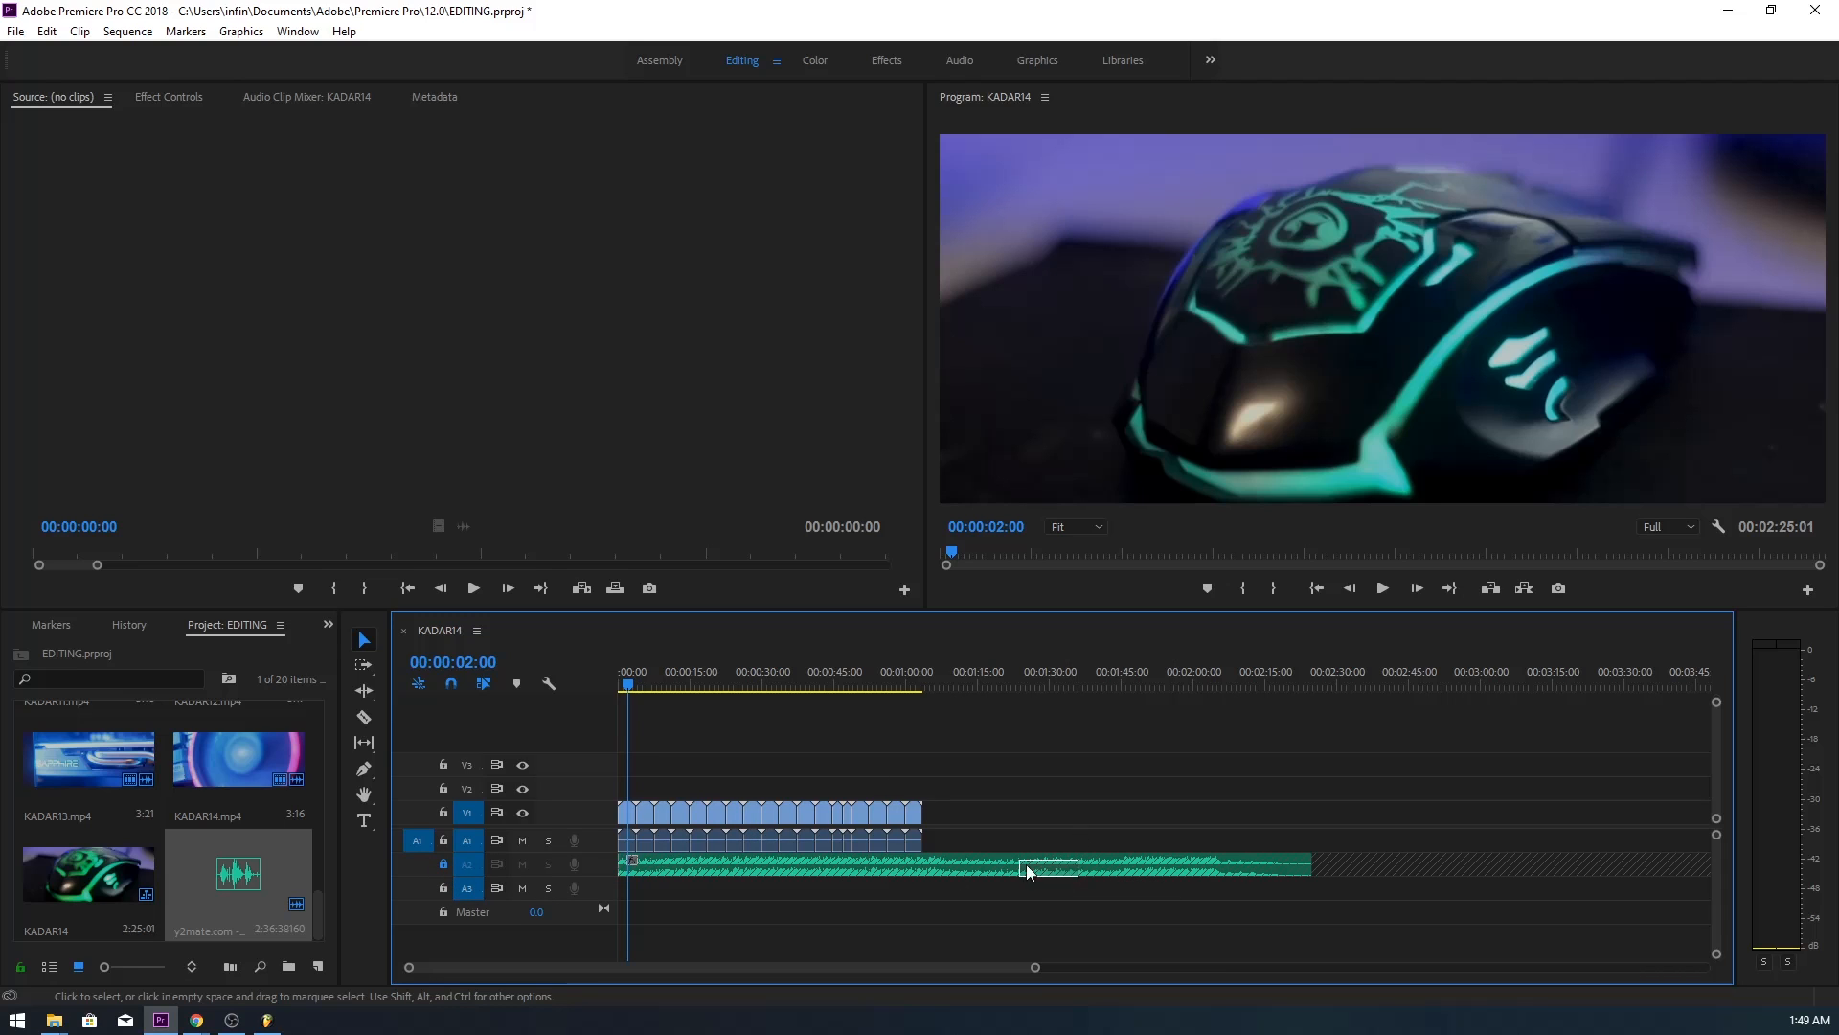
left_click(949, 676)
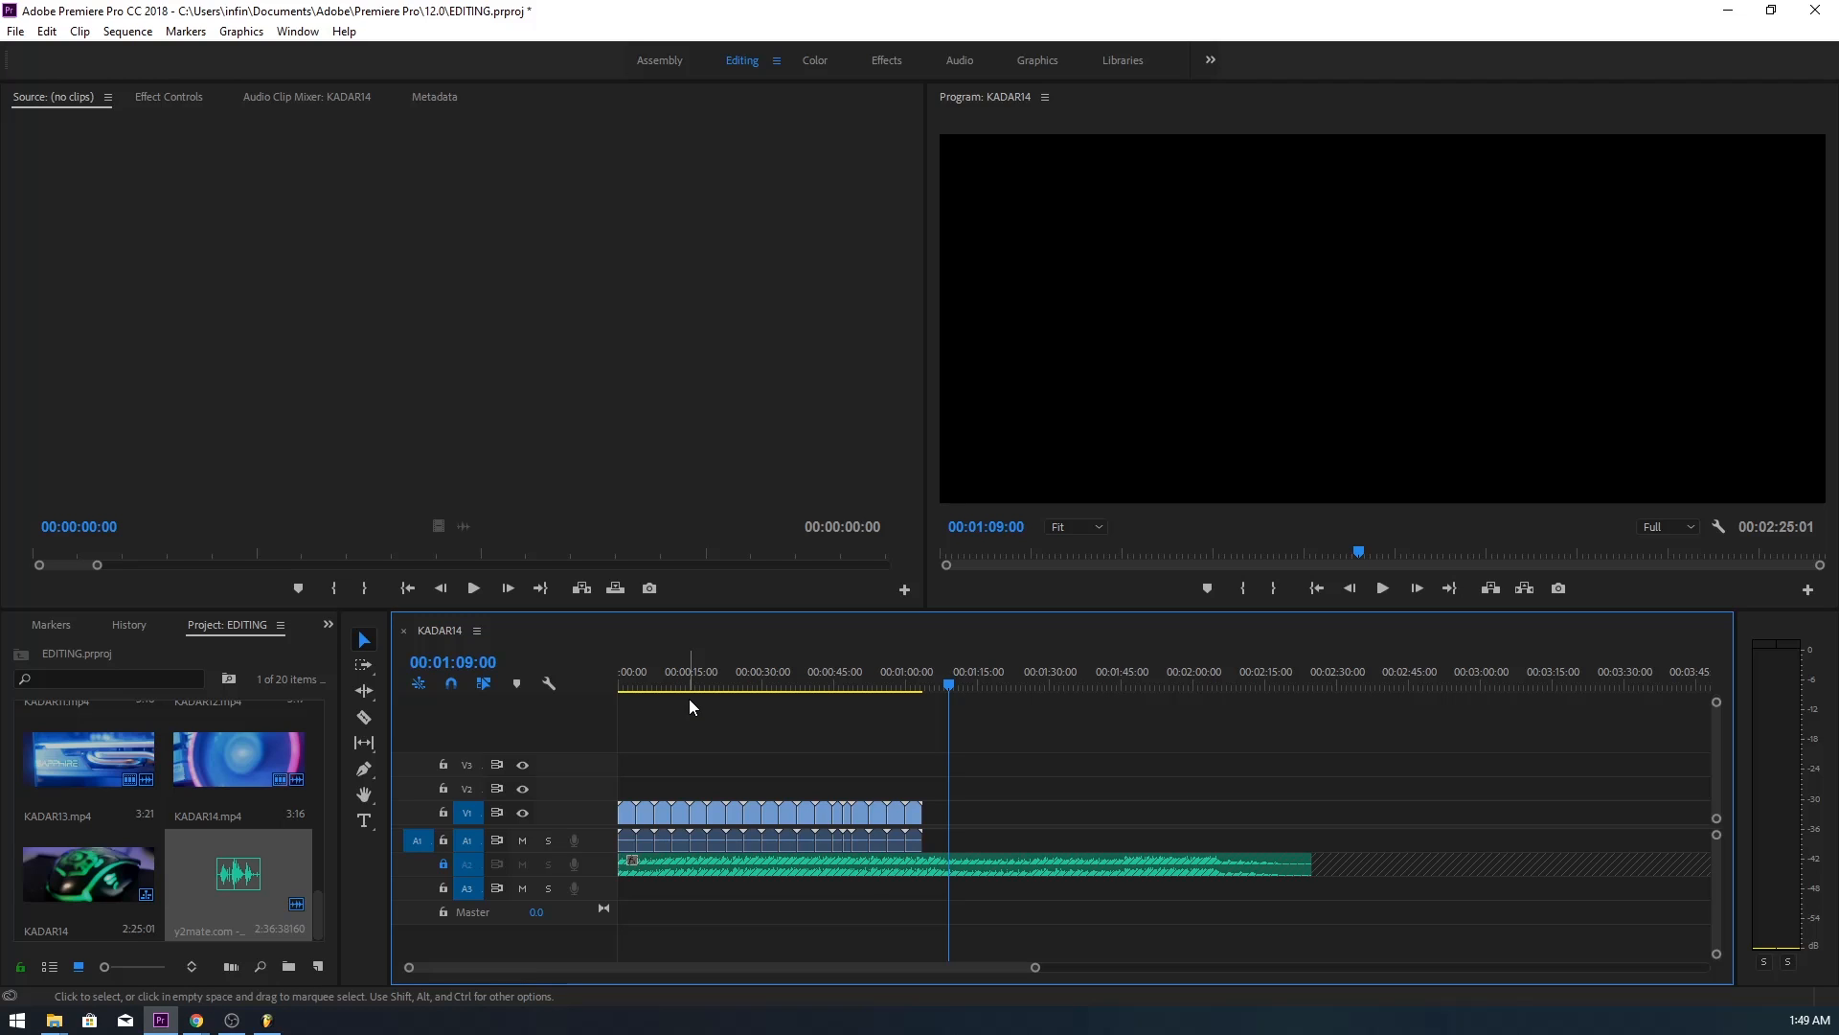
left_click_drag(661, 682, 550, 685)
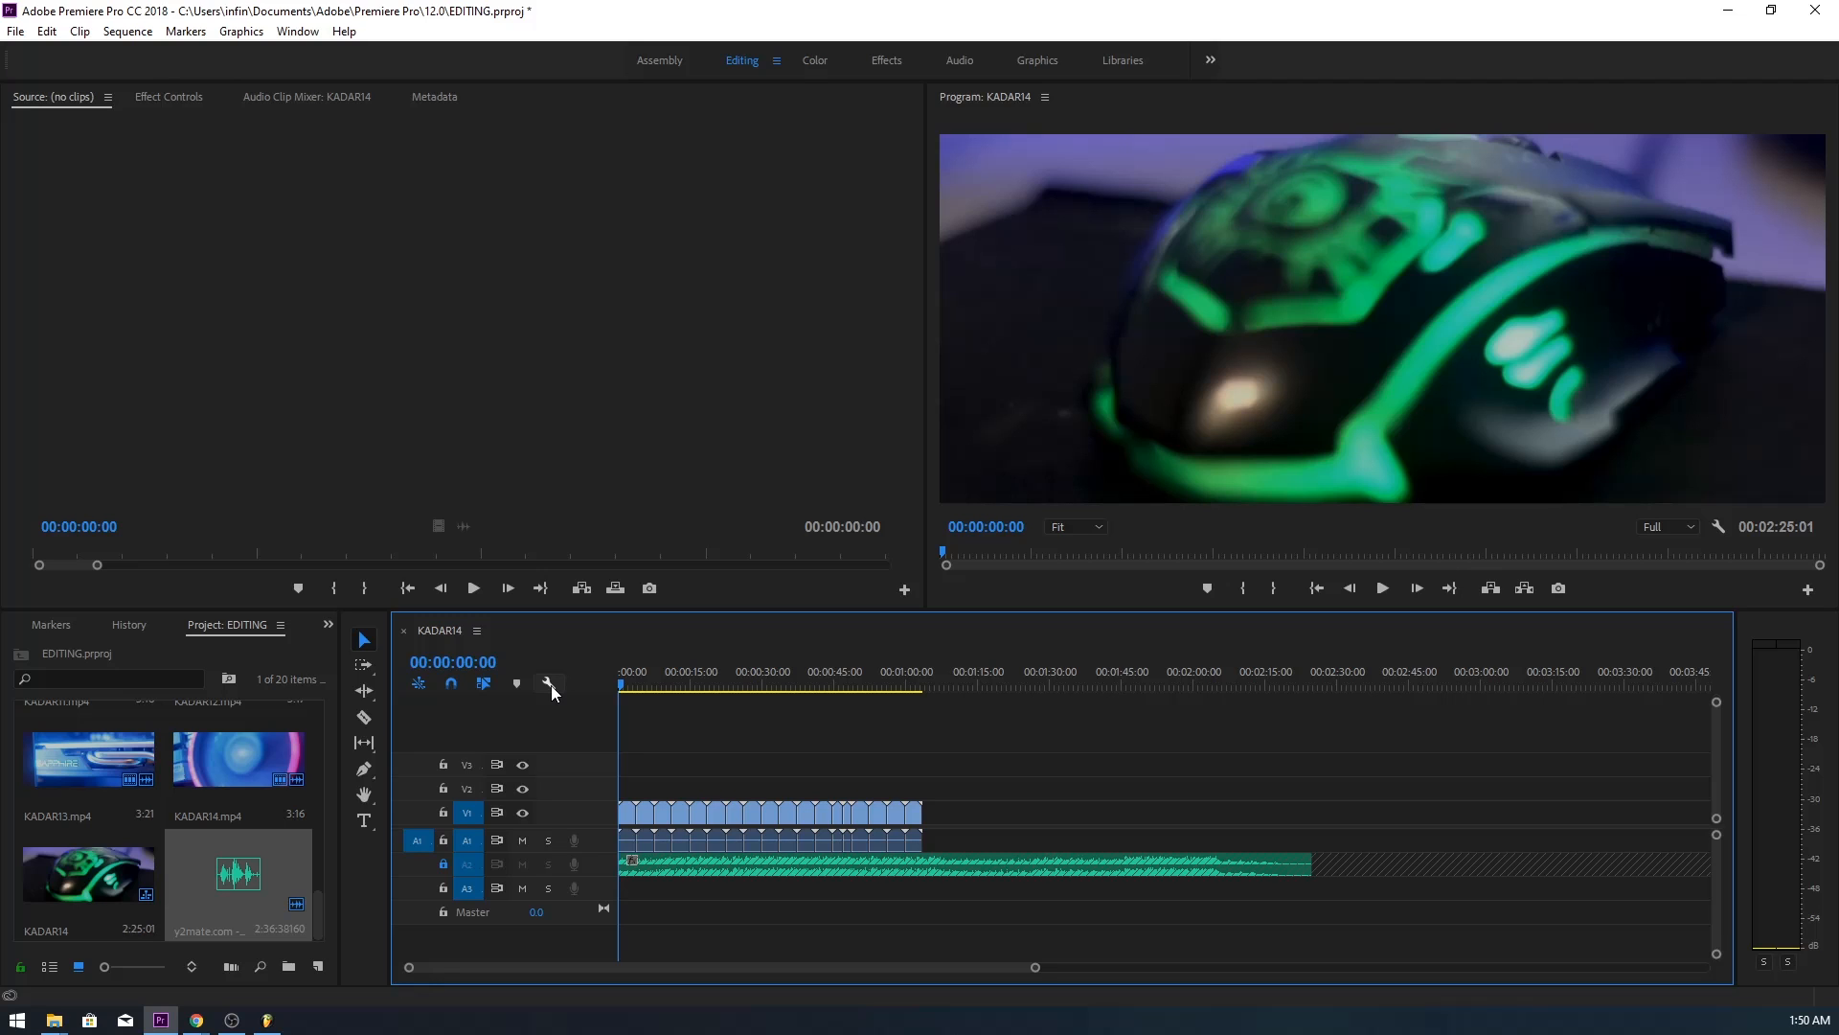
left_click(628, 675)
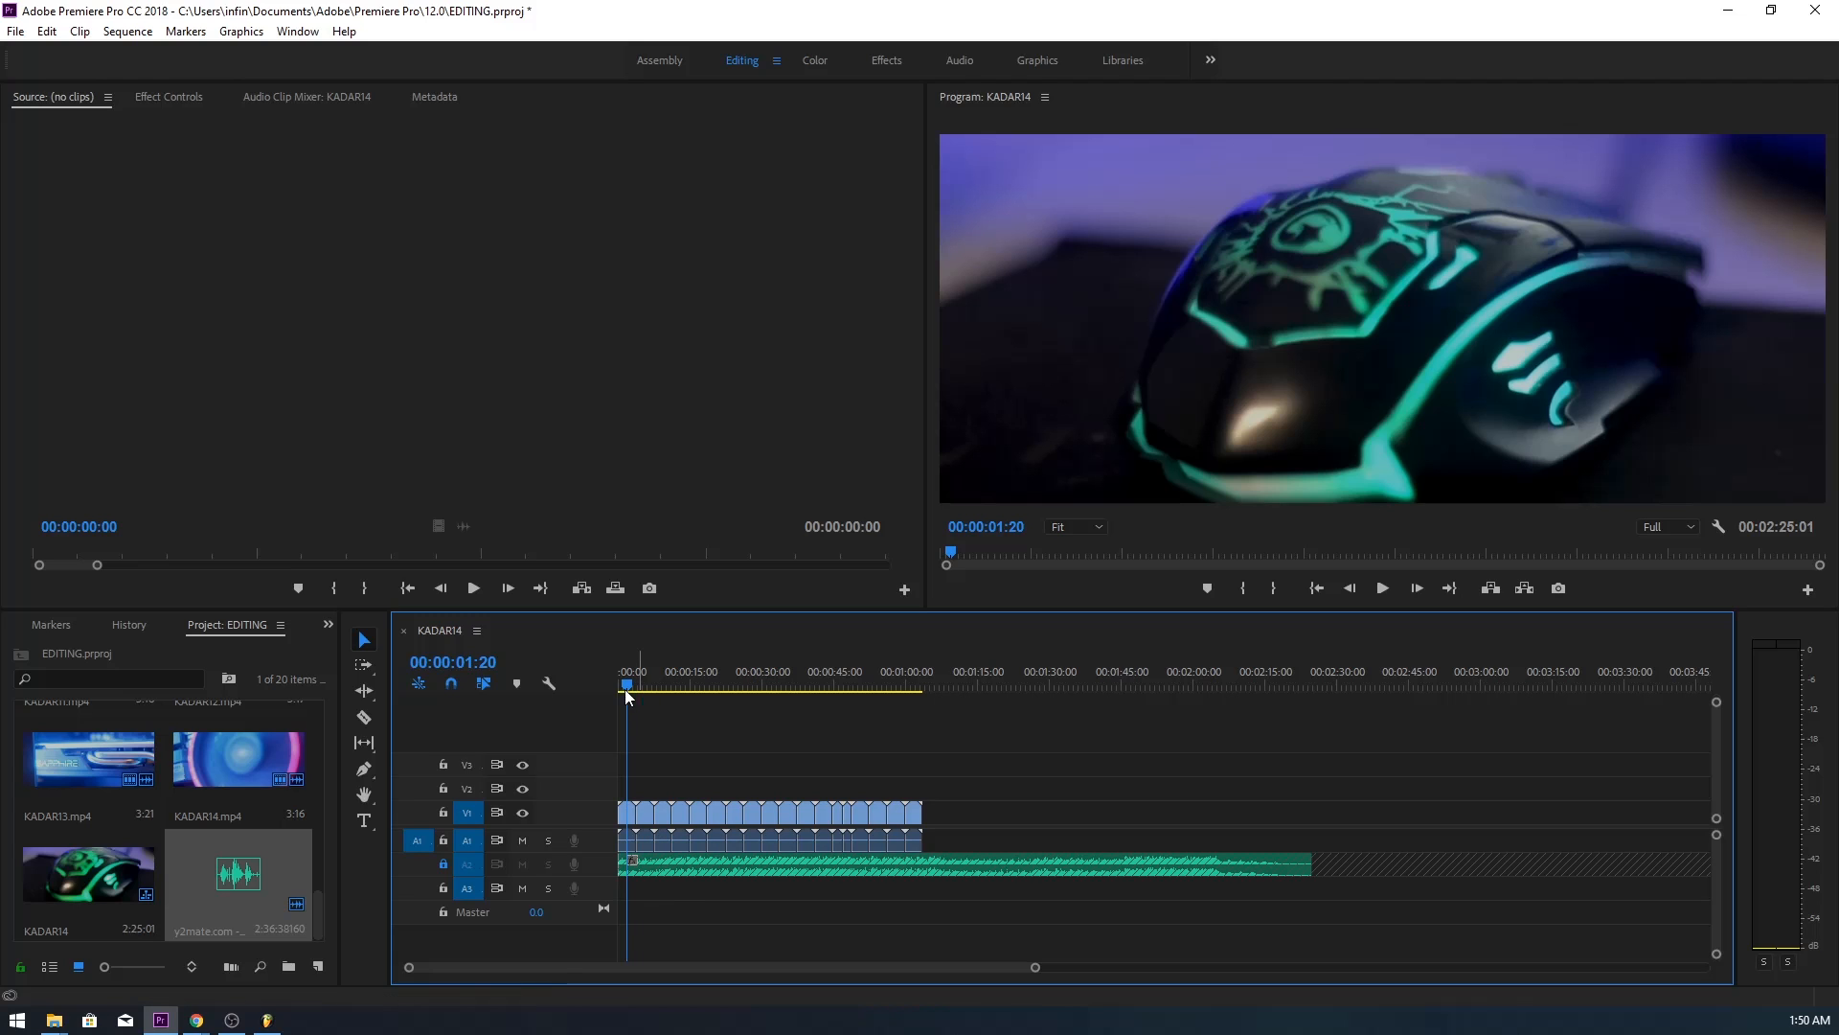
left_click(603, 677)
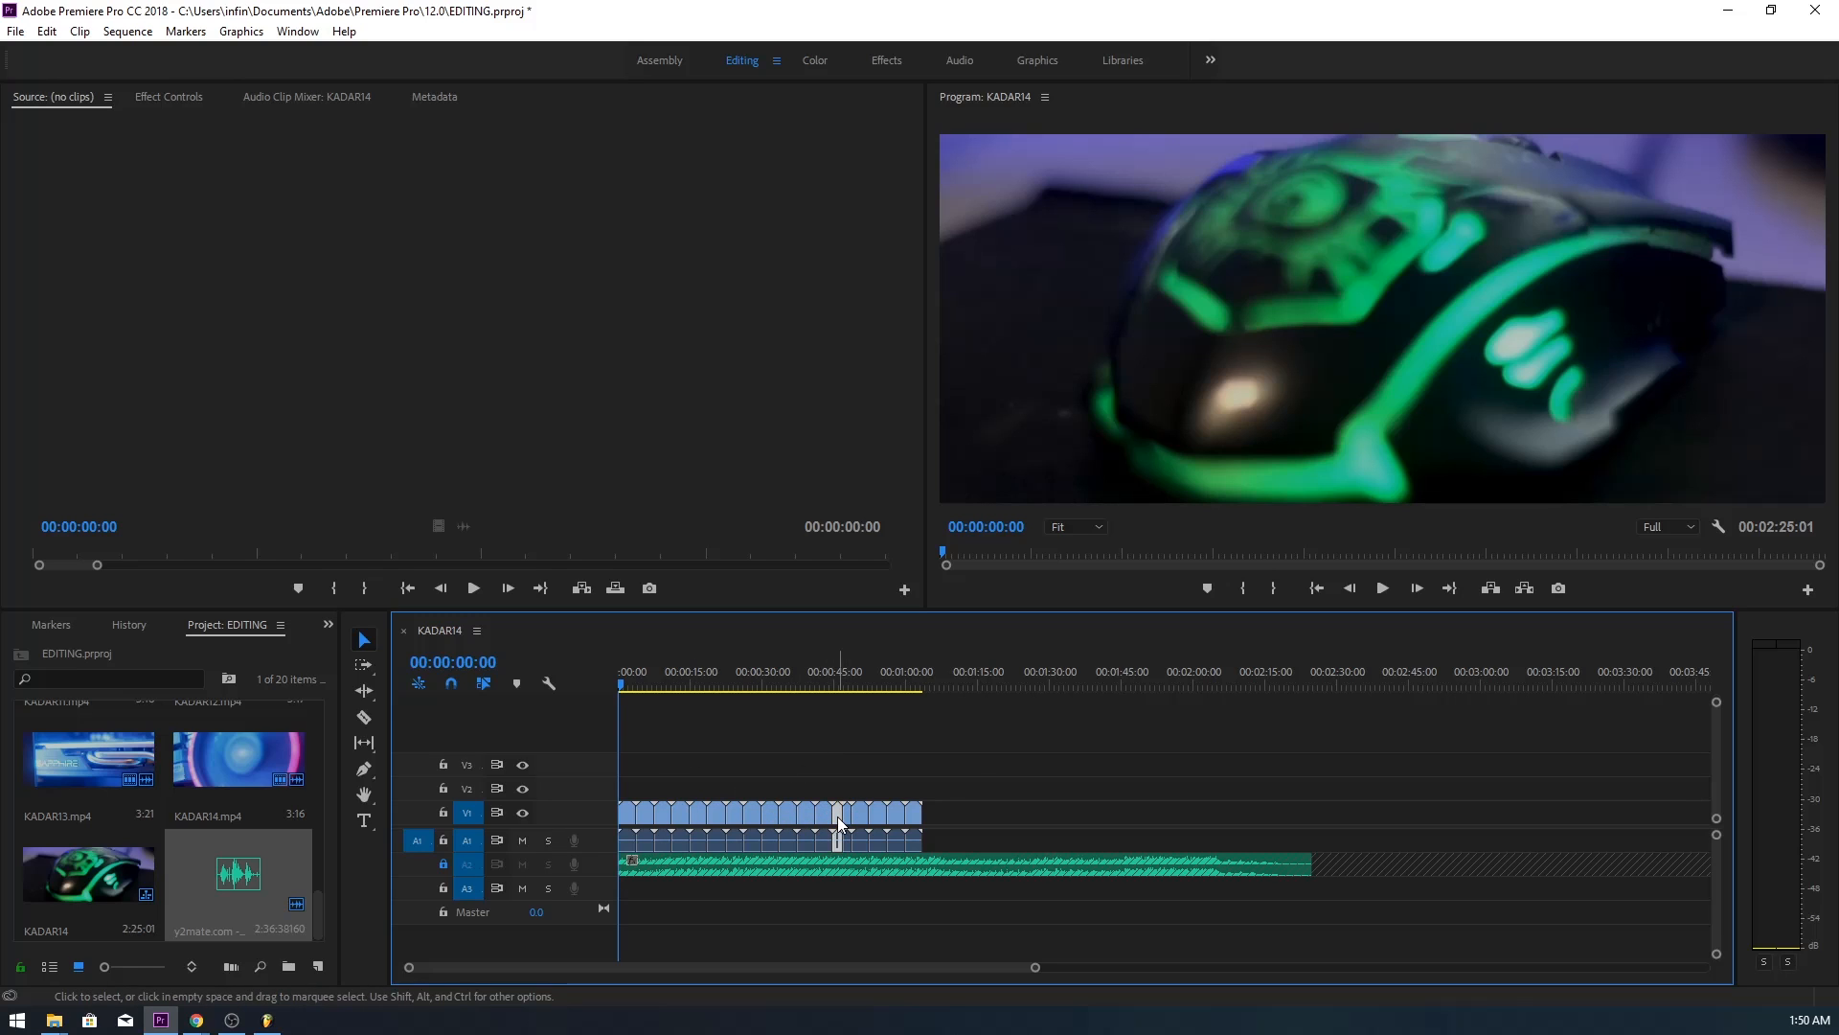
- Locate the clip at 00:00:46:00 and move the clips that follow it further along the timeline, leaving gaps for slow motion
left_click(839, 682)
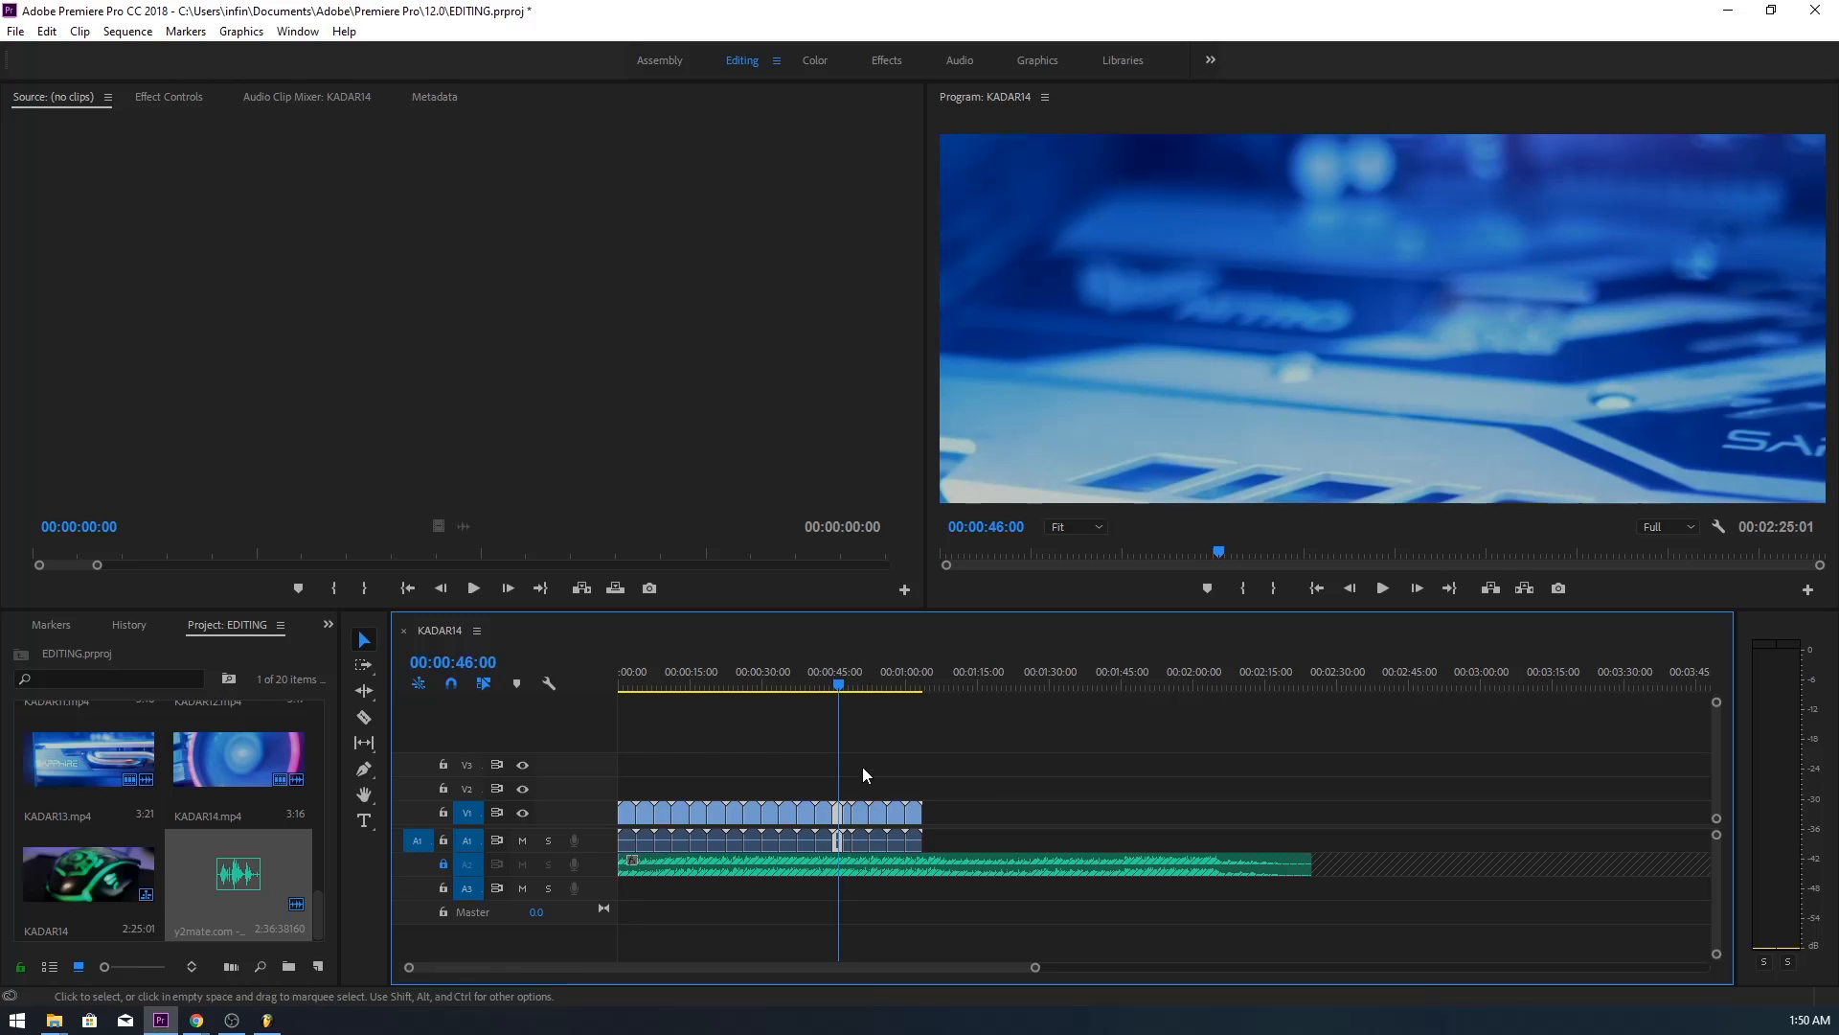
left_click(843, 686)
left_click(846, 687)
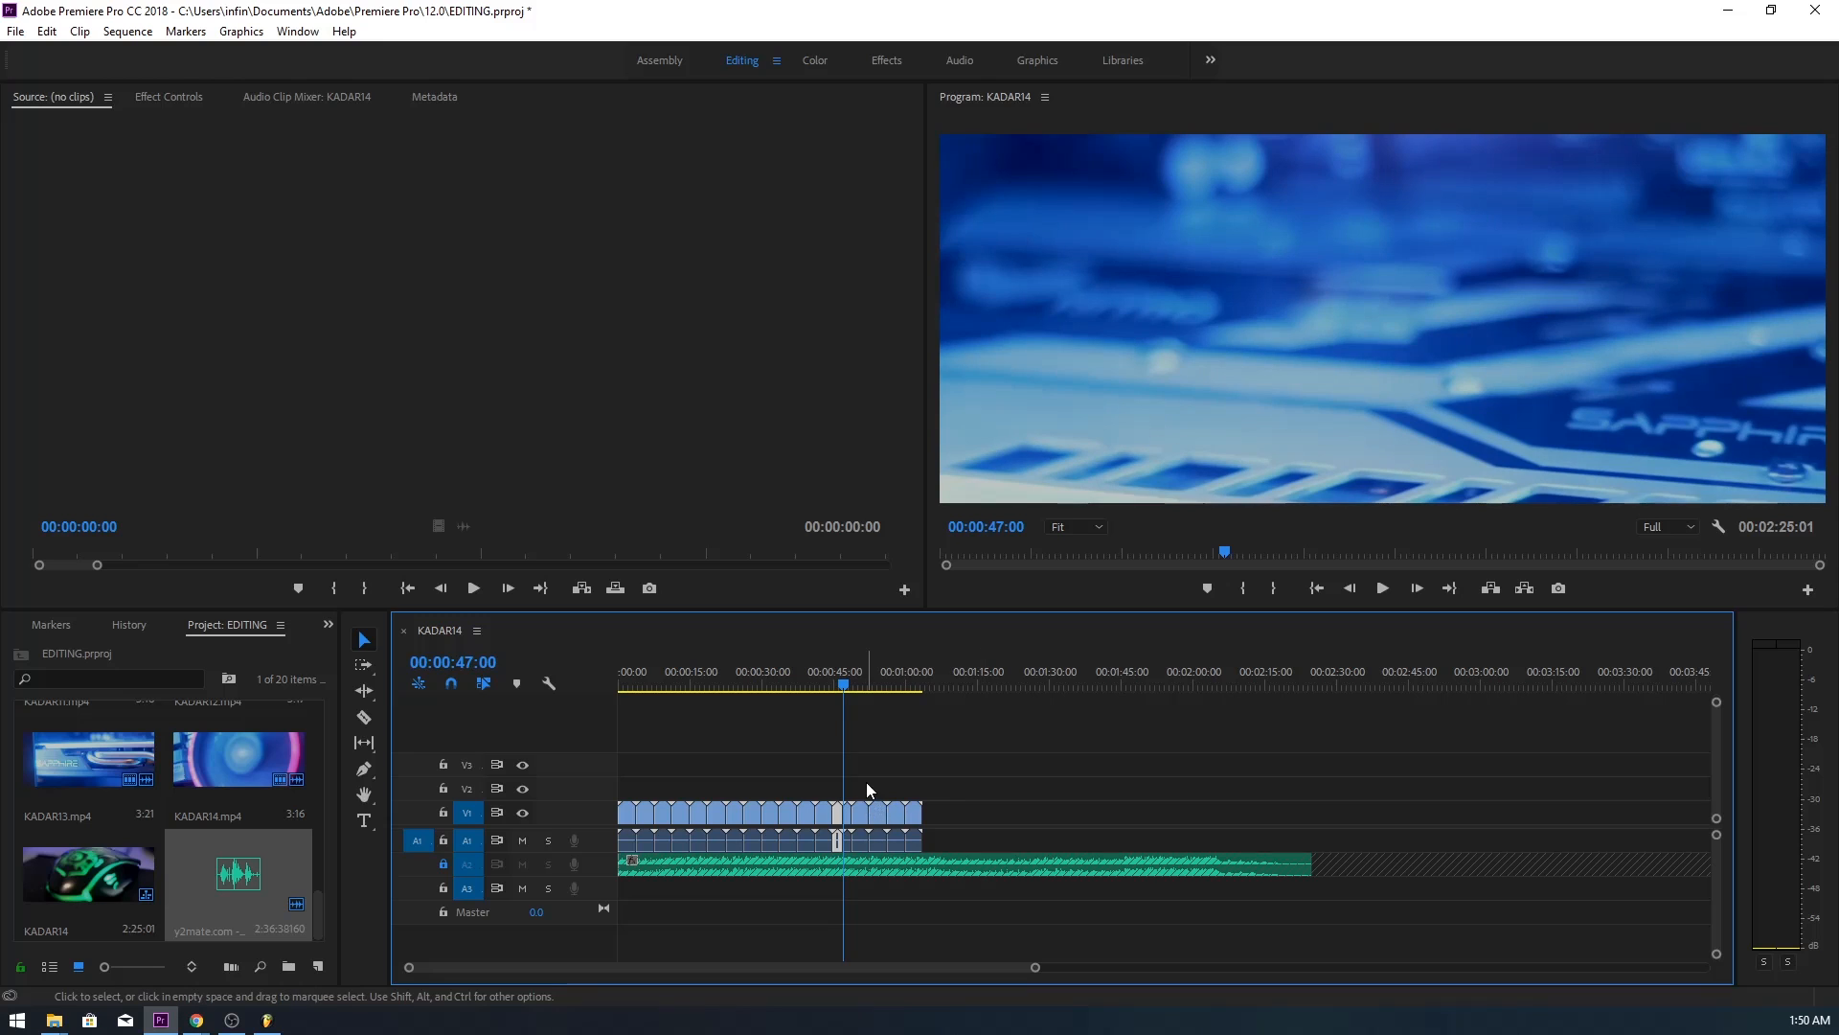
left_click(873, 813)
mouse_move(874, 817)
left_mouse_down()
mouse_move(969, 818)
mouse_move(851, 812)
mouse_move(888, 812)
left_mouse_up()
- Slow the clip at 00:00:46:00 to 50% speed with Optical Flow time interpolation
right_click(837, 814)
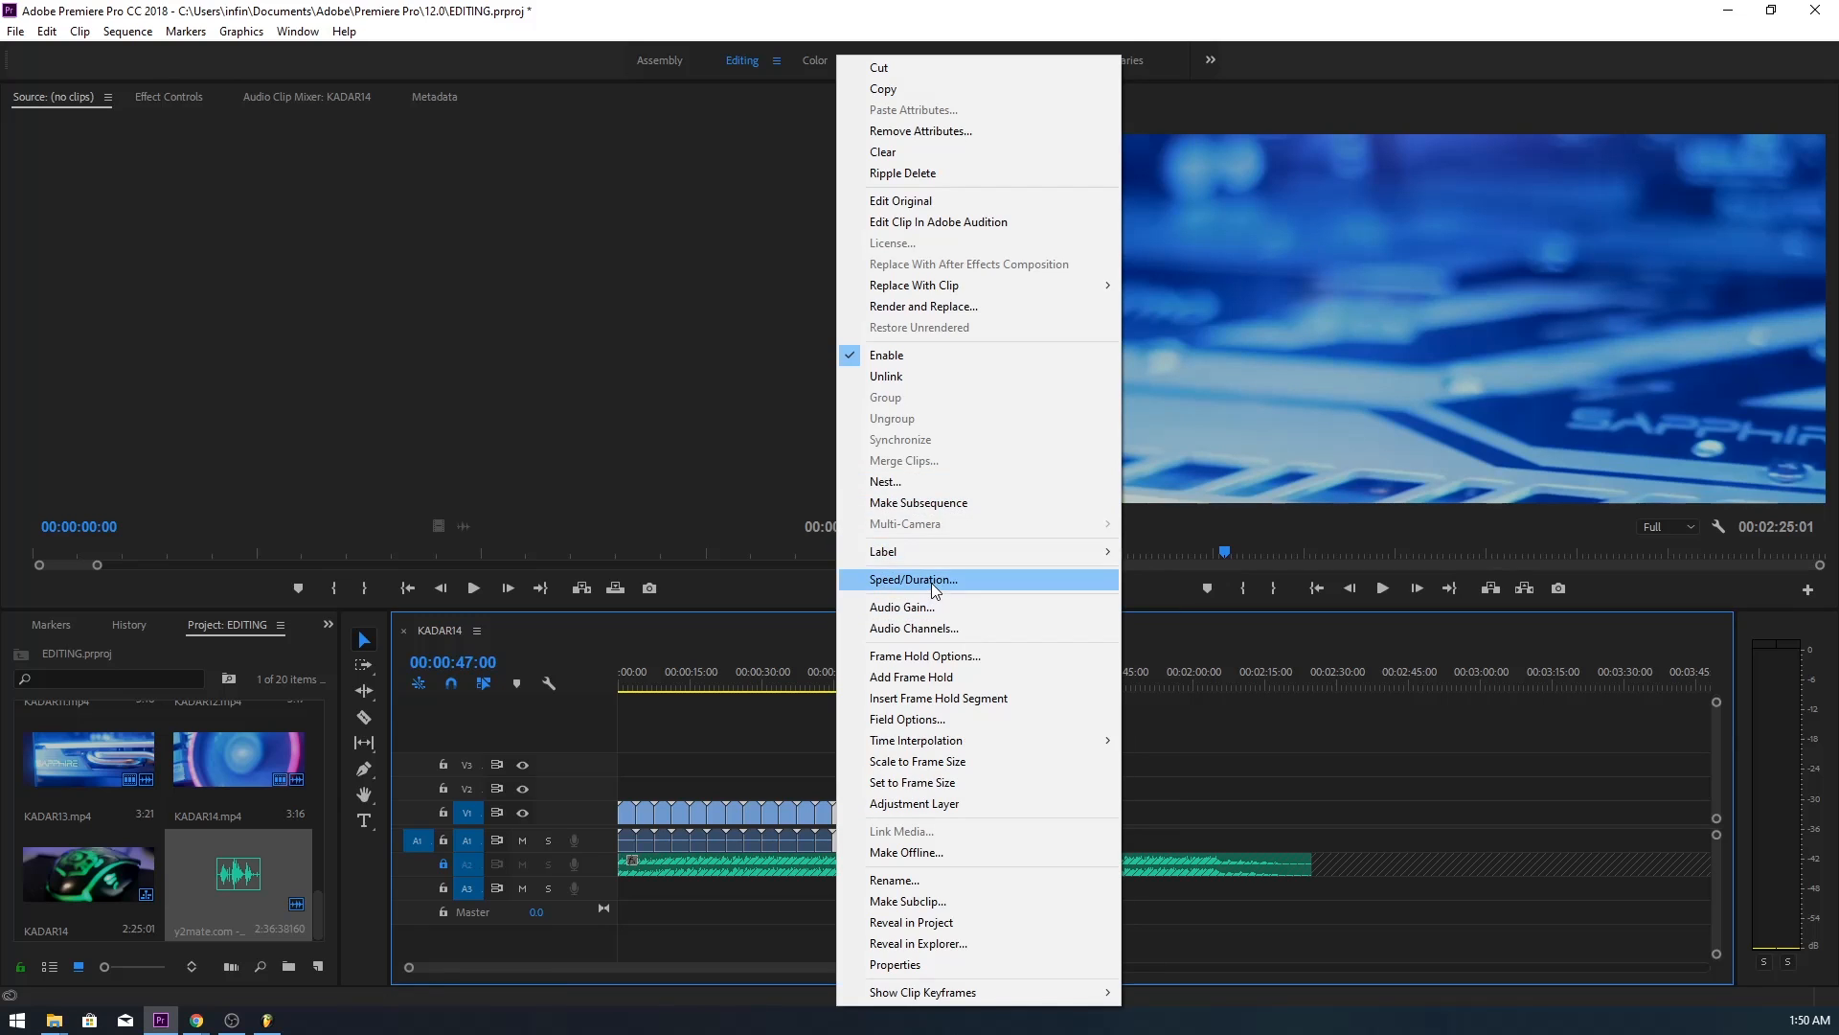
left_click(931, 580)
type("50")
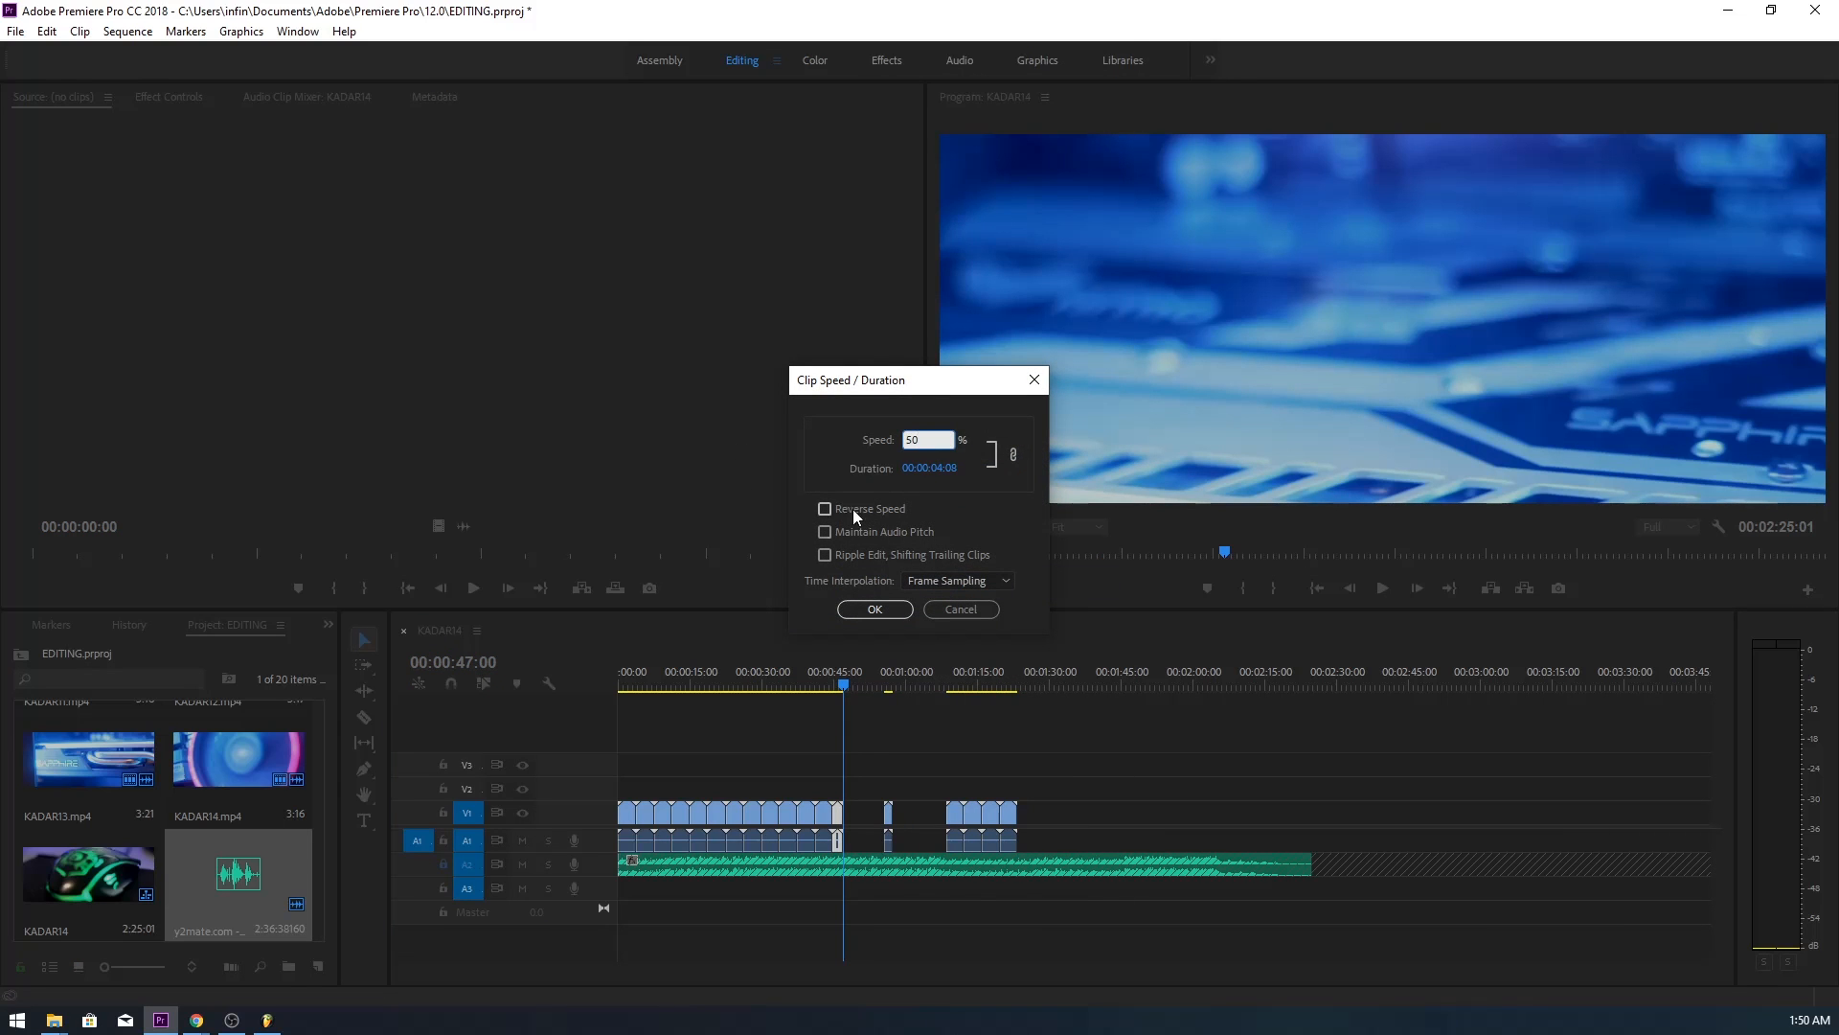
left_click(924, 579)
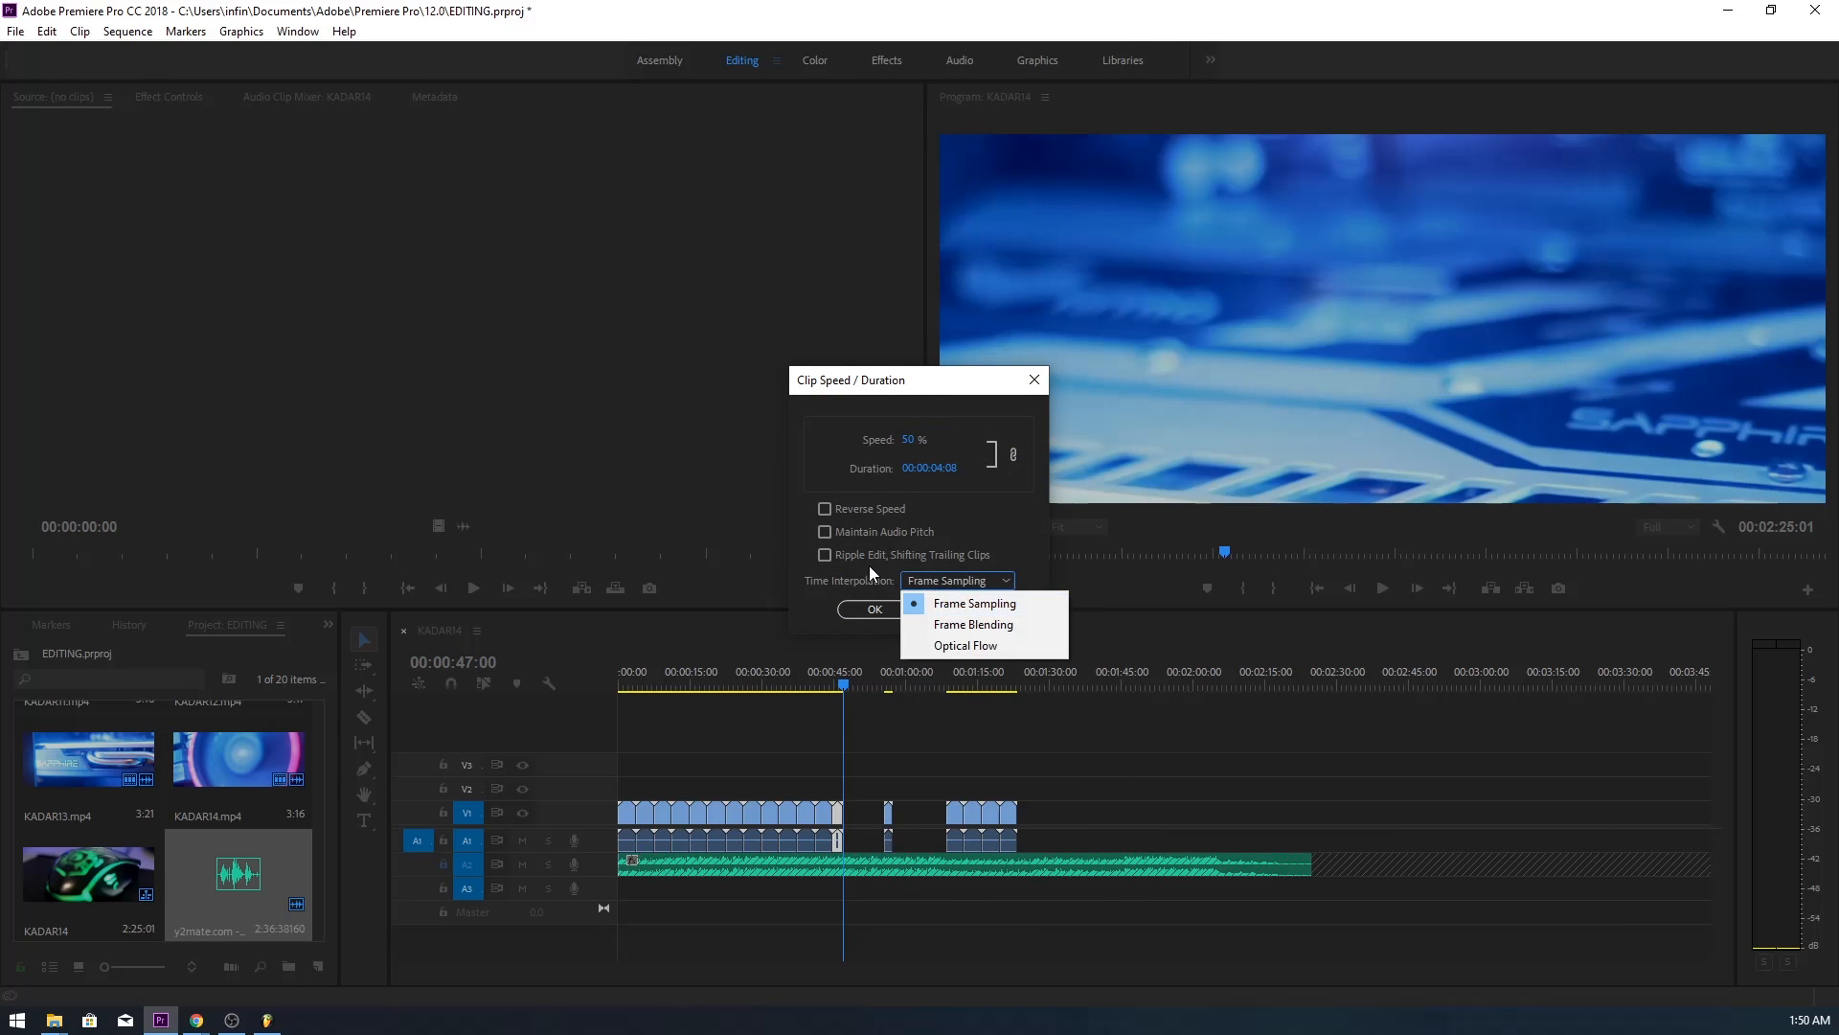
left_click(955, 644)
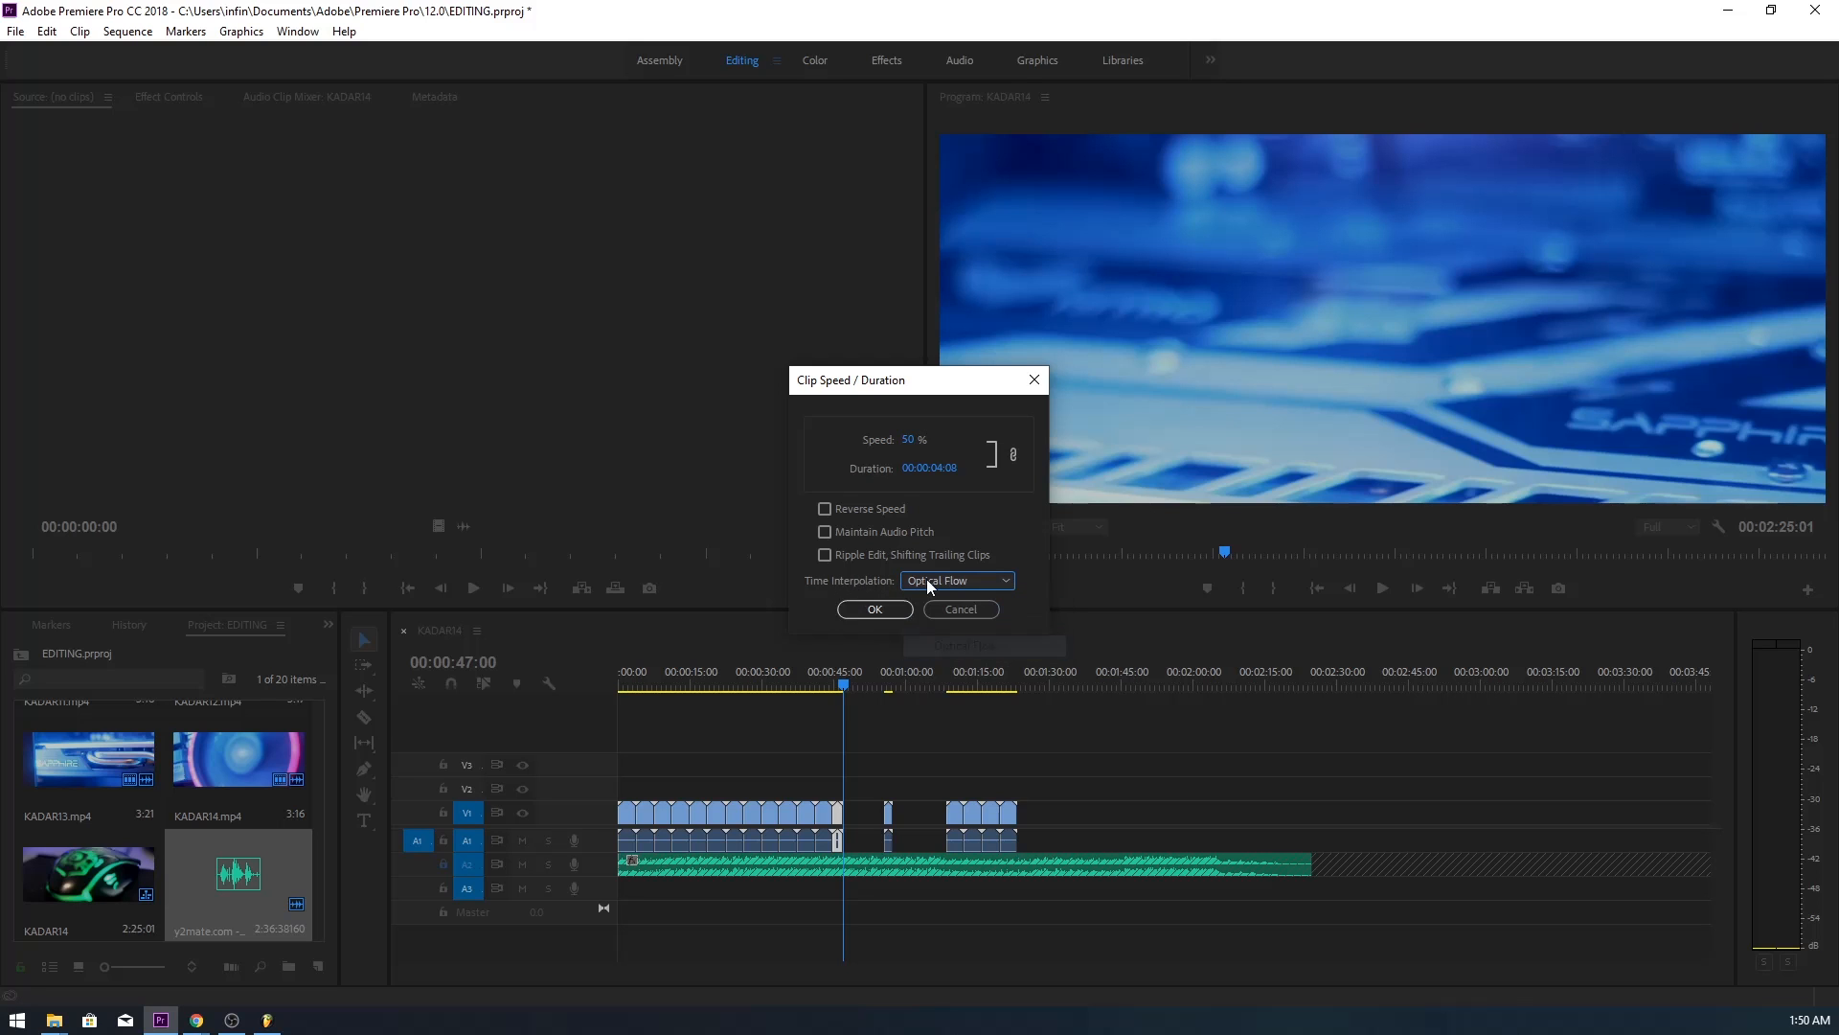
left_click(874, 609)
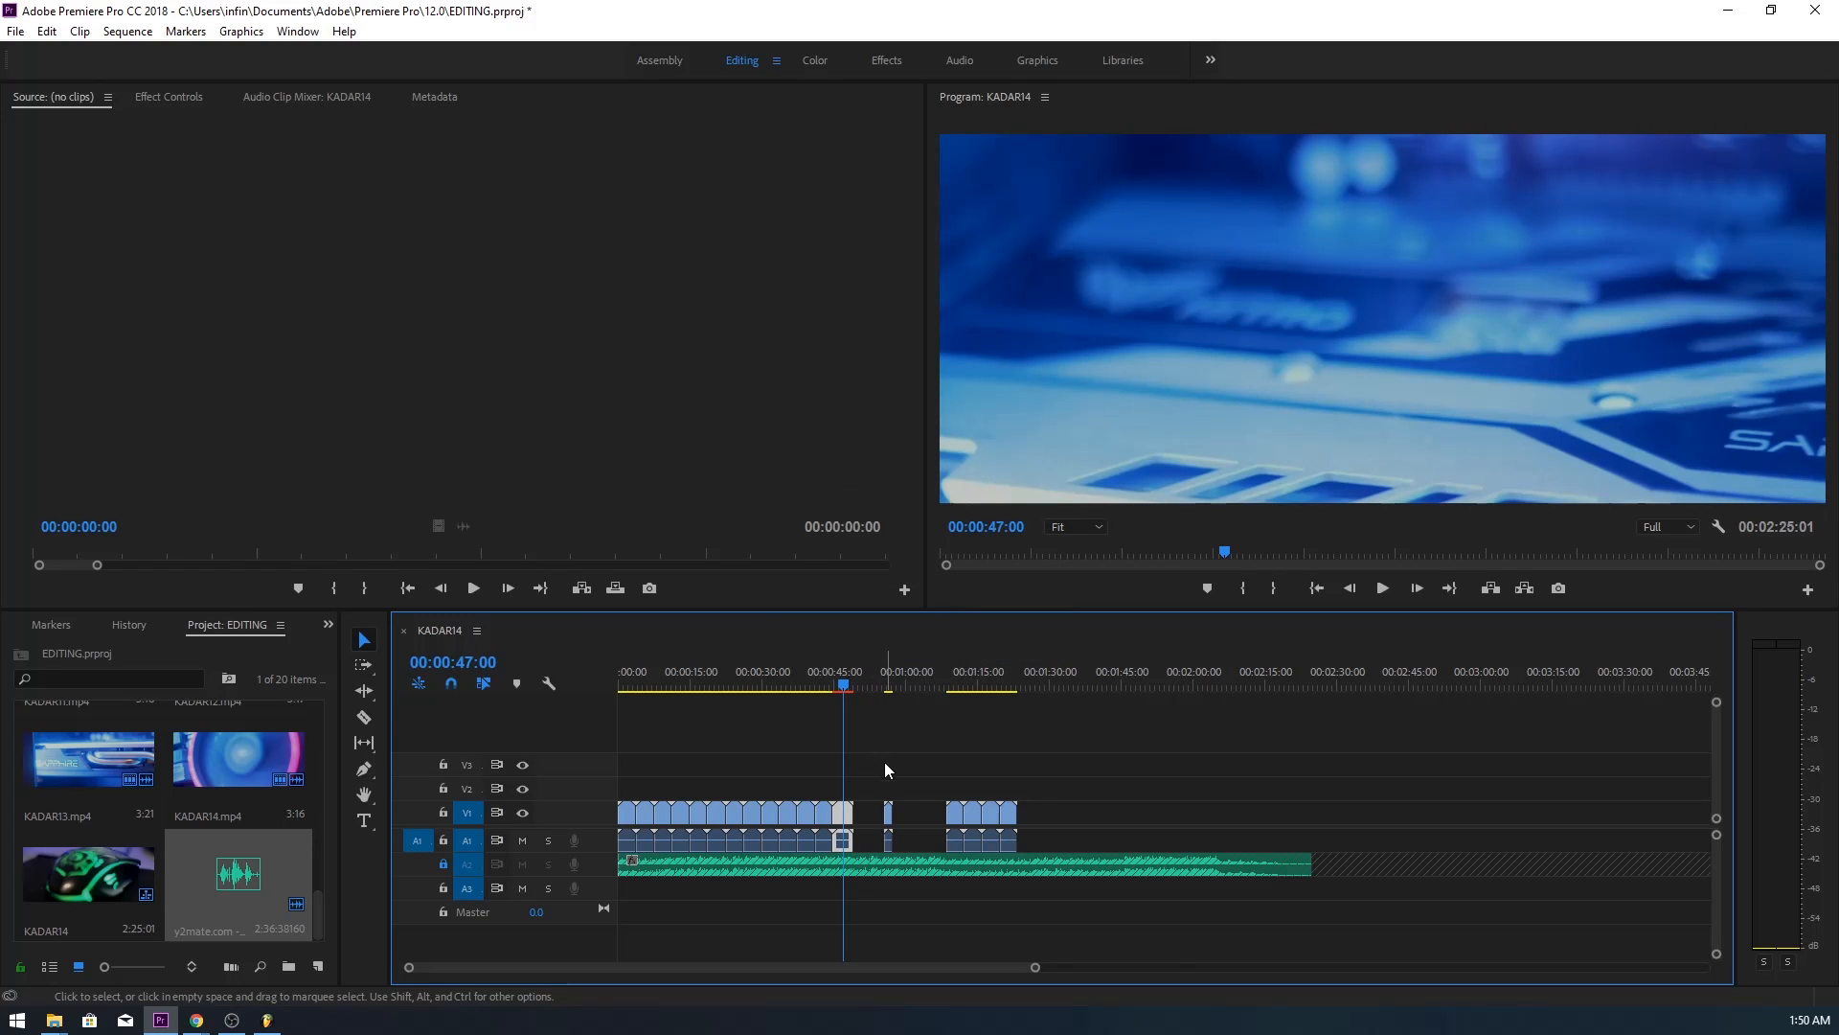
- Slow the short isolated clip between the two gaps to 50% speed with Optical Flow time interpolation
right_click(891, 816)
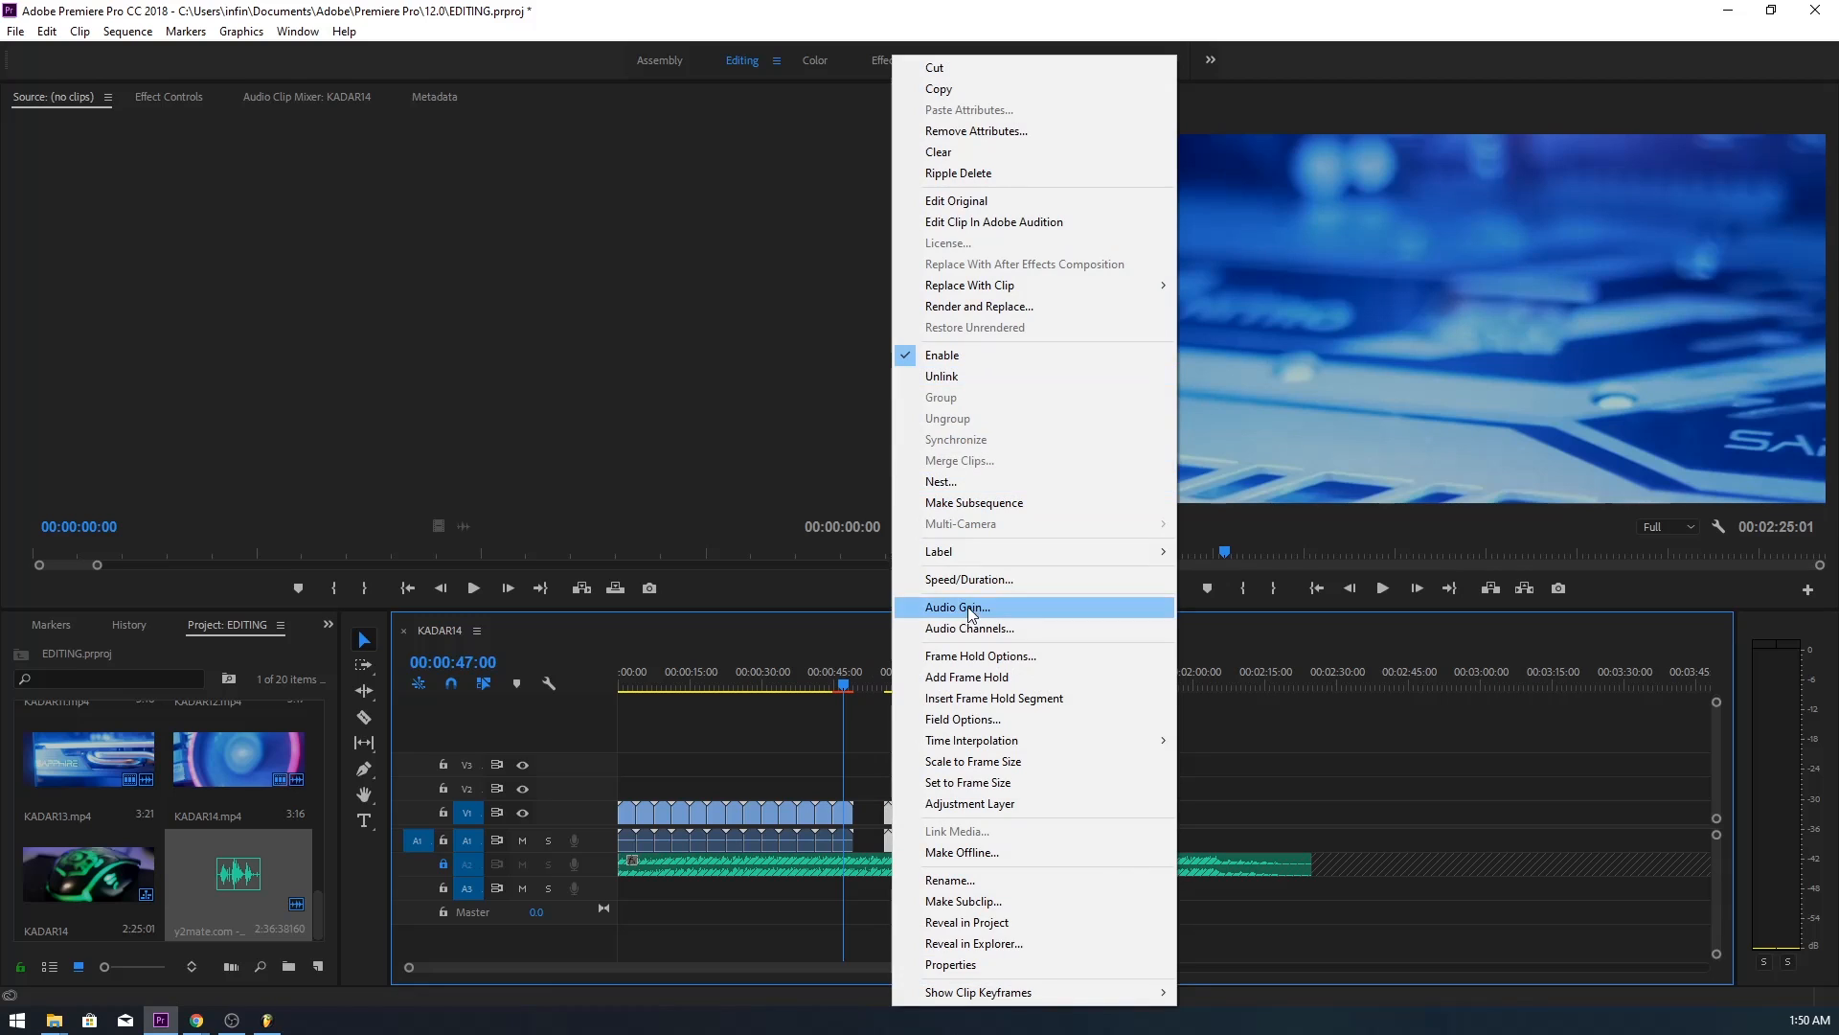
left_click(969, 580)
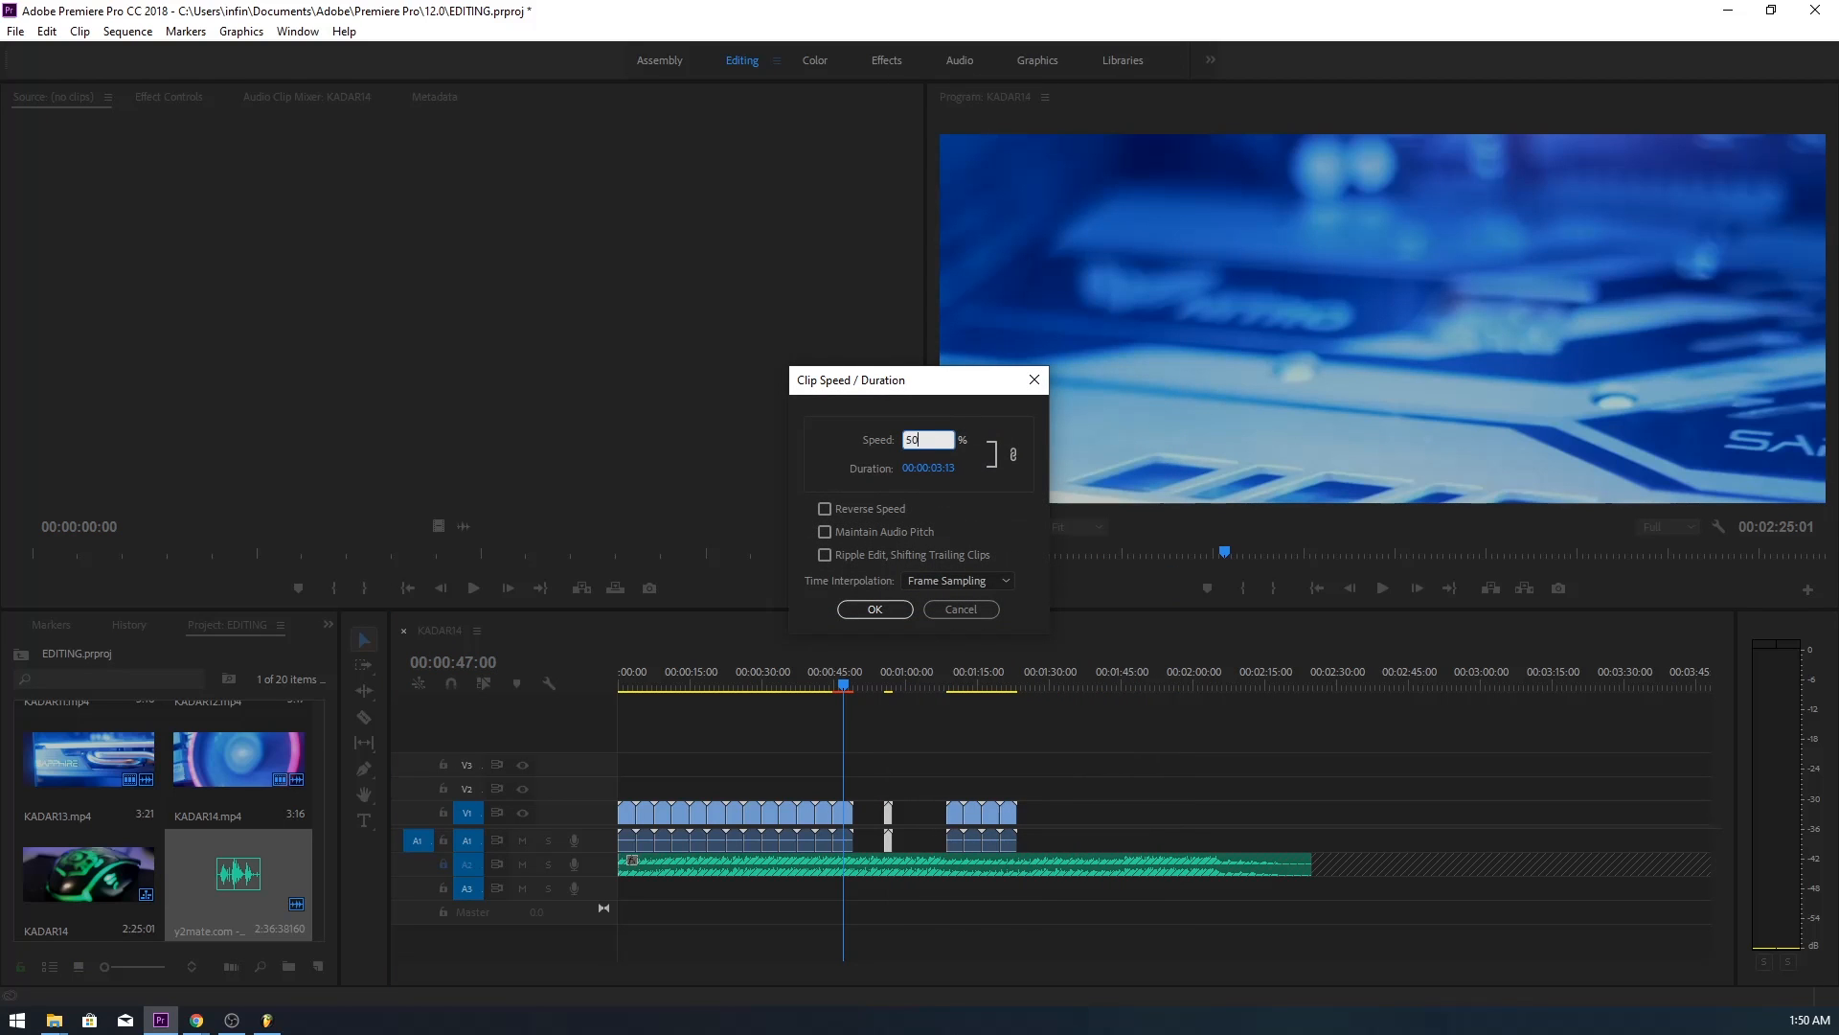
left_click(958, 579)
left_click(957, 644)
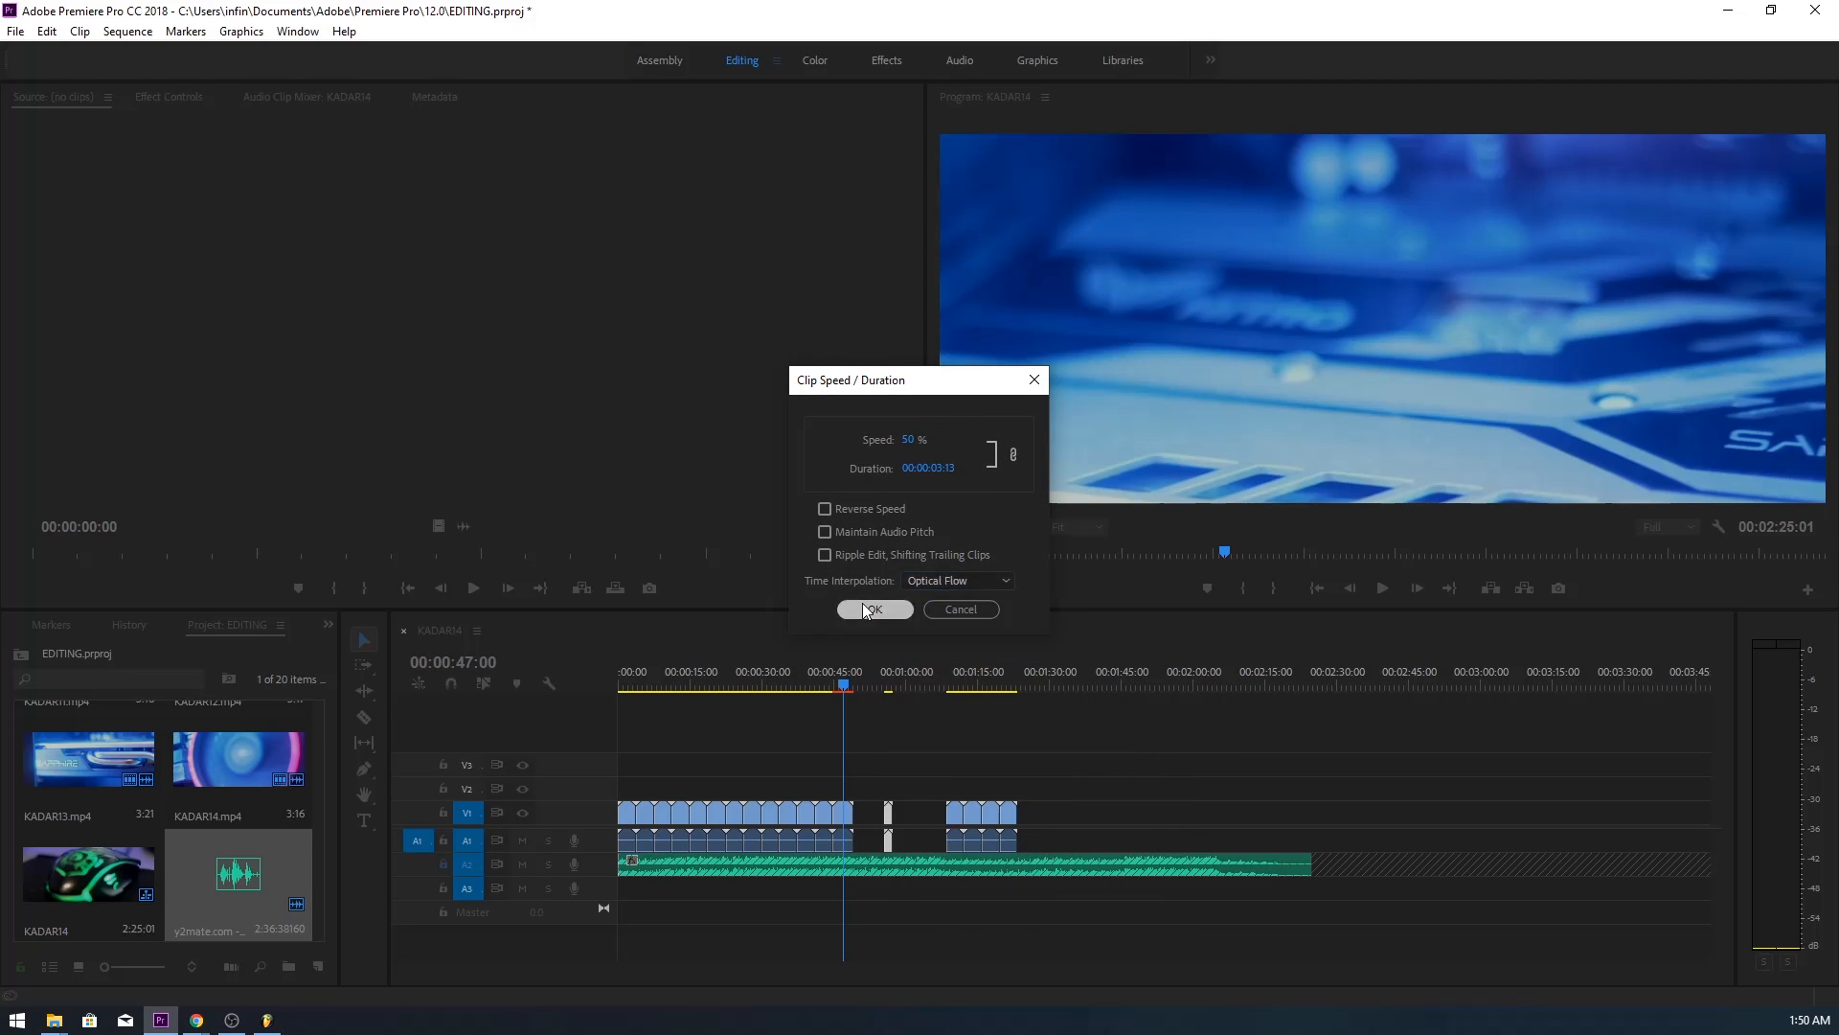
left_click(875, 610)
- Close the gaps around the slowed clips with Ripple Delete and render the video preview of the slowed section
right_click(868, 810)
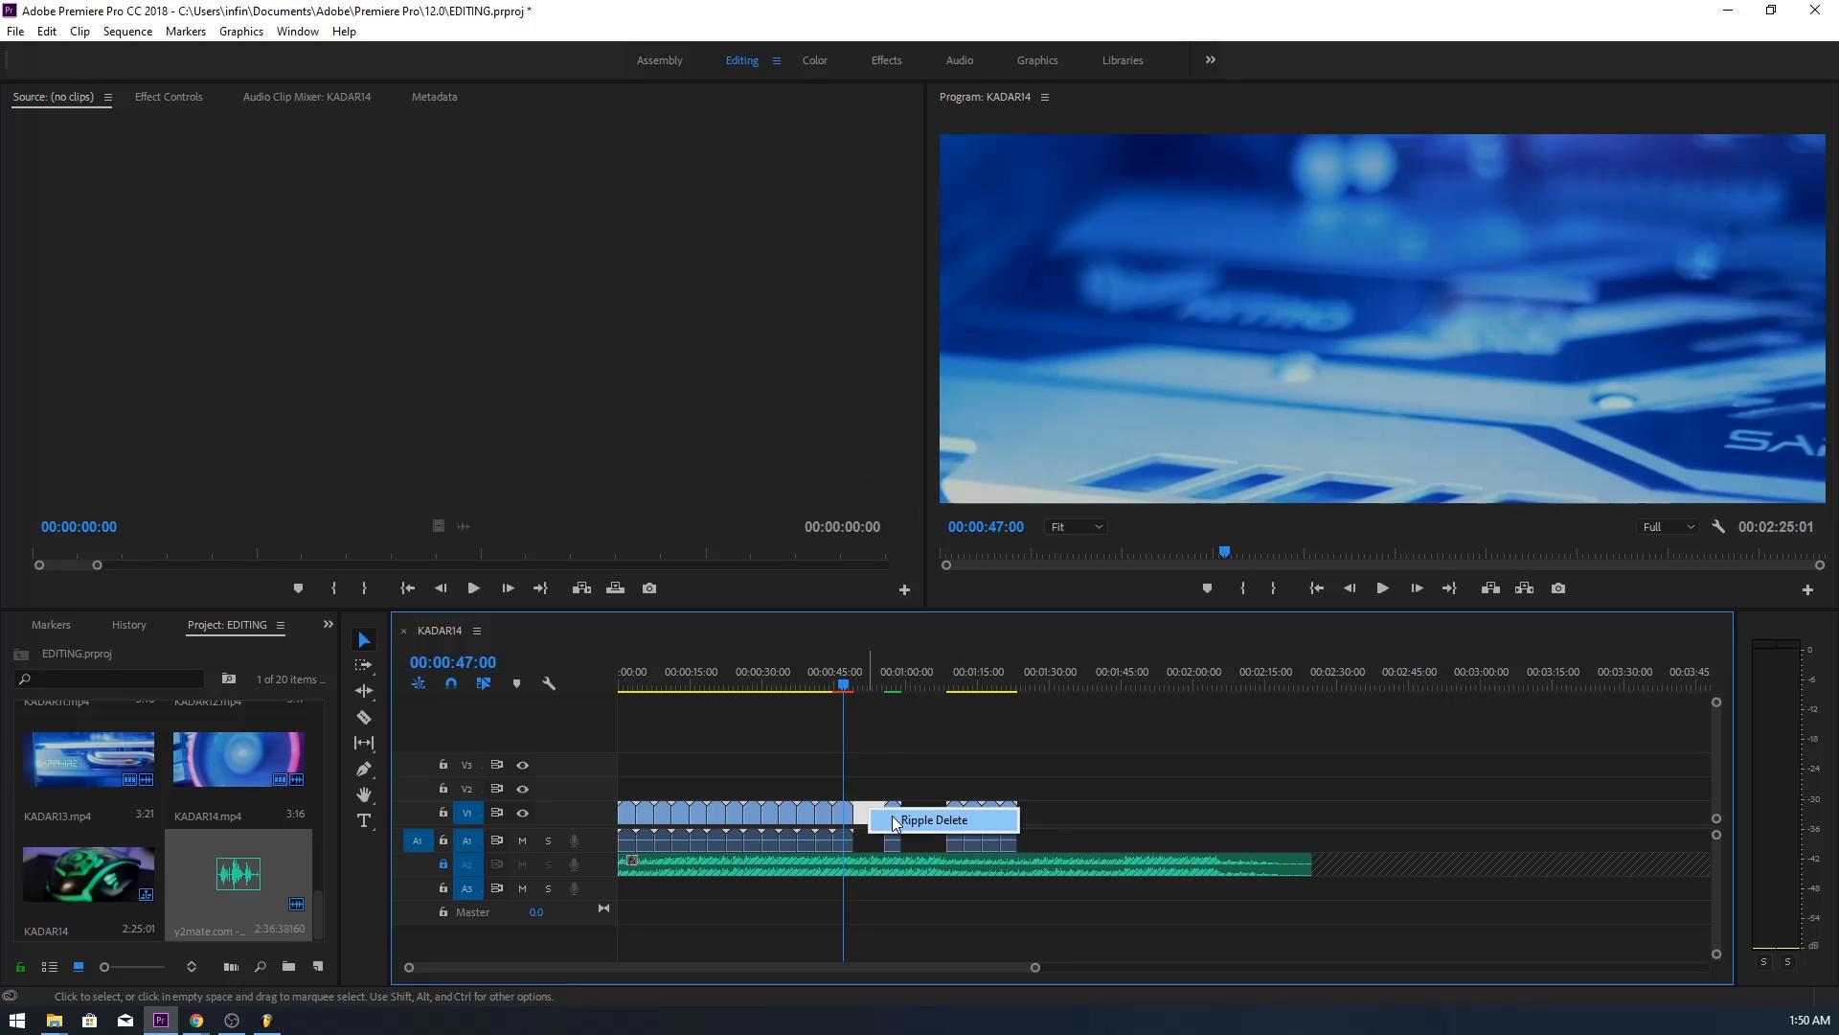
left_click(930, 820)
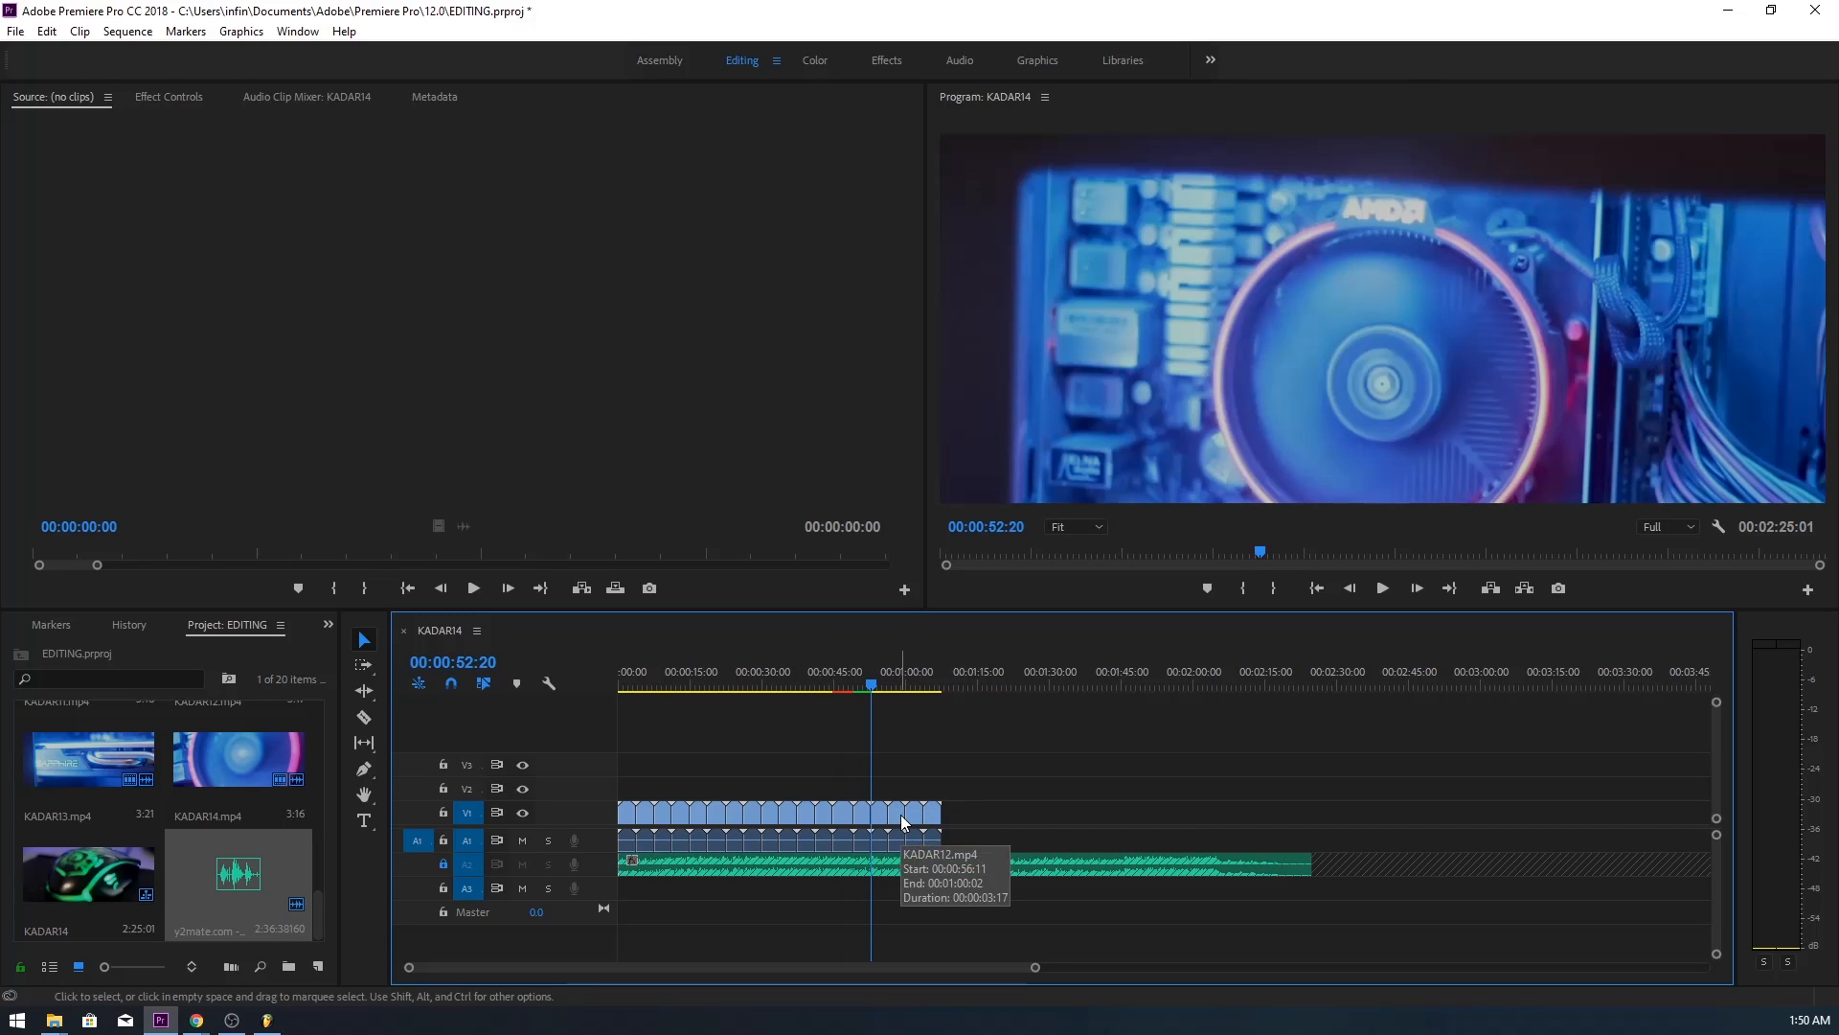
left_click(842, 680)
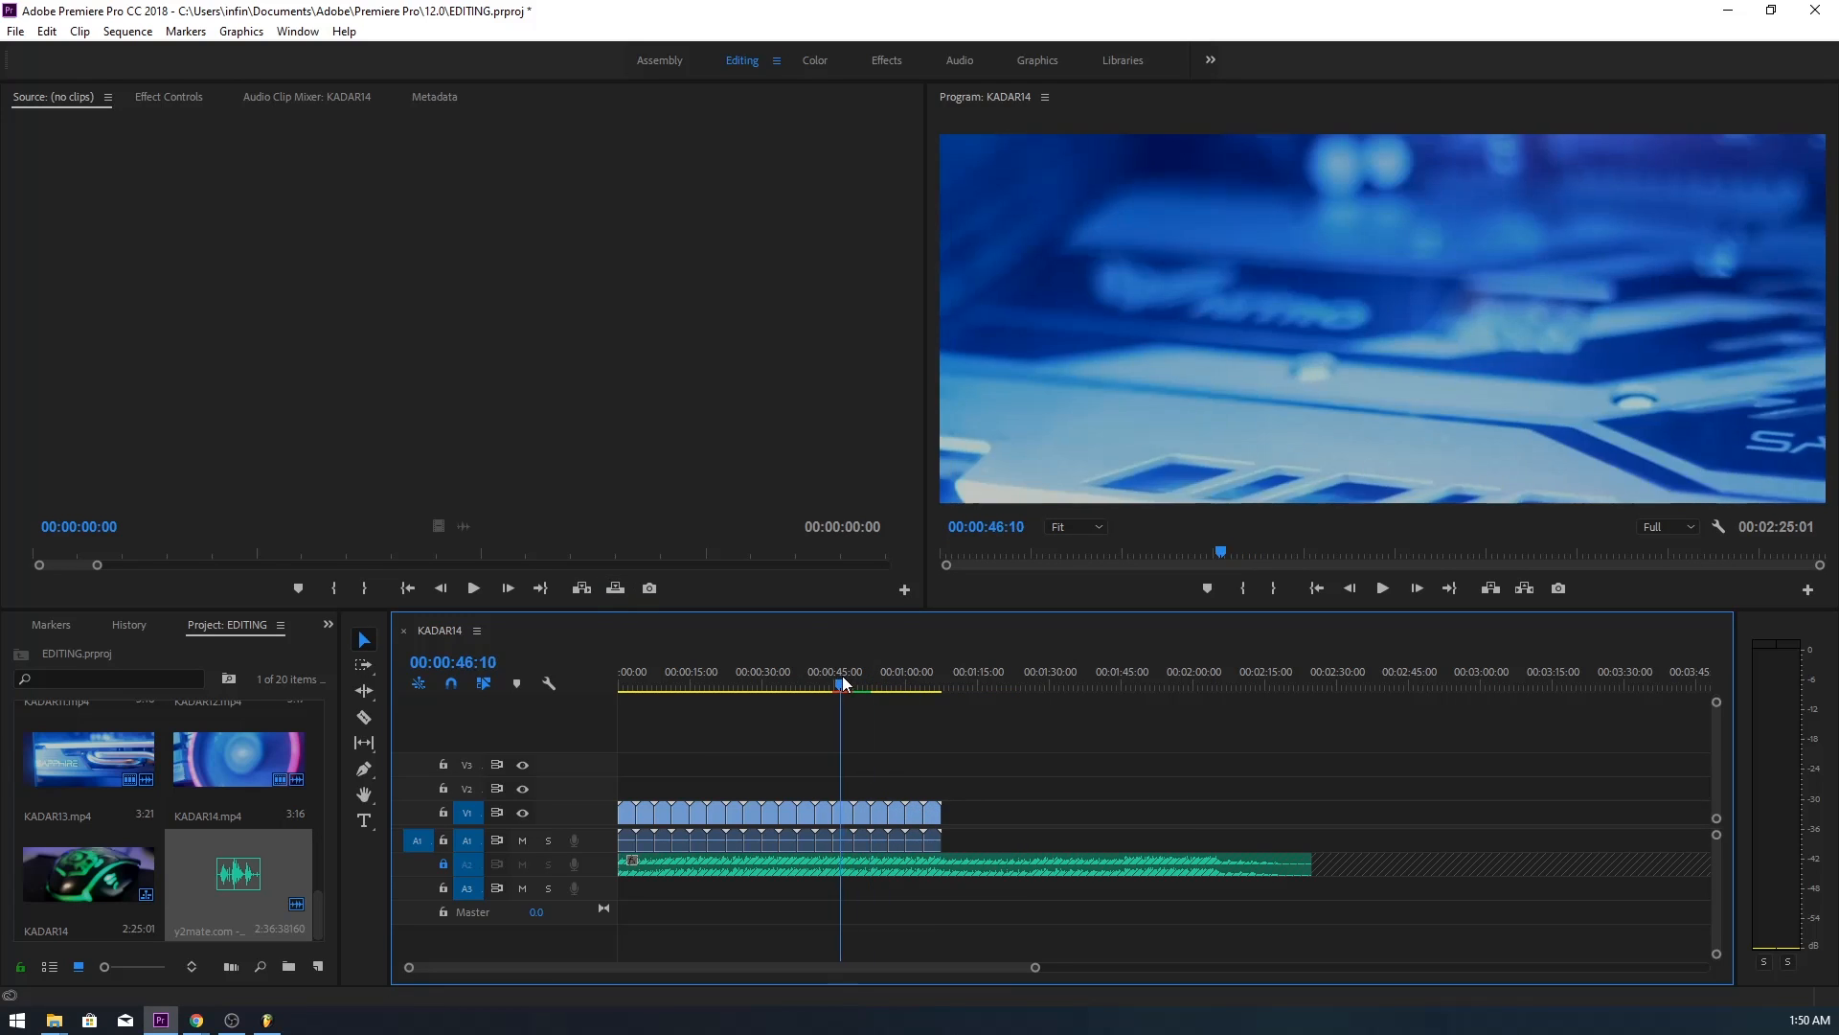
mouse_move(842, 682)
left_mouse_down()
mouse_move(858, 680)
mouse_move(837, 677)
left_mouse_up()
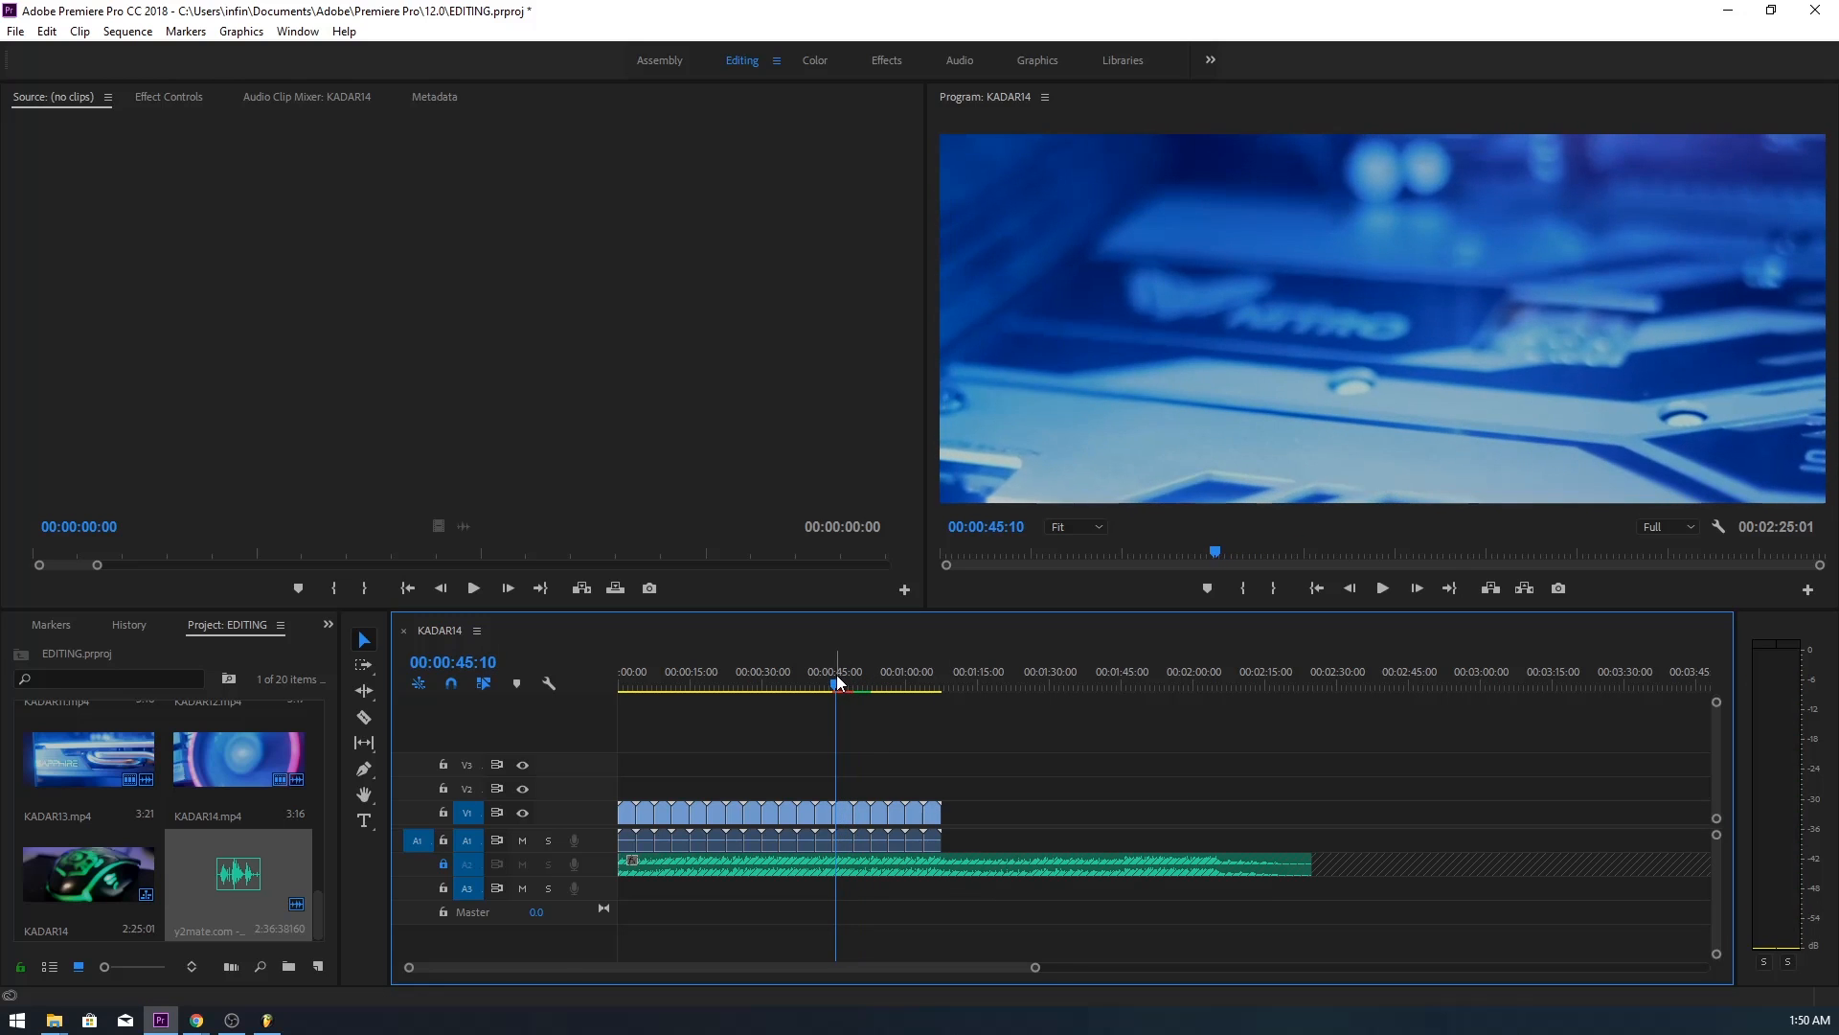
key("Return")
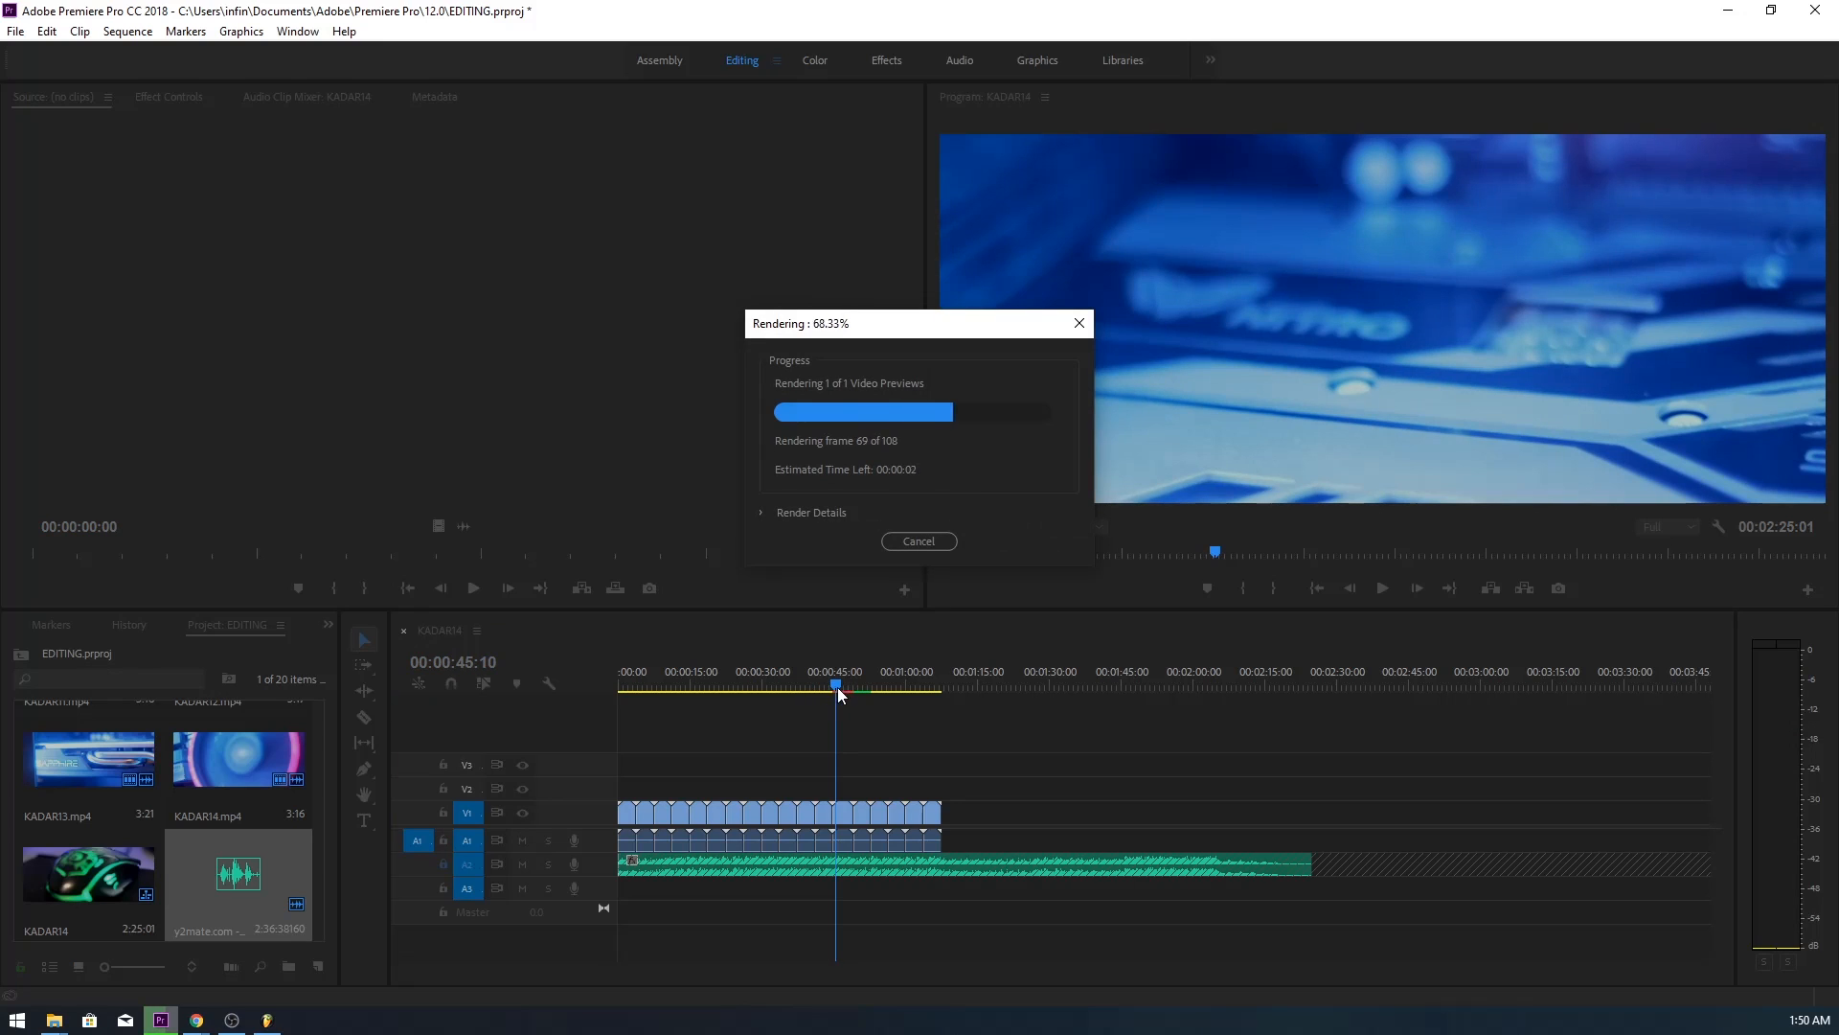
- Play and scrub through the rendered slow-motion clips, and return to the start of the sequence for playback
left_click_drag(853, 669, 835, 667)
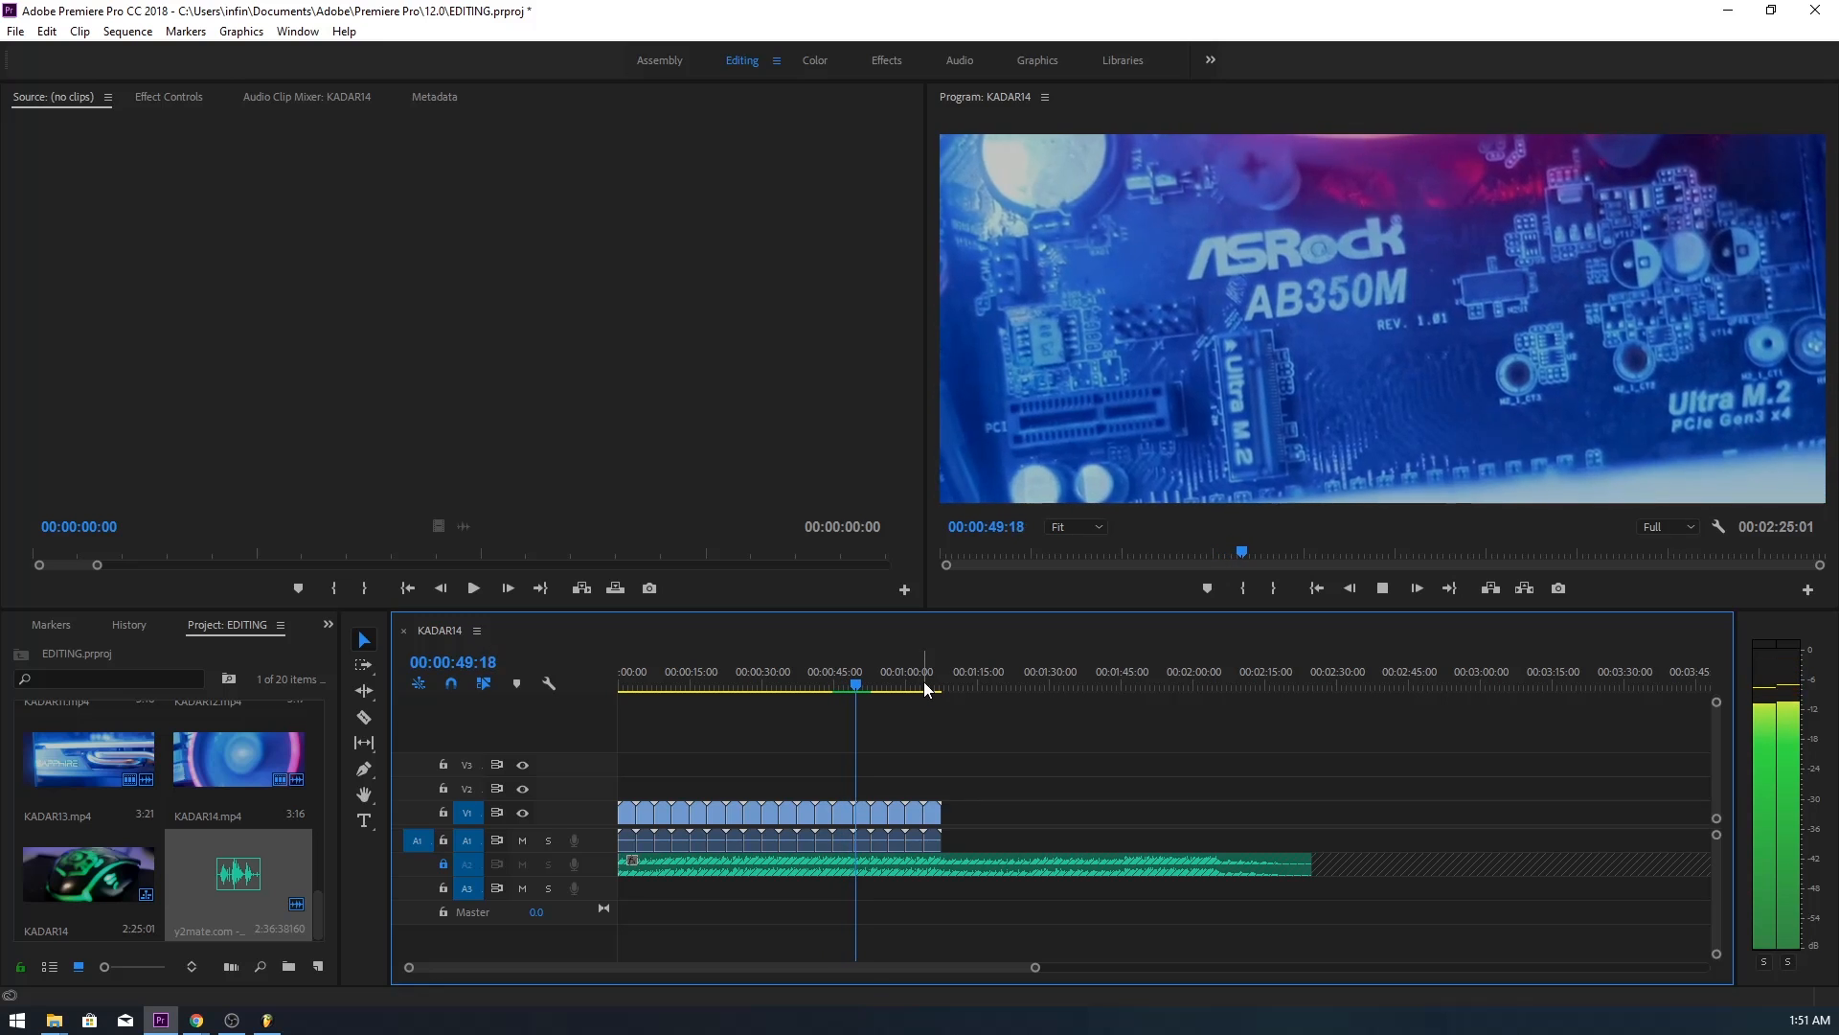
key("space")
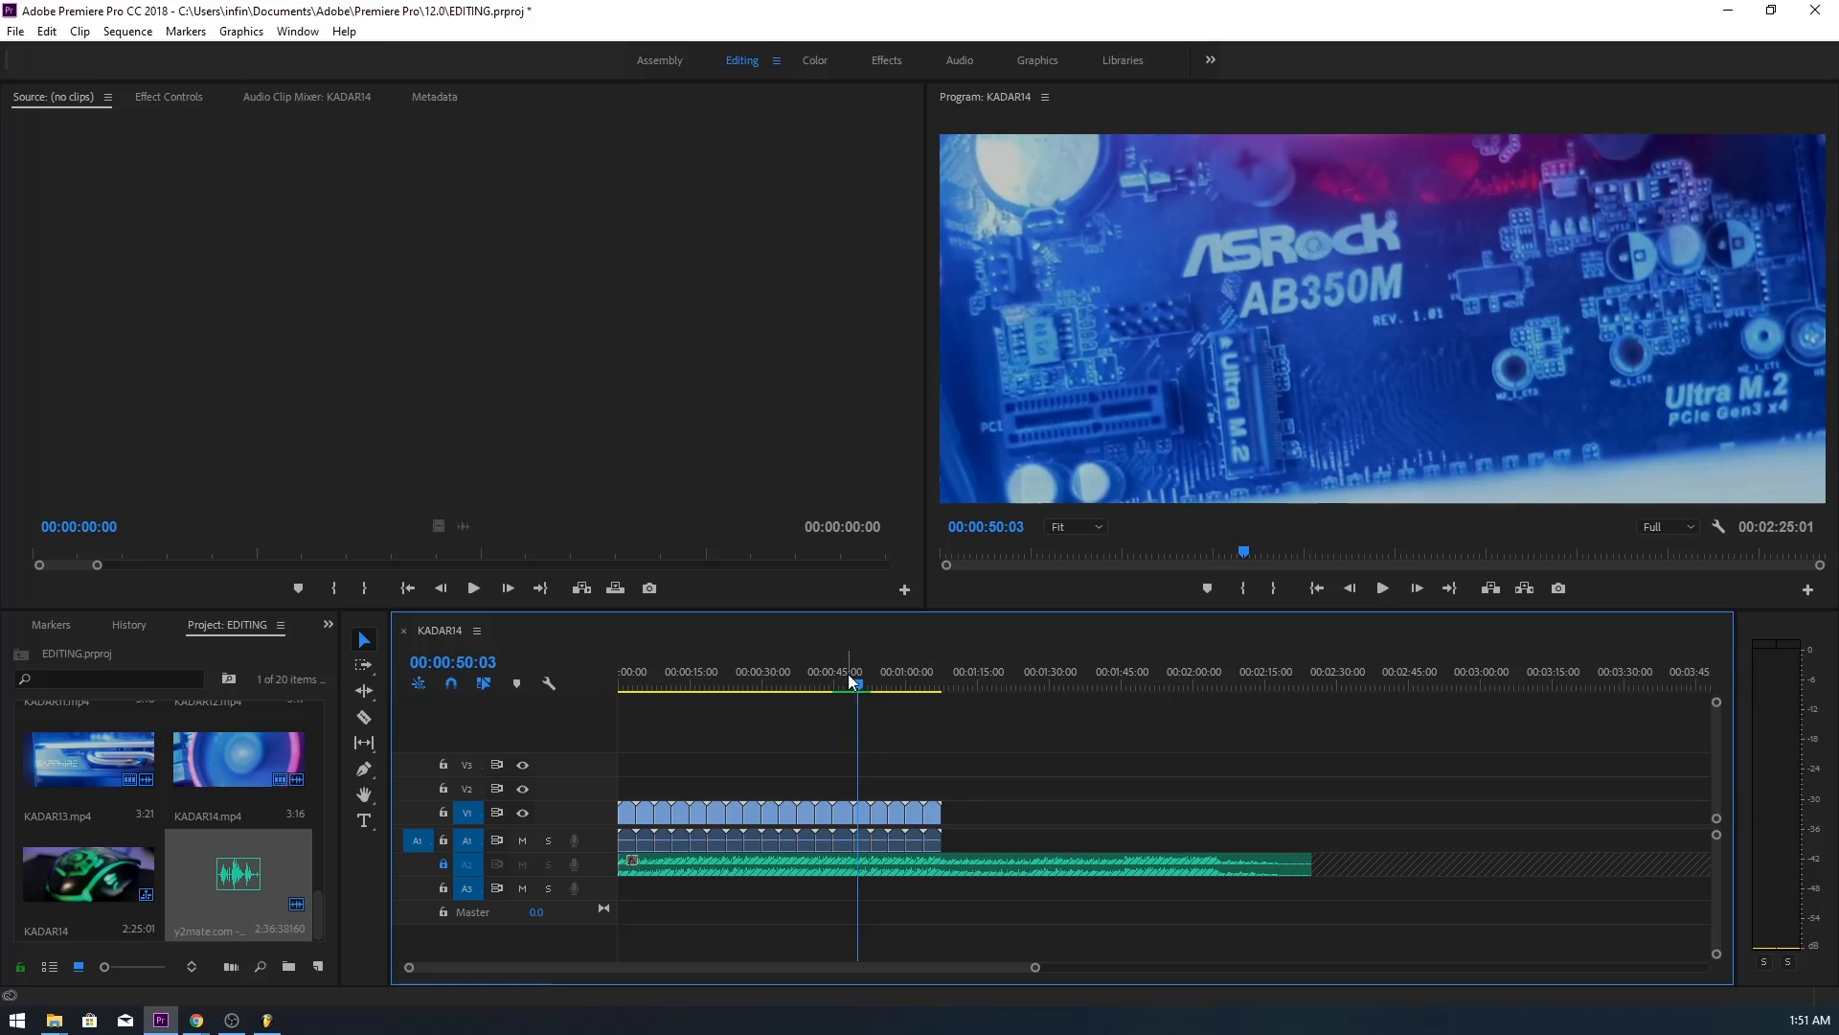
left_click_drag(855, 674, 863, 675)
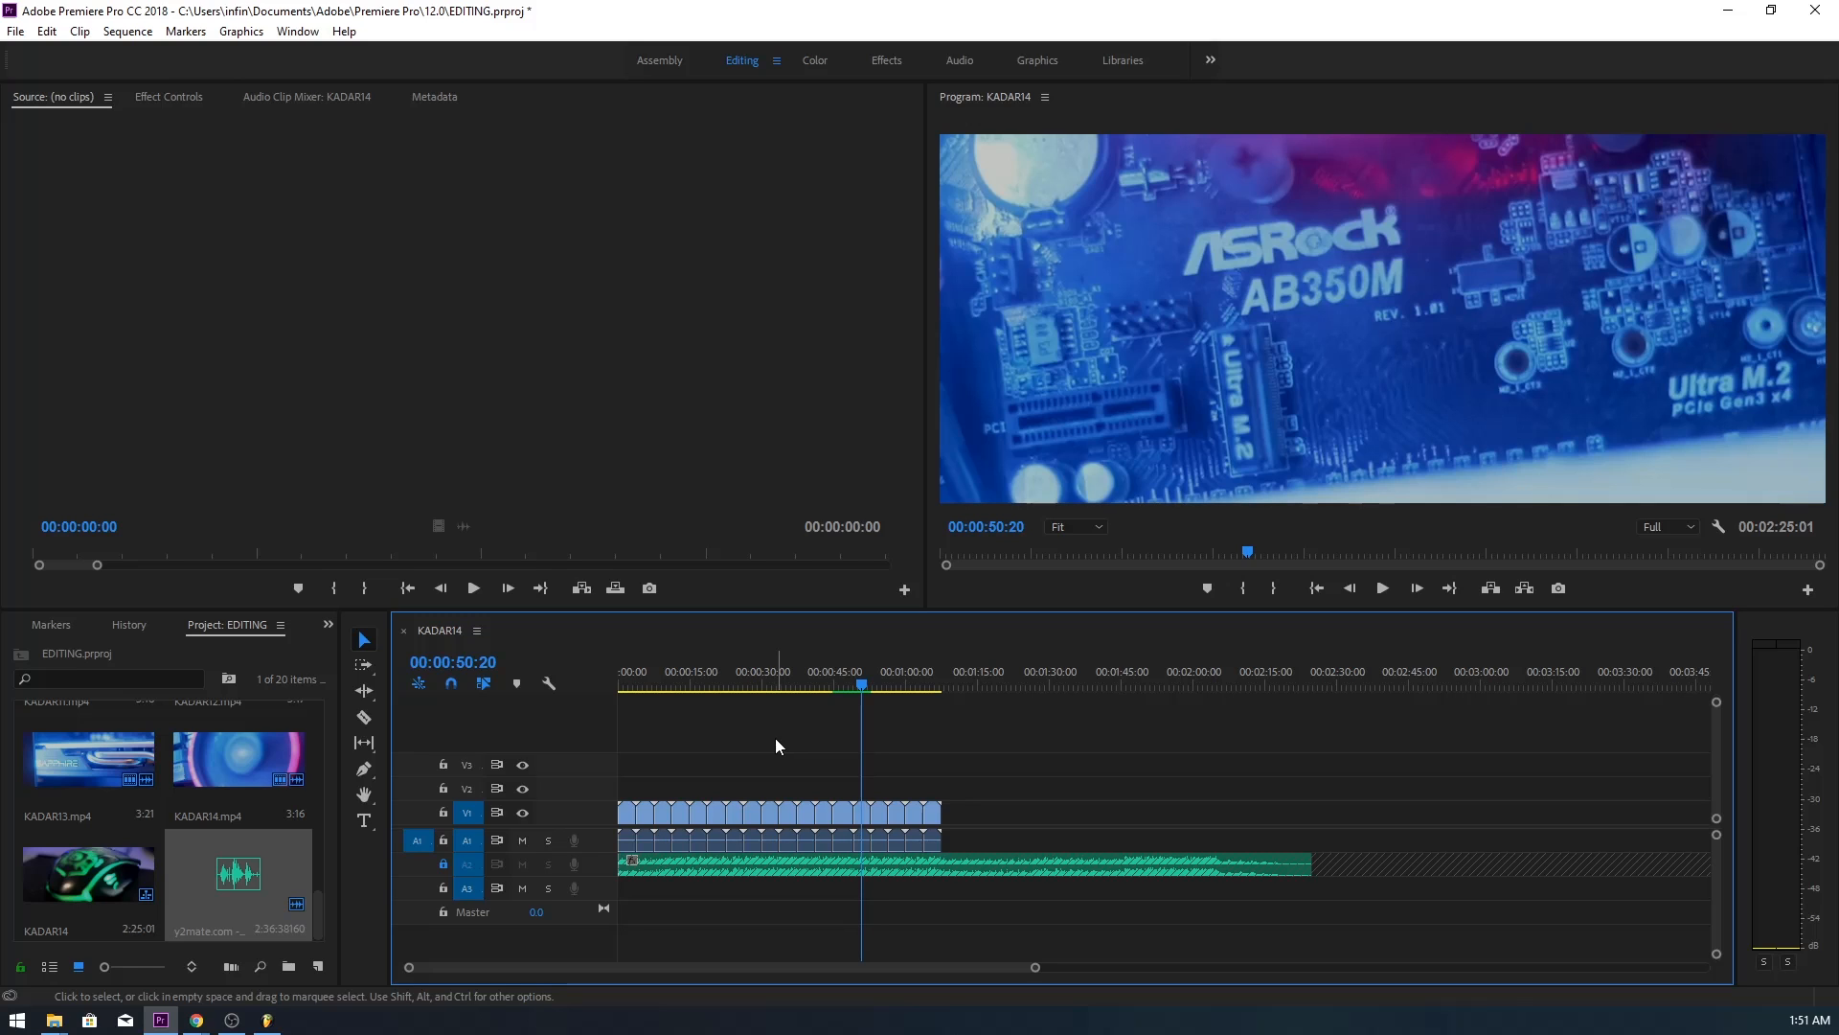
key("Home")
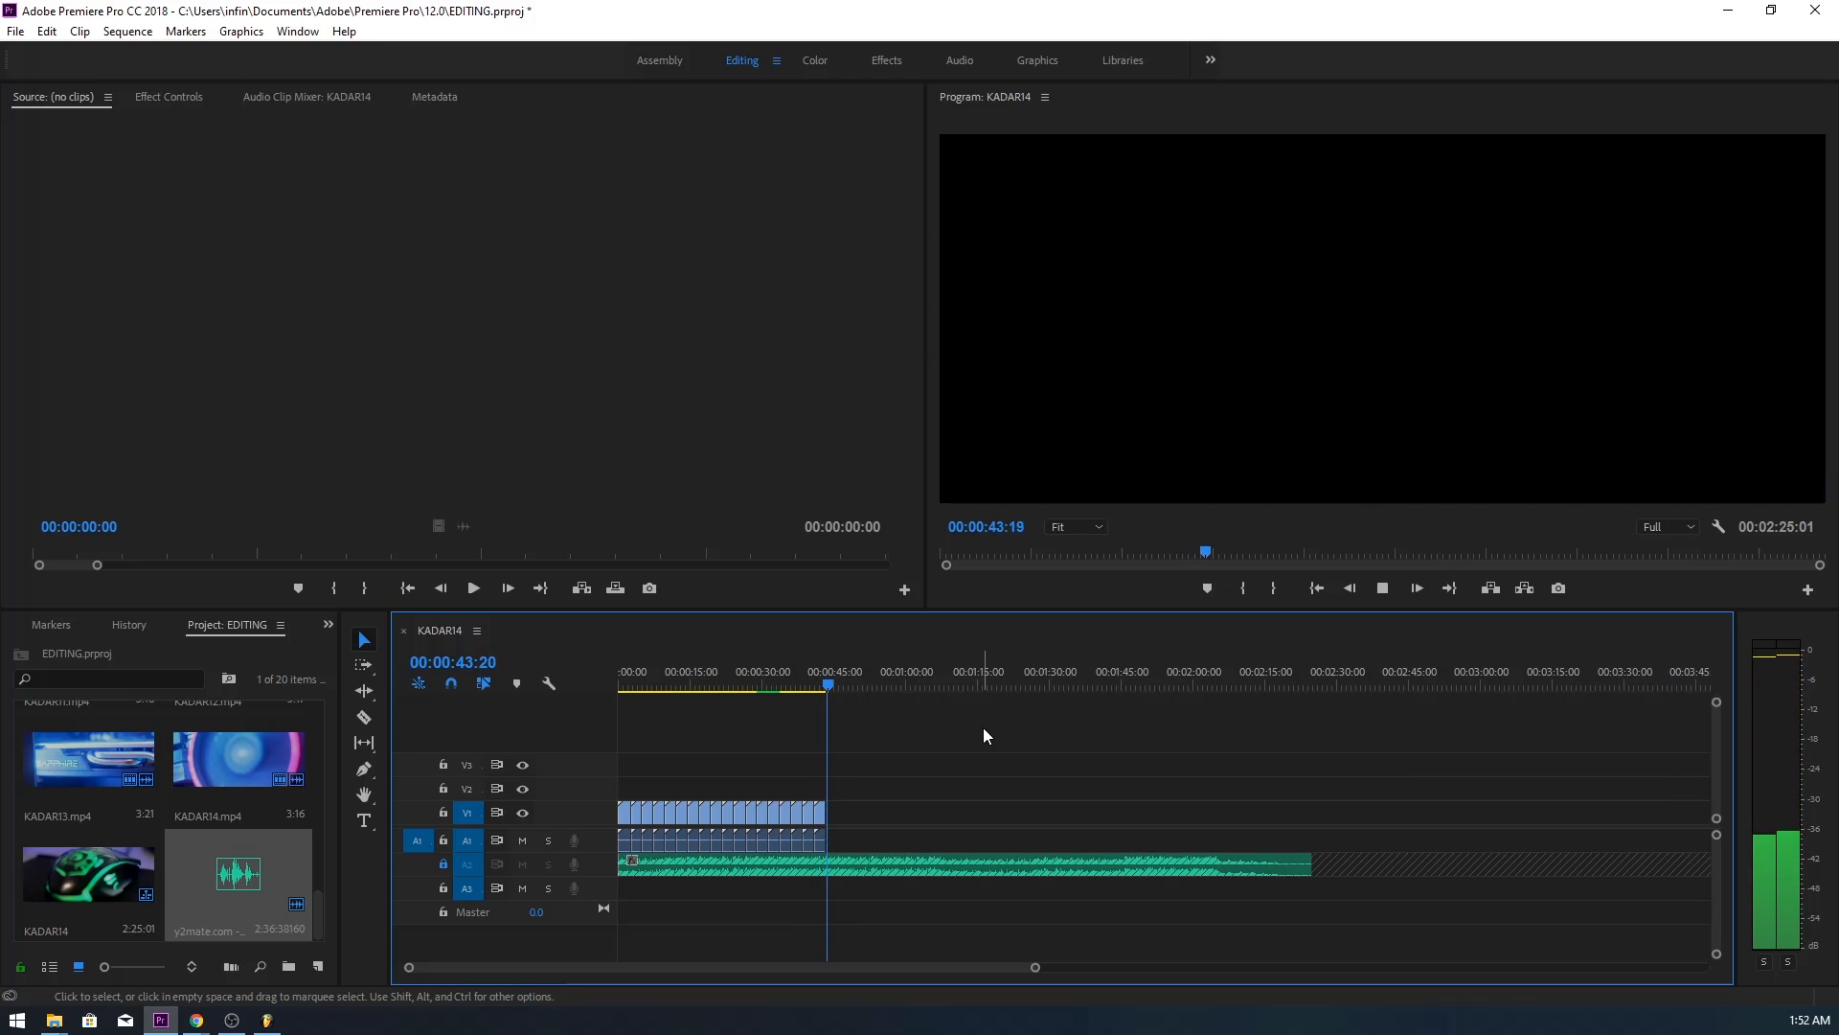
- Fade the last video clip on V1 to black from 00:00:42:00 to its end with opacity keyframes, and play back the fade
key("space")
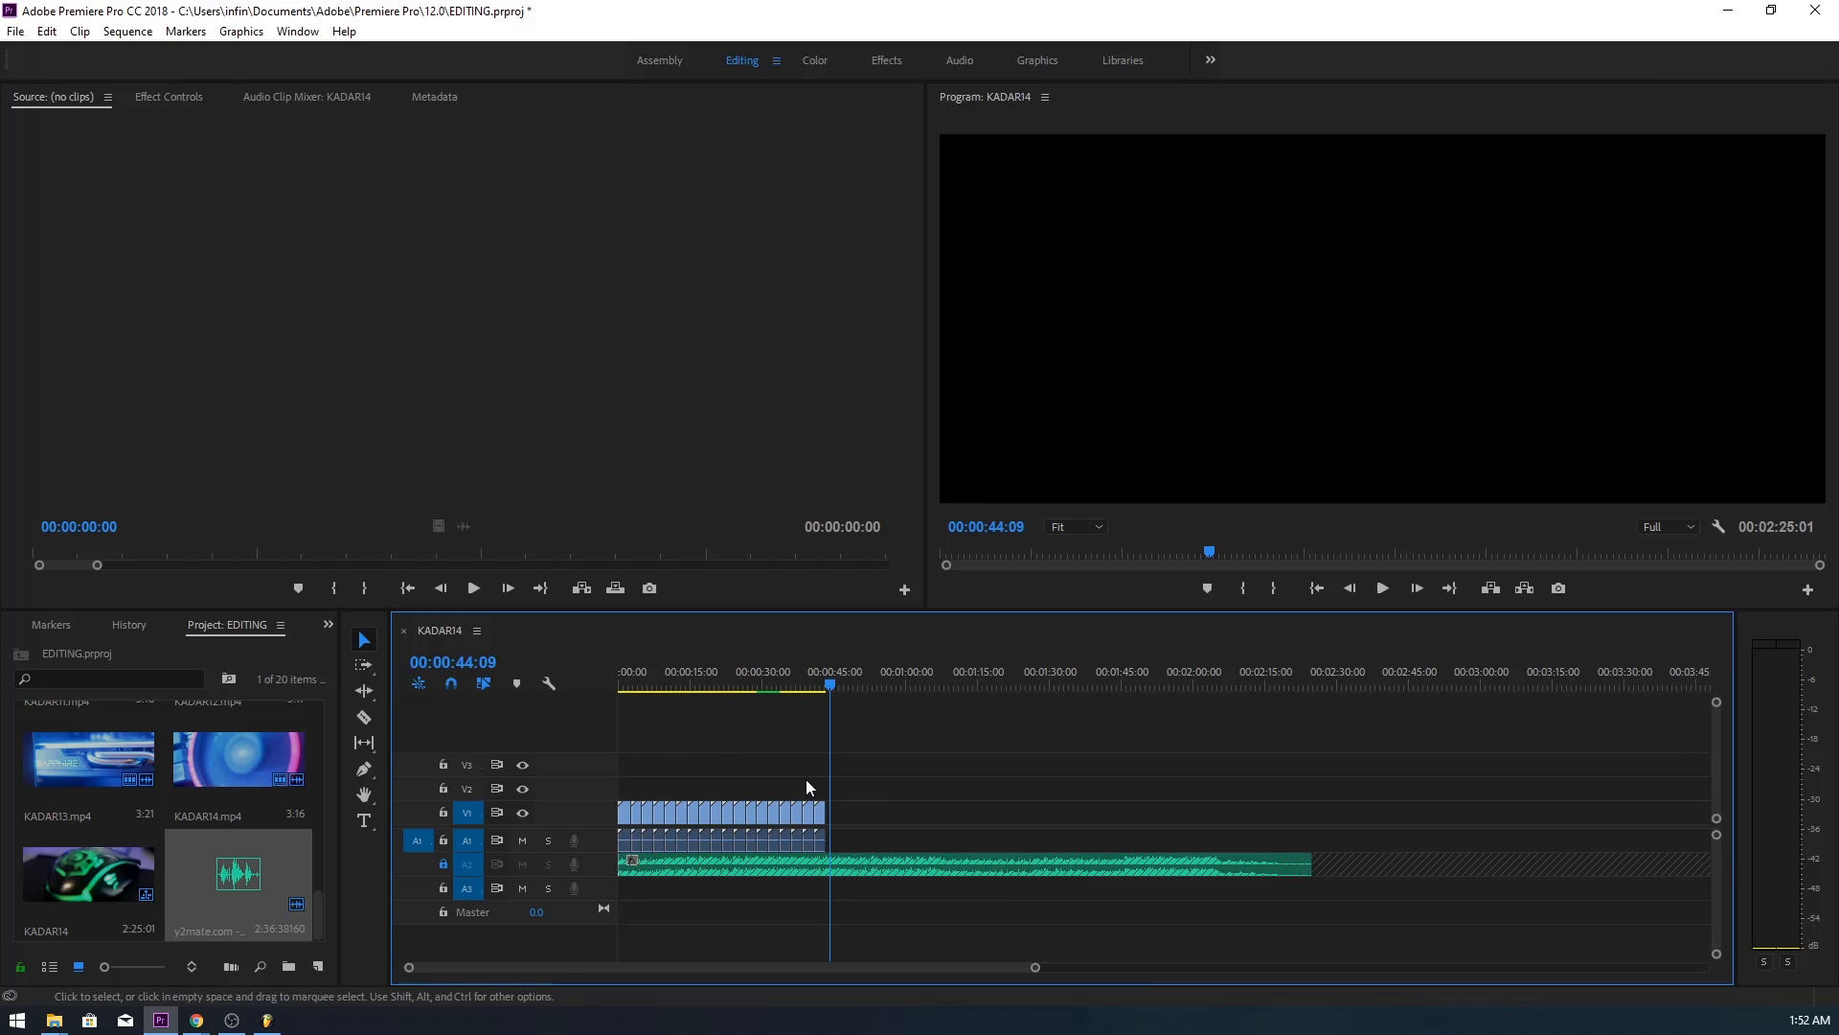
left_click_drag(558, 824, 571, 754)
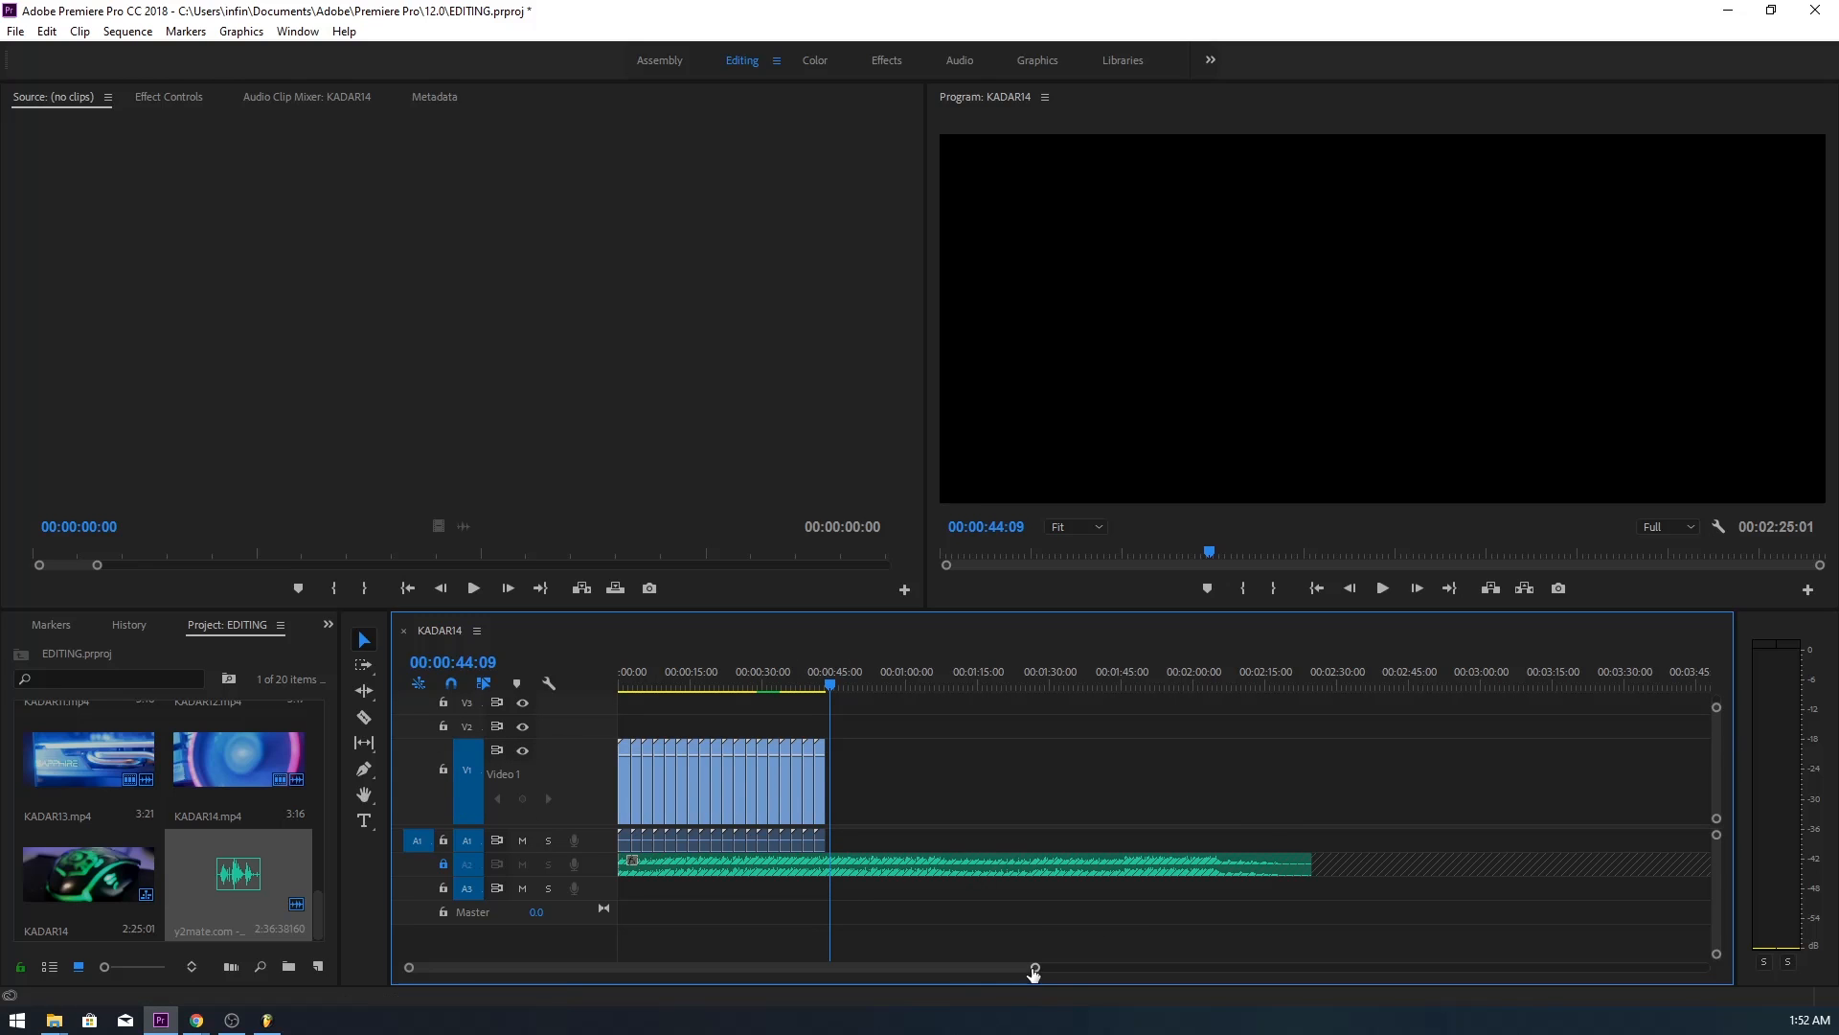
left_click_drag(1035, 967, 754, 967)
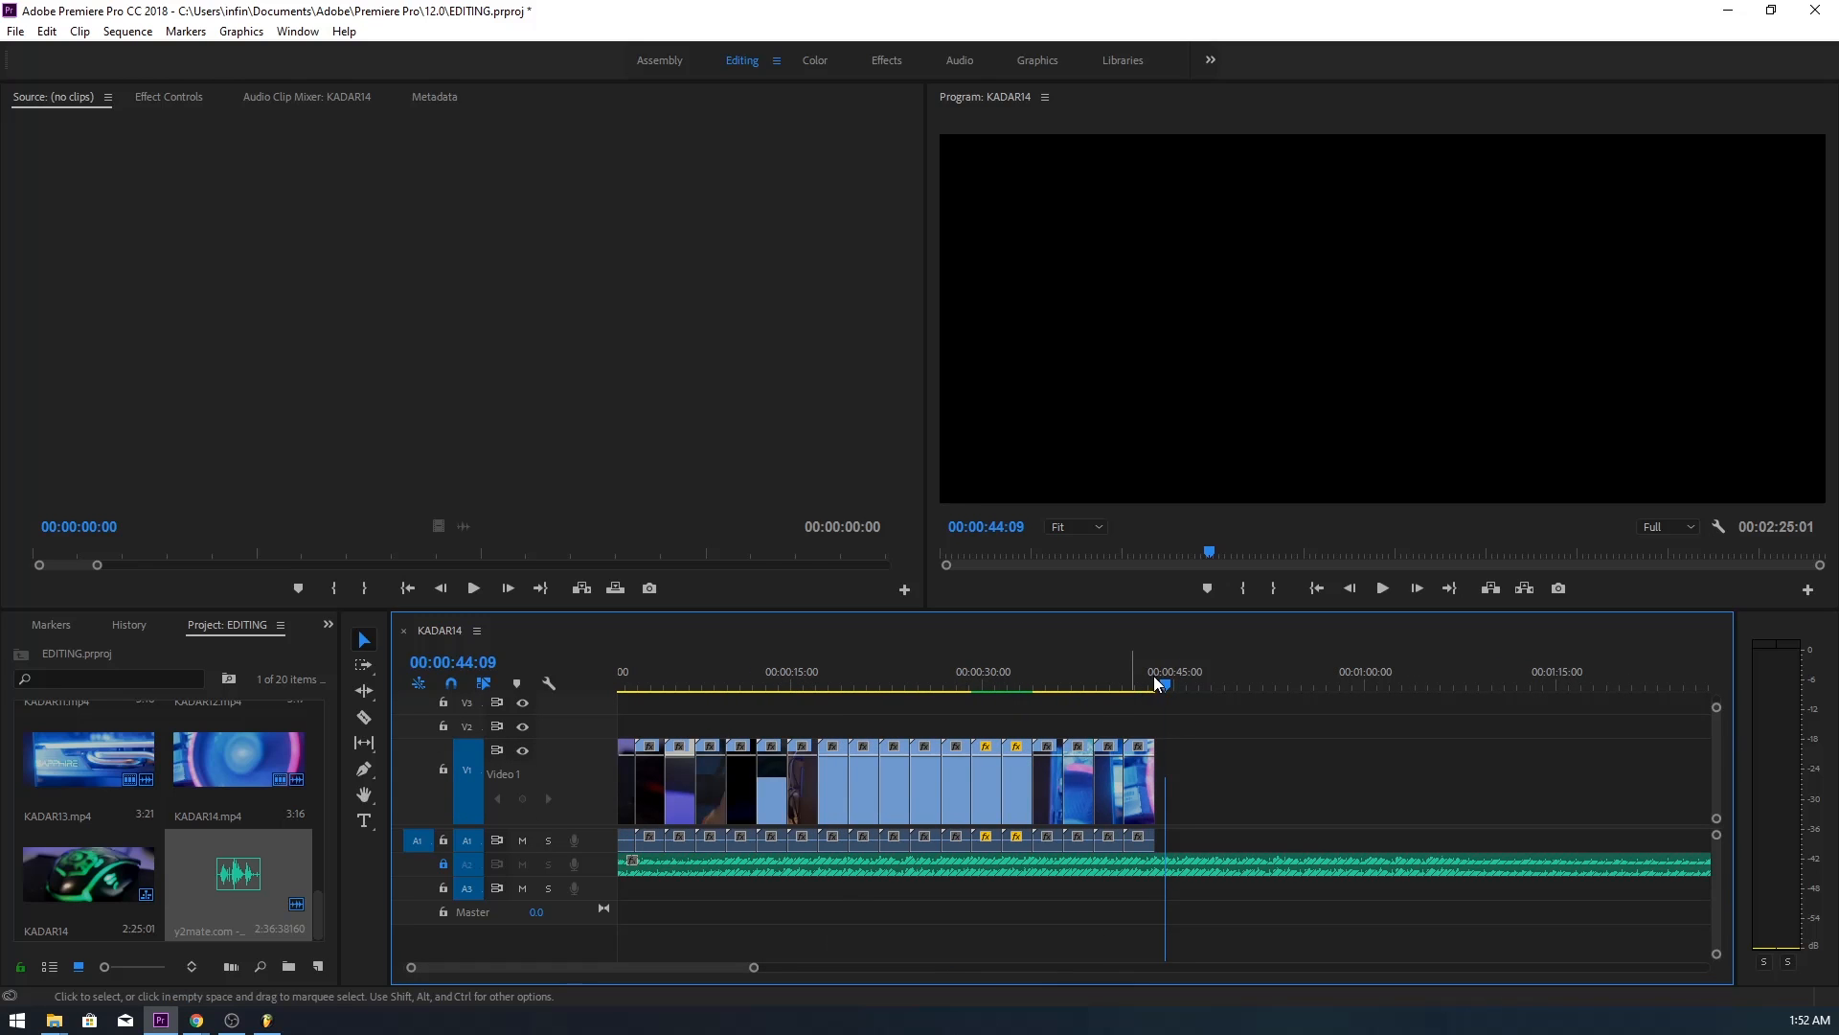
left_click(1135, 677)
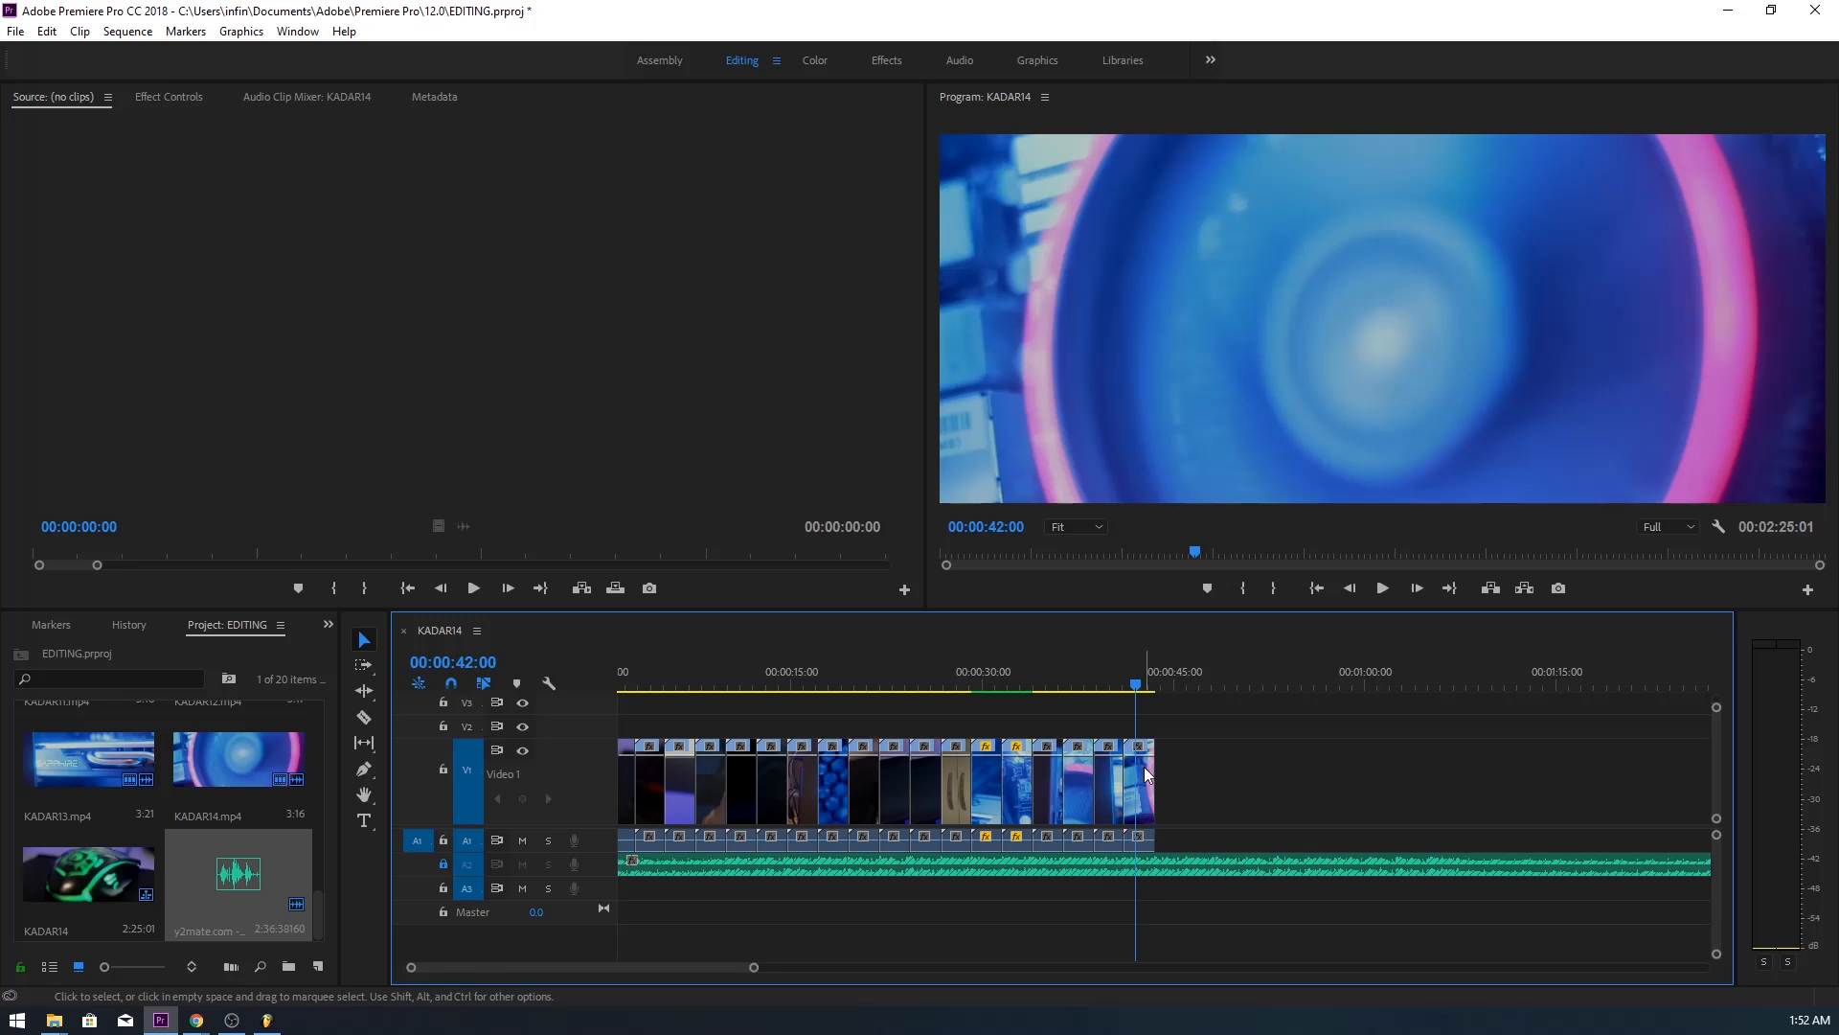
key("p")
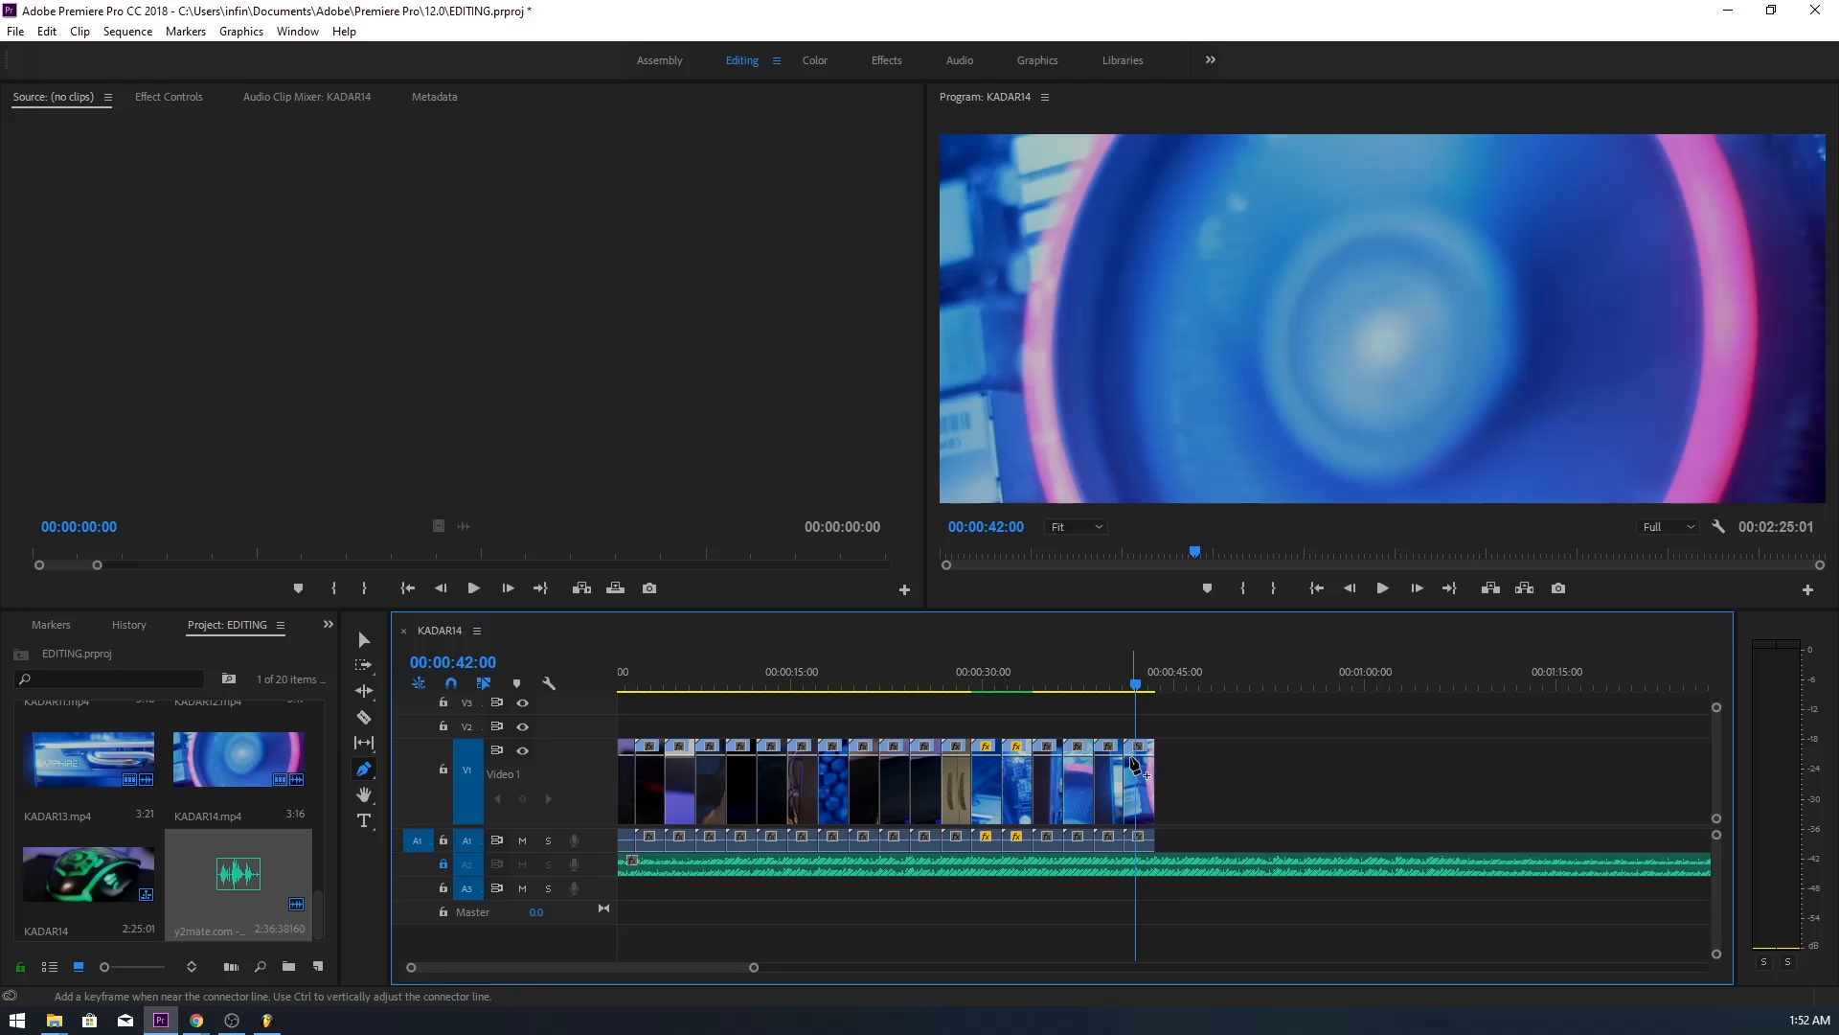
left_click(1133, 761)
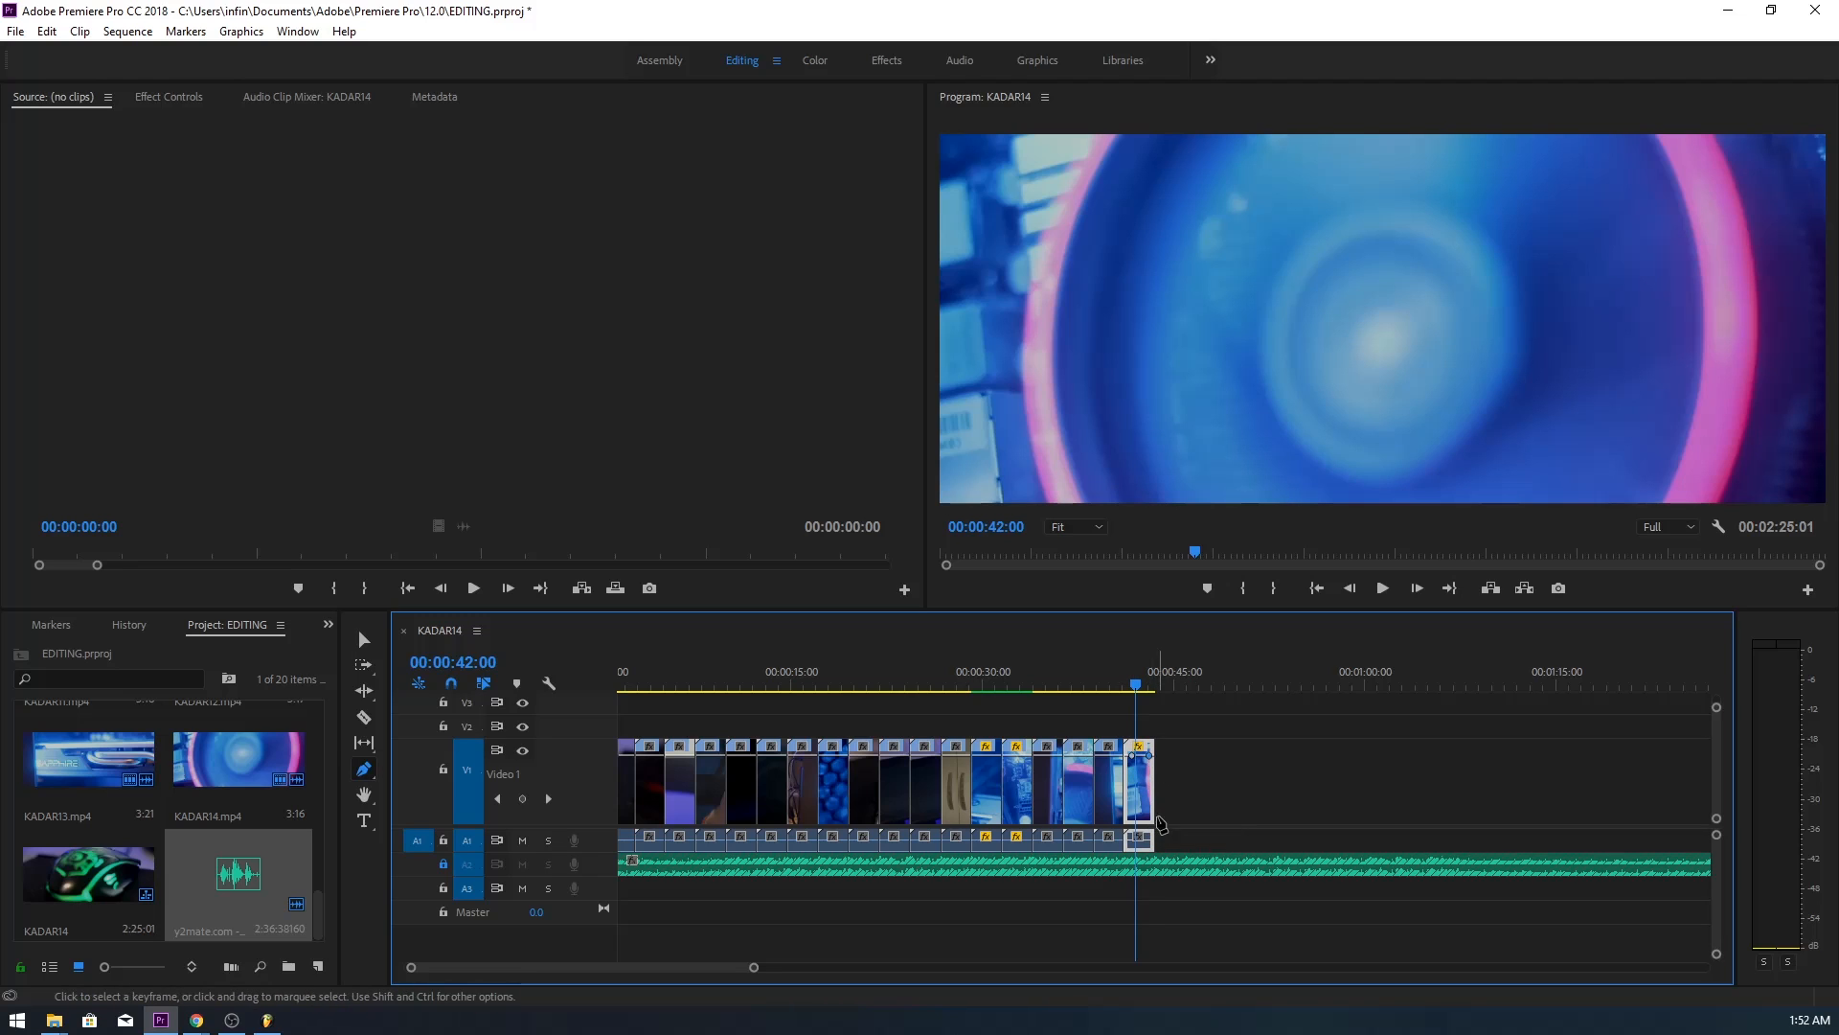
left_click_drag(1150, 762, 1222, 842)
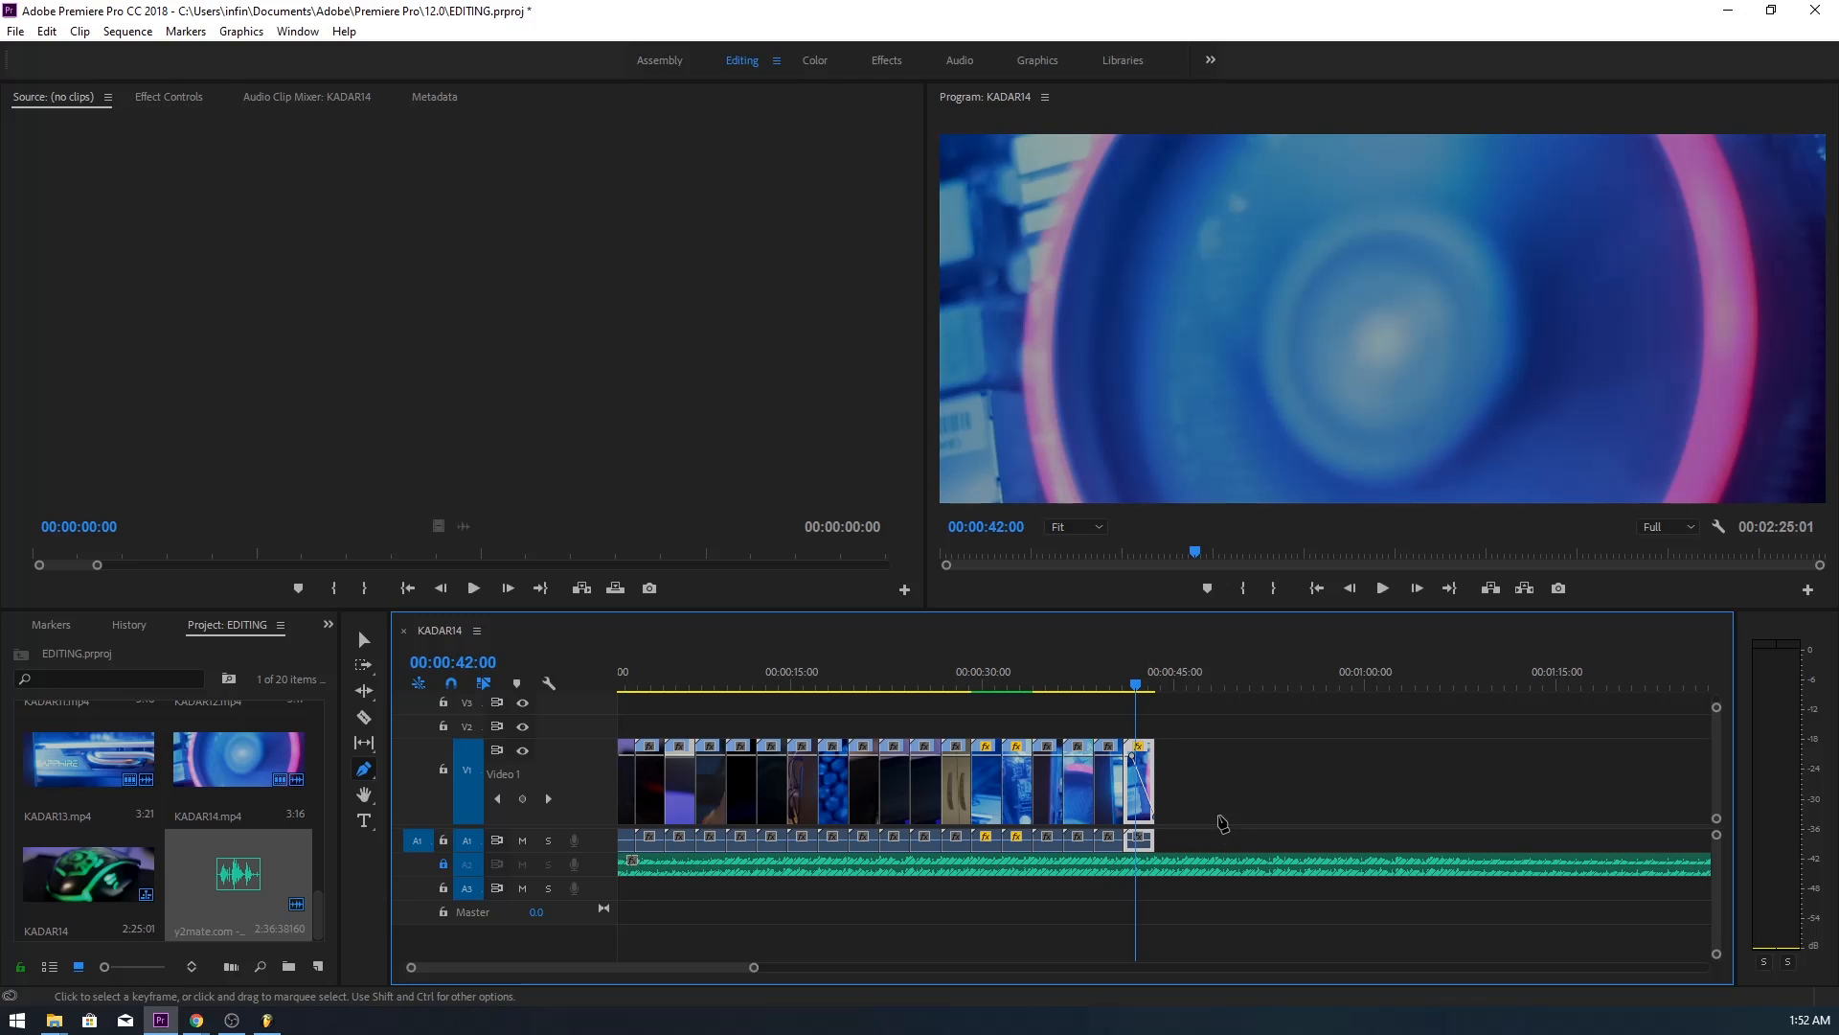
left_click(1128, 683)
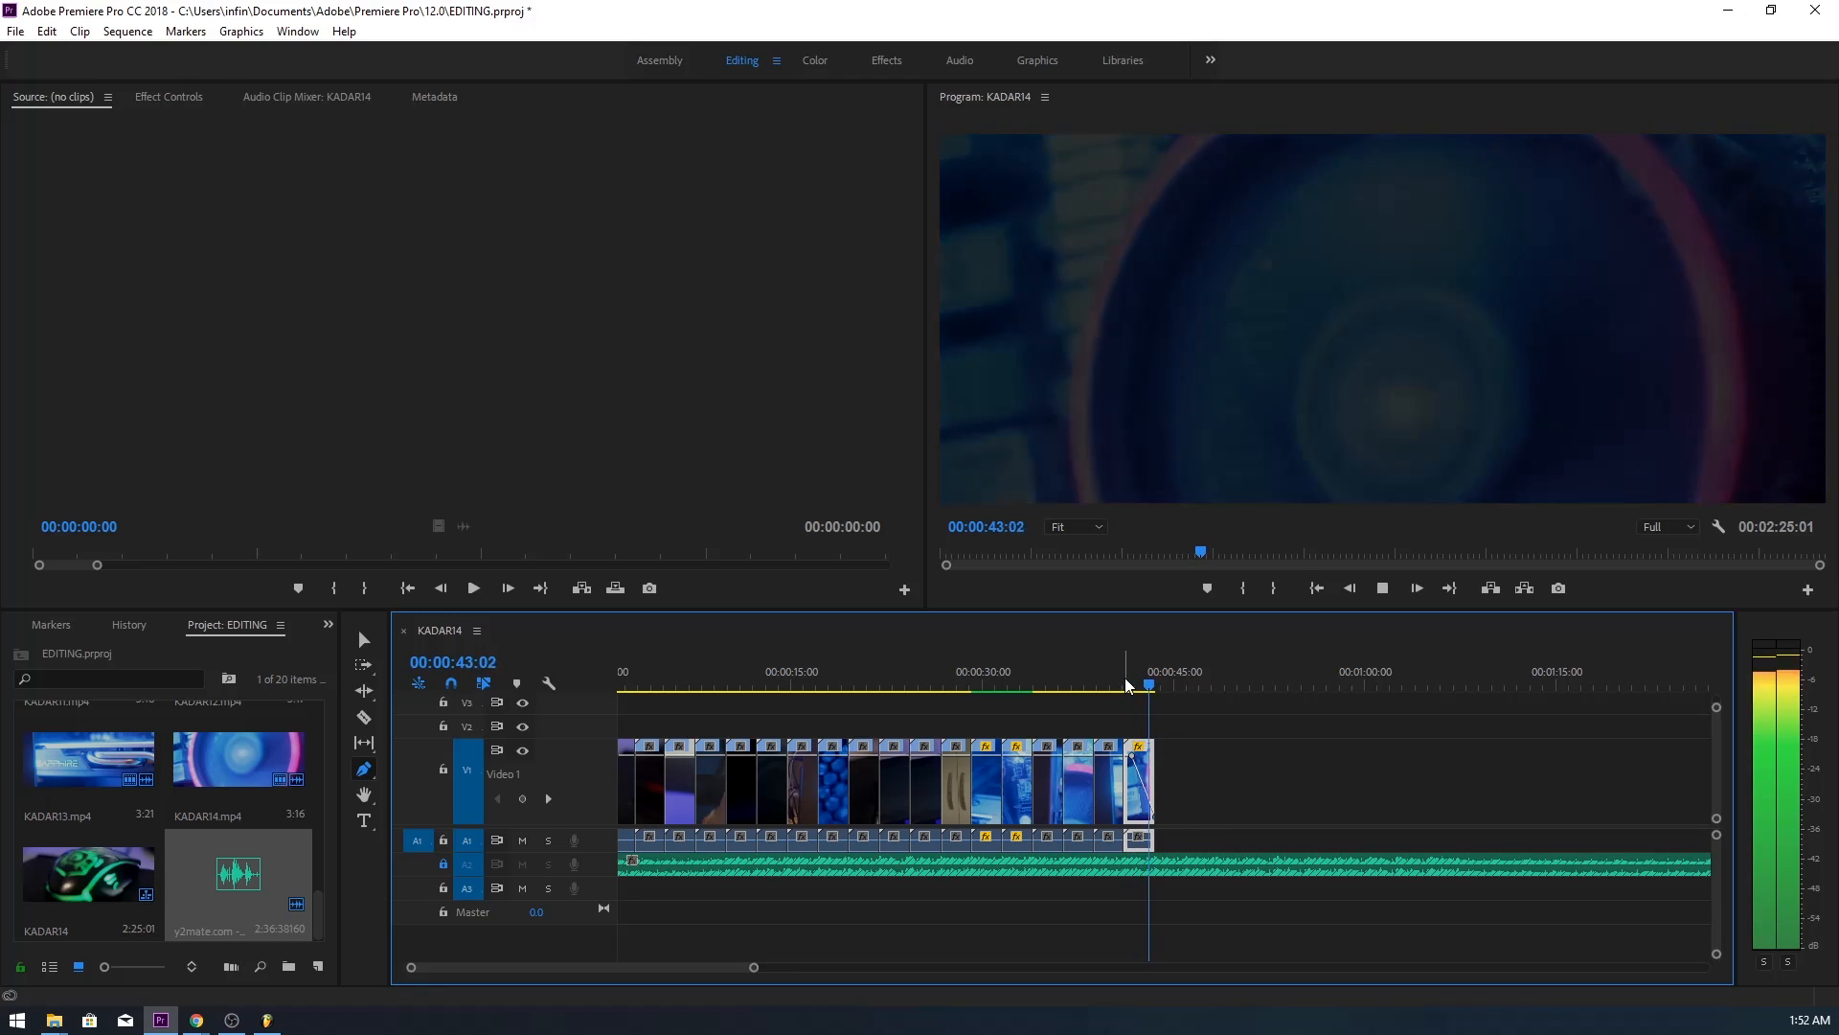
key("space")
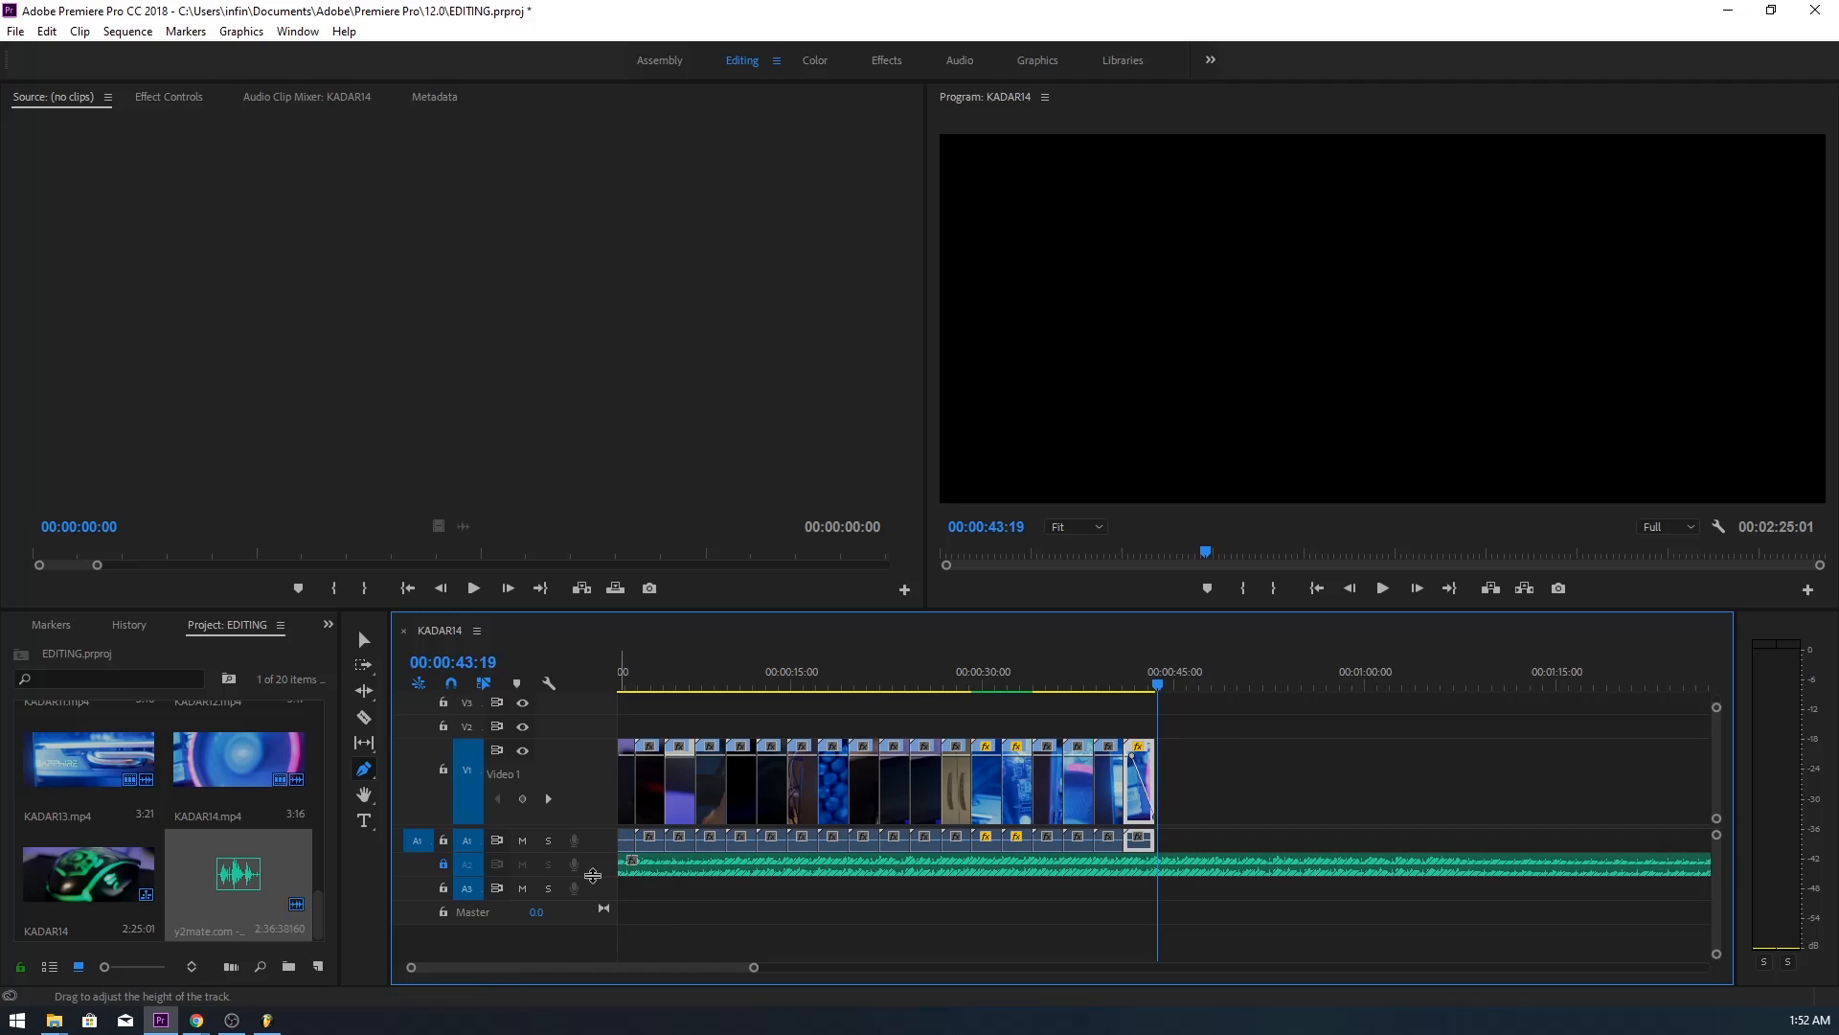
- Unlock the music track A2, fade its volume down with keyframes from 00:00:43:19 to about 00:00:53:00, and play back the fade
left_click_drag(593, 875, 593, 901)
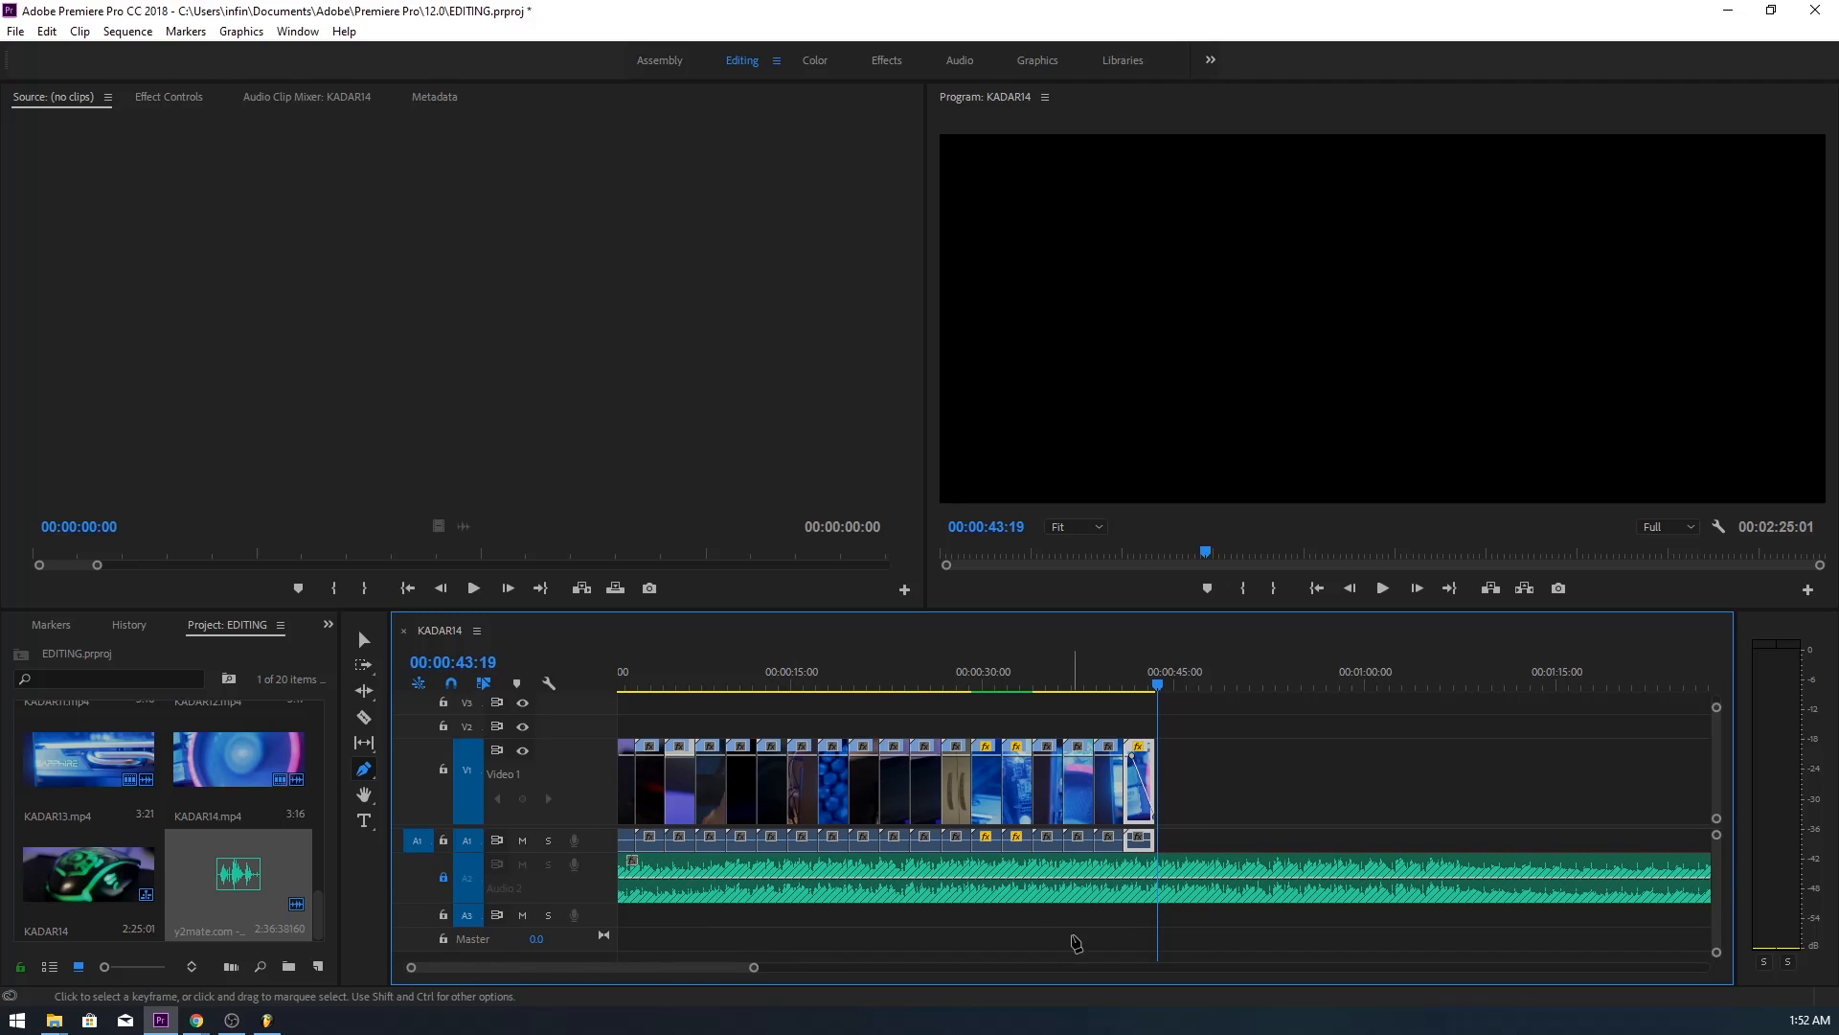
left_click(479, 876)
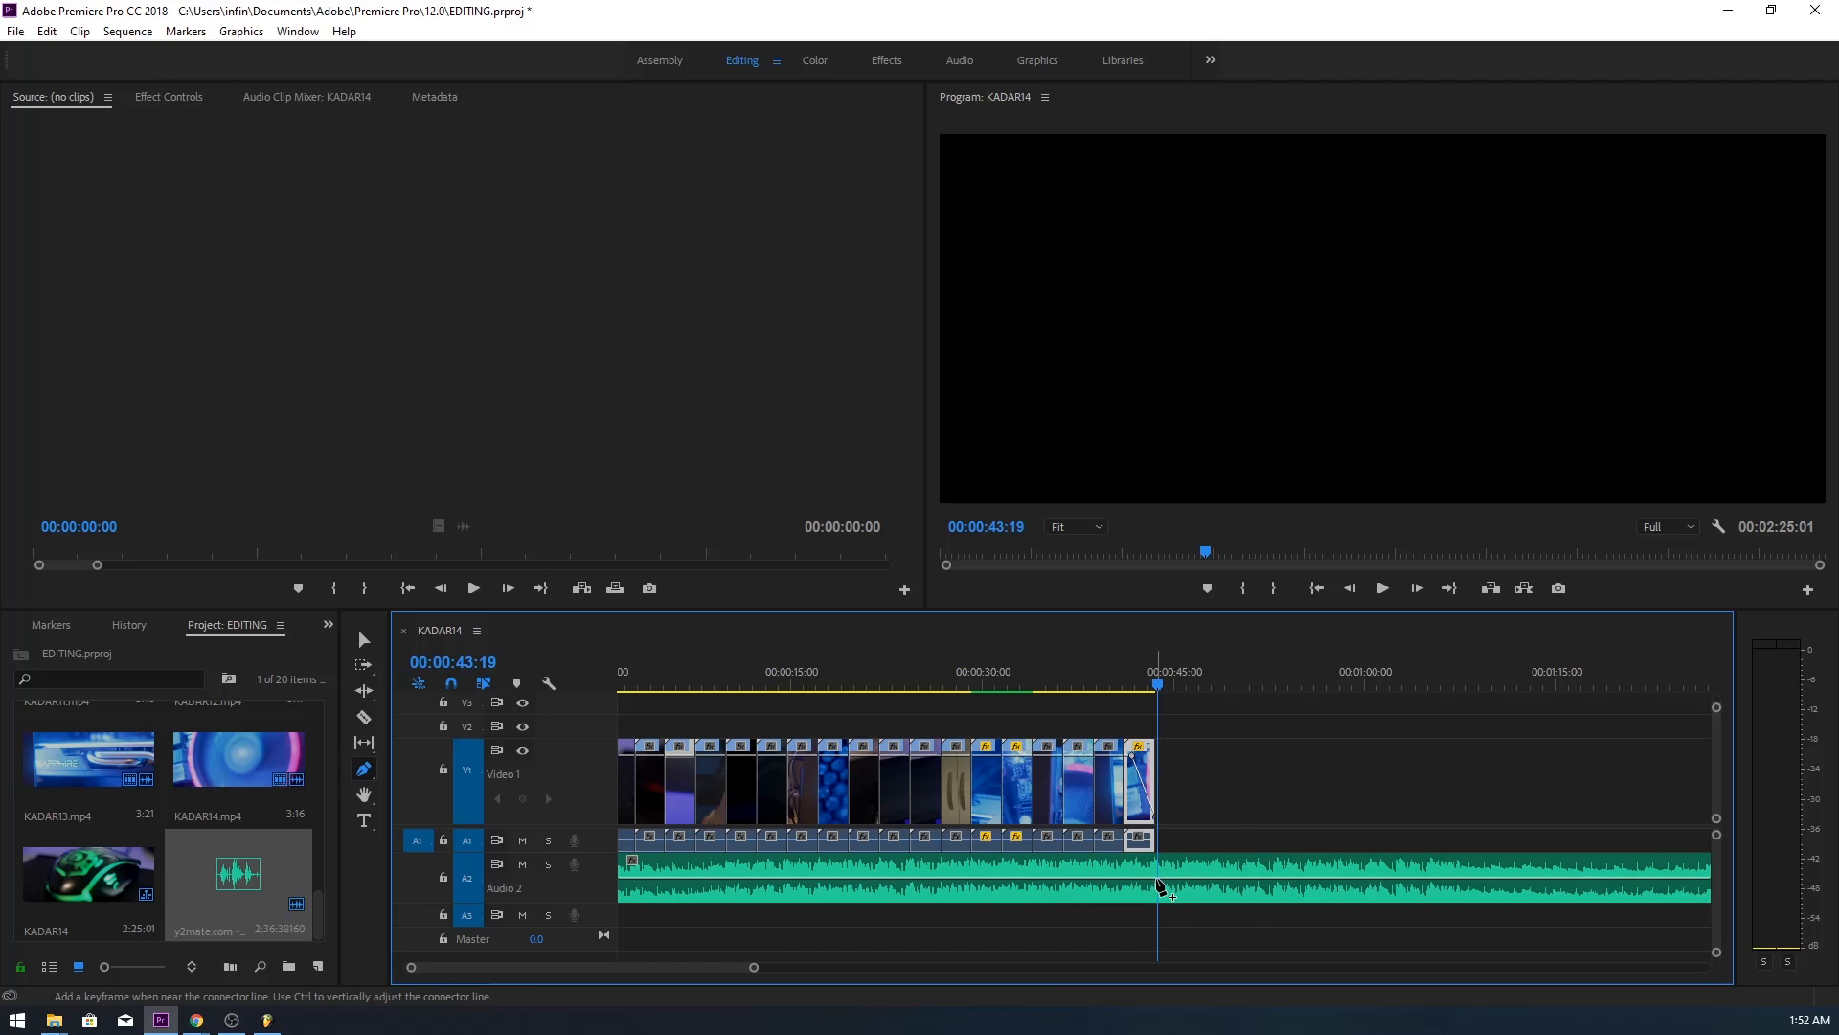
left_click(1158, 880)
left_click_drag(1234, 880, 1271, 895)
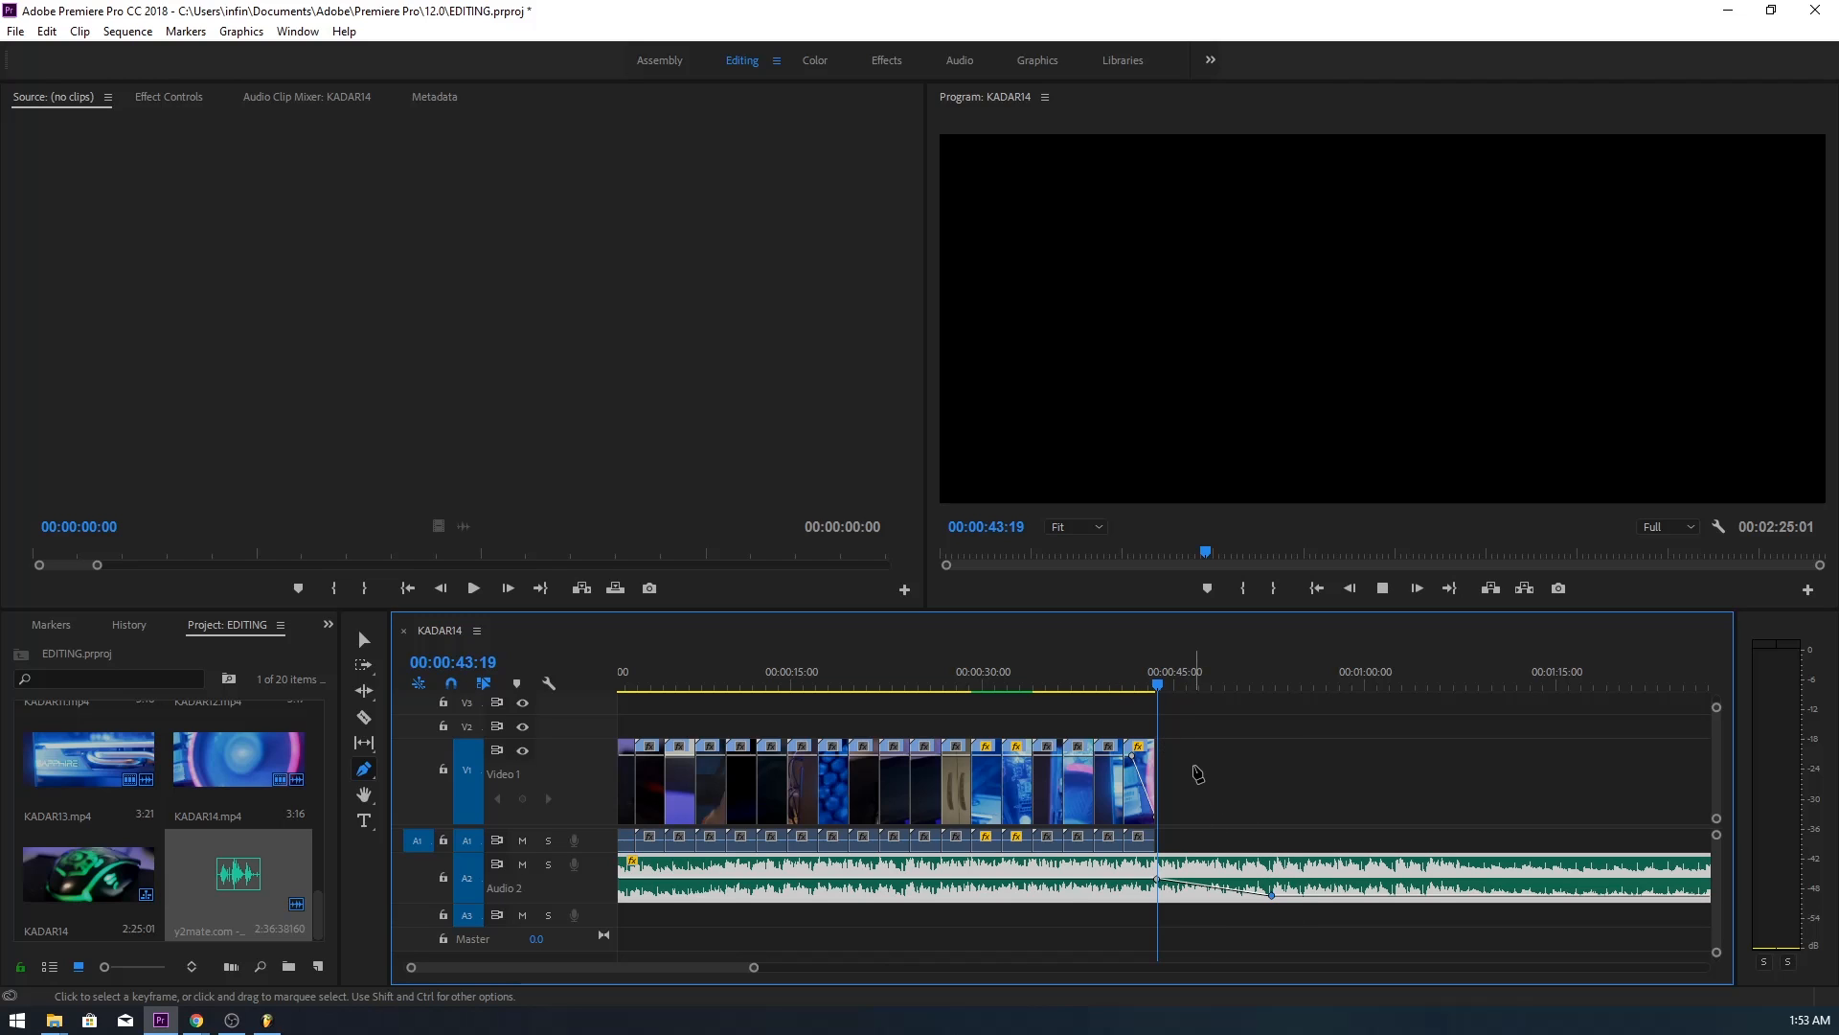
key("space")
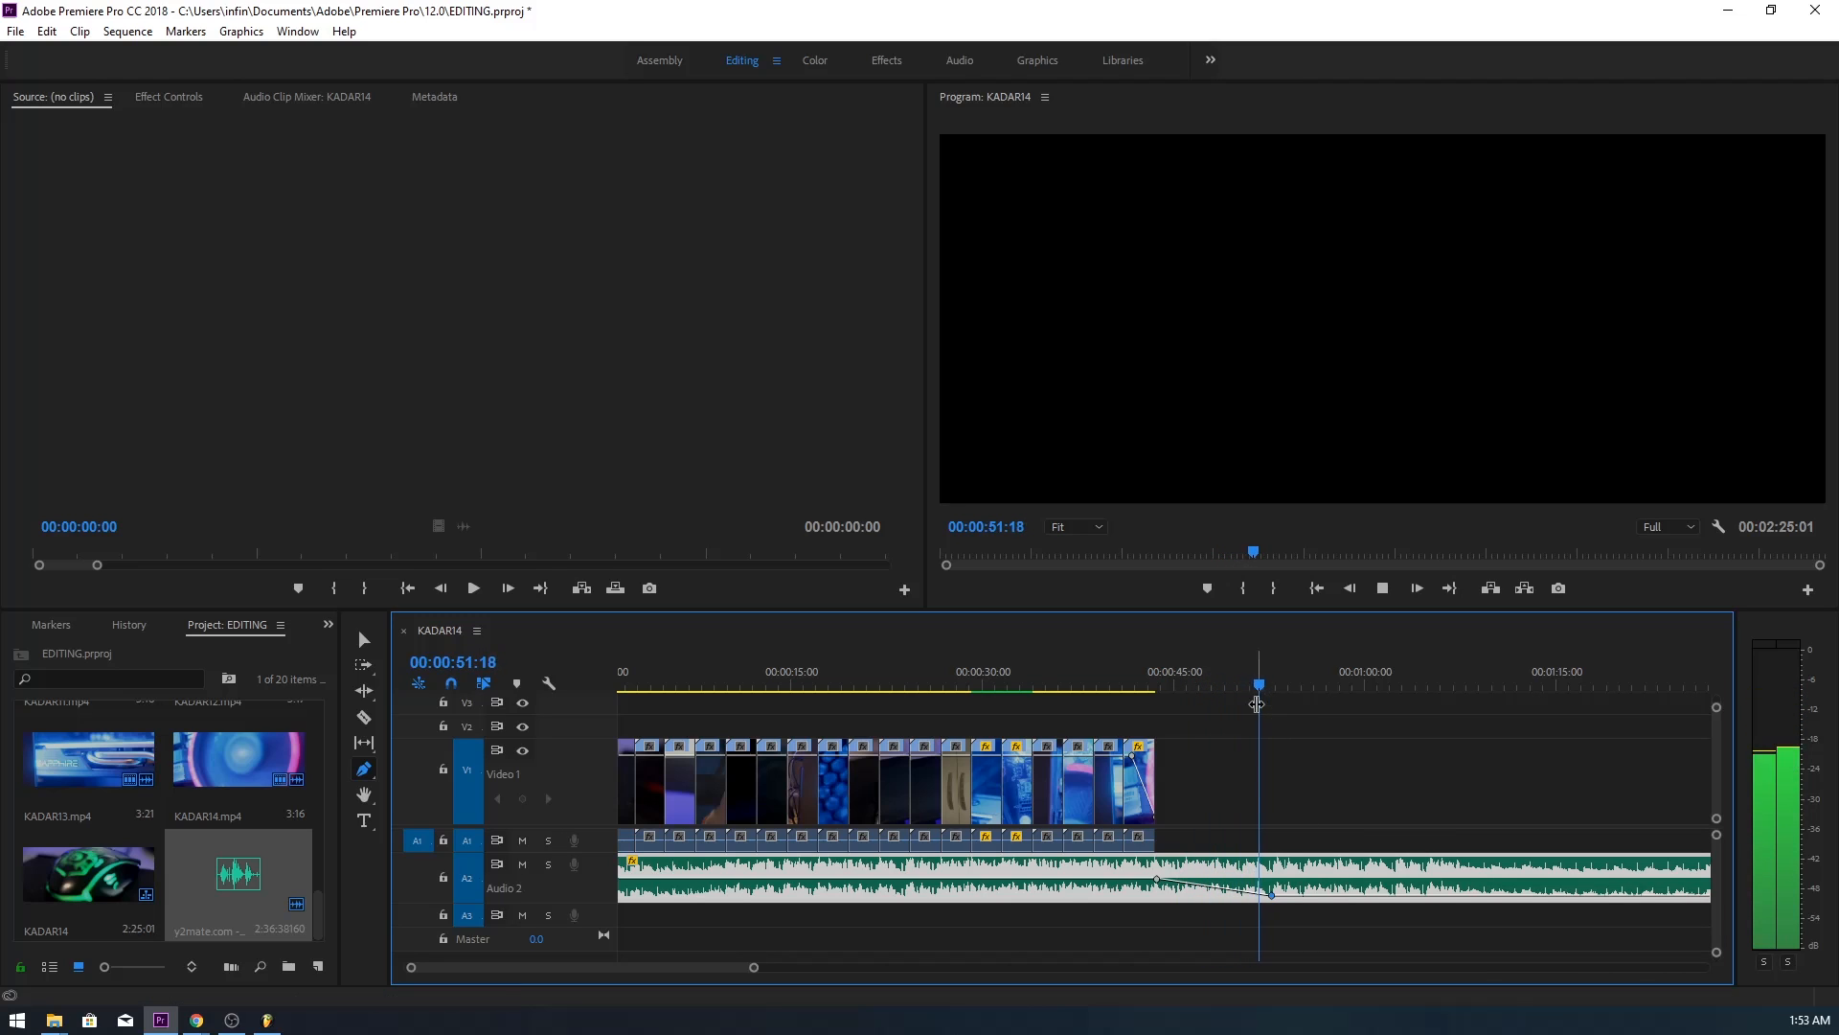
- Cut the background music at 00:00:53:01 and delete the remainder after the cut
left_click_drag(1270, 686, 1275, 683)
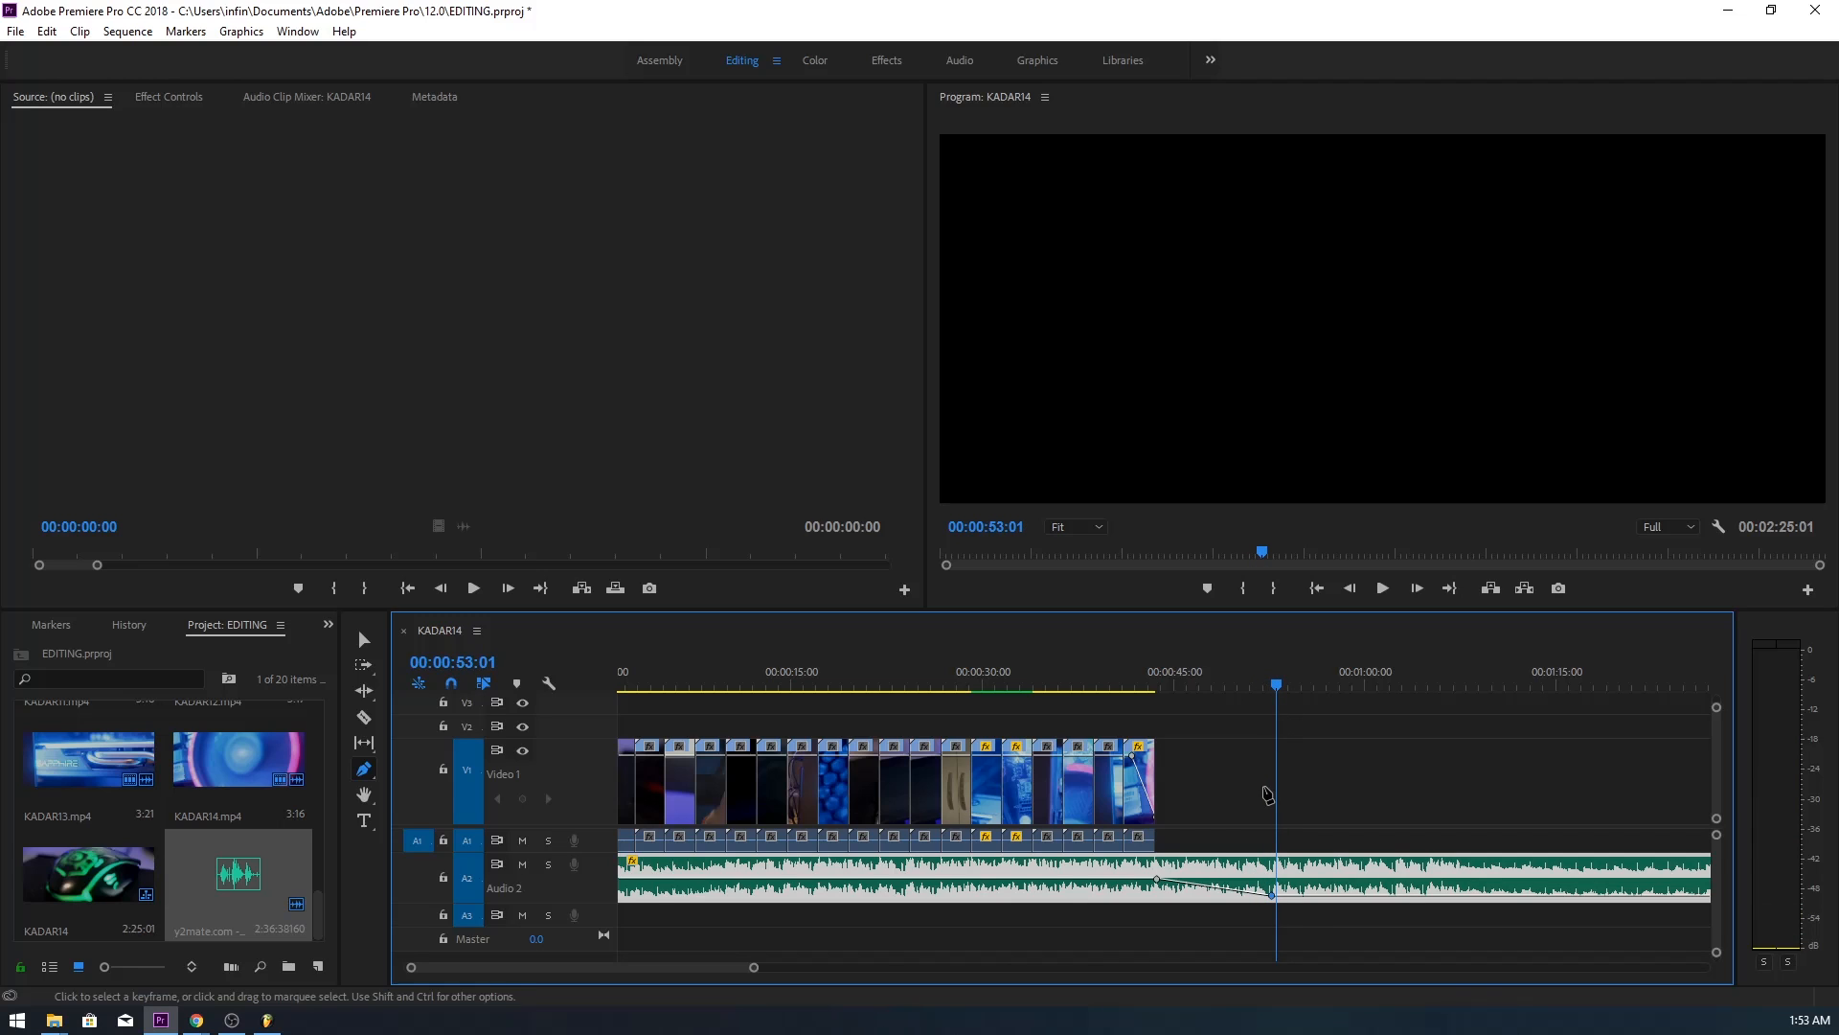
key("ctrl+k")
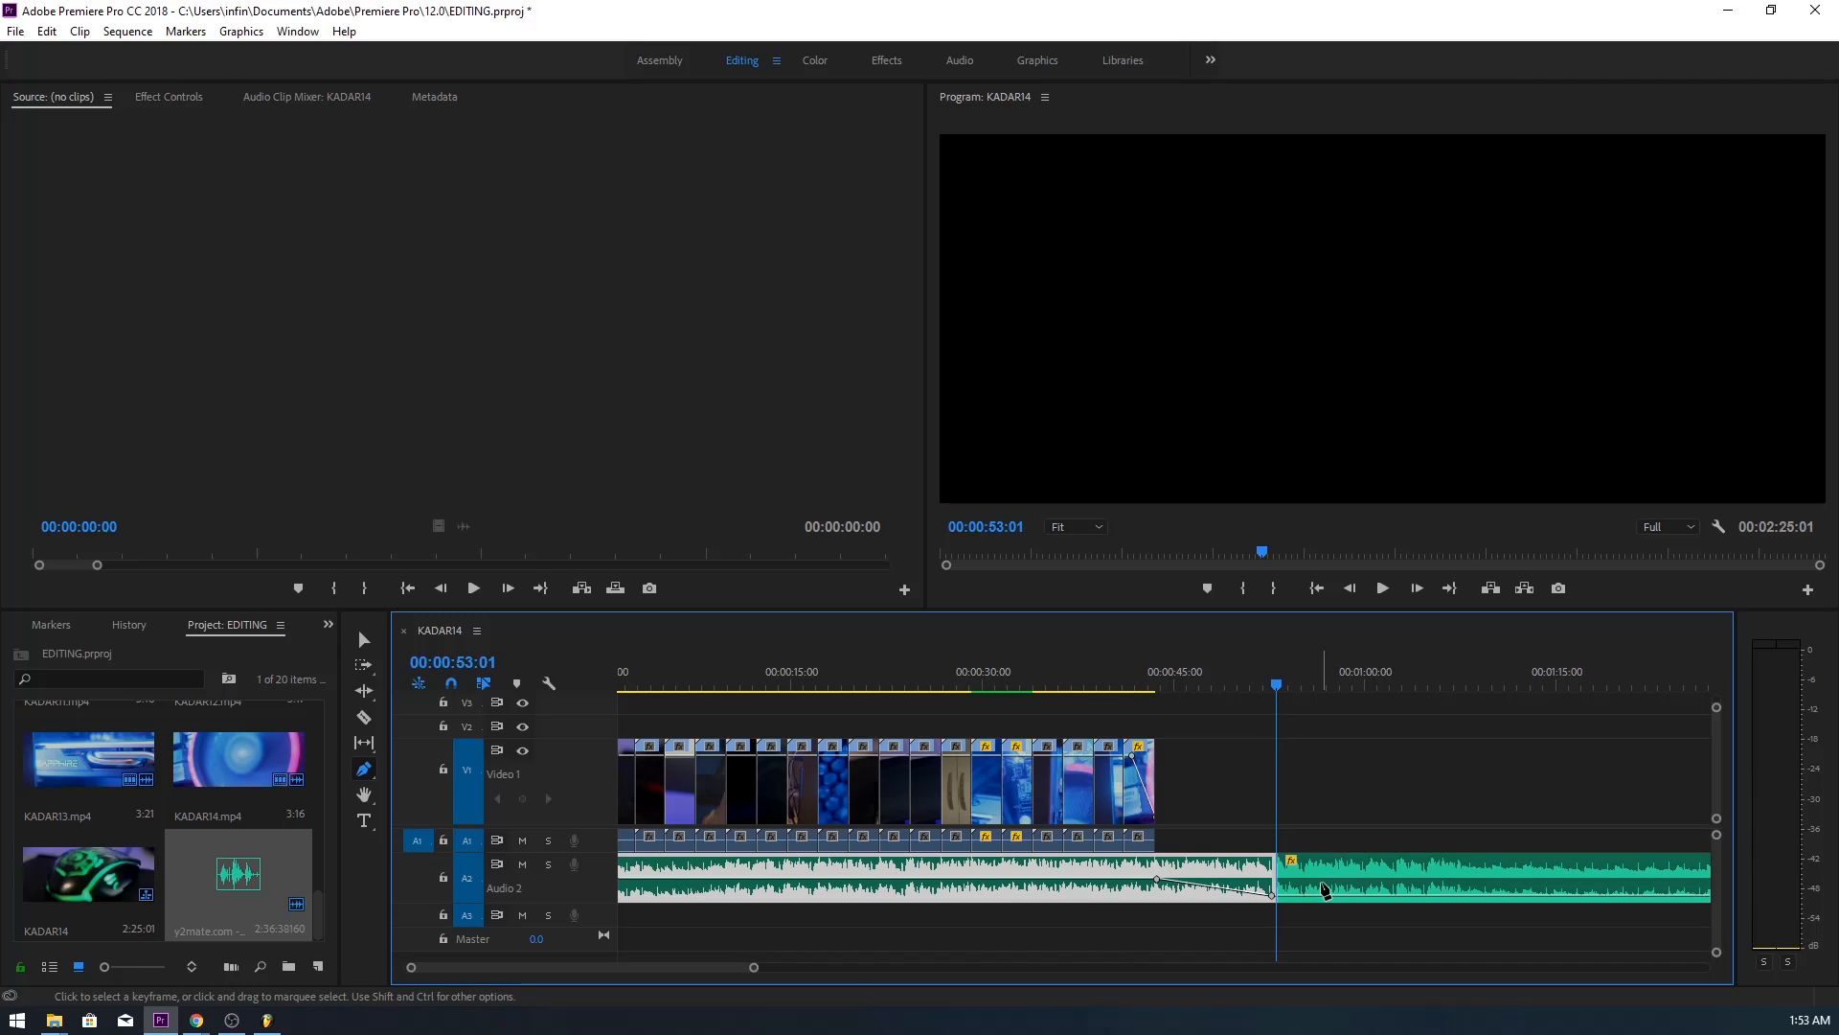
key("v")
left_click(1331, 873)
key("Delete")
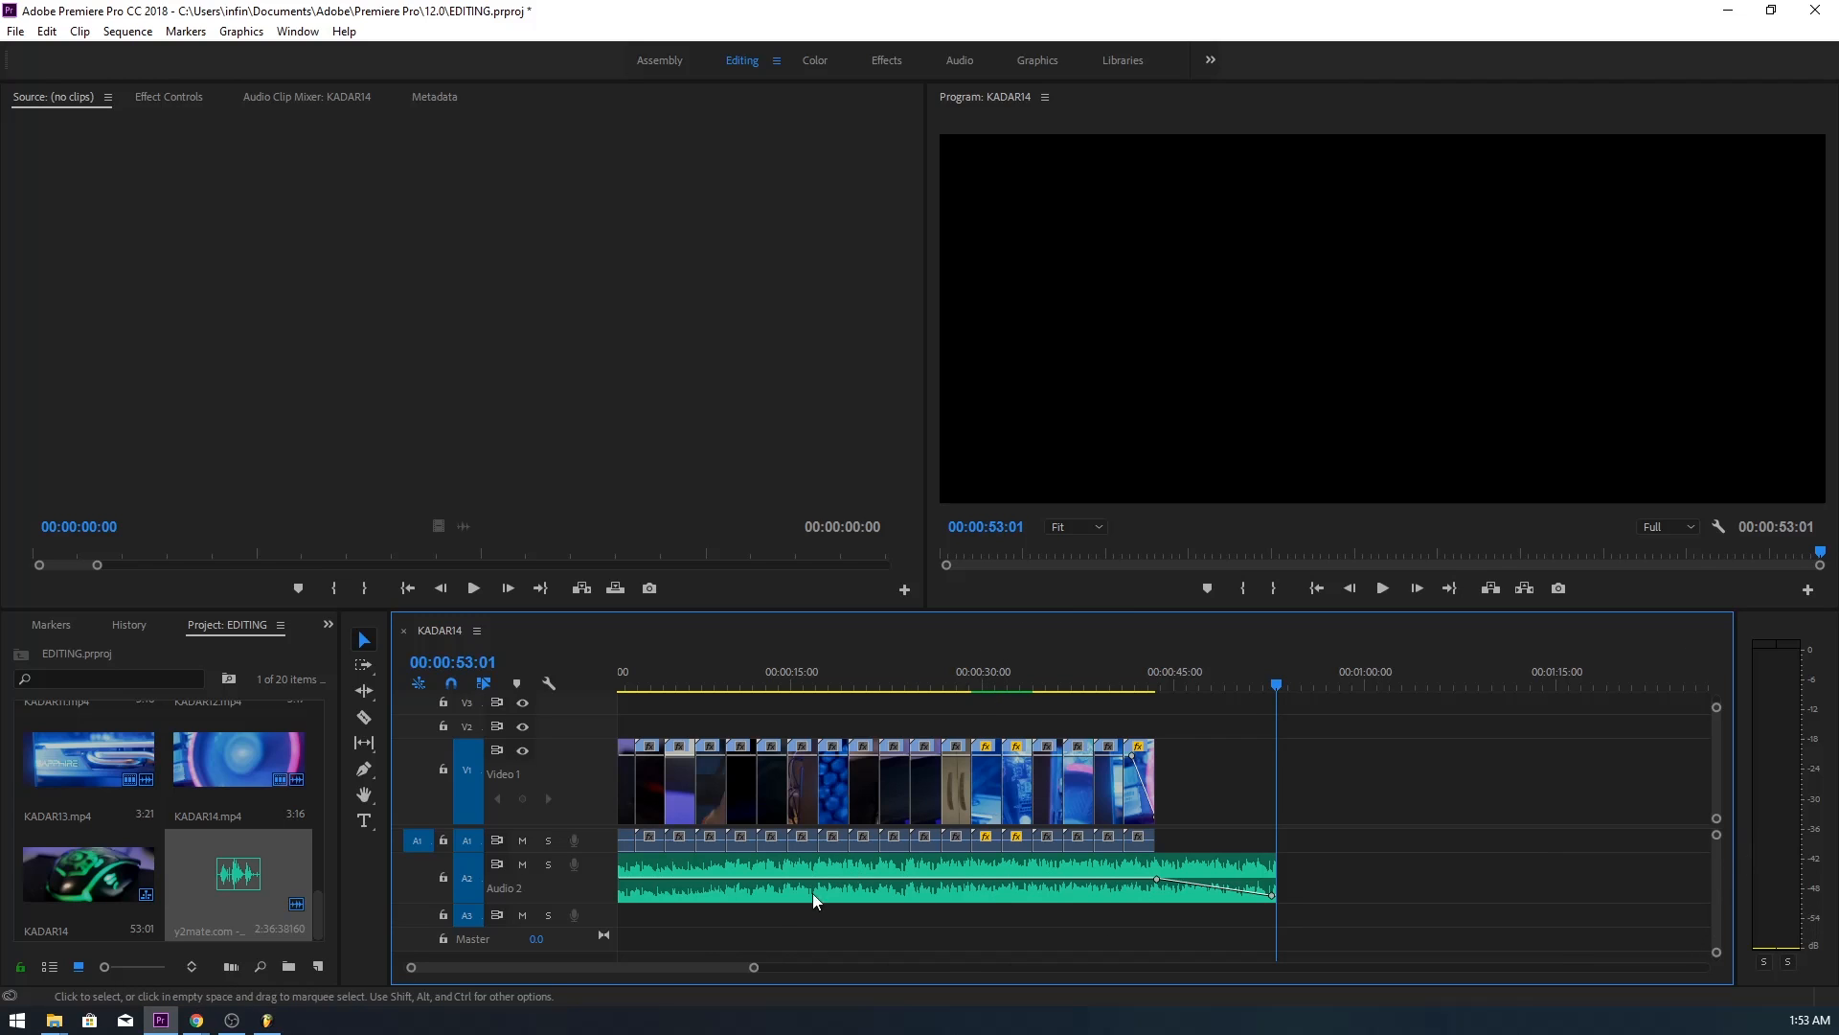
left_click_drag(665, 965, 630, 966)
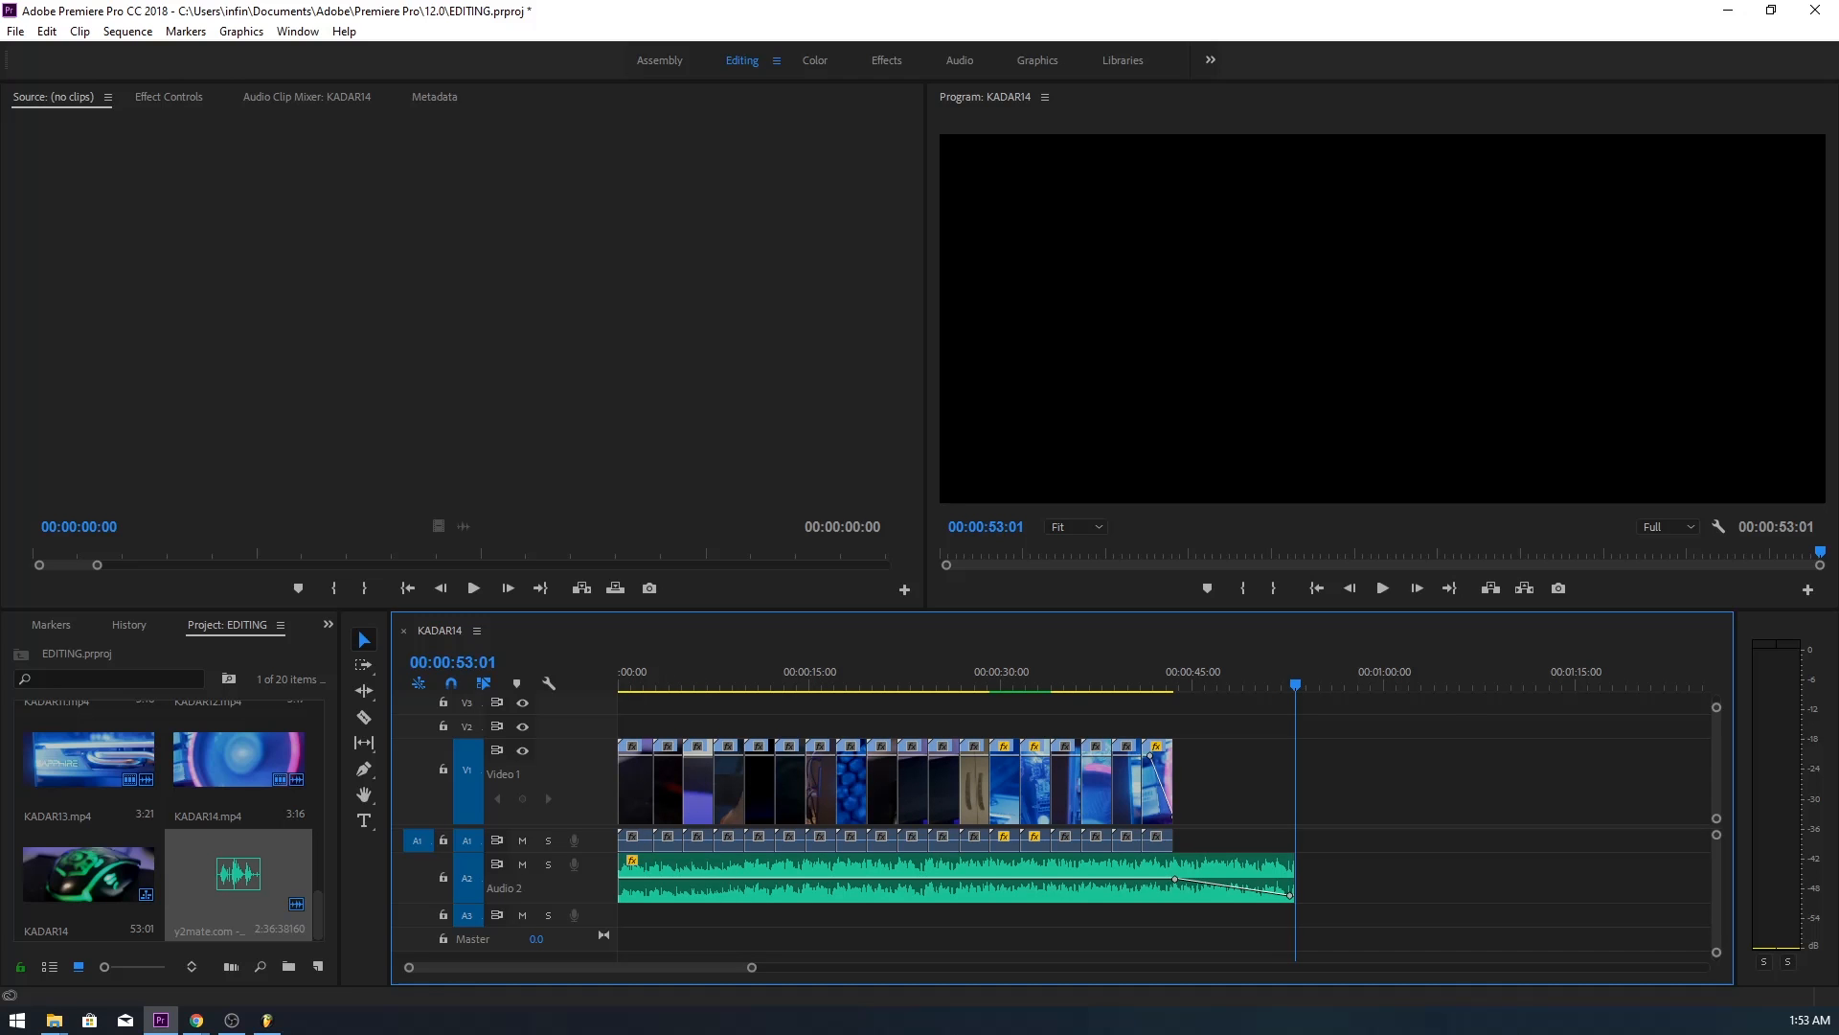
- Add AMBIENCE.mp3 at the sequence start on a new audio track A4, and expand that track to show its volume line
key("ctrl+m")
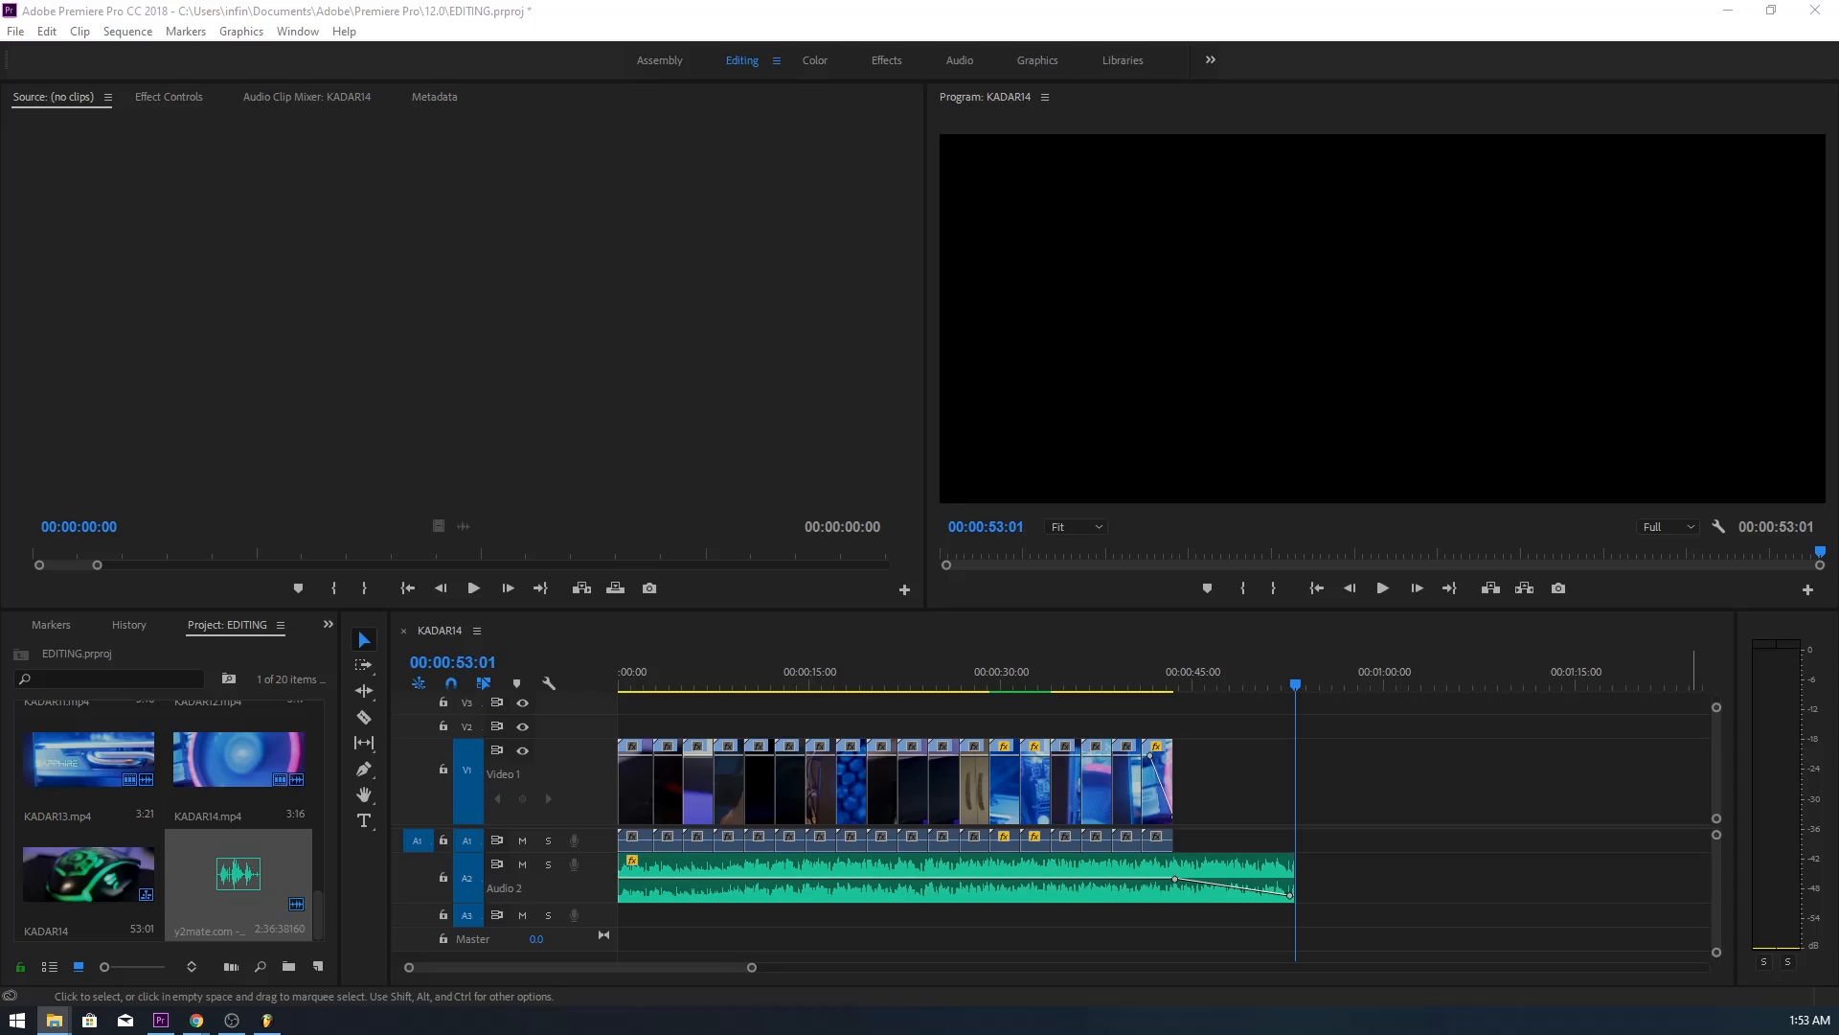
left_click_drag(161, 1020, 617, 956)
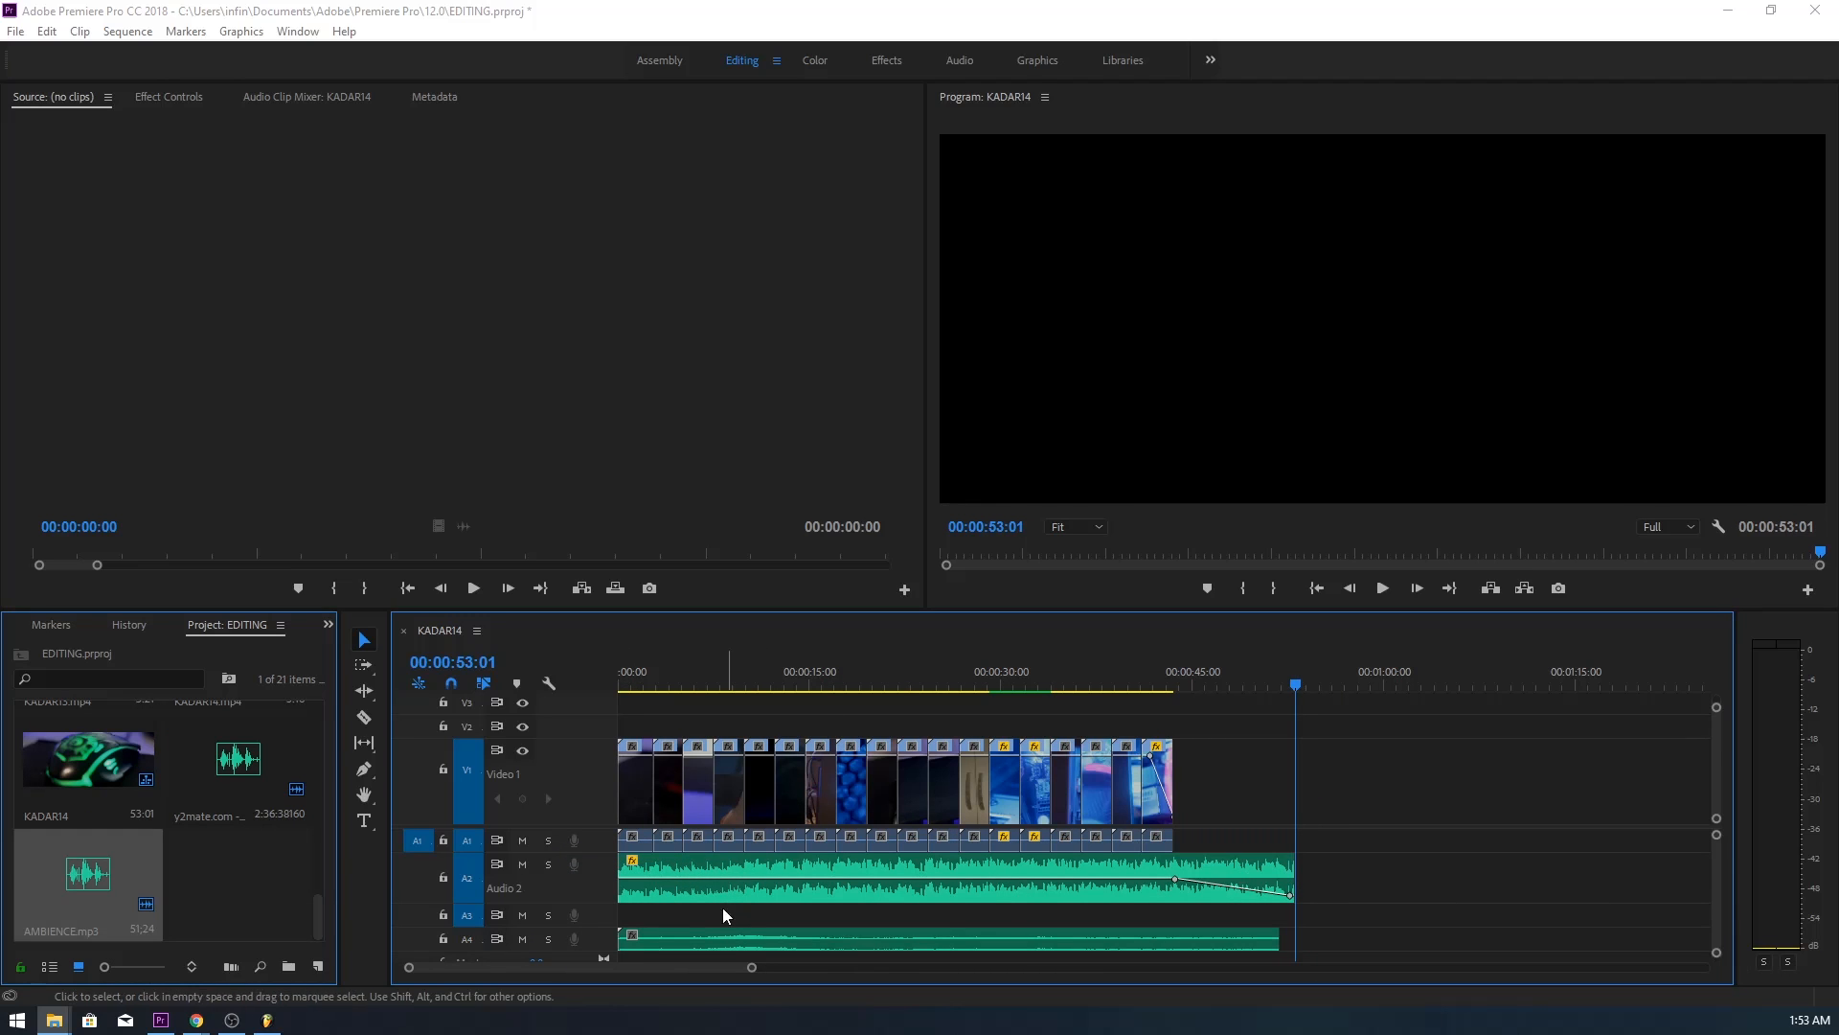
left_click_drag(587, 902, 587, 875)
double_click(591, 917)
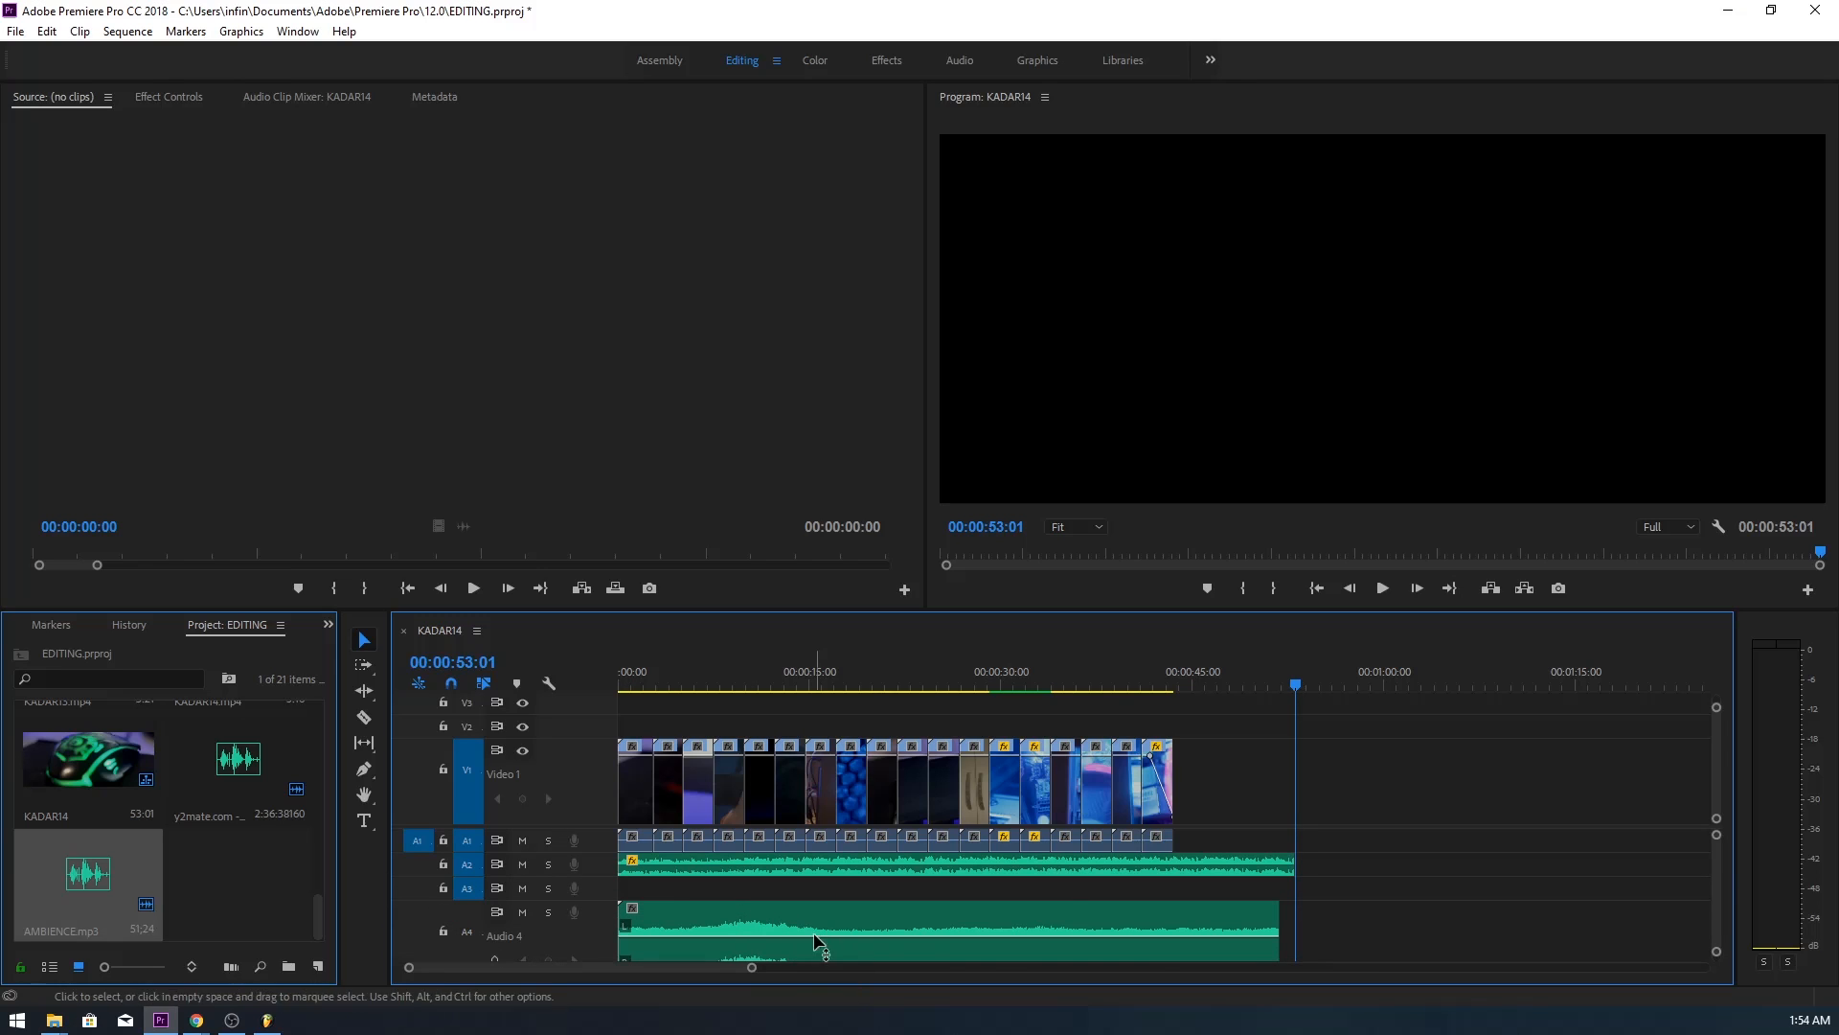
scroll(1719, 869, "down", 2)
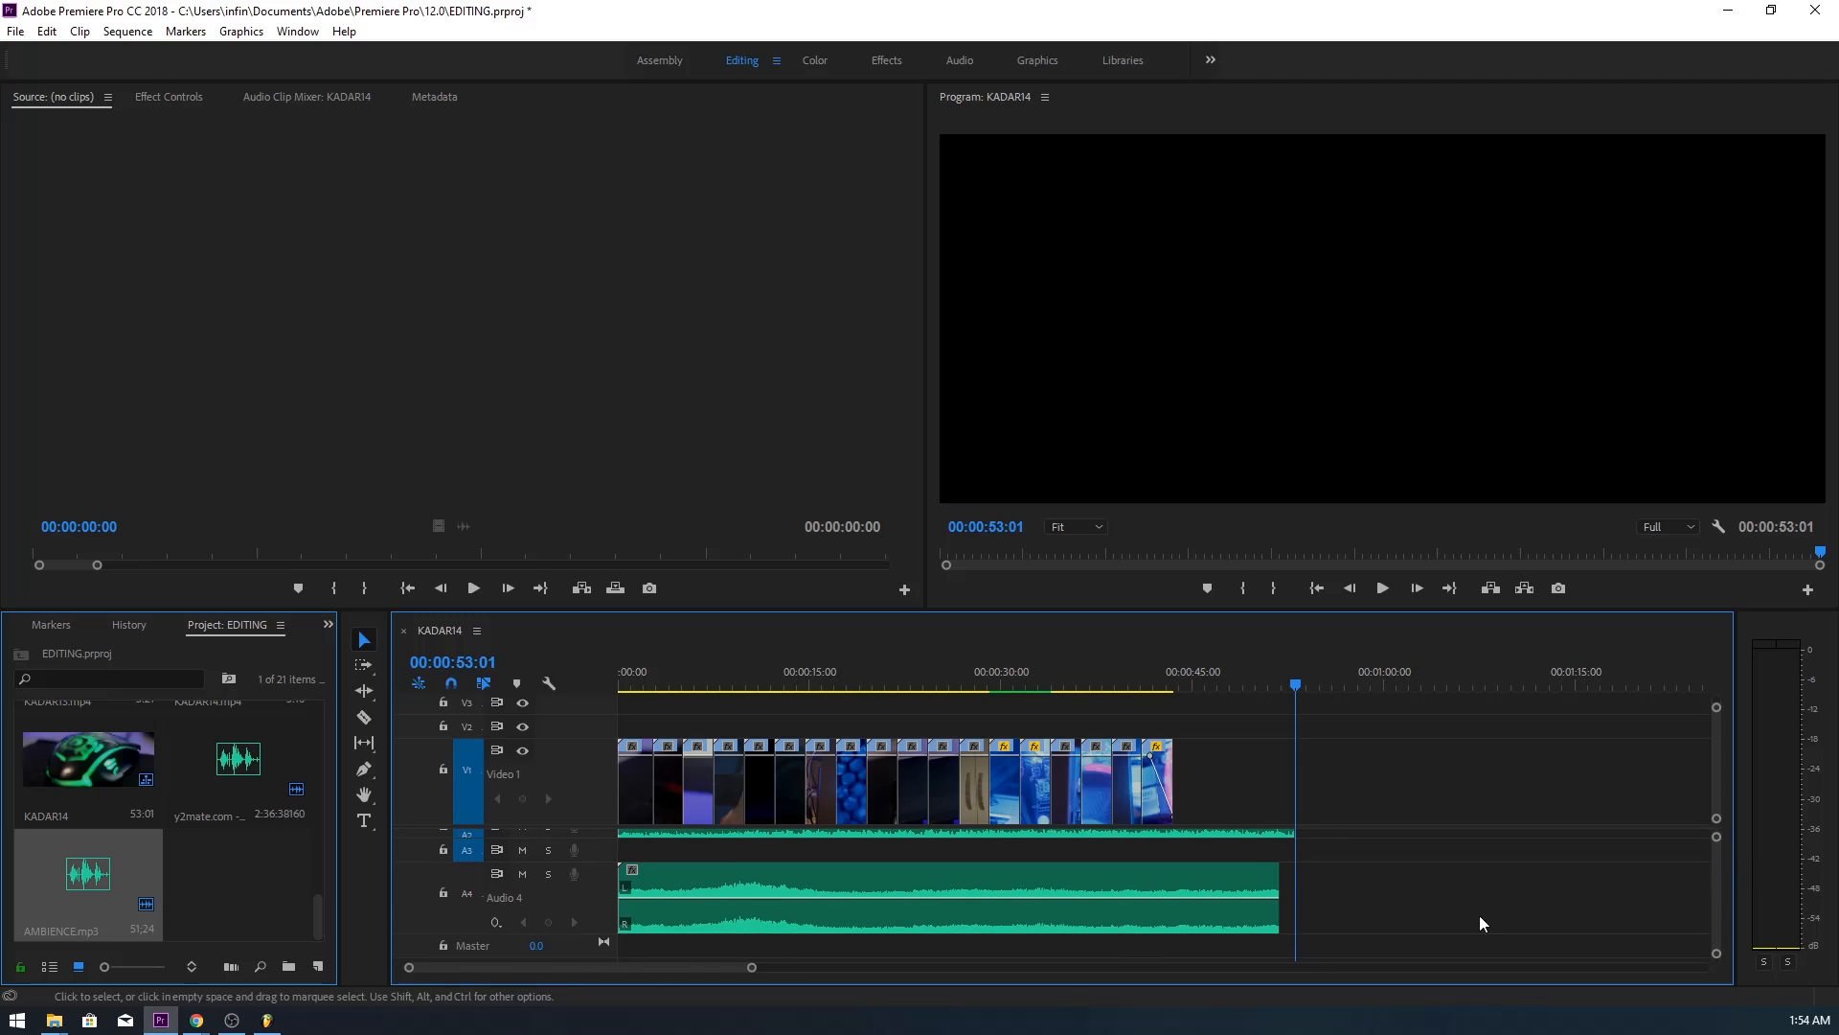
- Raise the AMBIENCE.mp3 clip's volume to about 3 dB and add volume keyframes for a short fade-out at its end and fade-in at its start
left_click_drag(734, 895, 687, 894)
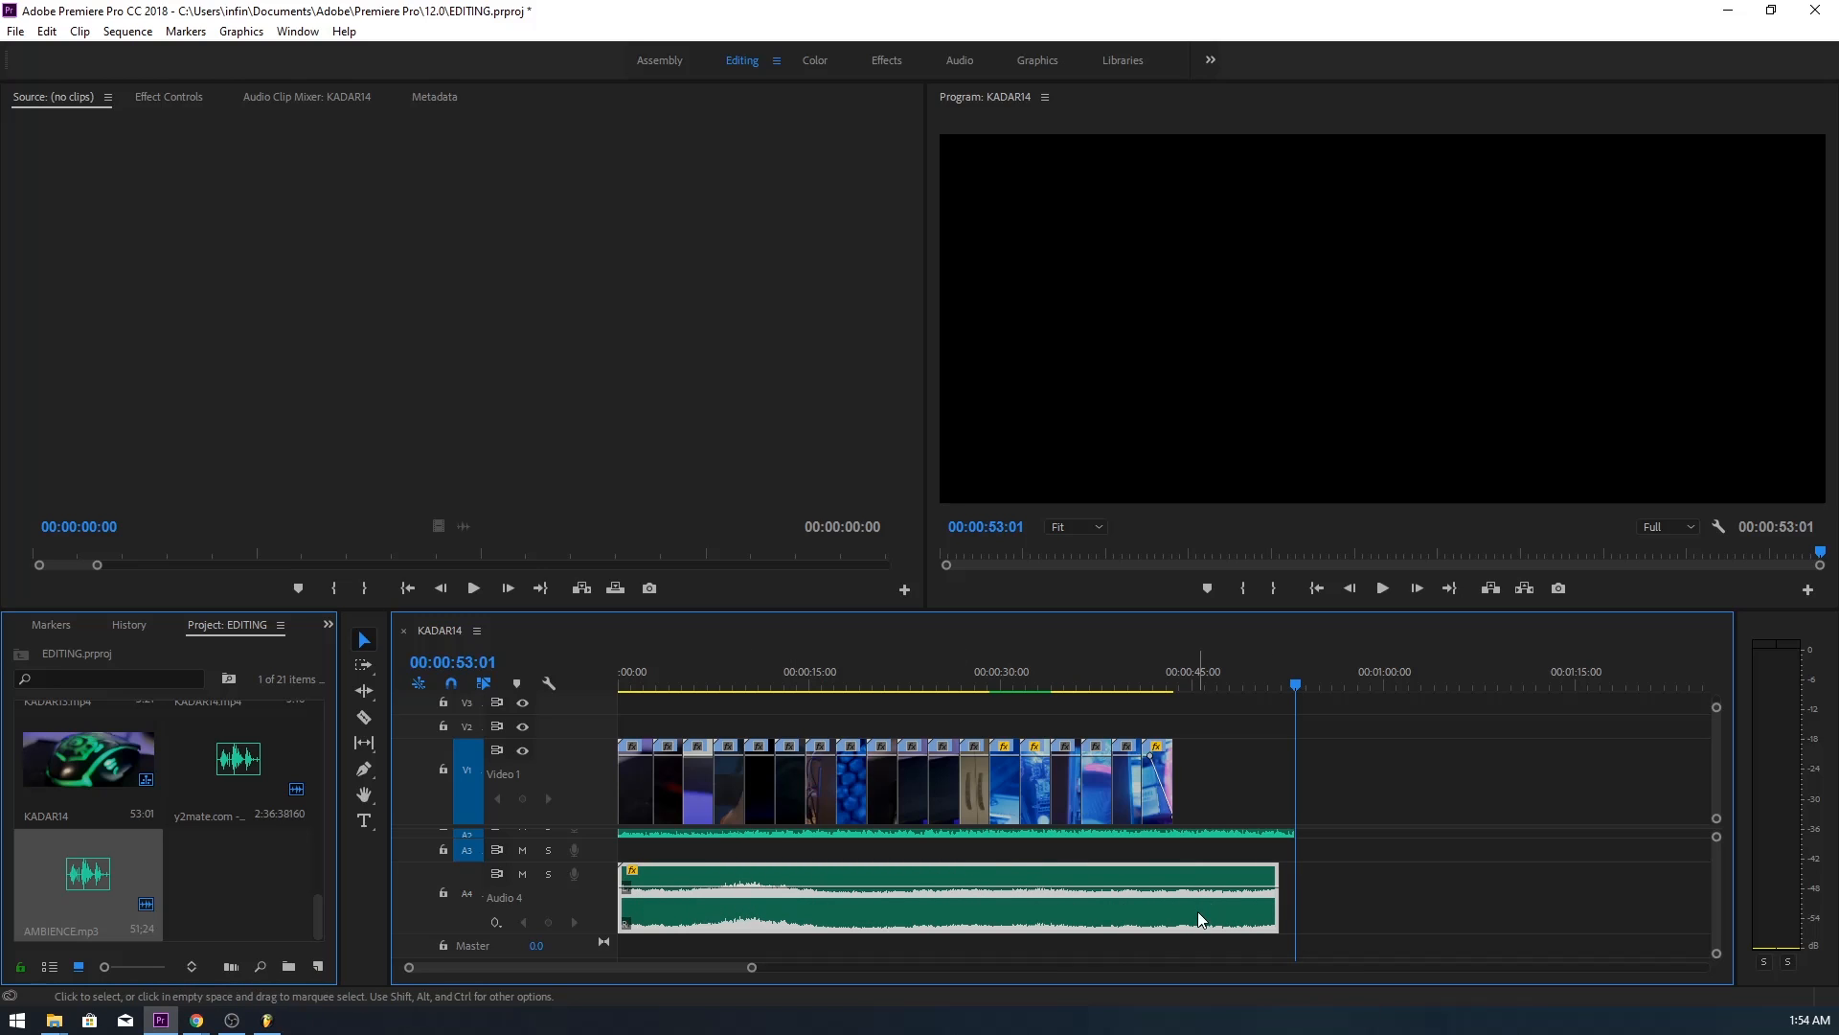
key("p")
left_click(1249, 888)
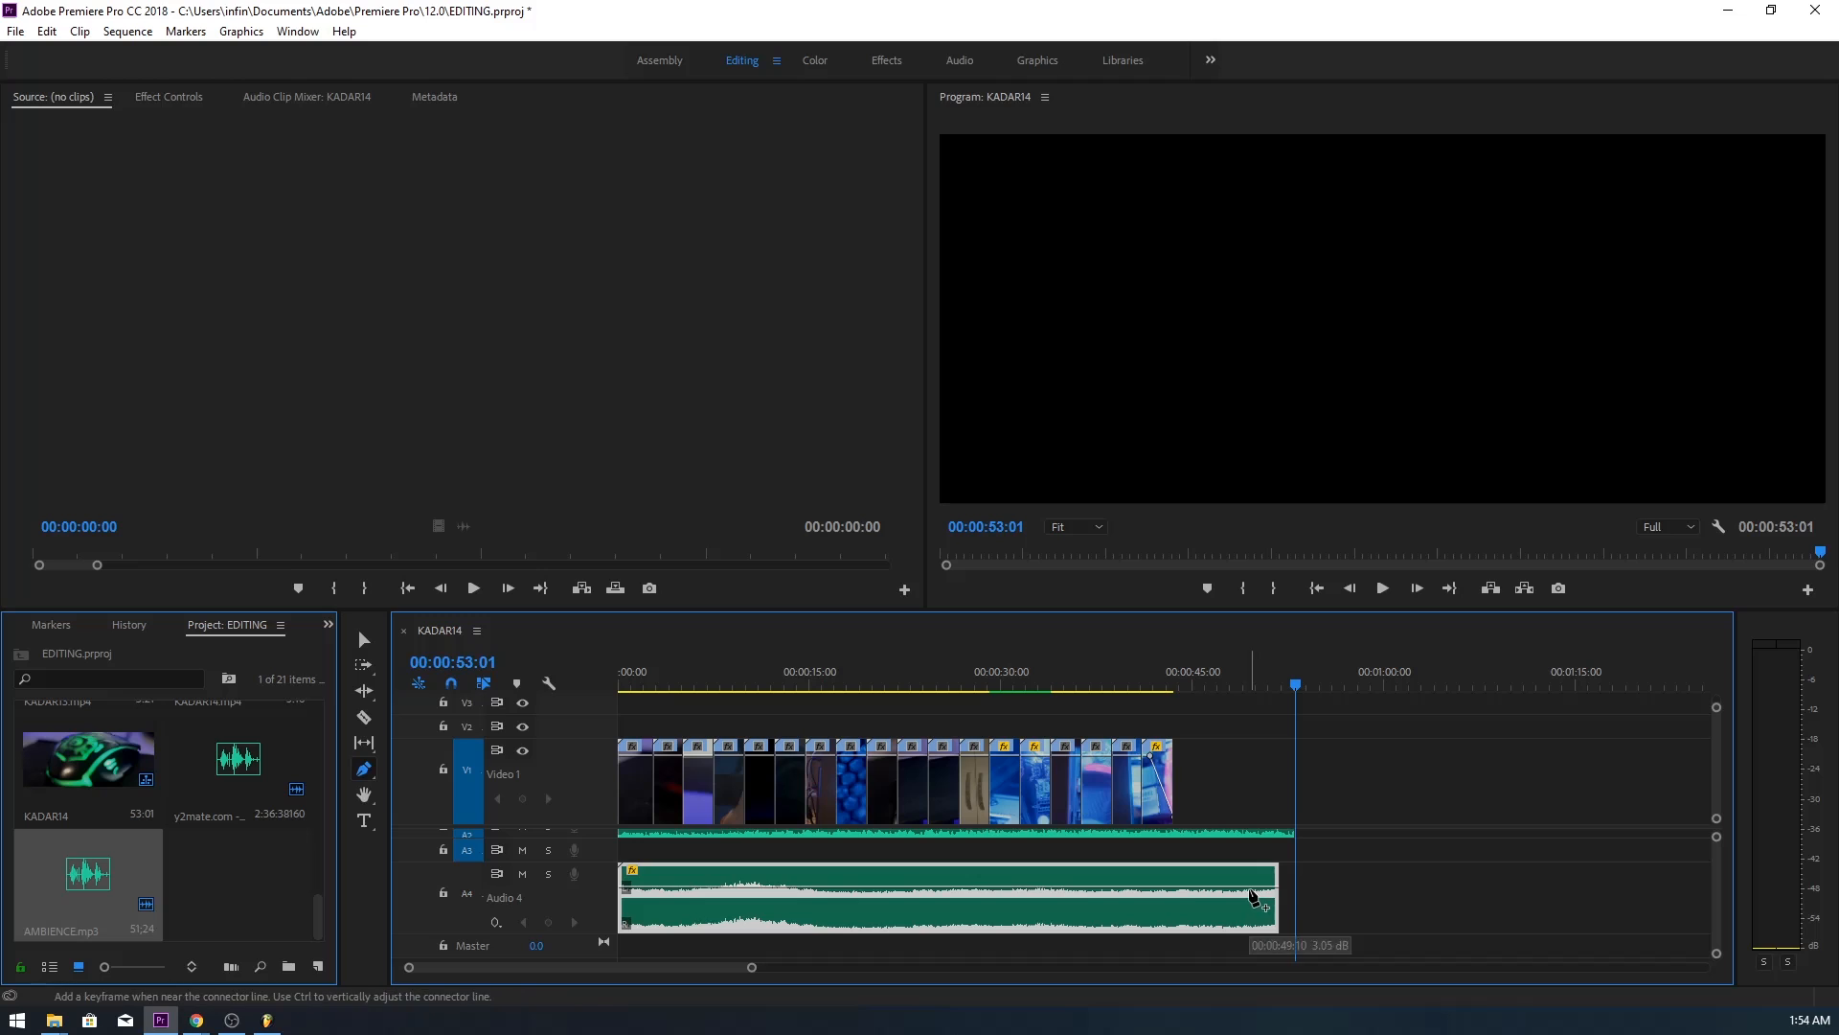
left_click_drag(1275, 888, 1297, 1006)
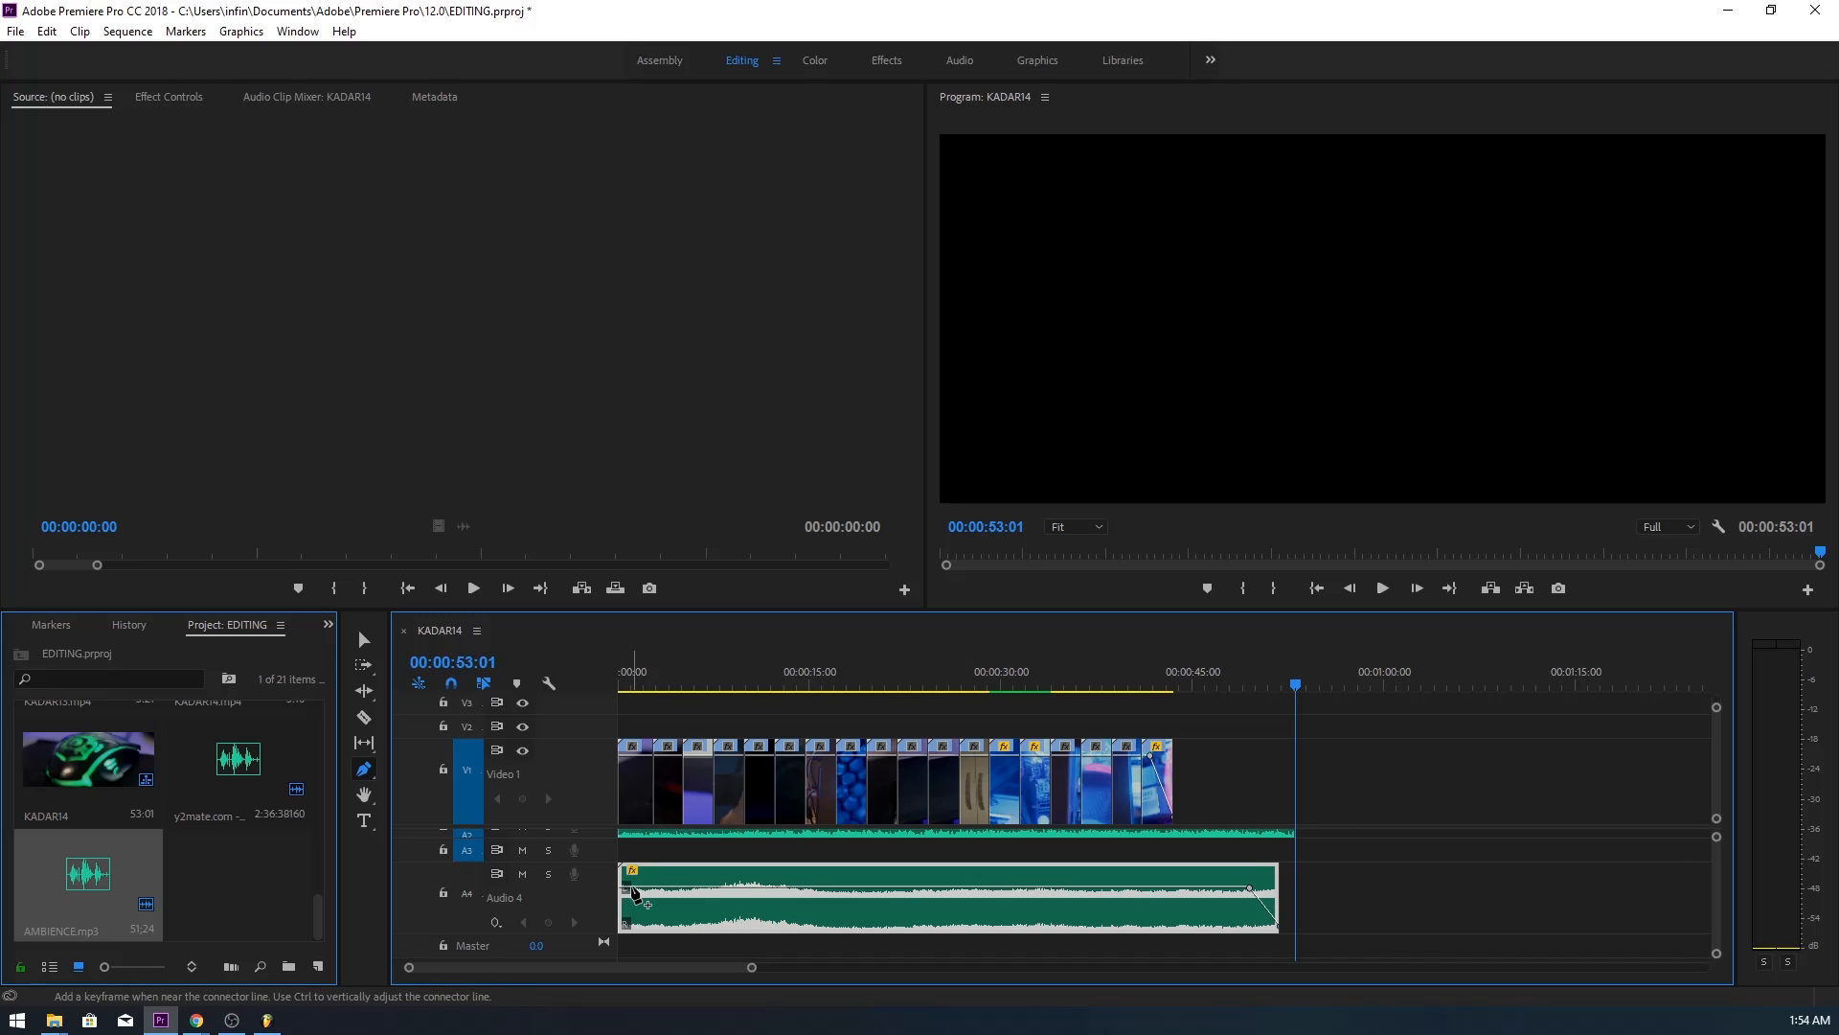
left_click(631, 888)
left_click_drag(621, 888, 596, 931)
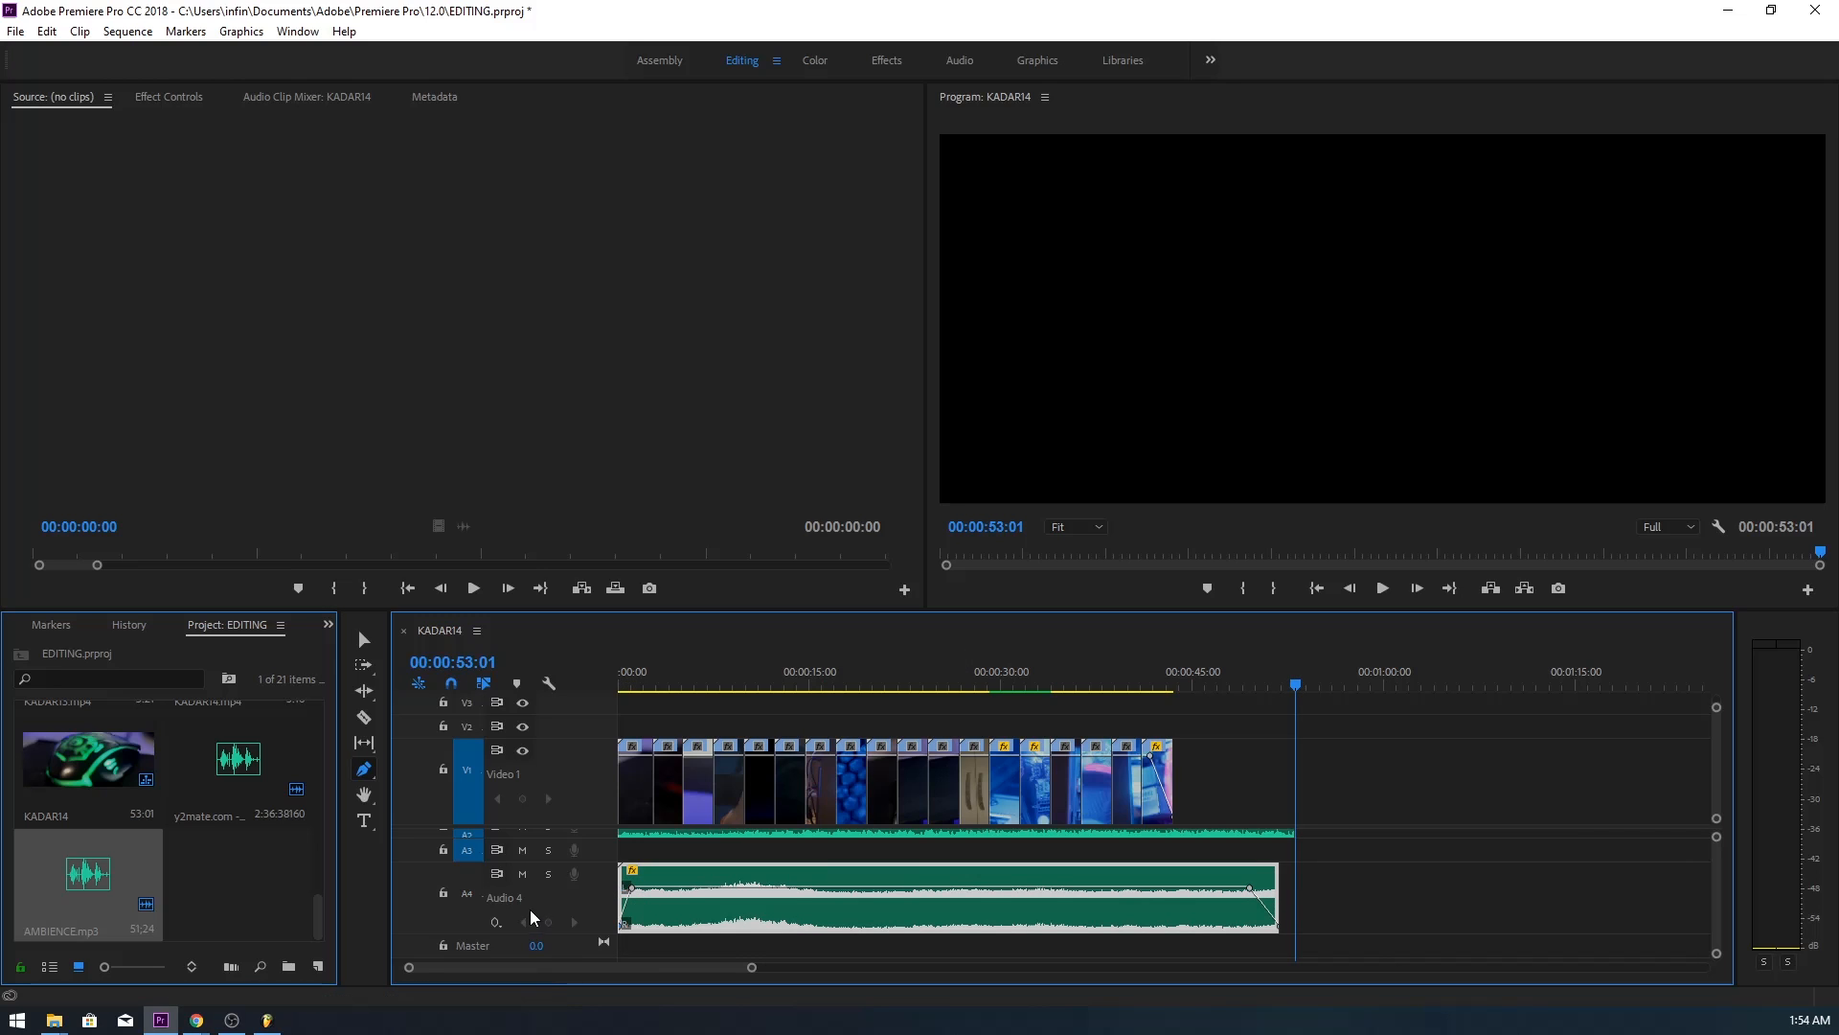
- Listen to the ambience from the start and around 00:00:10:00 with the A2 music muted, and unmute the music
left_click(628, 673)
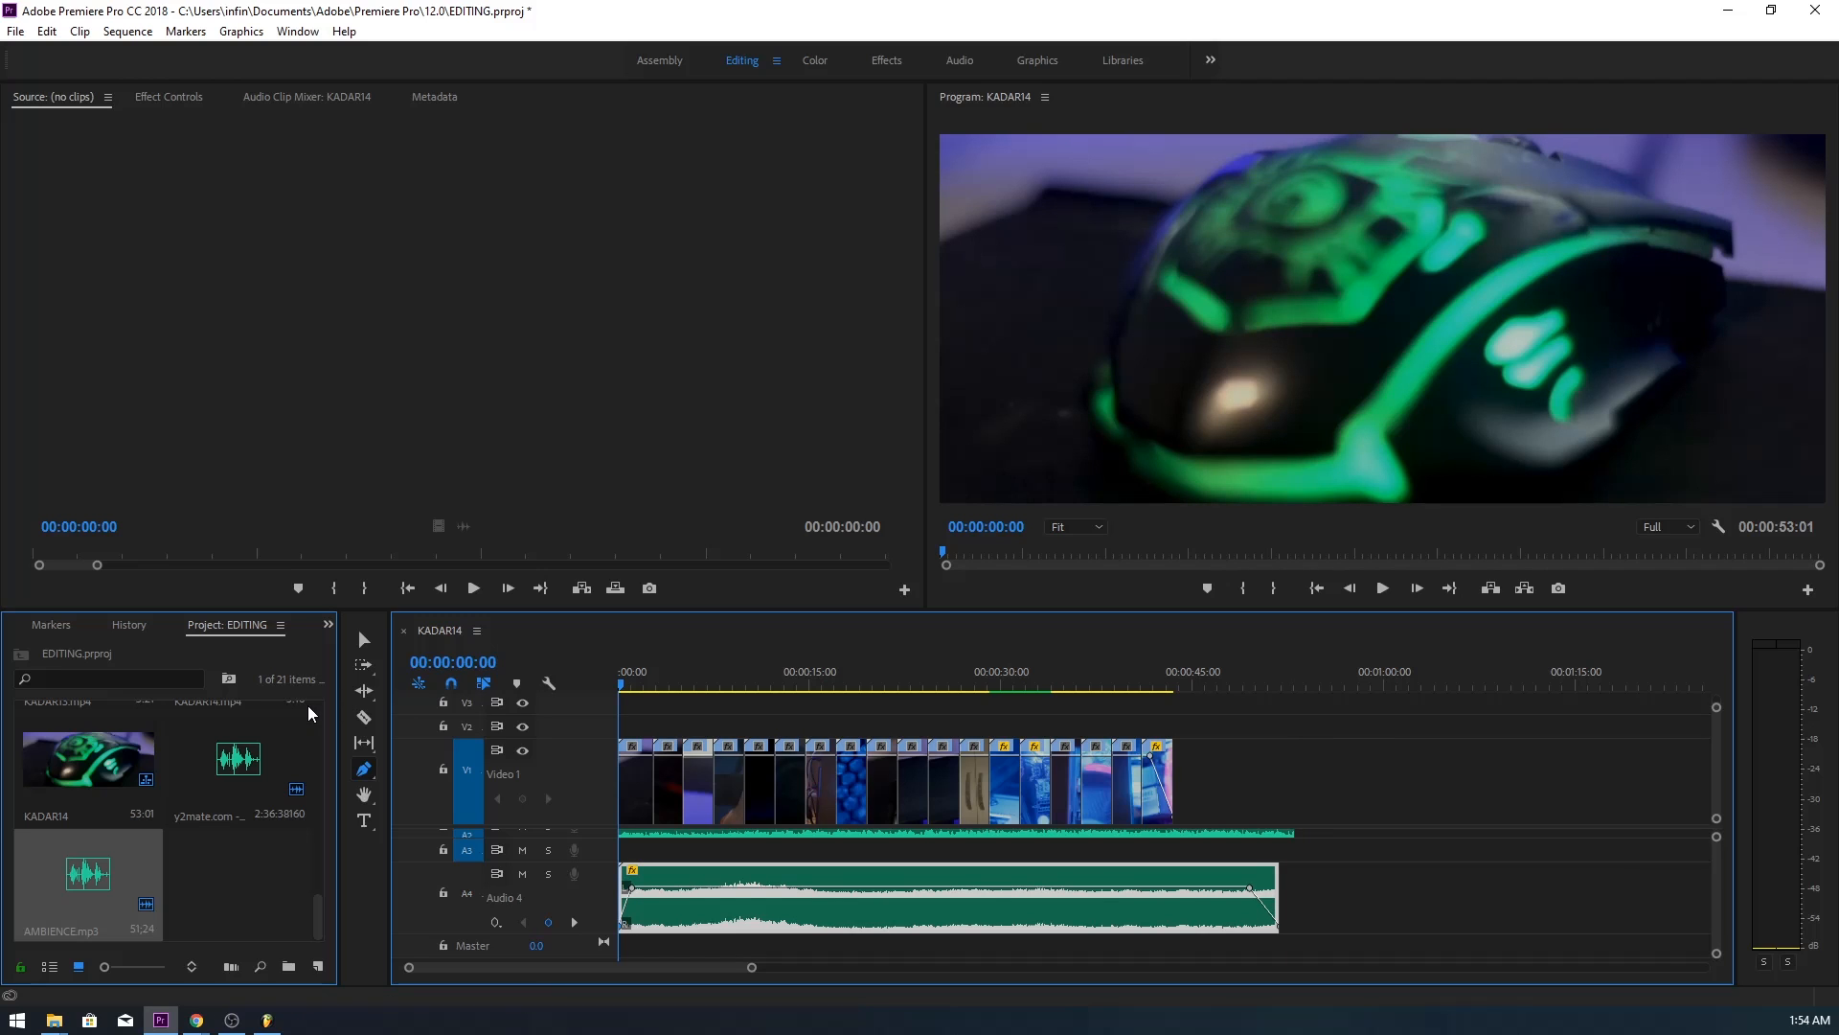
scroll(1722, 871, "up", 2)
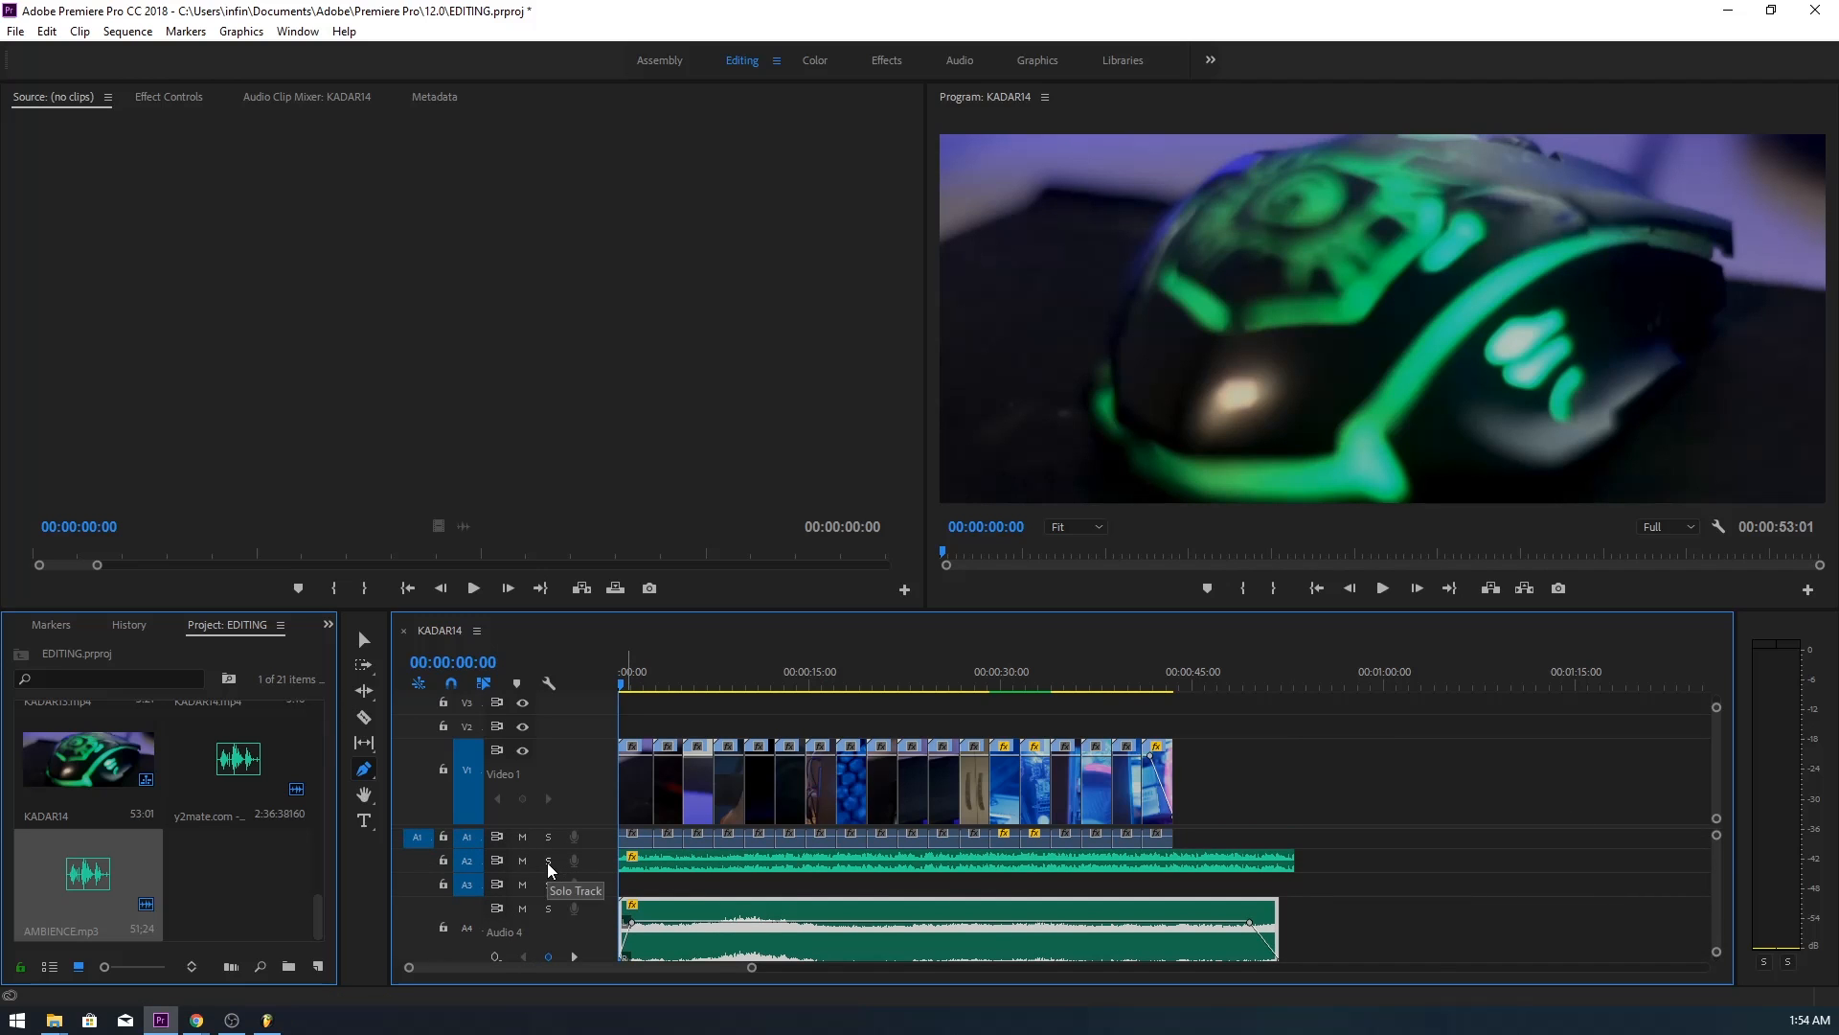
left_click(522, 860)
key("space")
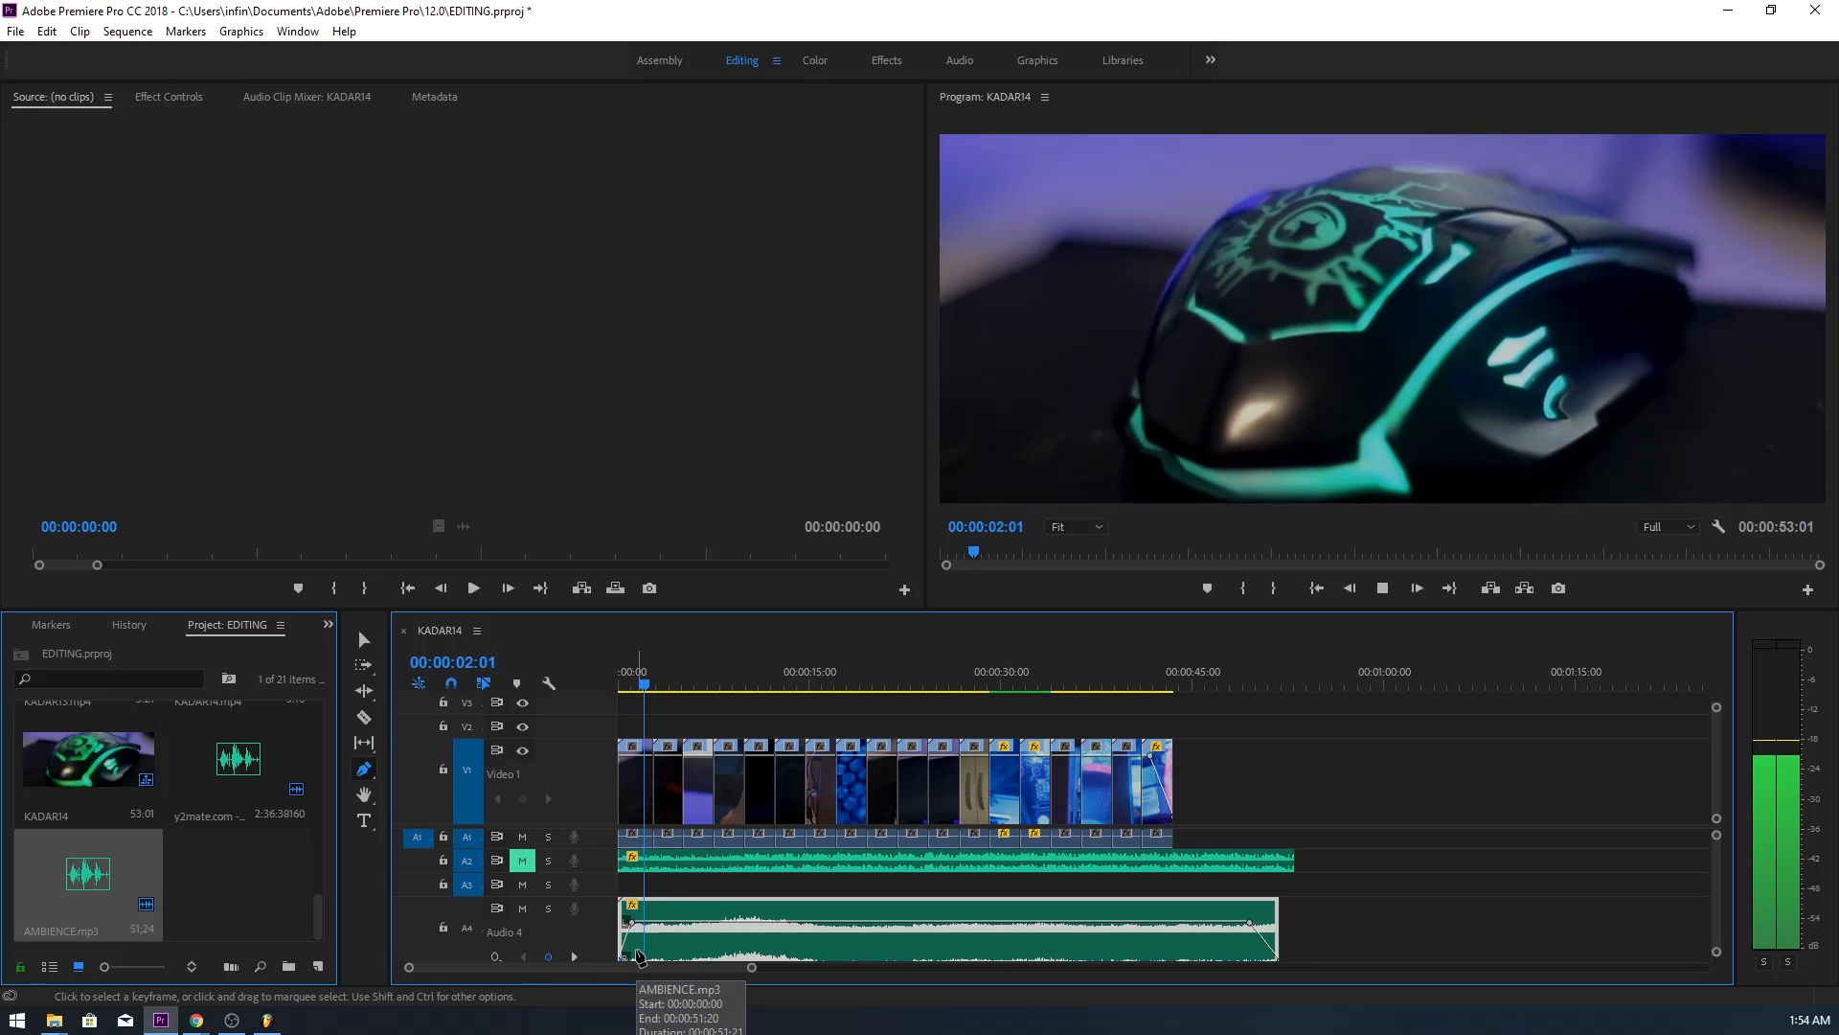
left_click(744, 681)
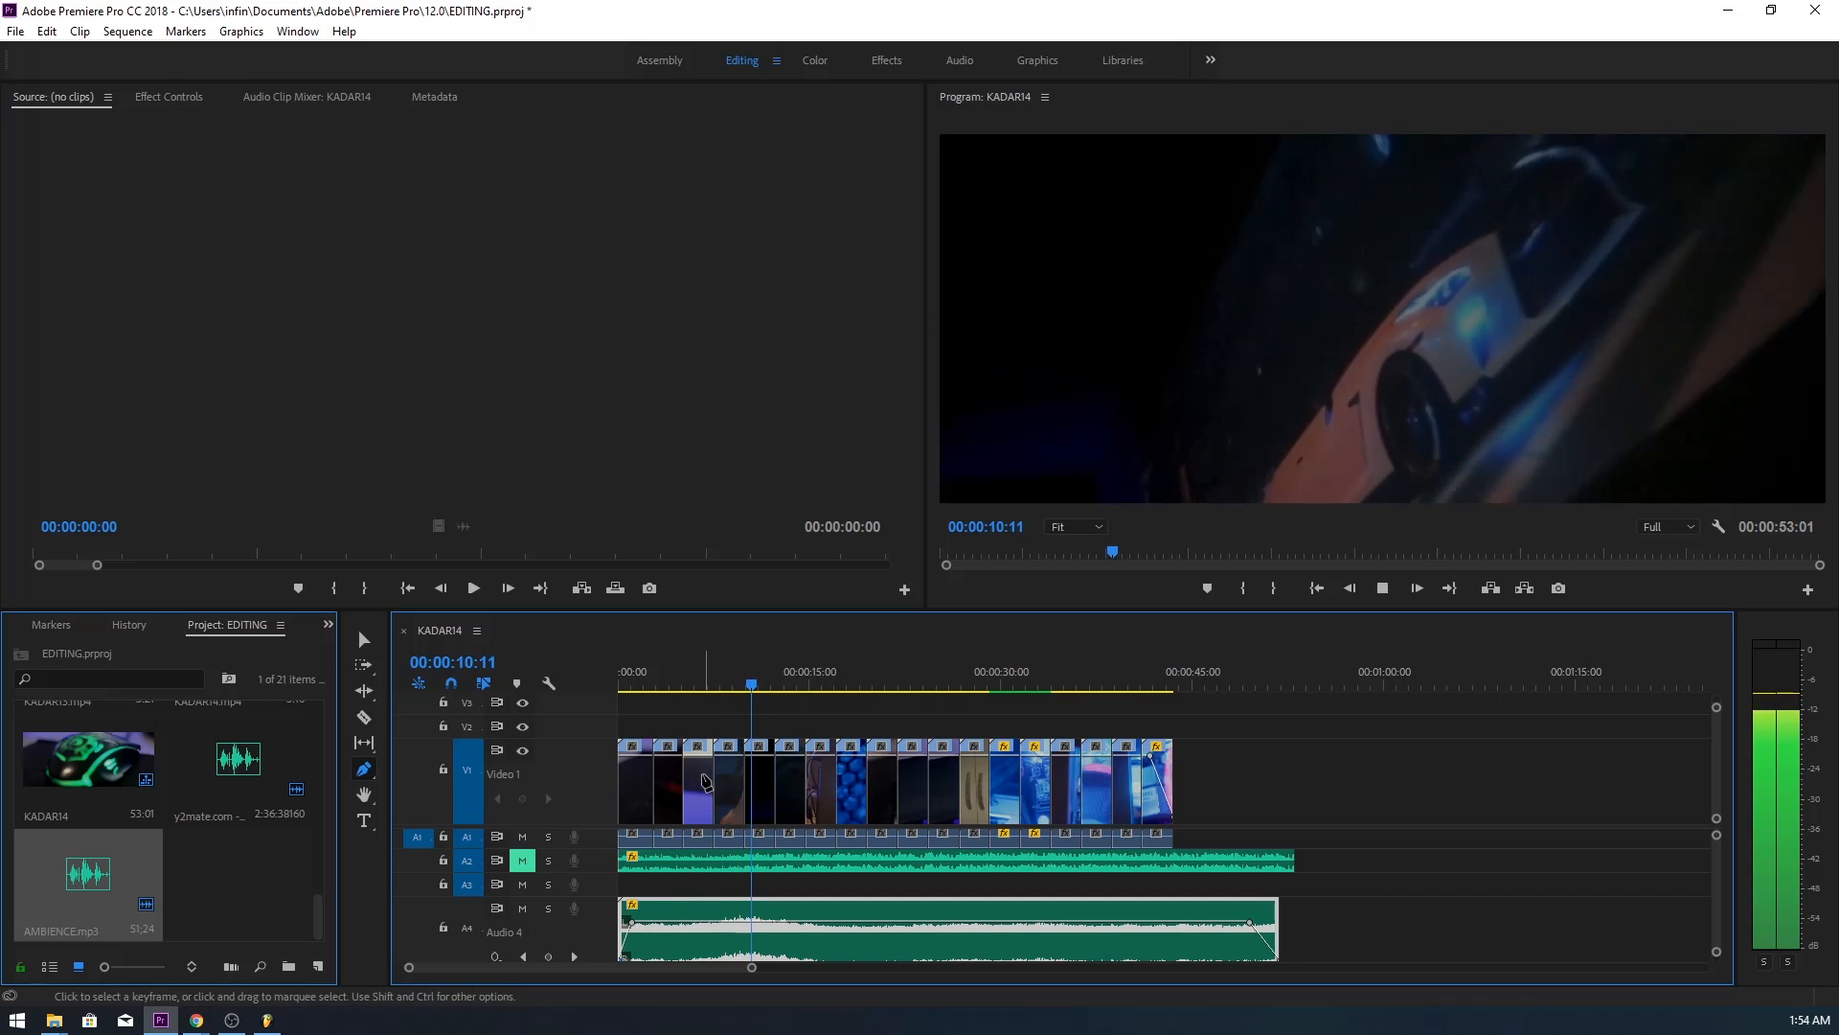
key("space")
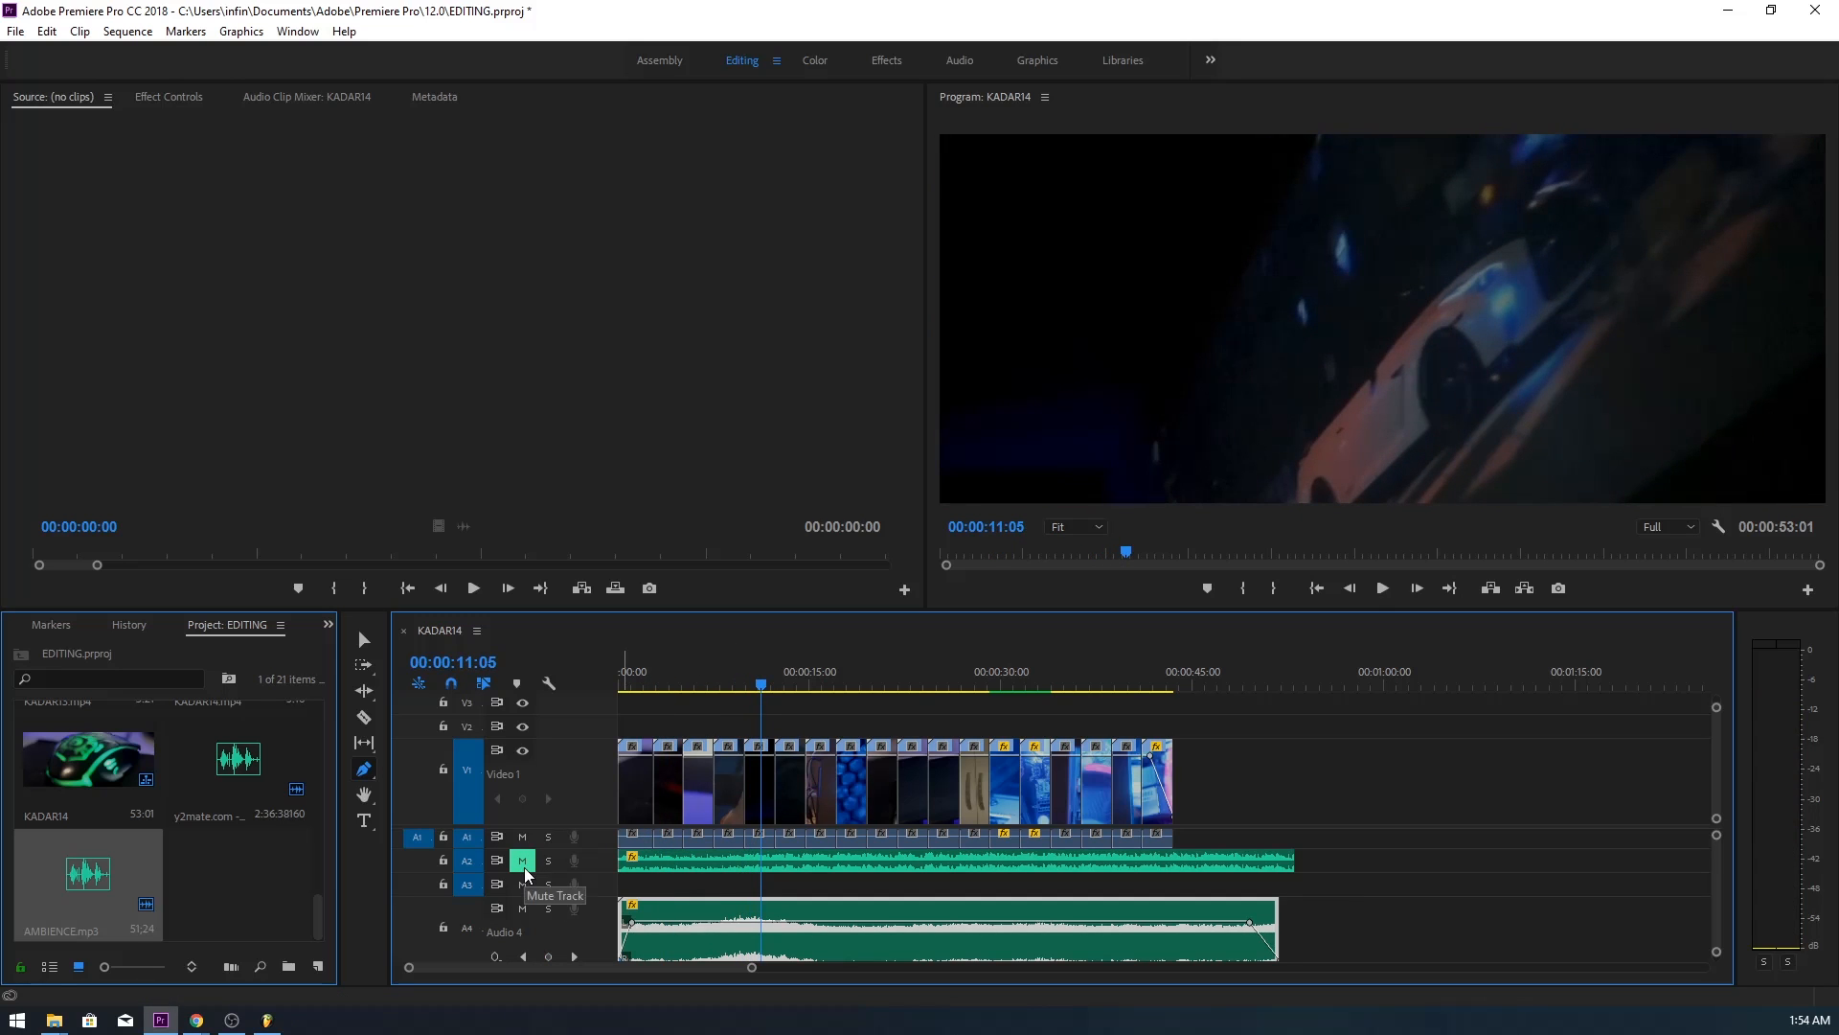
left_click(523, 864)
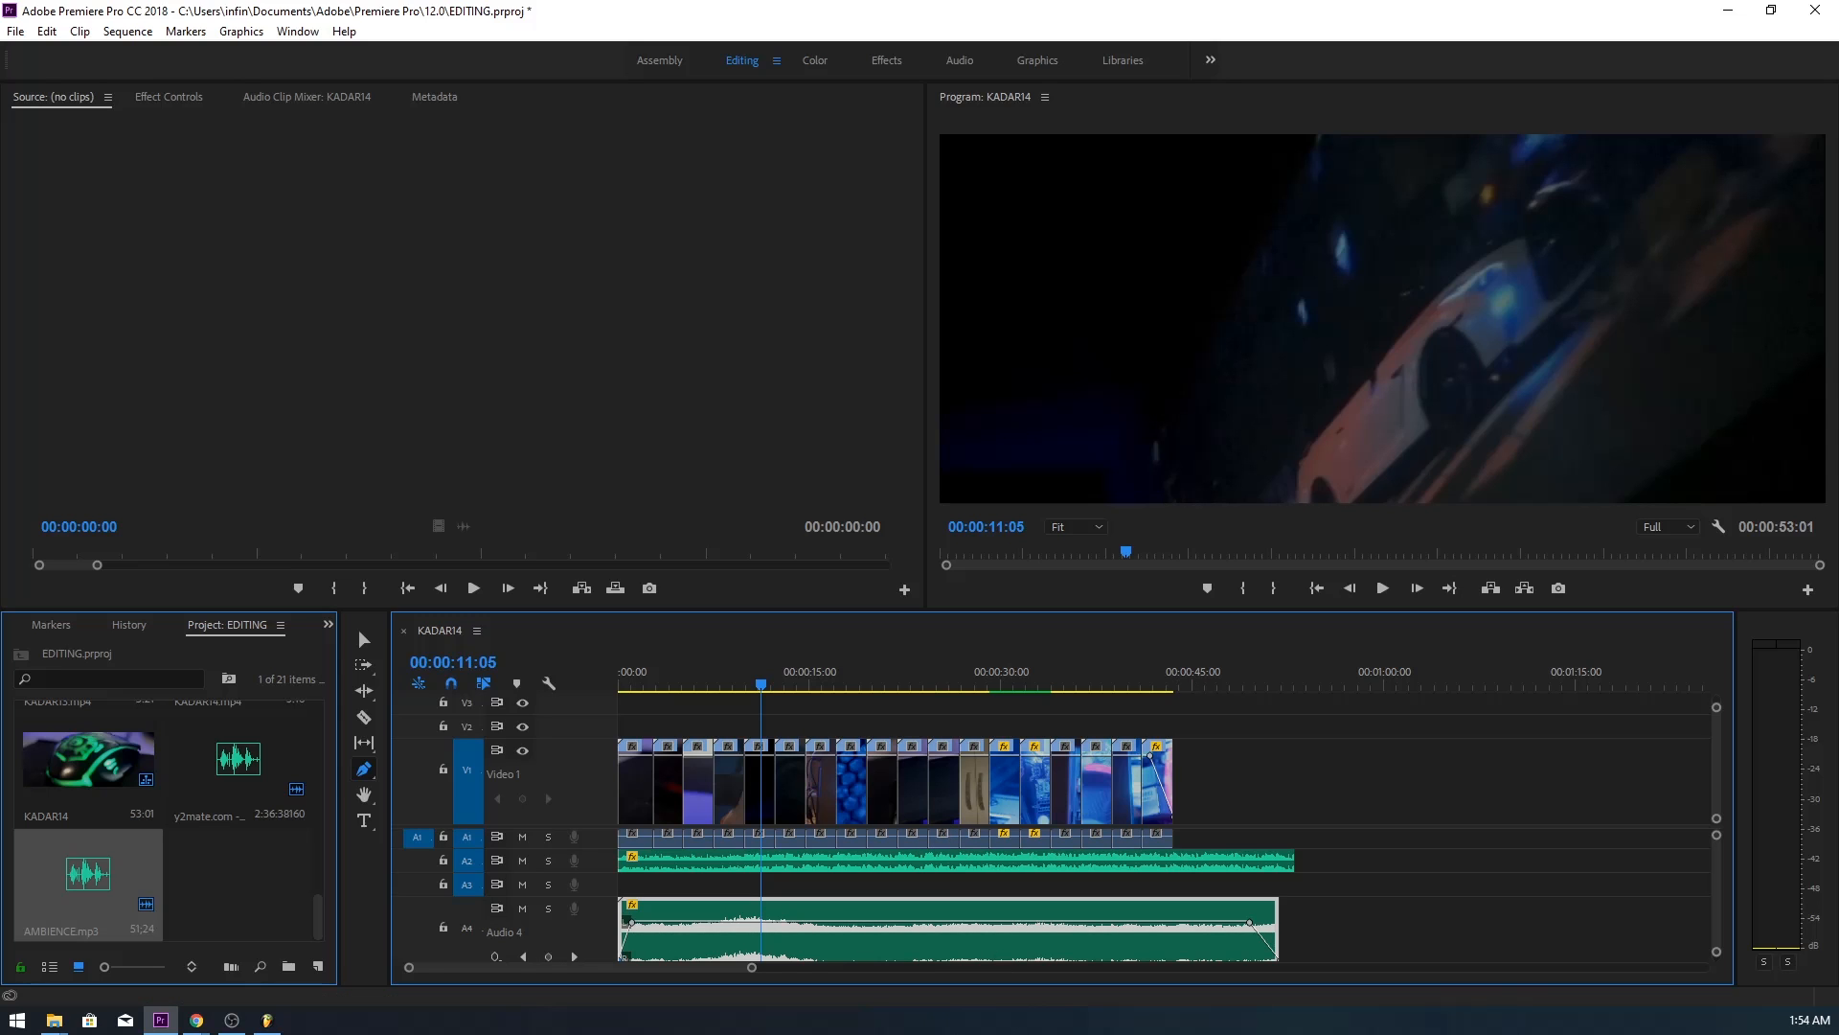
- Place FAN1.mp3 at about 00:00:55:22 and FAN2.mp3 at about 00:01:00:12 on A2 after the music, and play each sound
left_click_drag(1491, 672, 1333, 859)
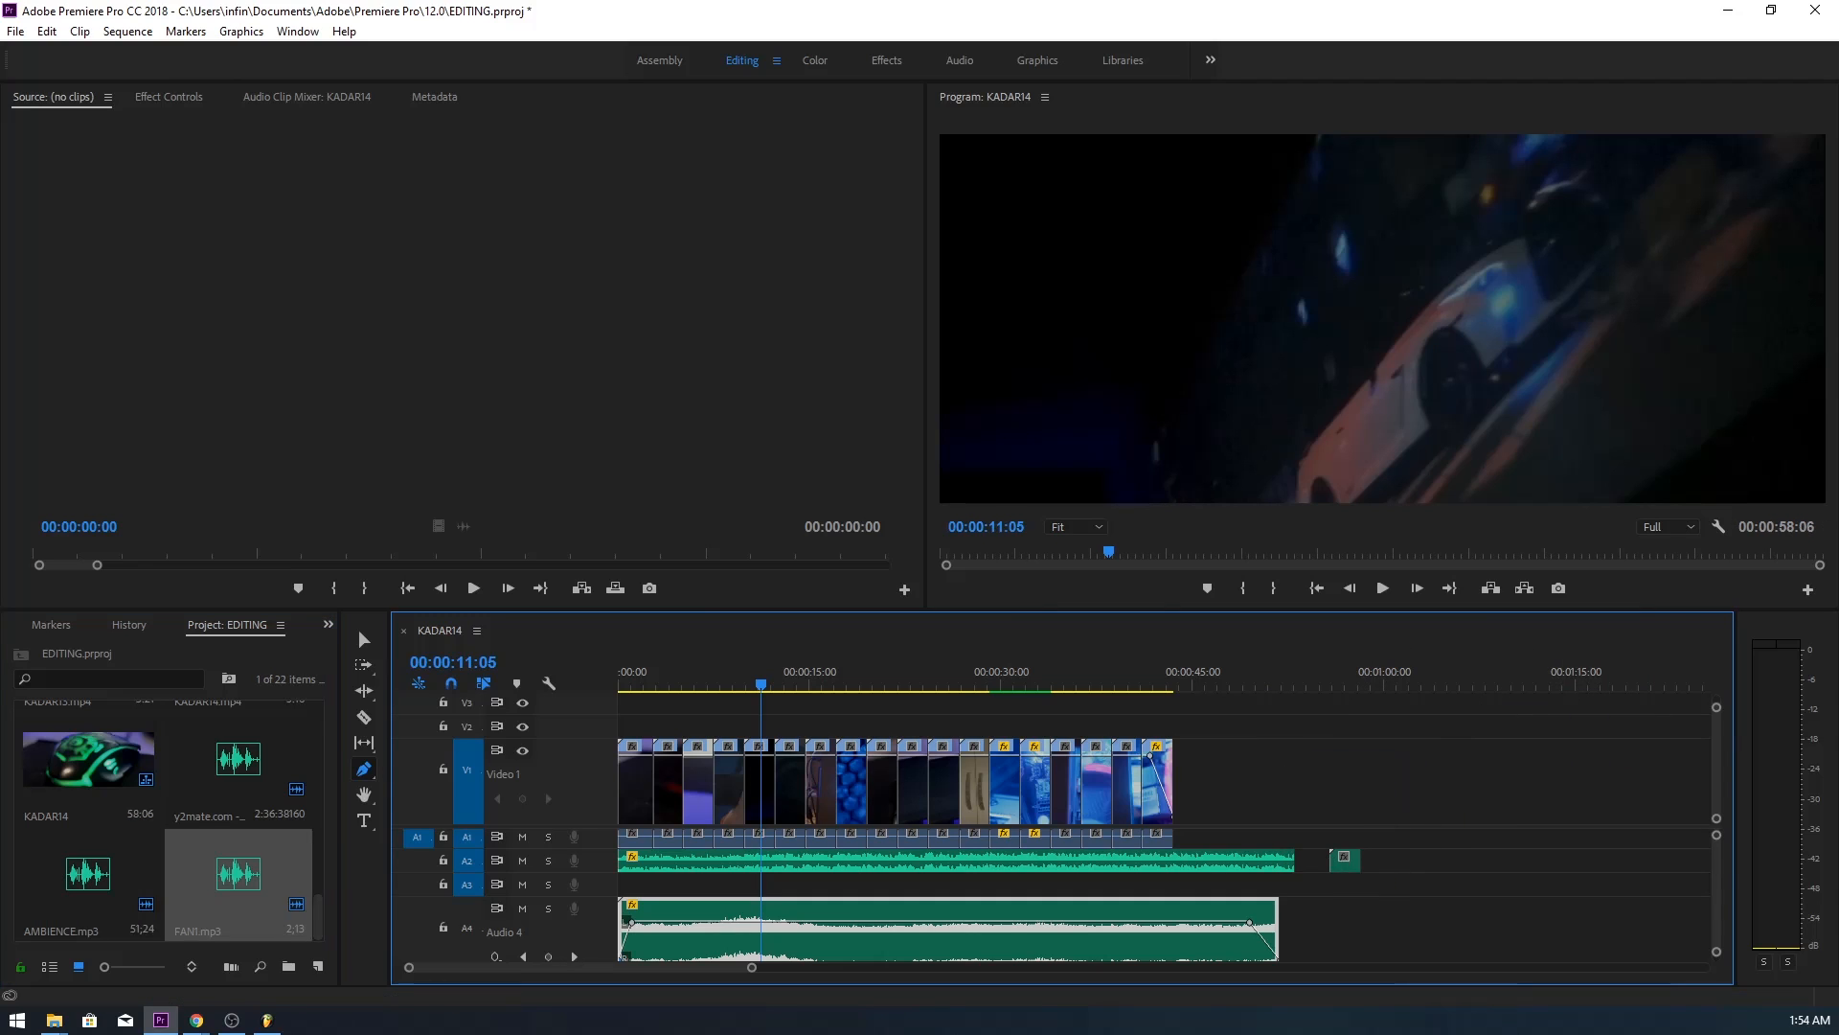
left_click_drag(1417, 636, 1400, 857)
left_click(1330, 682)
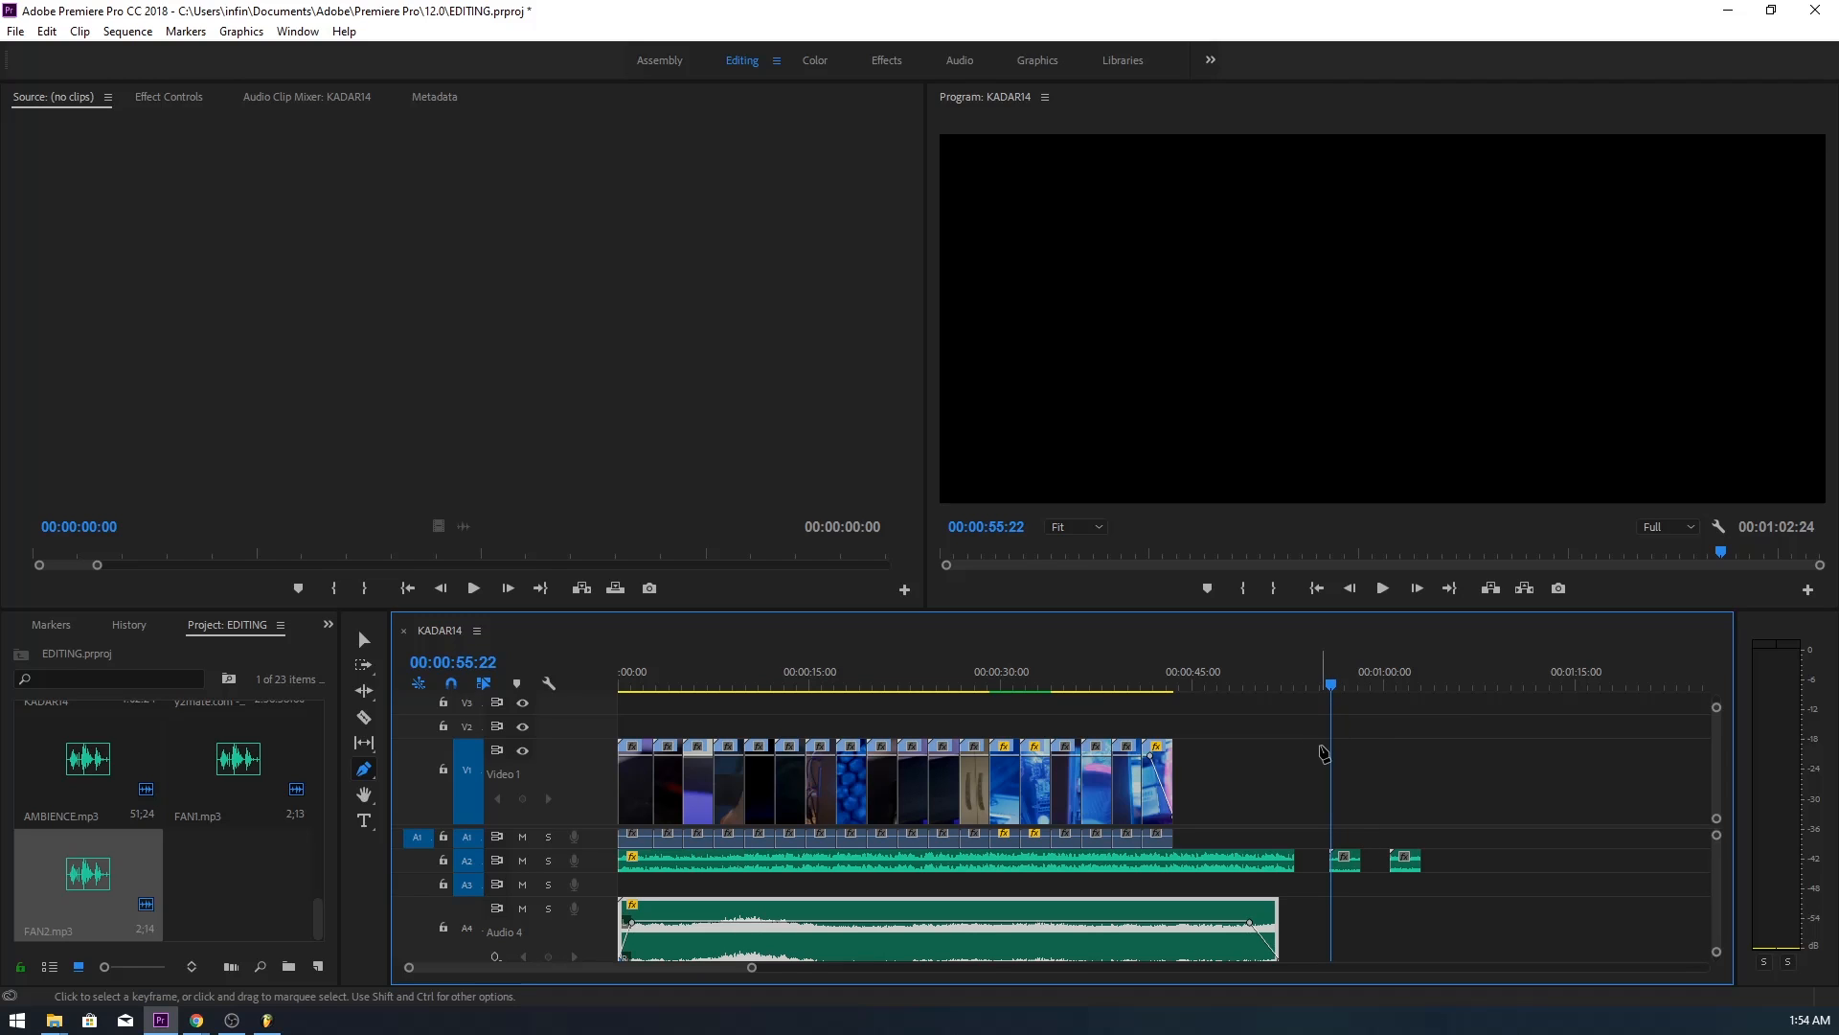
key("space")
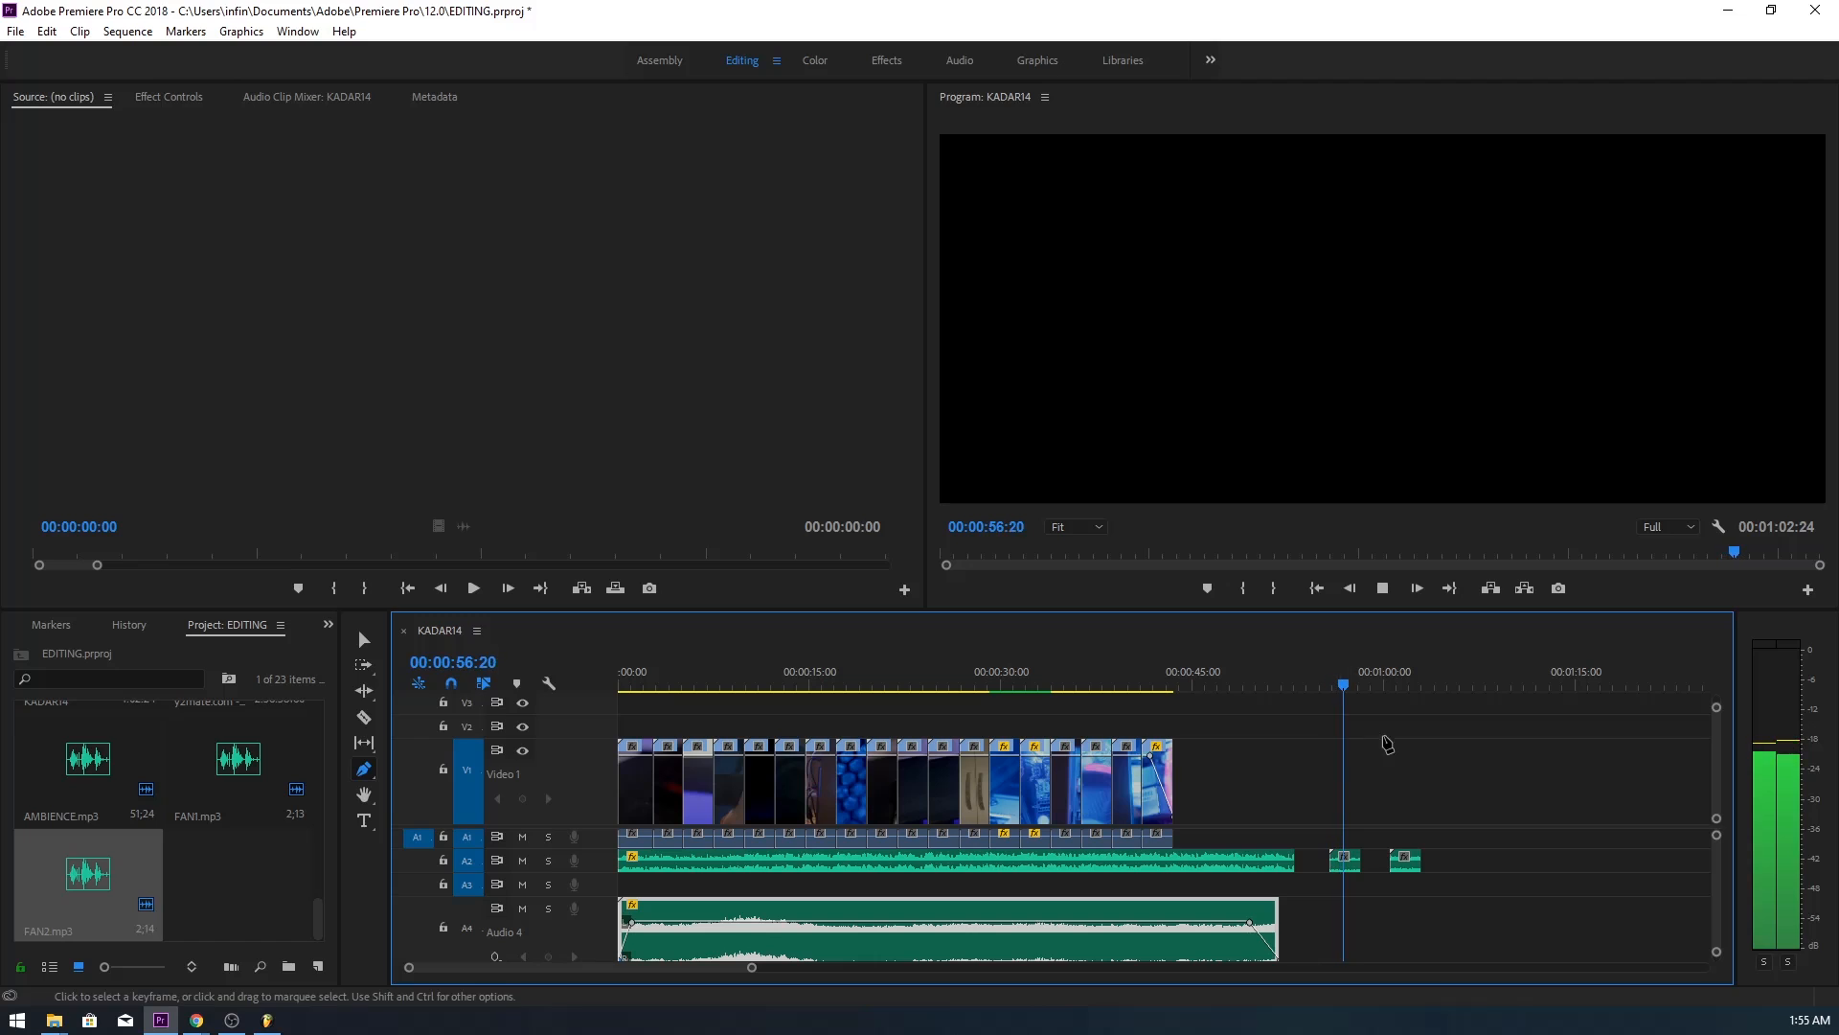
left_click(1391, 684)
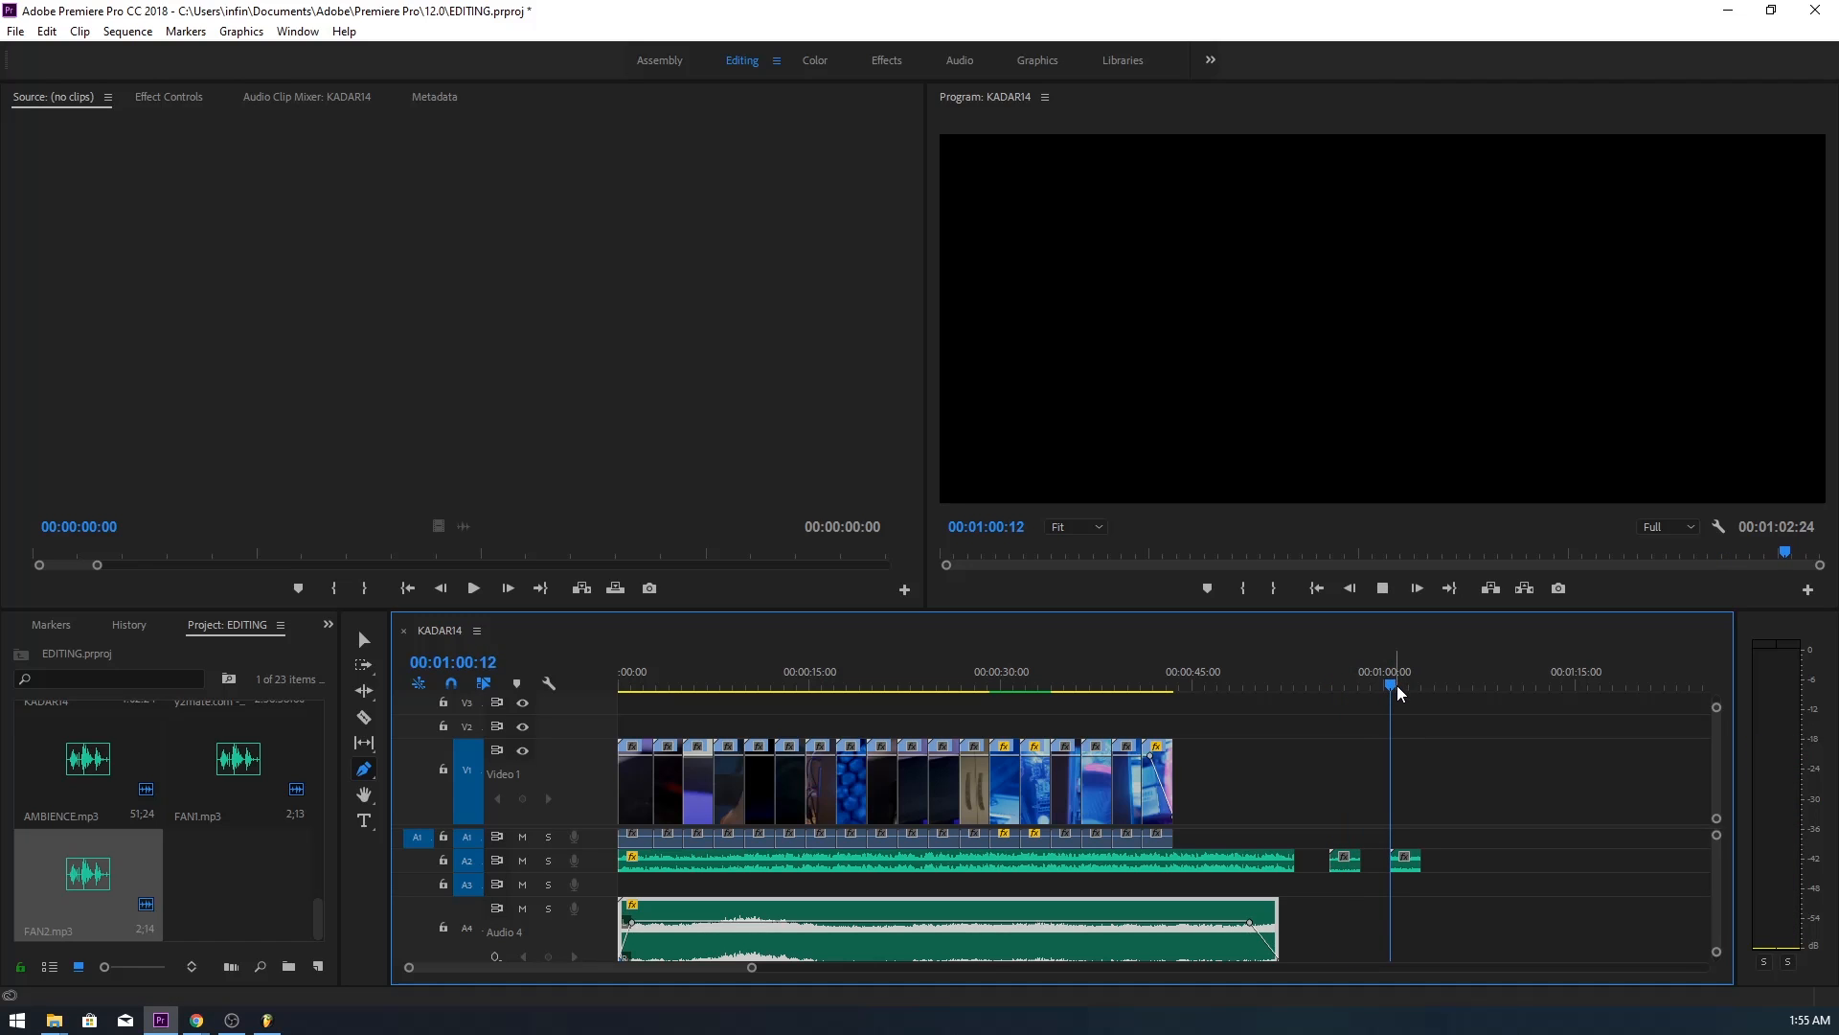
- Place a copy of FAN1.mp3 on A3 under the computer interior shot at about 00:00:15:00, and play that part
key("space")
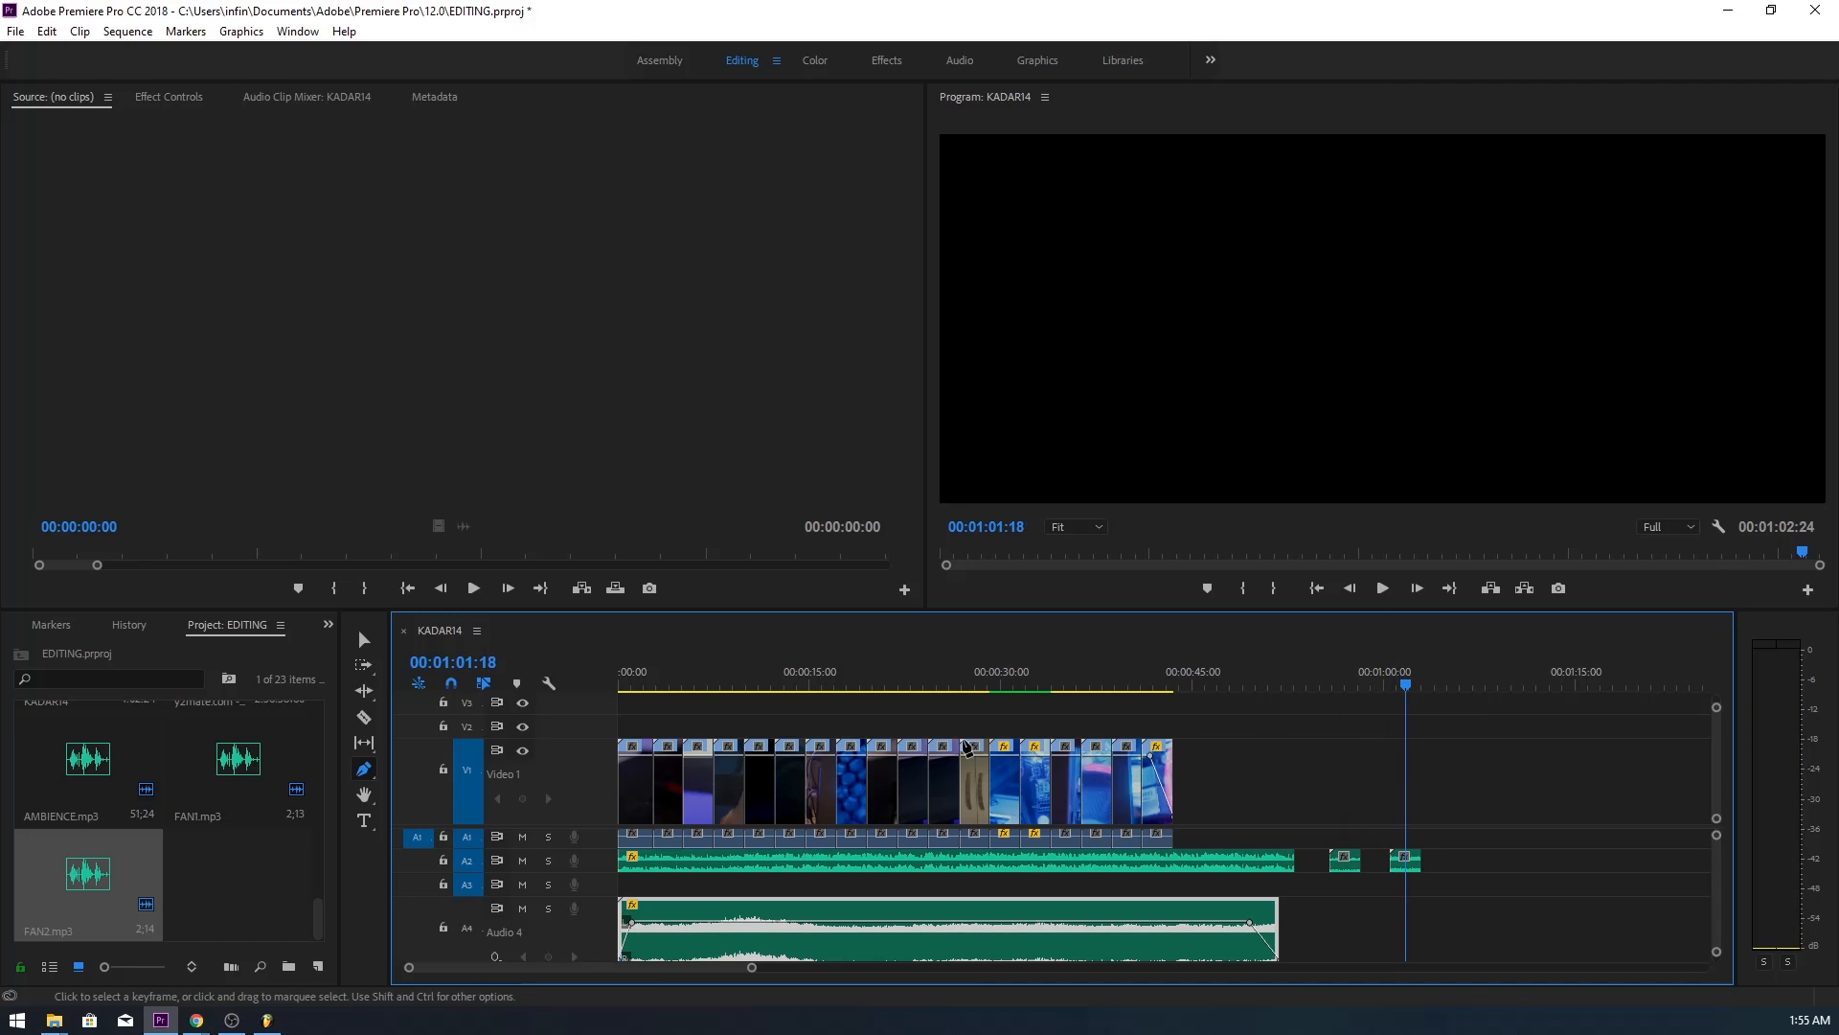
left_click(680, 670)
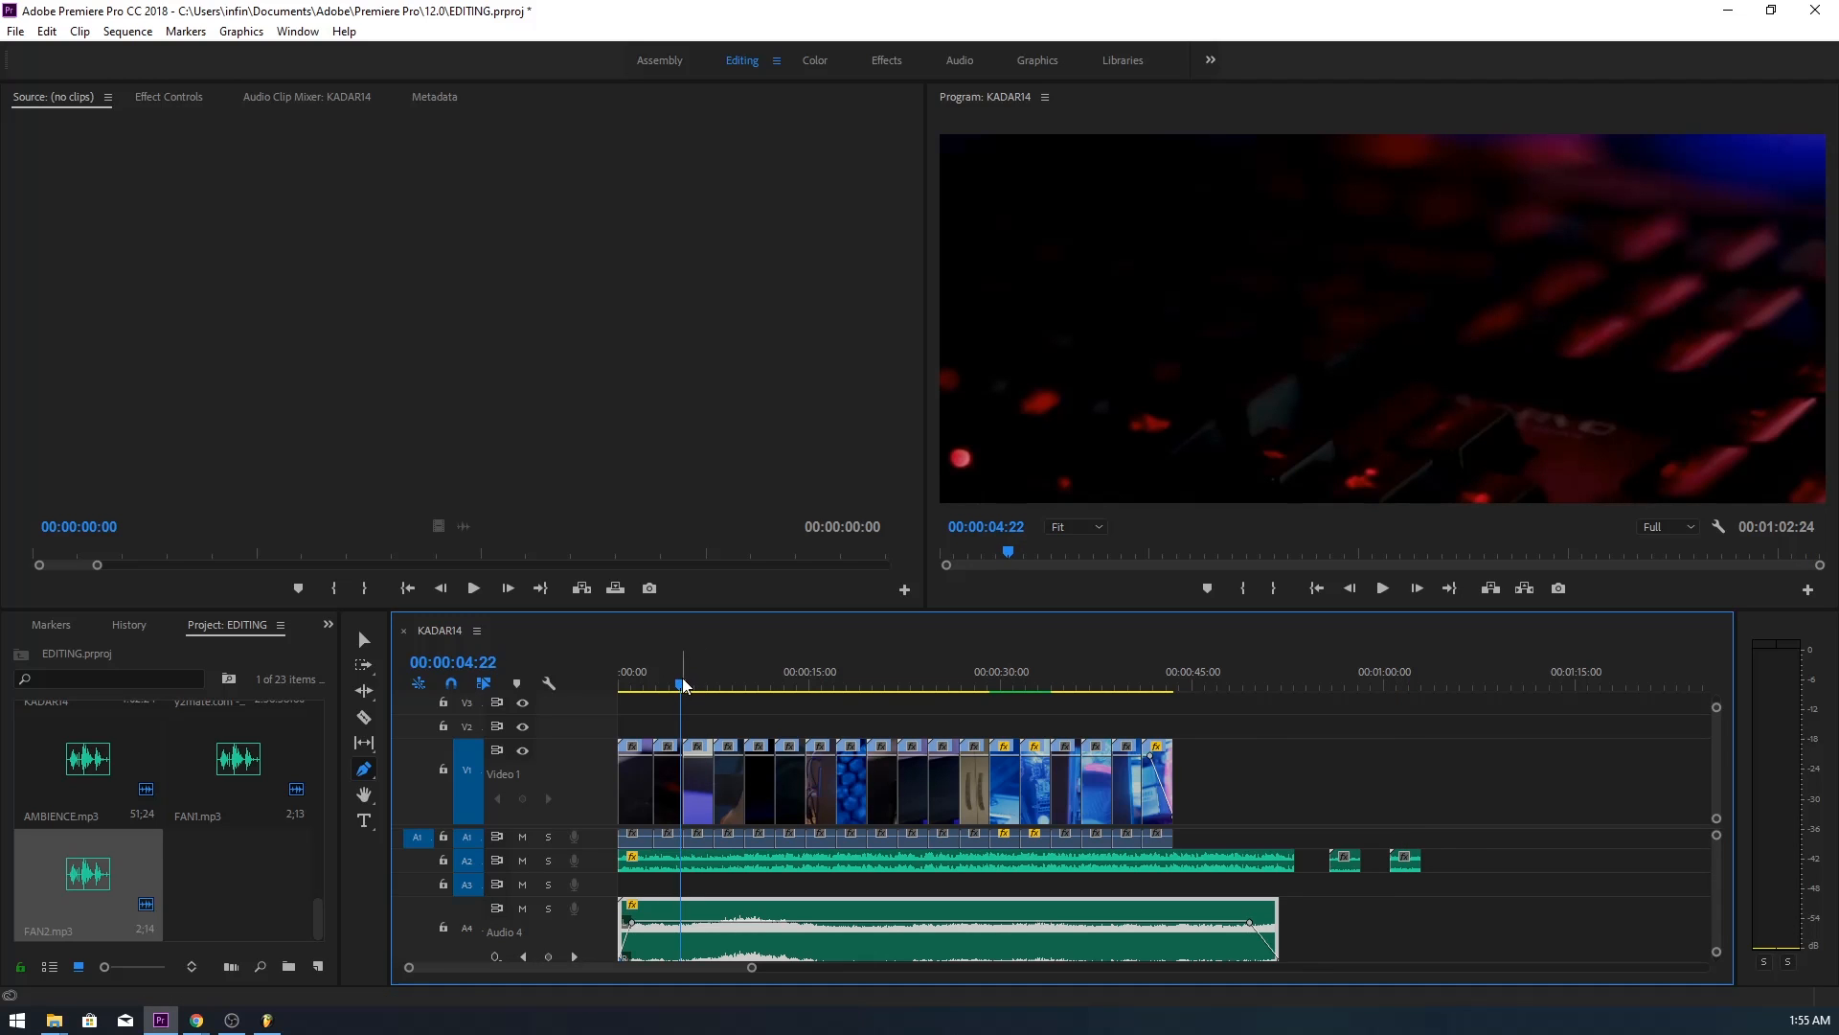
left_click_drag(684, 682, 820, 689)
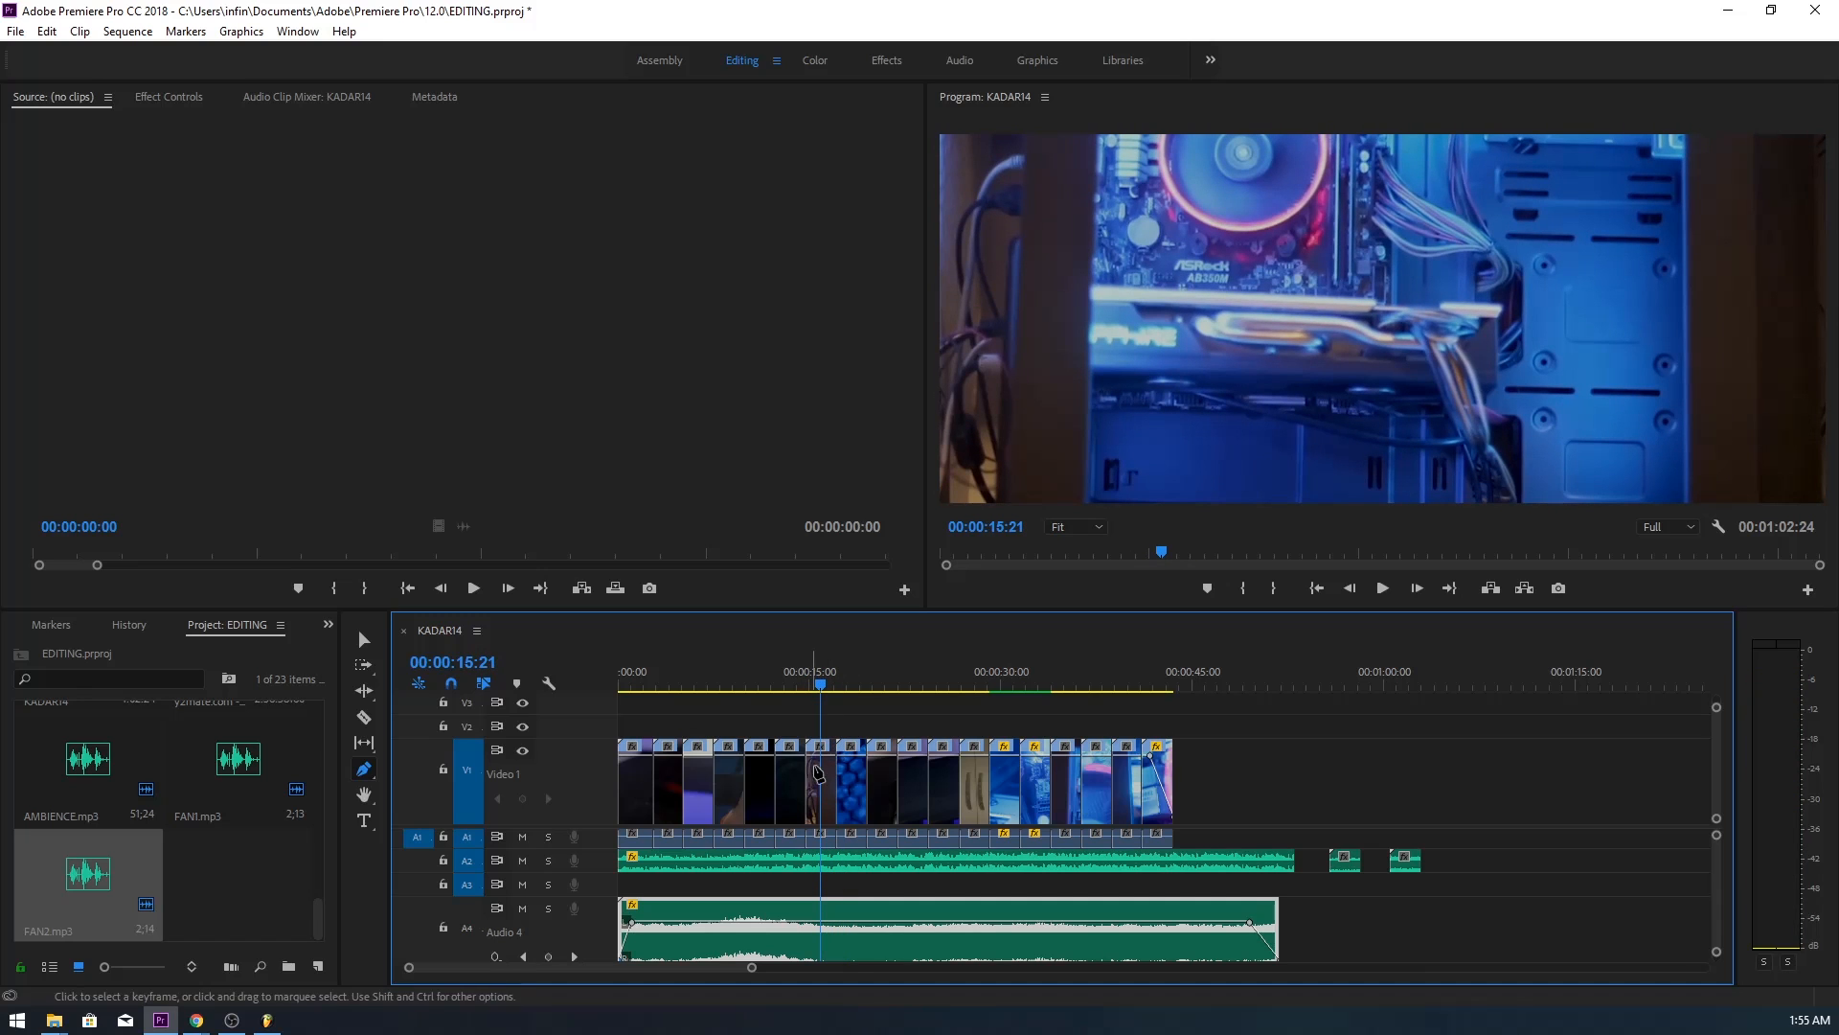
key("v")
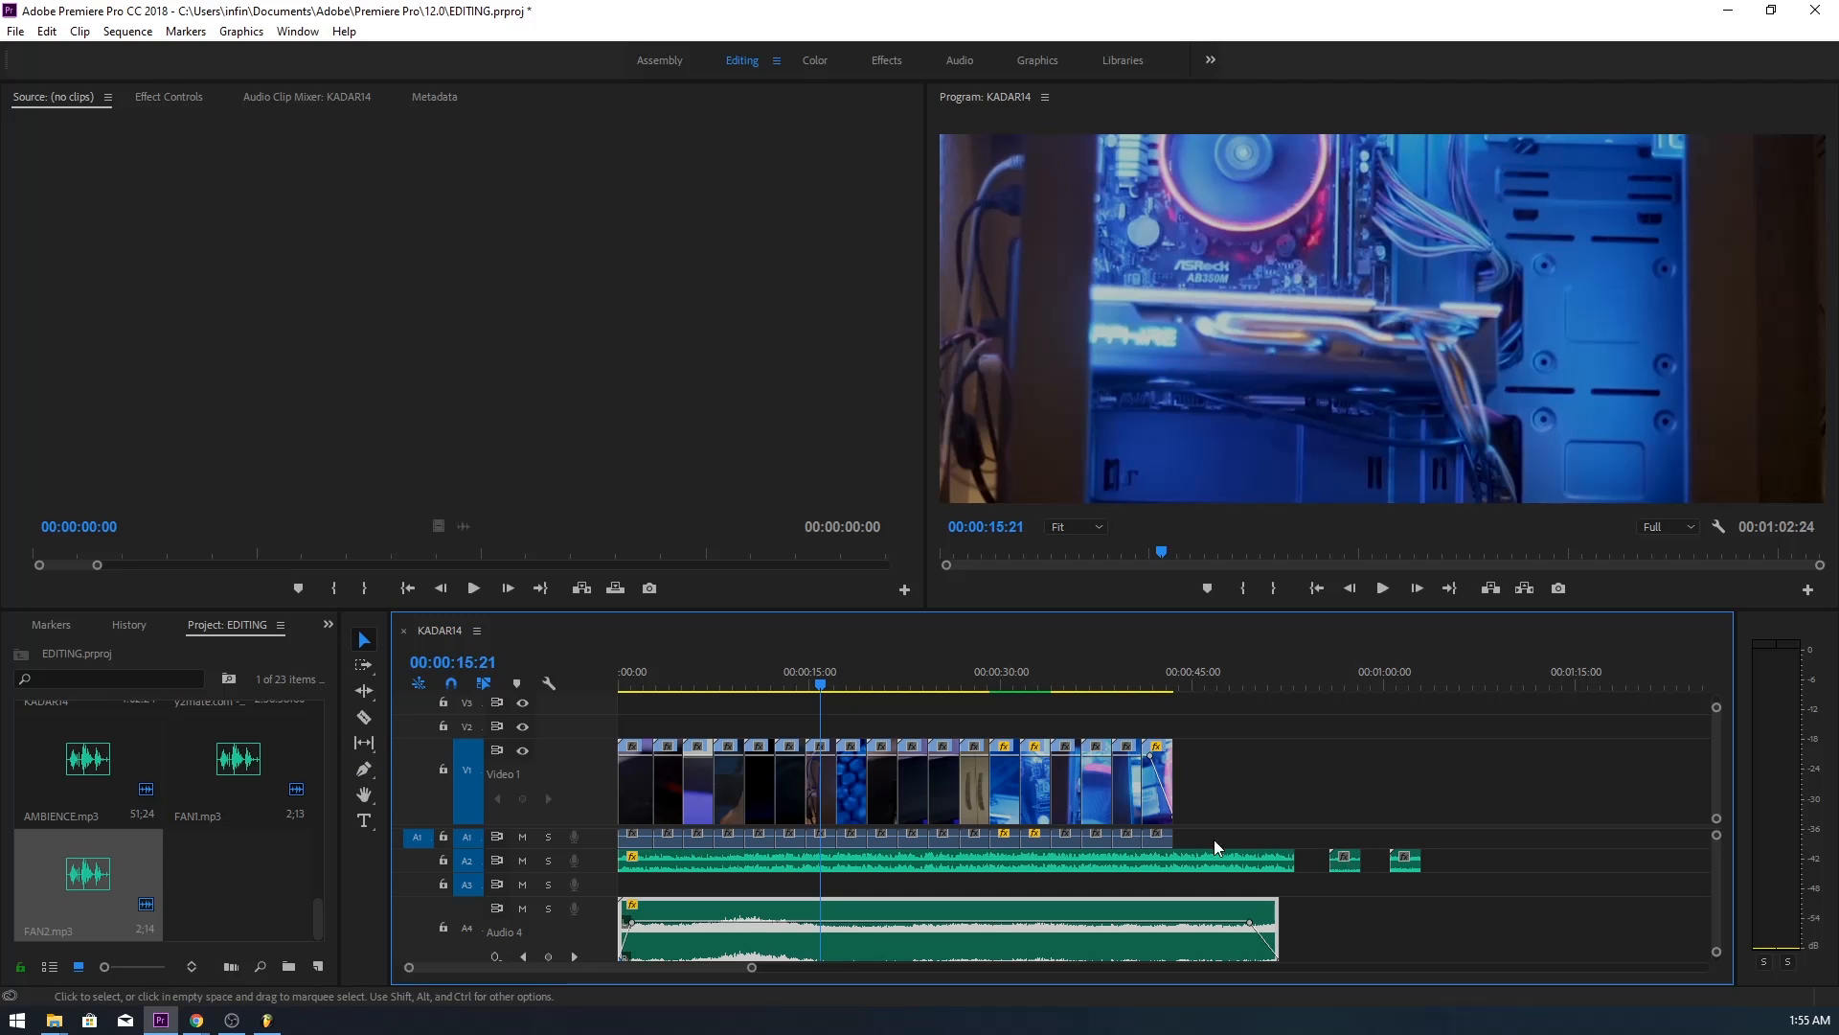
left_click_drag(1343, 870, 824, 896)
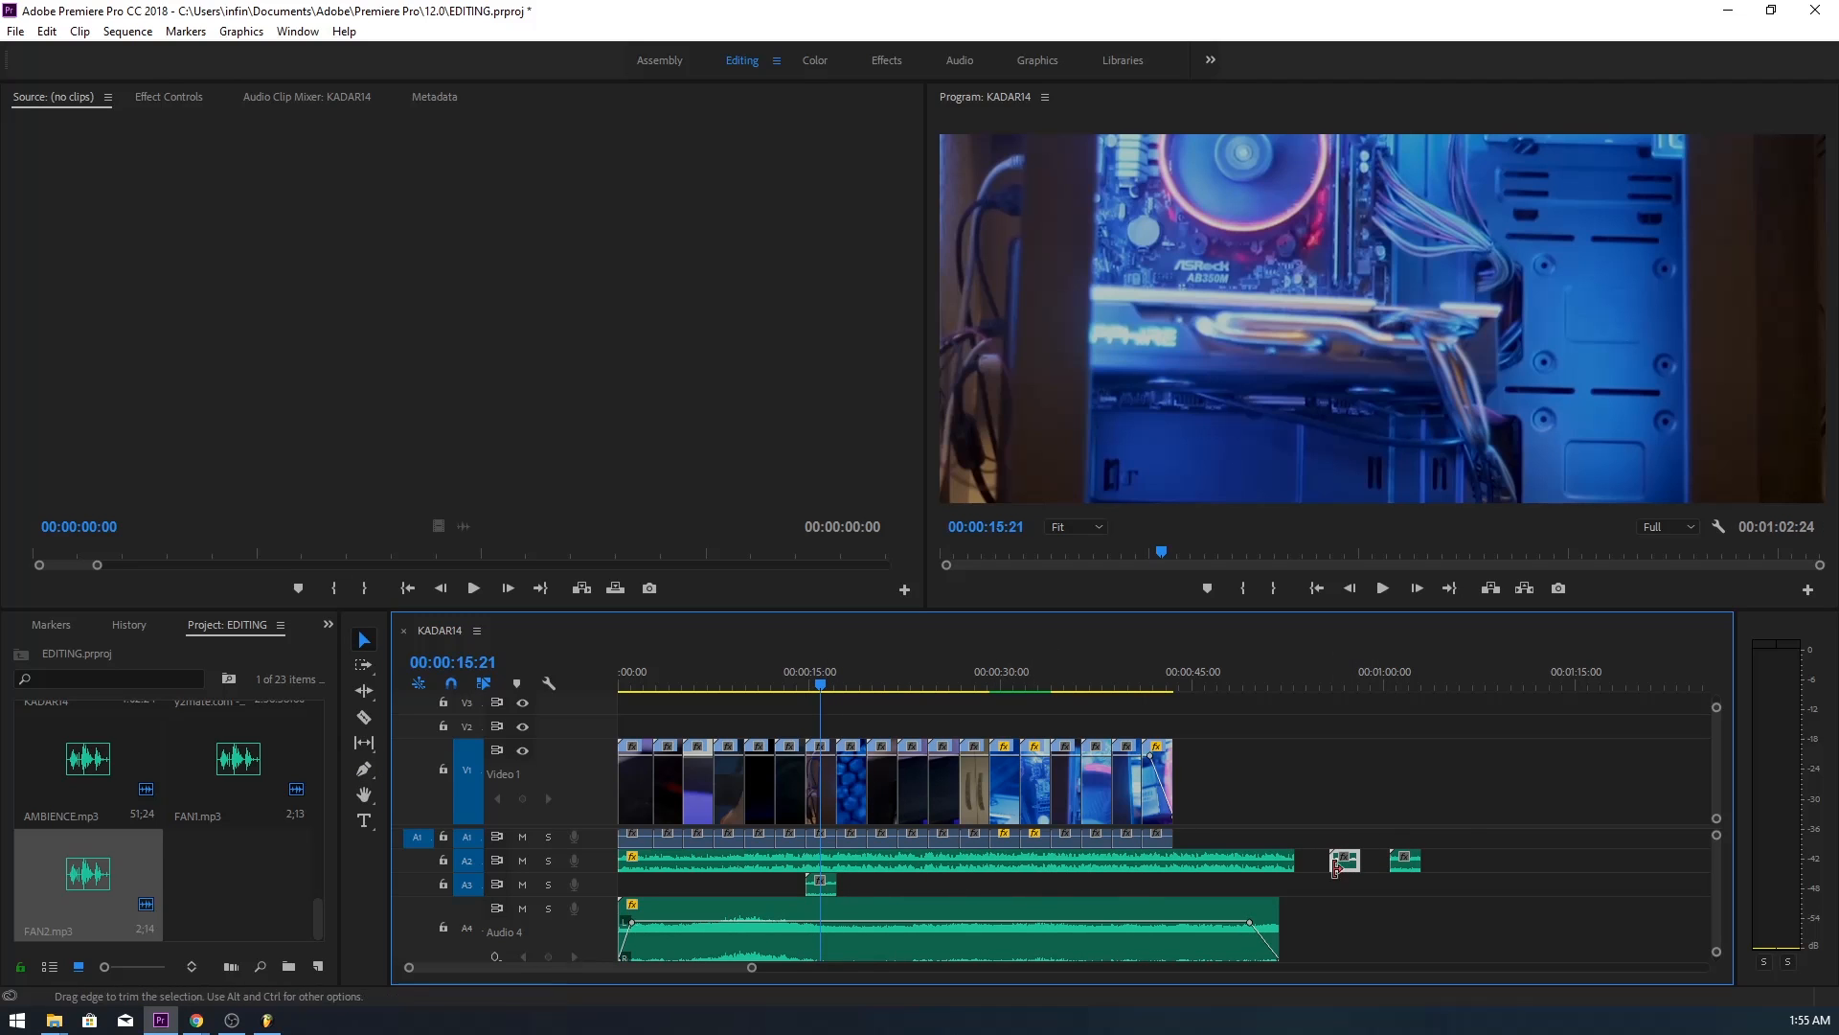
left_click_drag(826, 676, 810, 679)
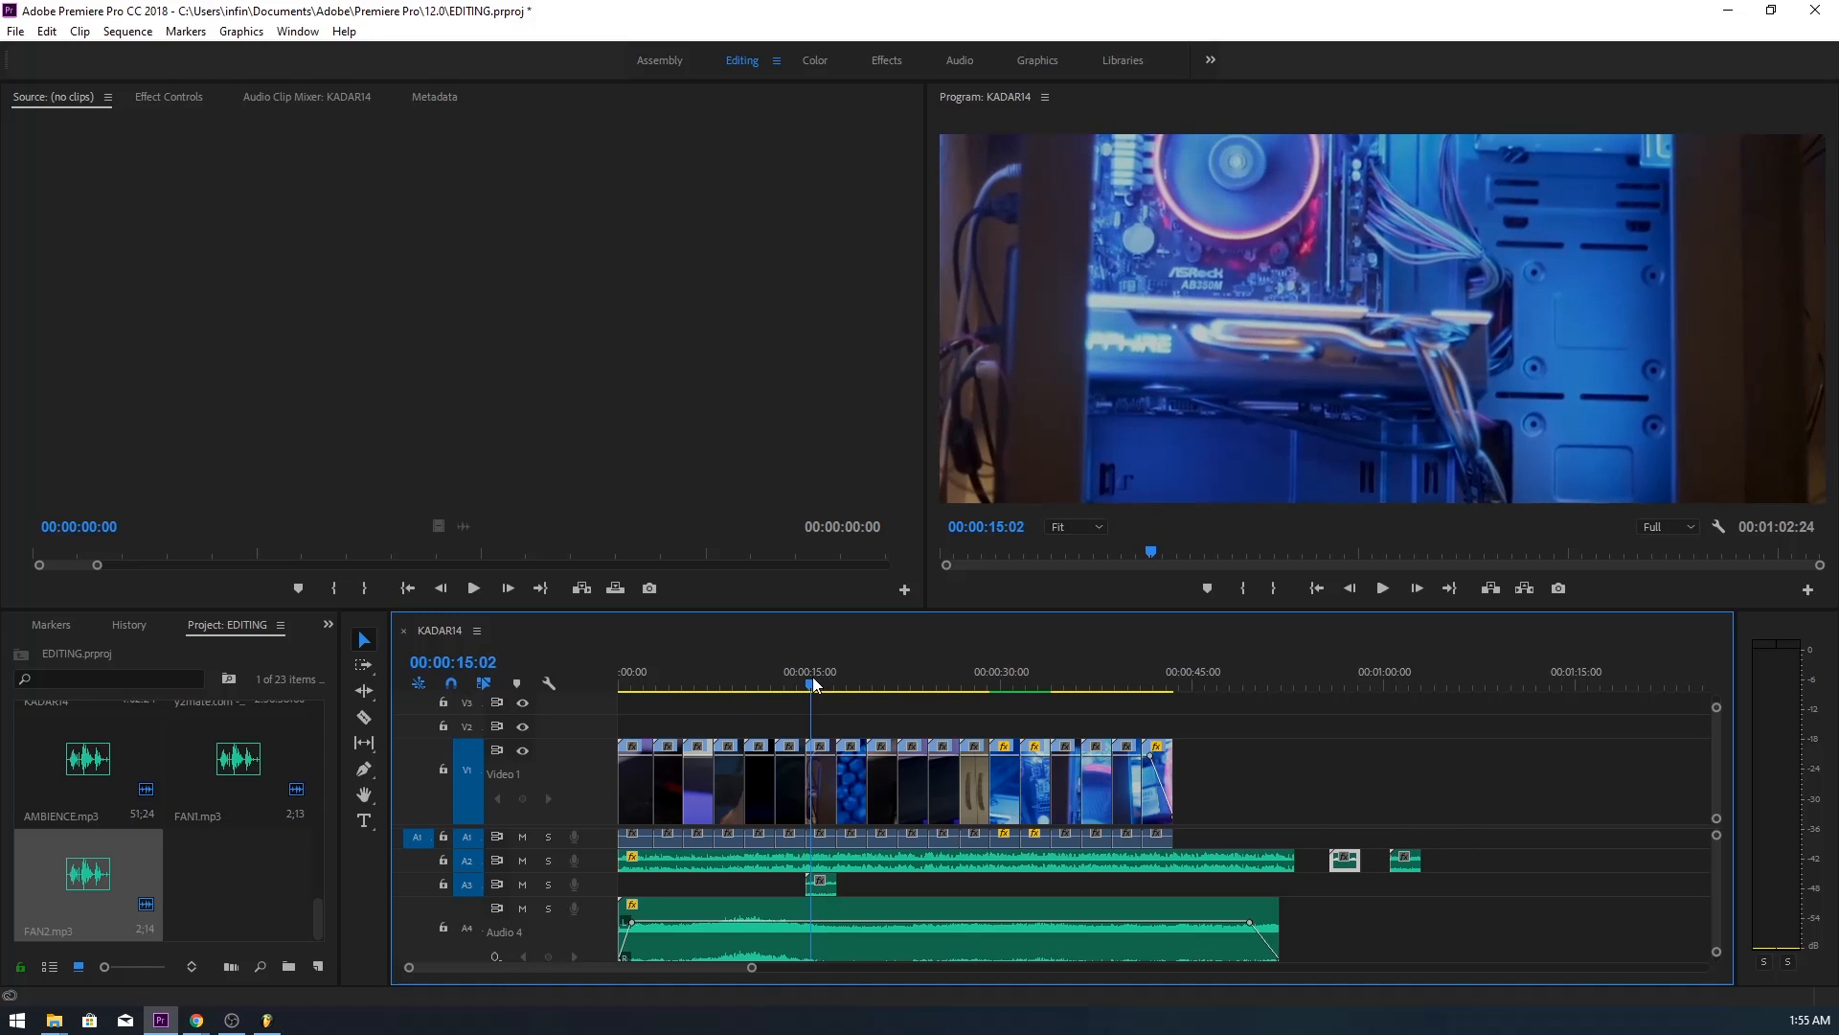
key("space")
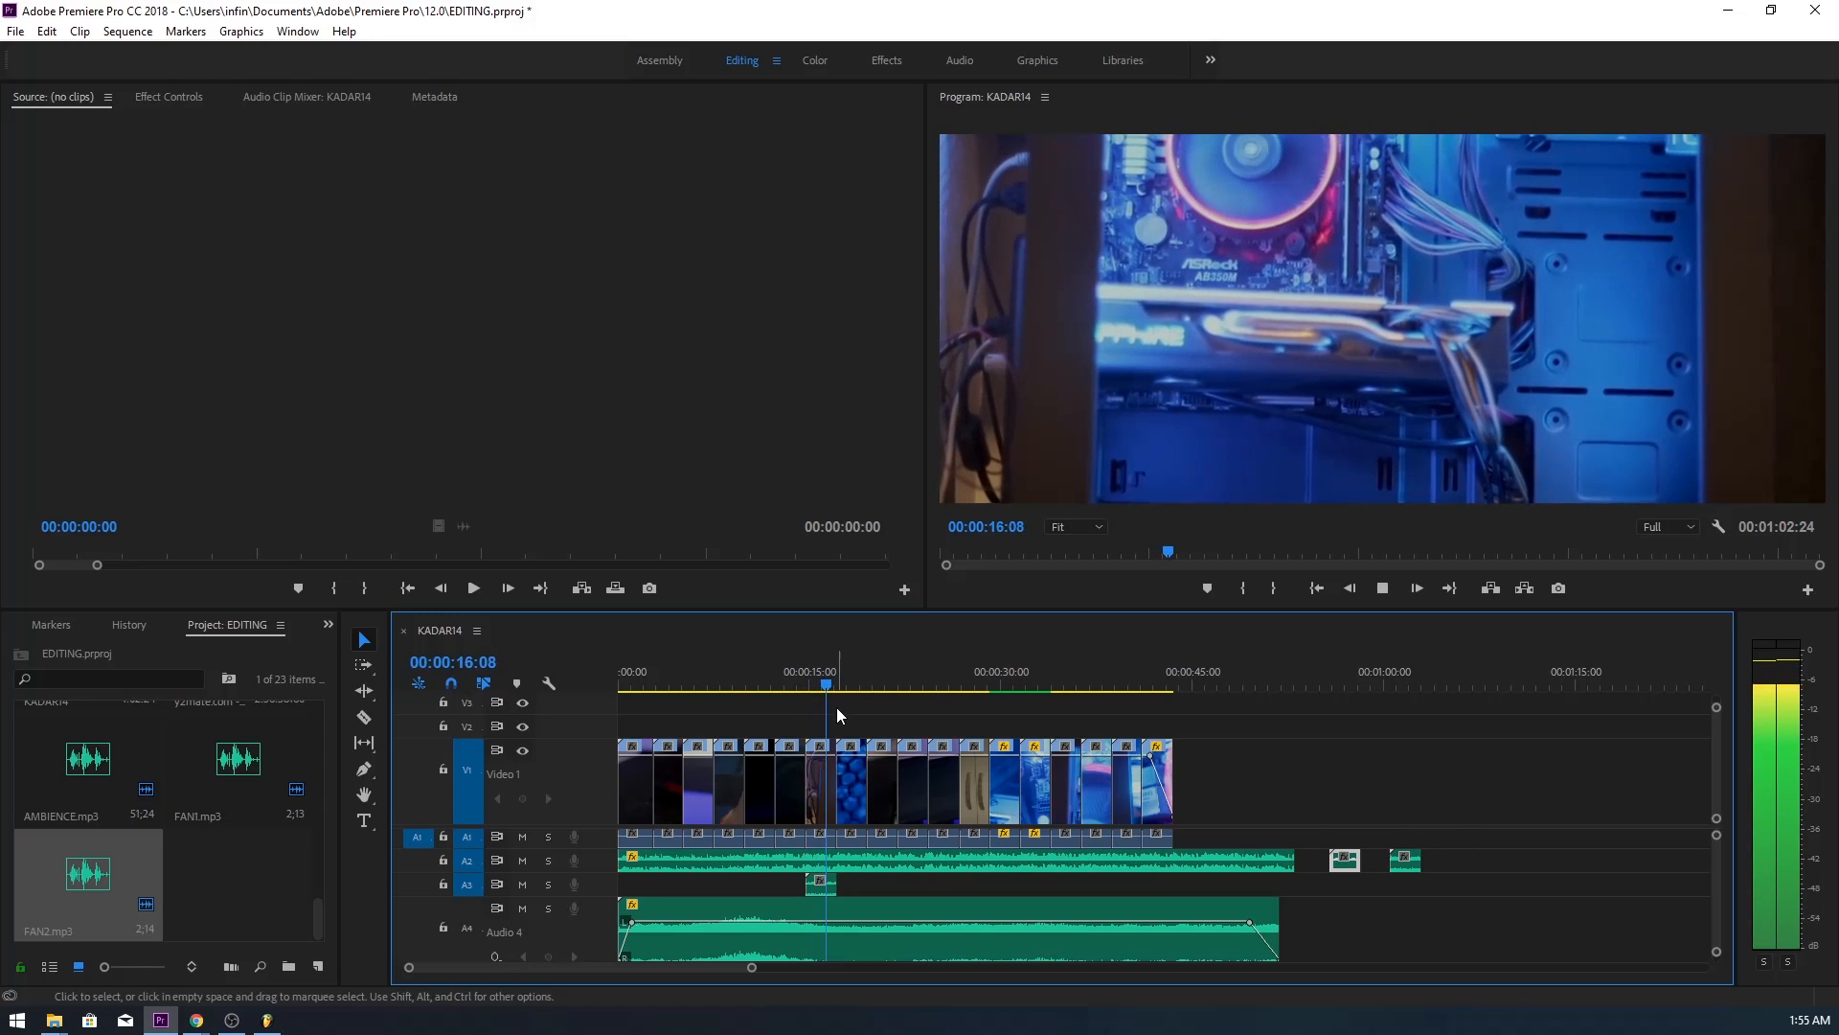
key("space")
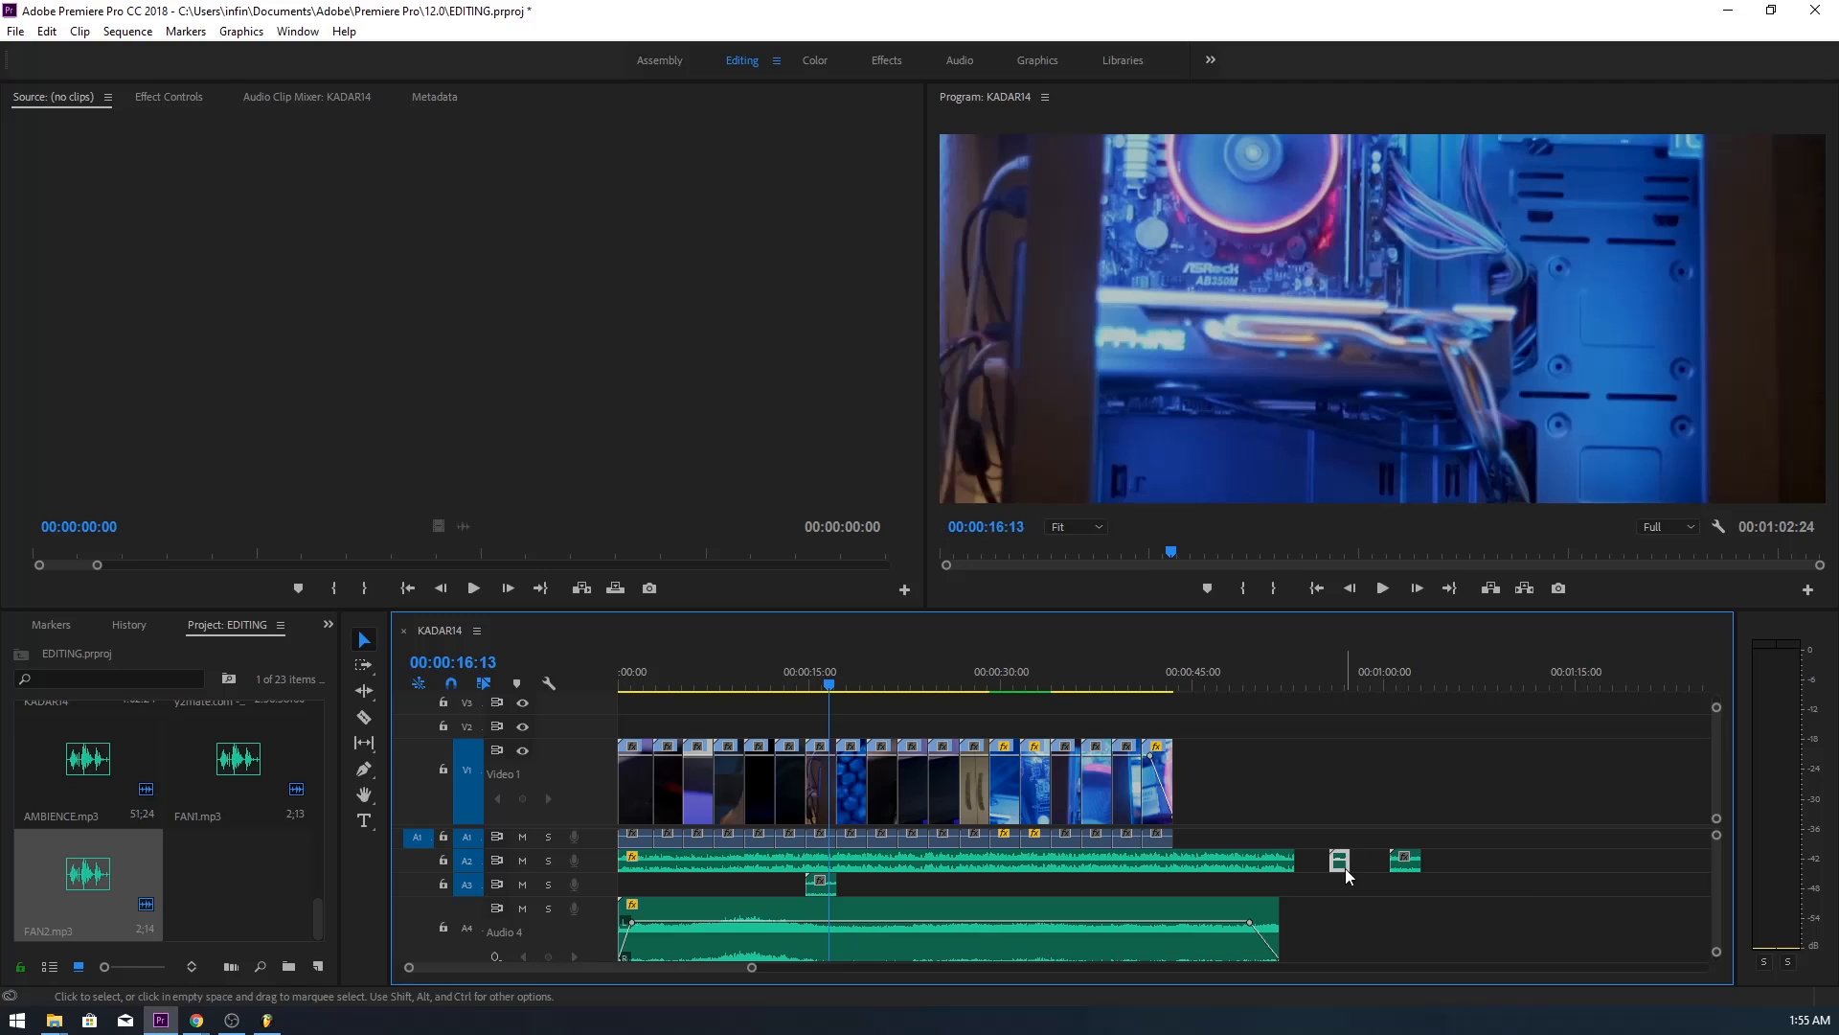
- Place a second copy of FAN1.mp3 on A3 directly after the first one, and play on to about 00:00:24:23
key("alt")
left_click_drag(1349, 869, 850, 889)
key("space")
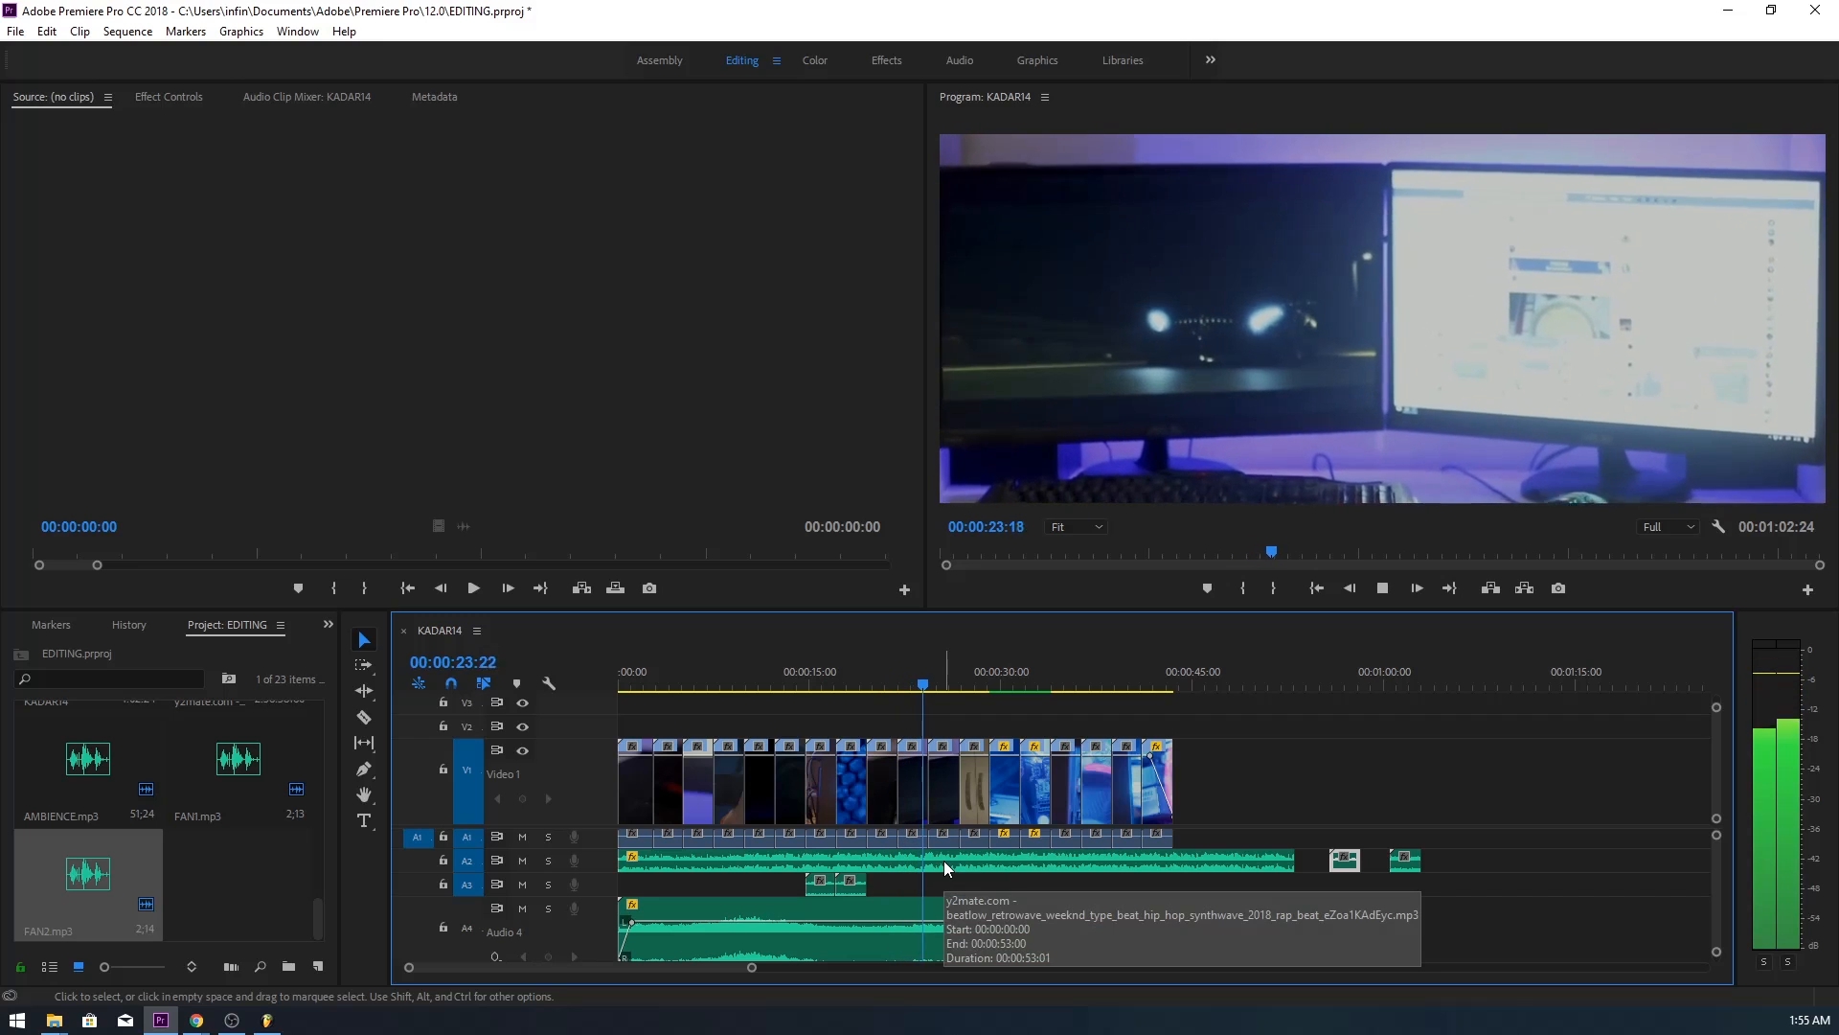
key("space")
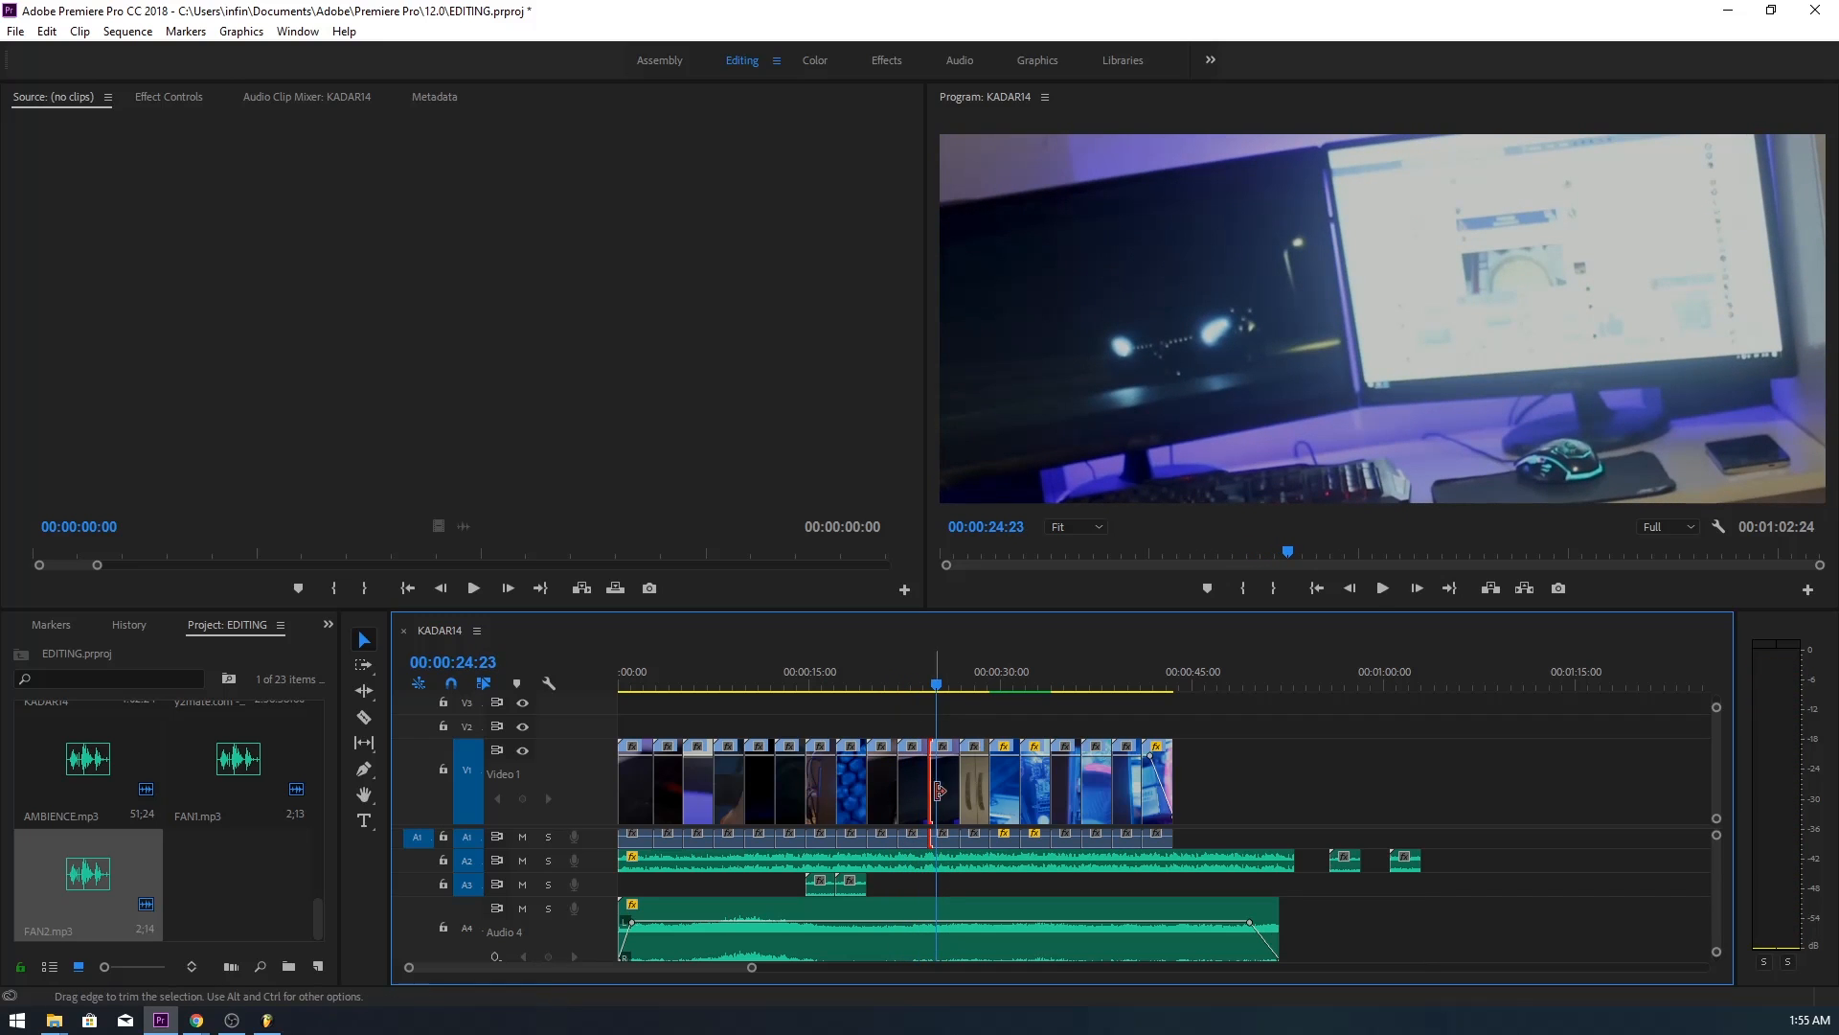
- Ripple delete the monitor shot at 00:00:24:23 from V1 and play the sequence across the new cut
left_click(944, 795)
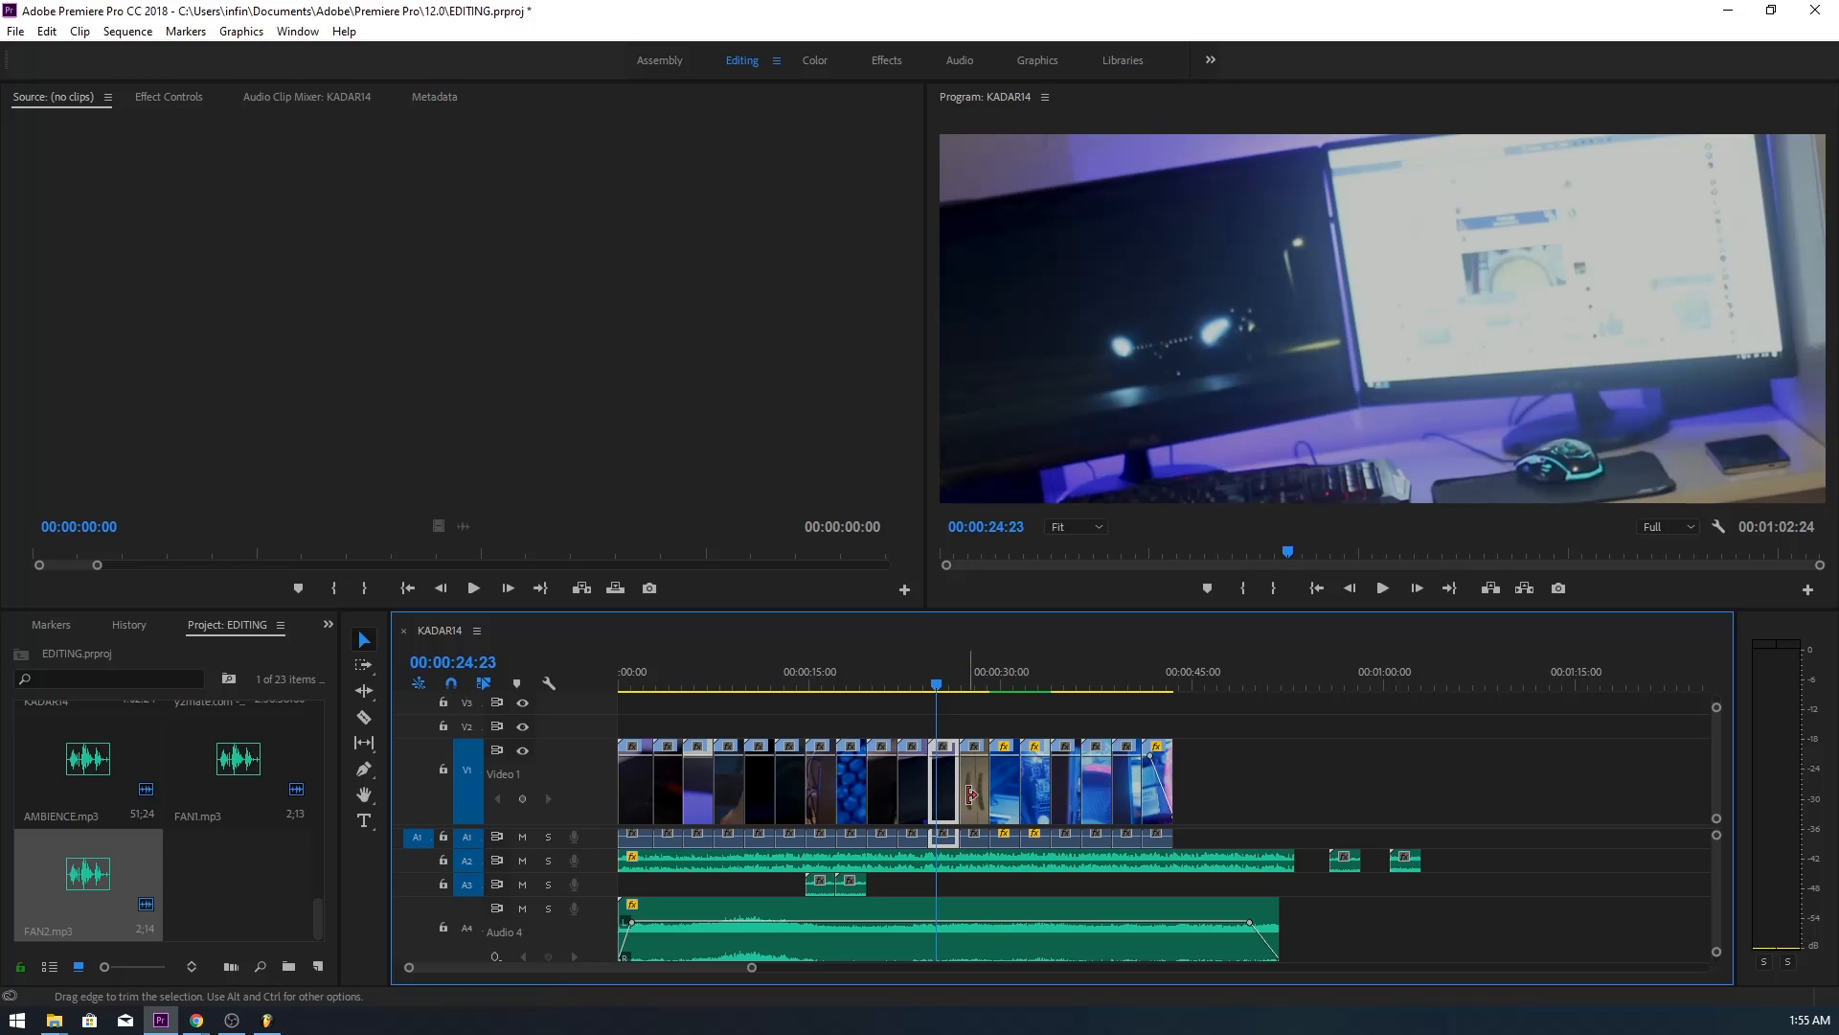
key("shift+Delete")
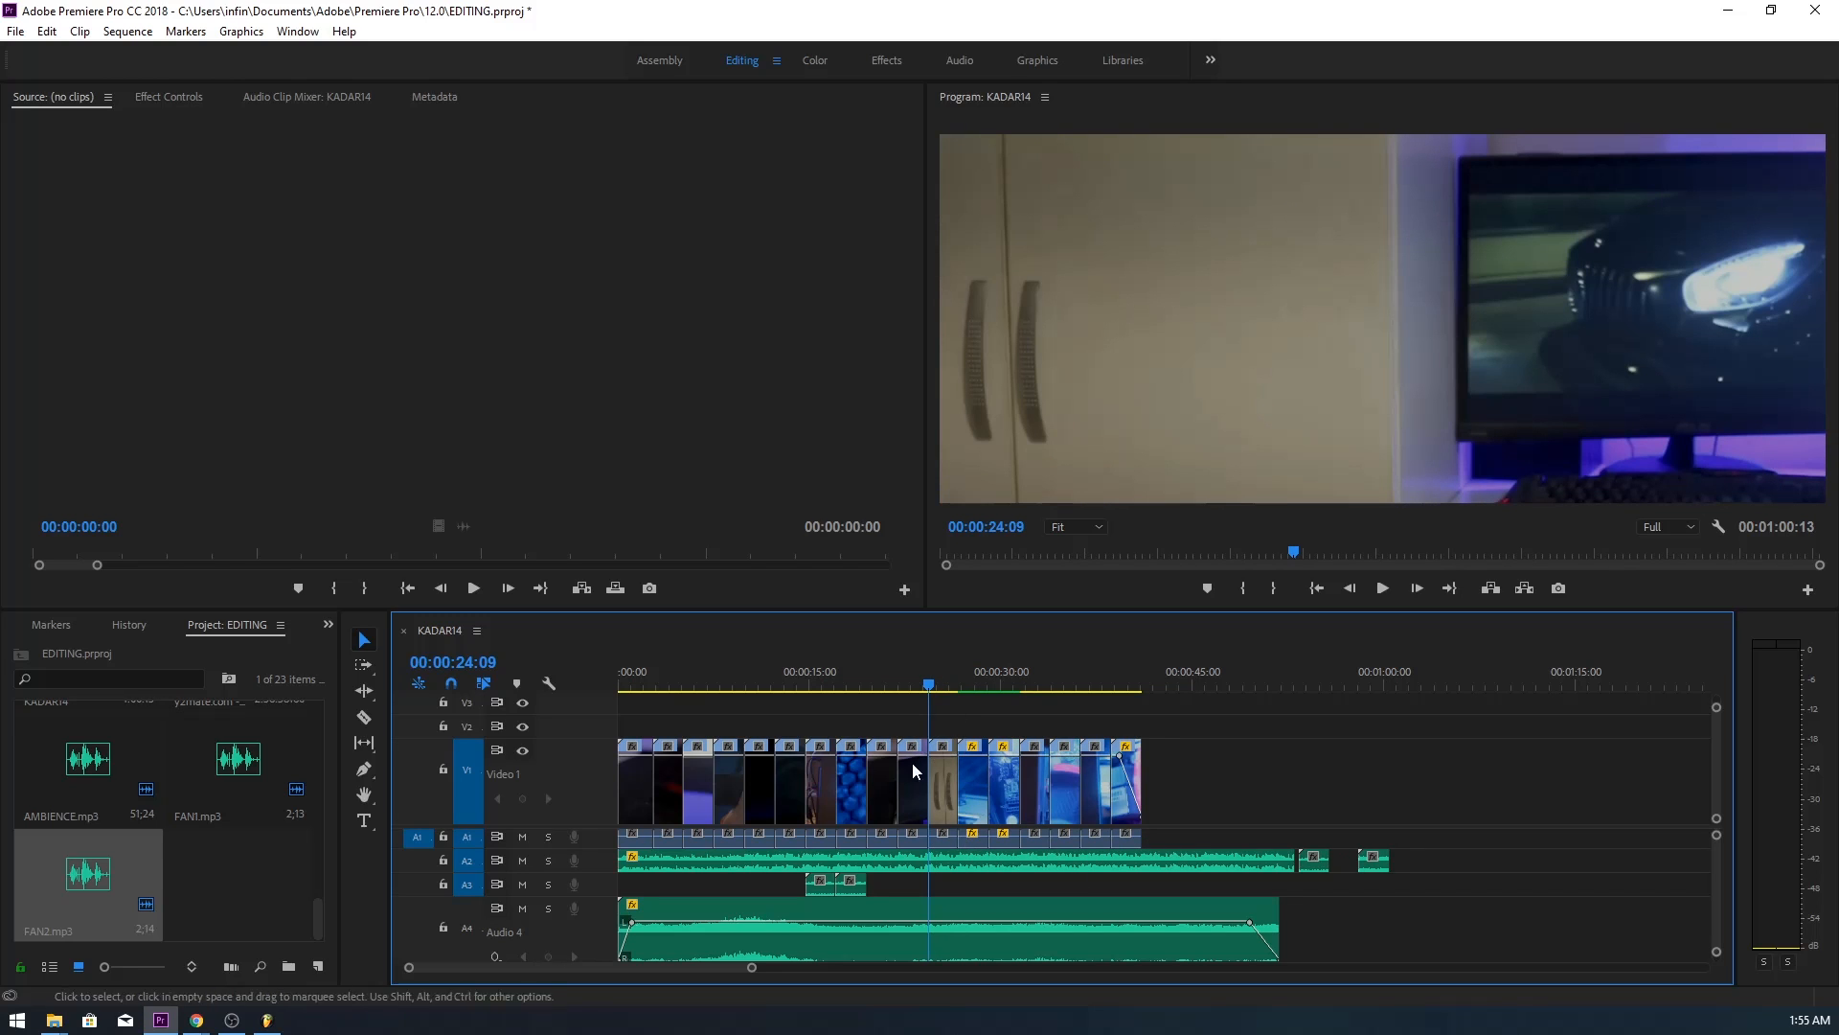
key("space")
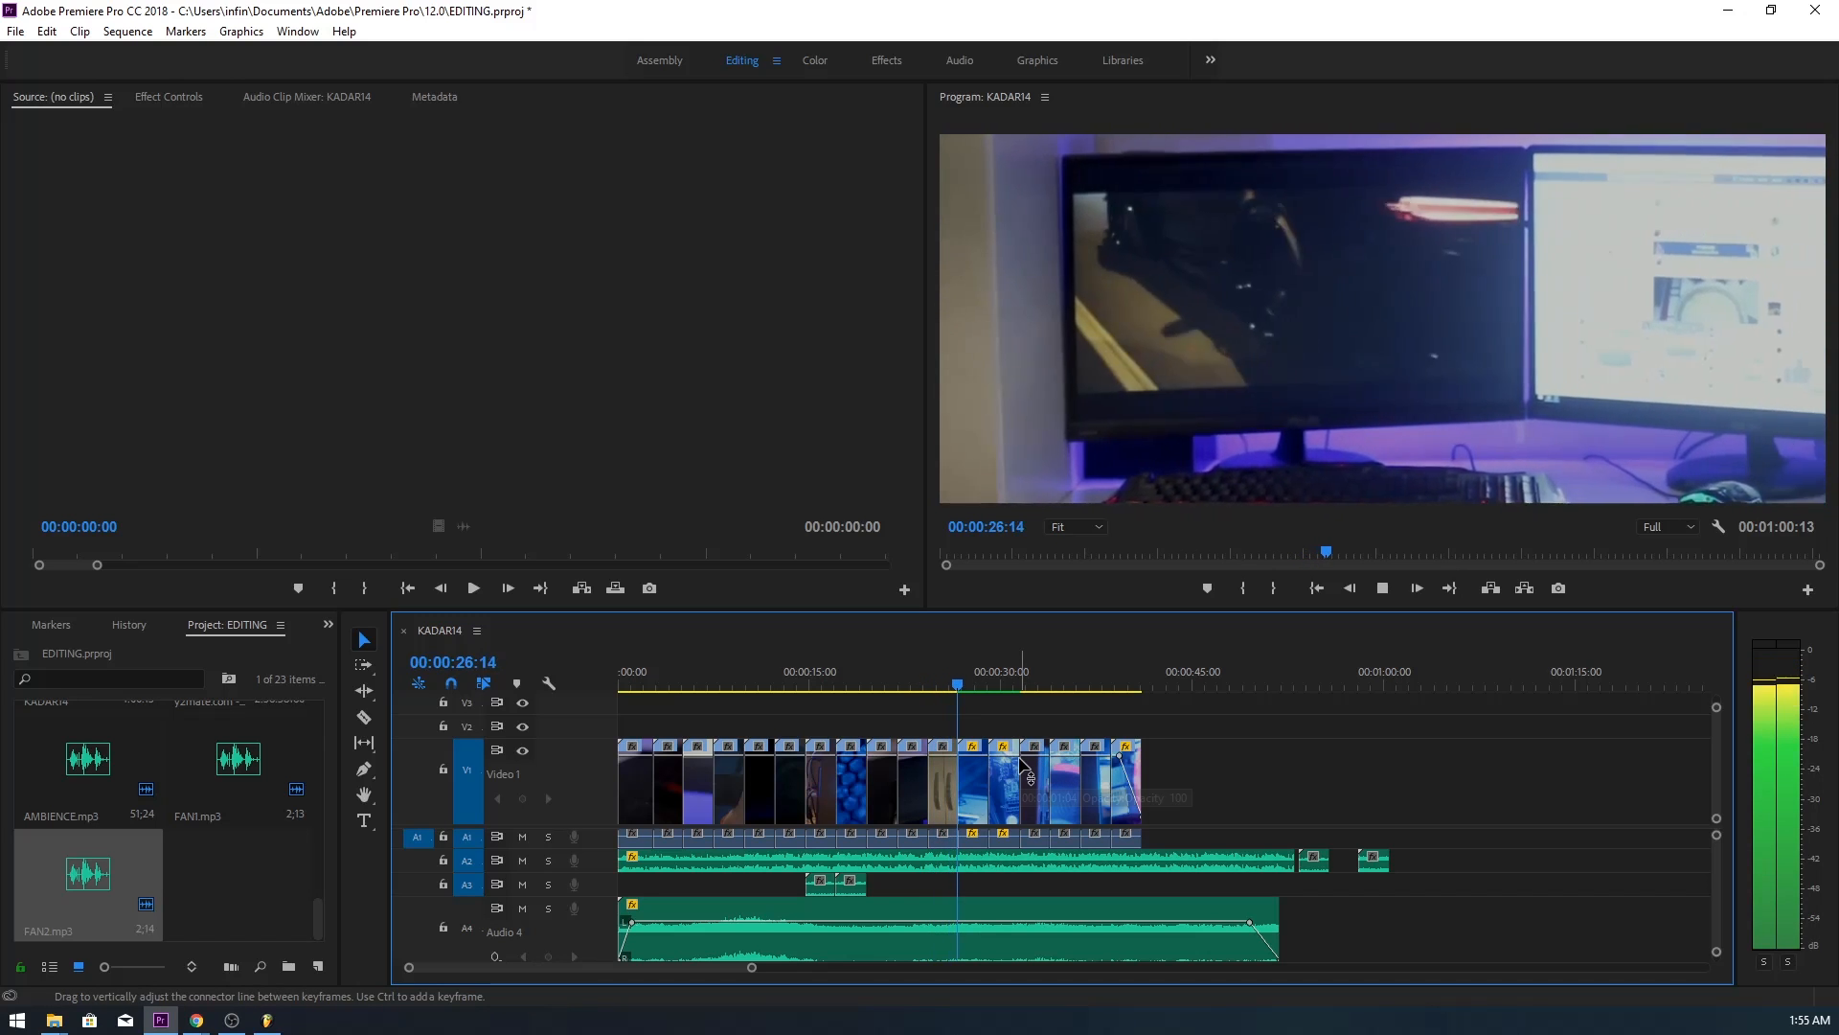
key("space")
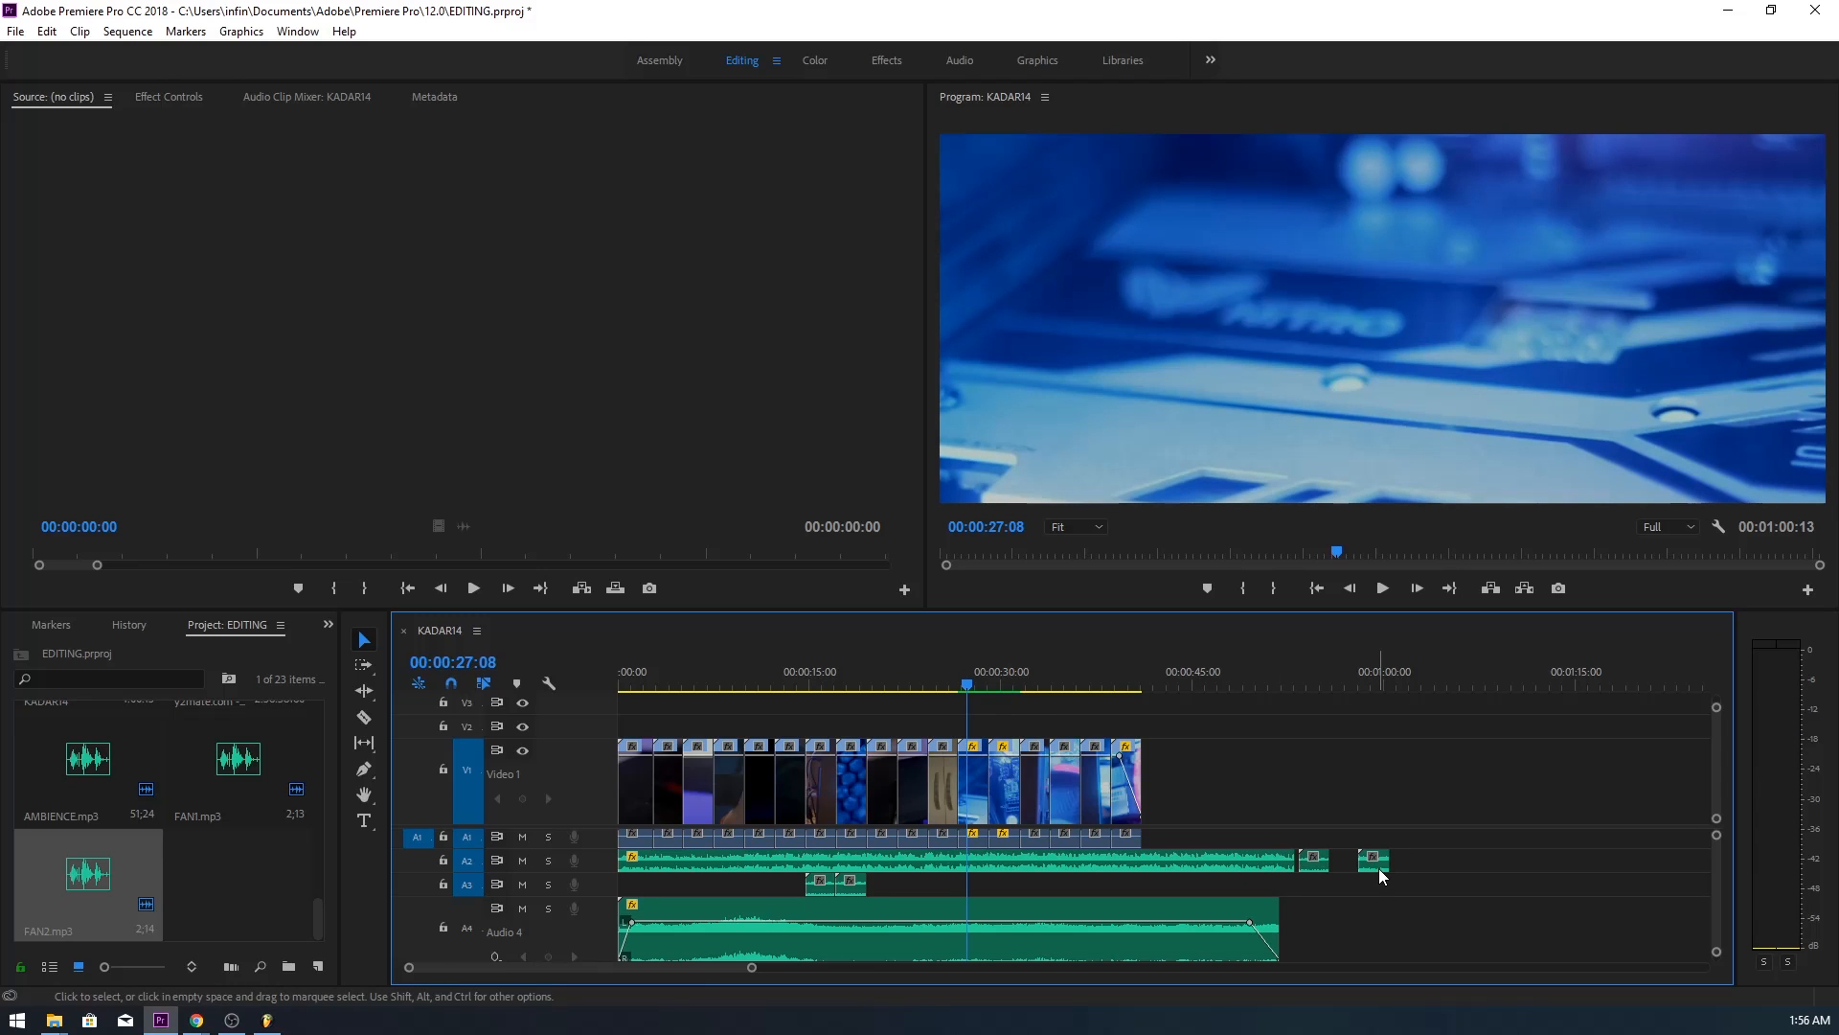
- Place two back-to-back copies of FAN2.mp3 on A3 from about 00:00:26:14 under the two motherboard shots, and play the first
key("Delete")
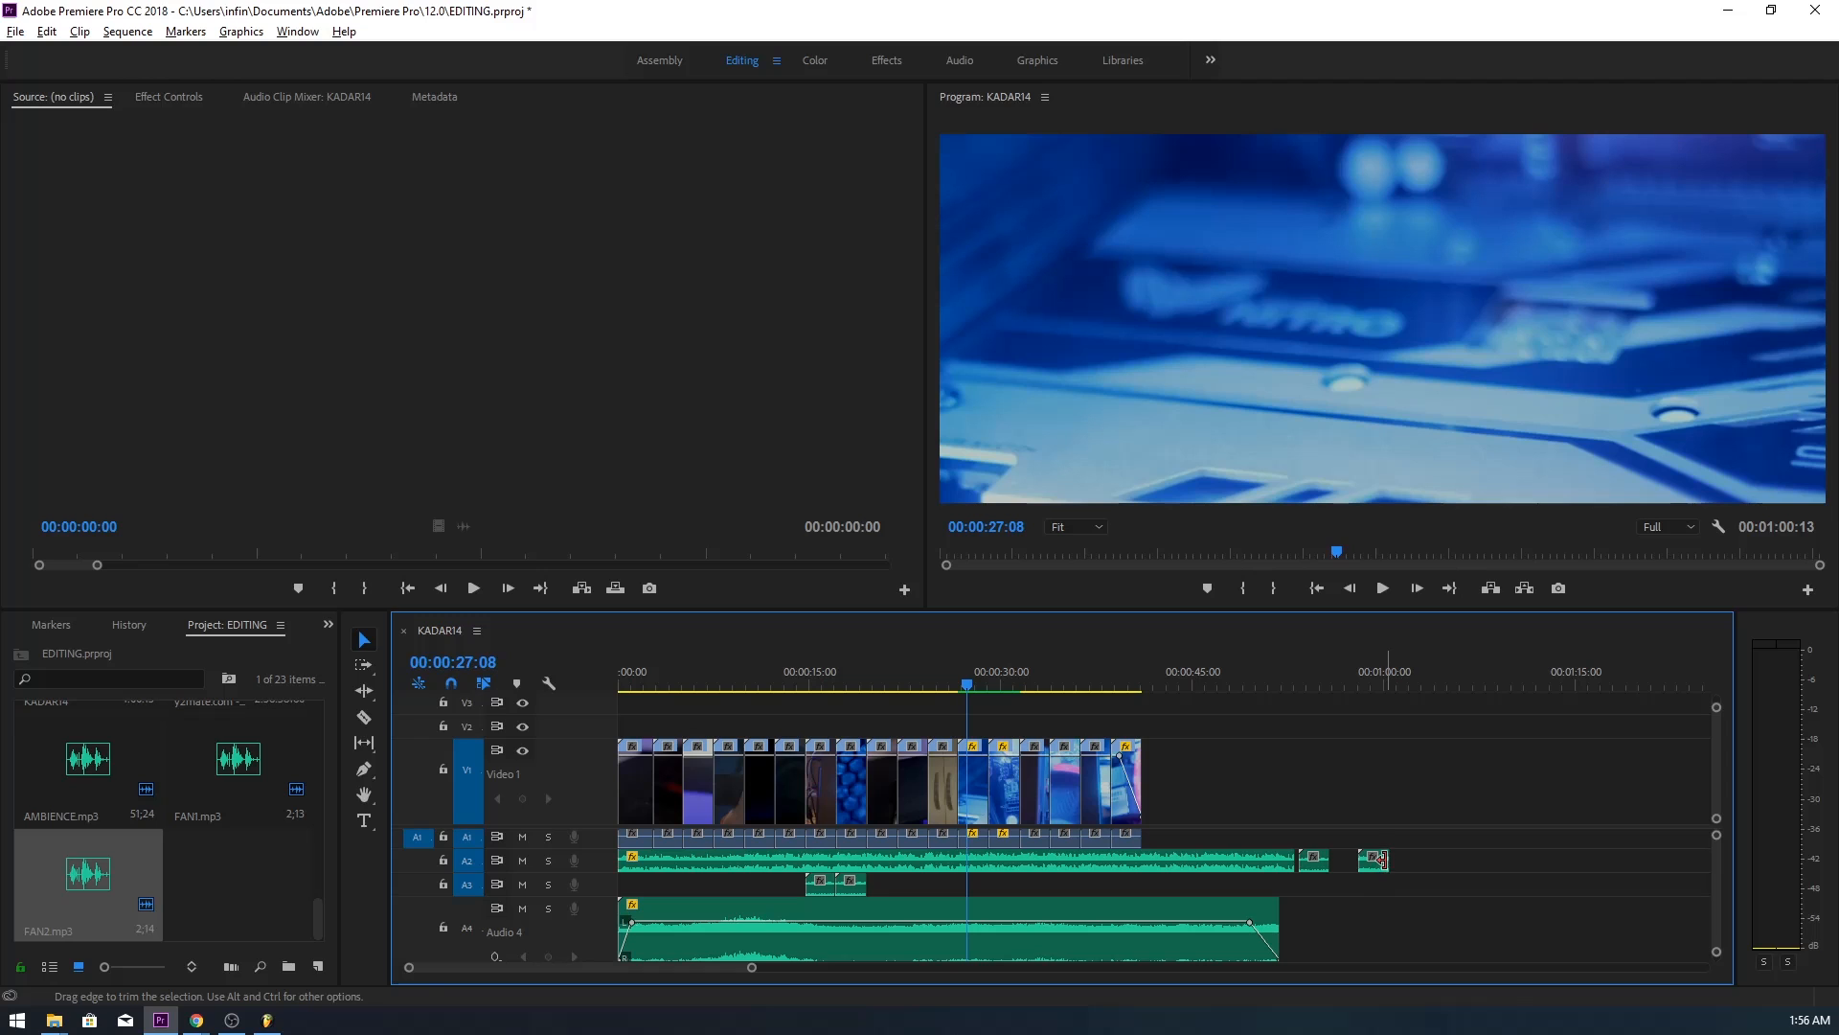
left_click_drag(1367, 867, 962, 893)
left_click(963, 676)
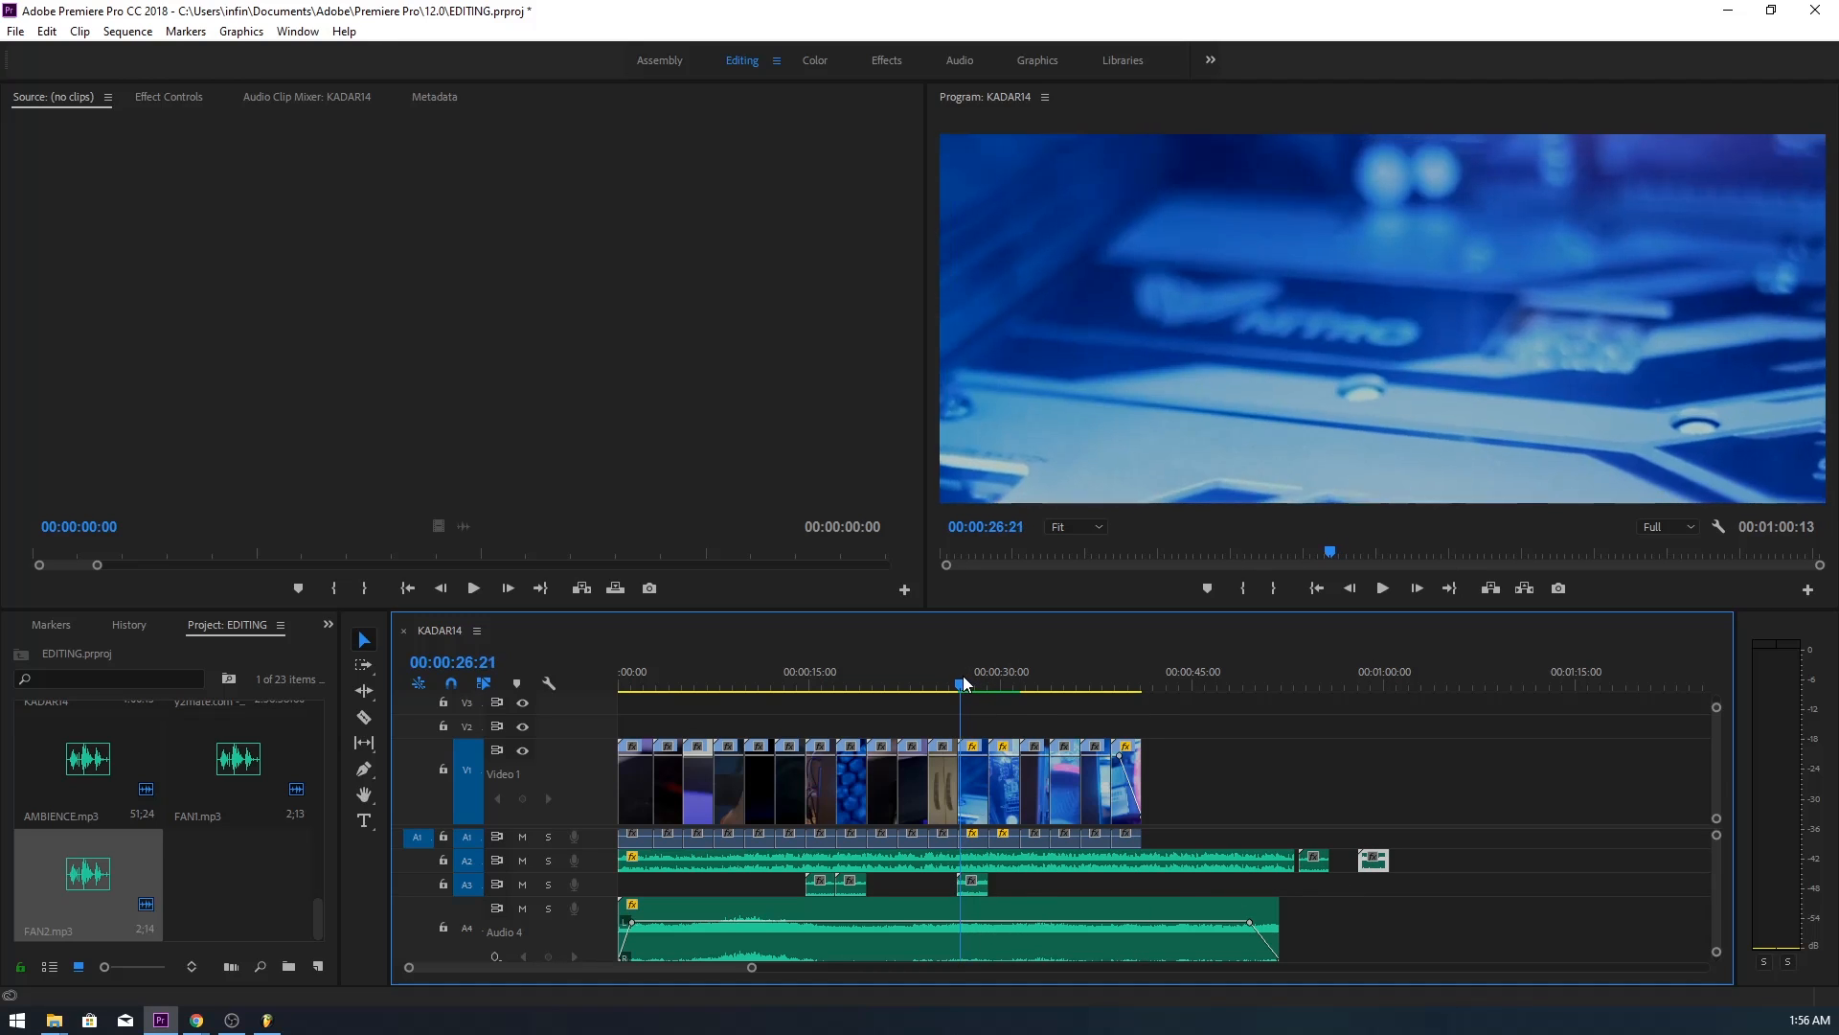
key("space")
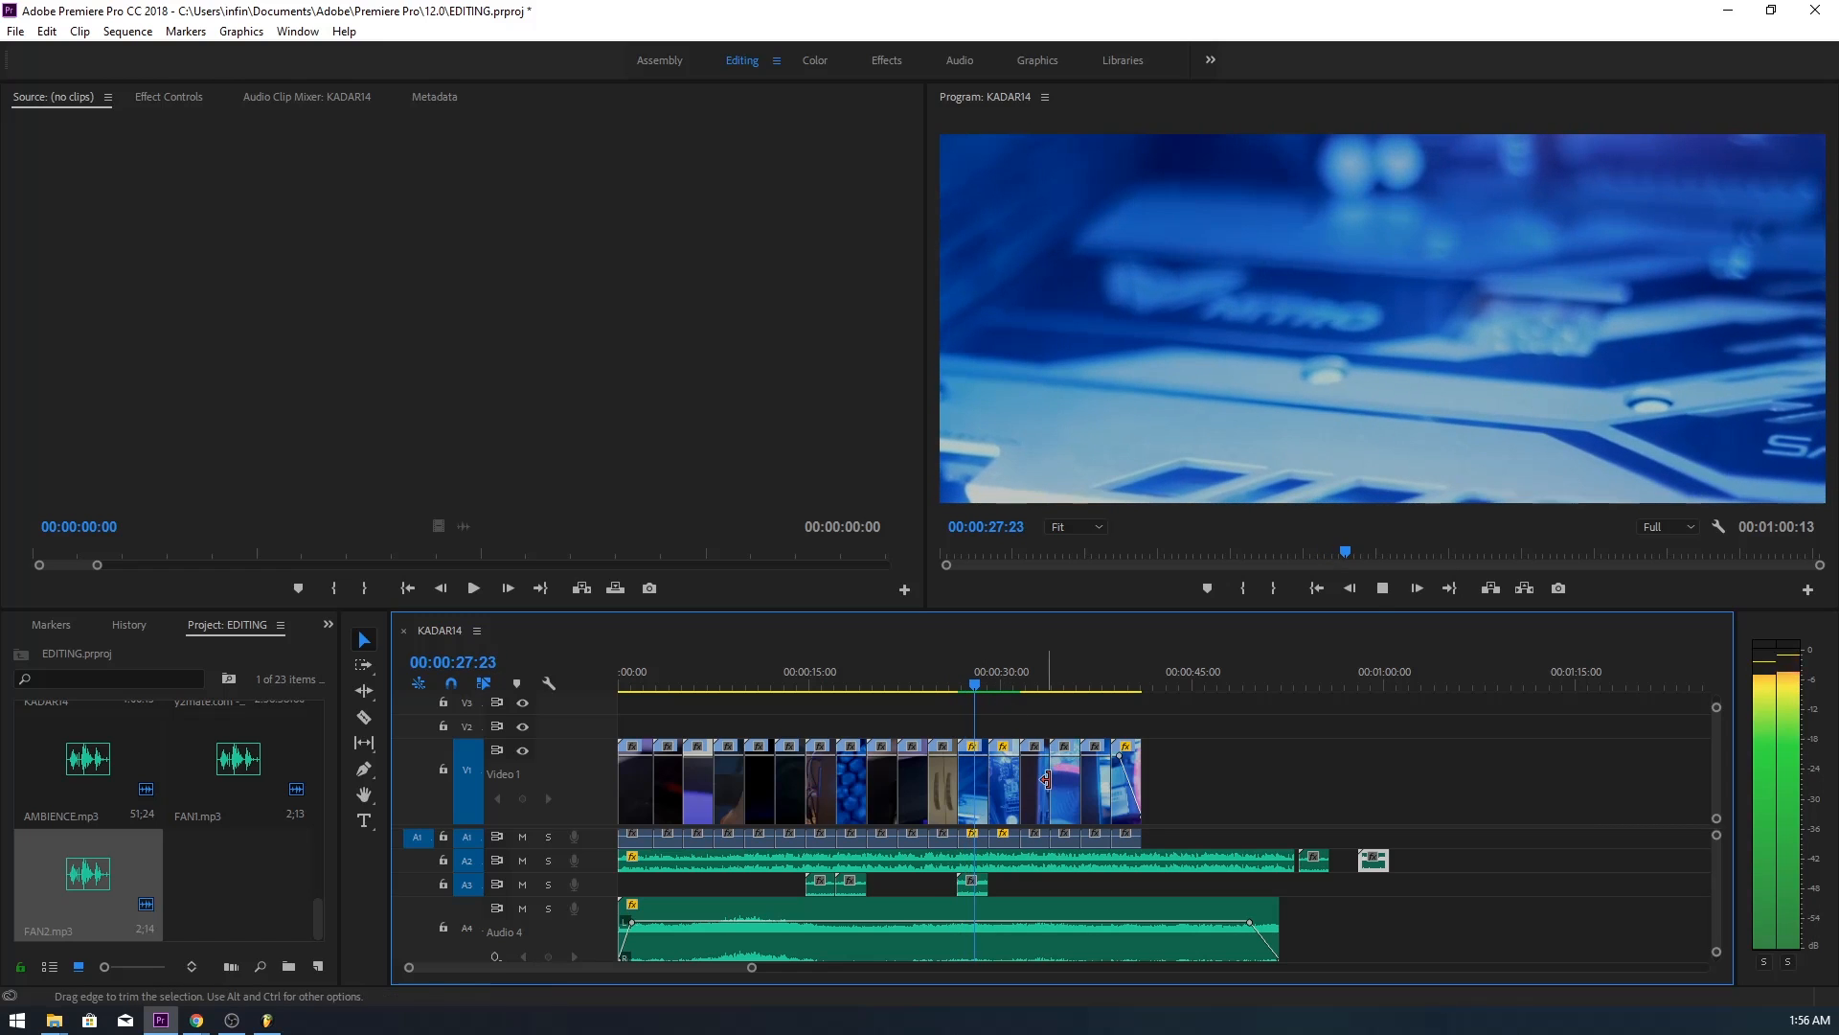
key("space")
left_click_drag(1356, 869, 1001, 888)
left_click(986, 681)
left_click_drag(987, 681, 993, 684)
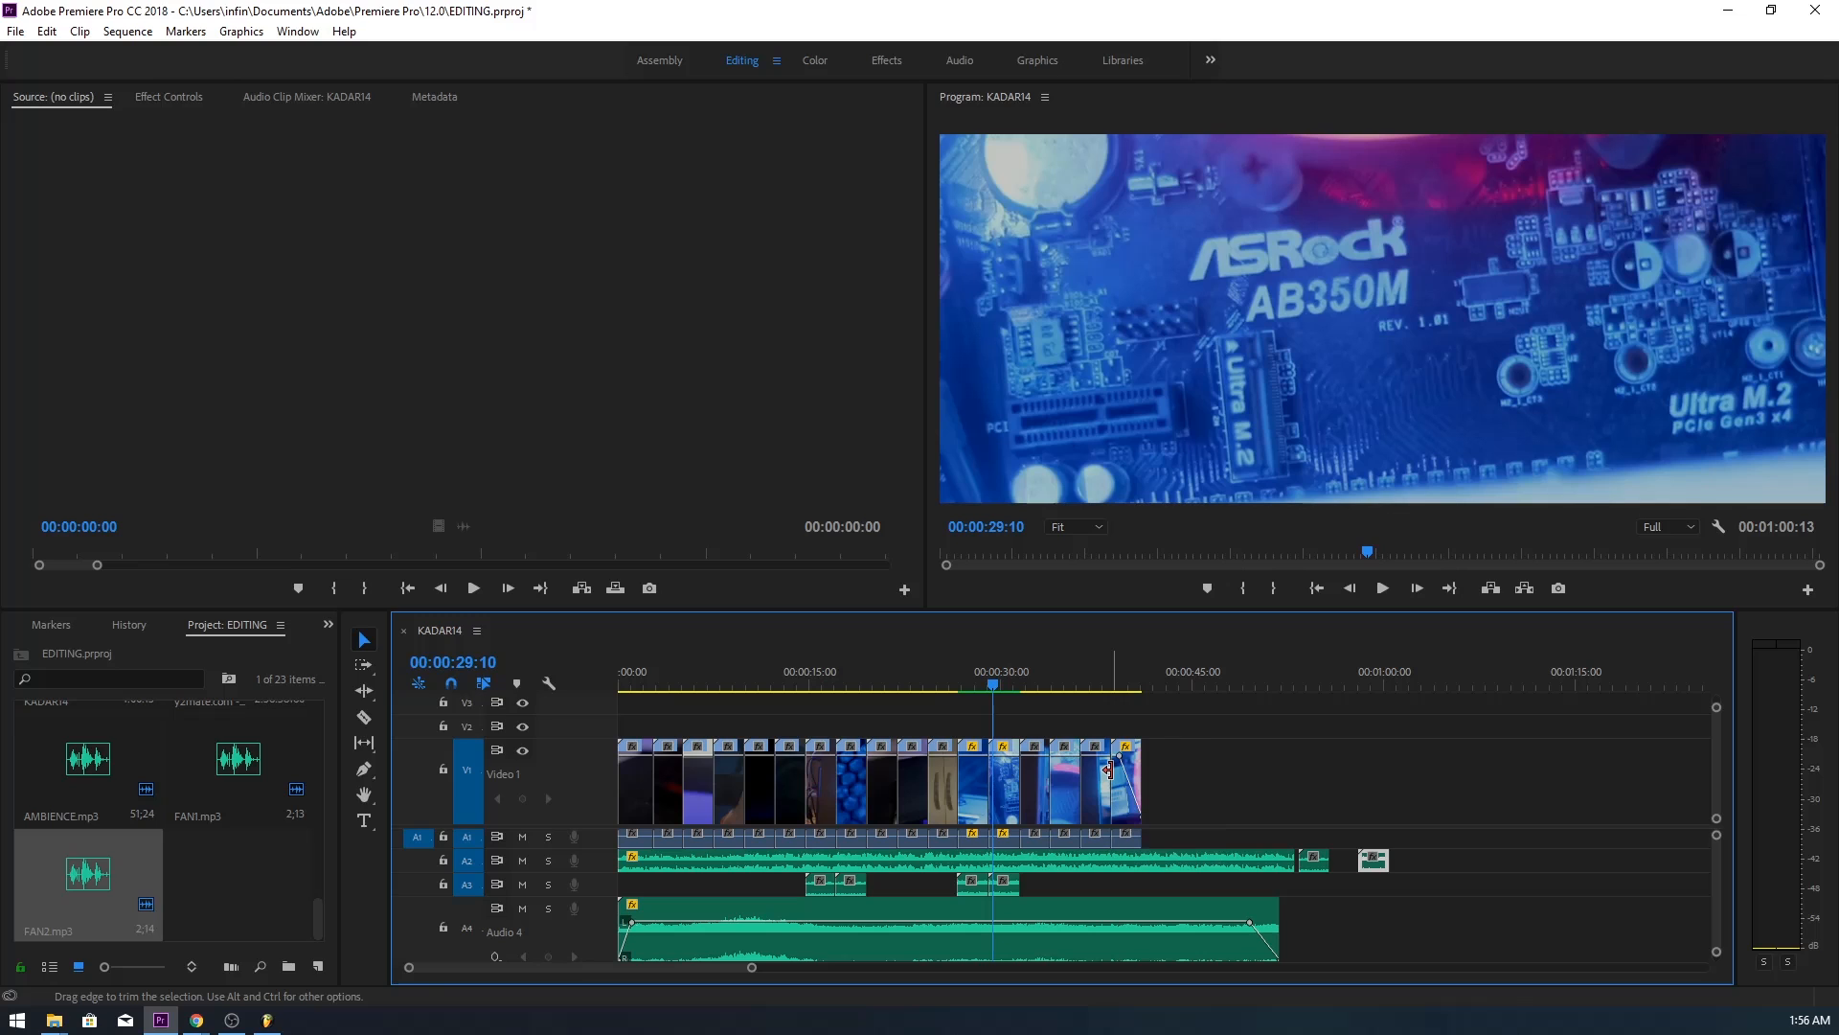
- Copy the two FAN1.mp3 clips on A3 end to end from about 00:00:31:16, and play each copy against the video
left_click(1022, 683)
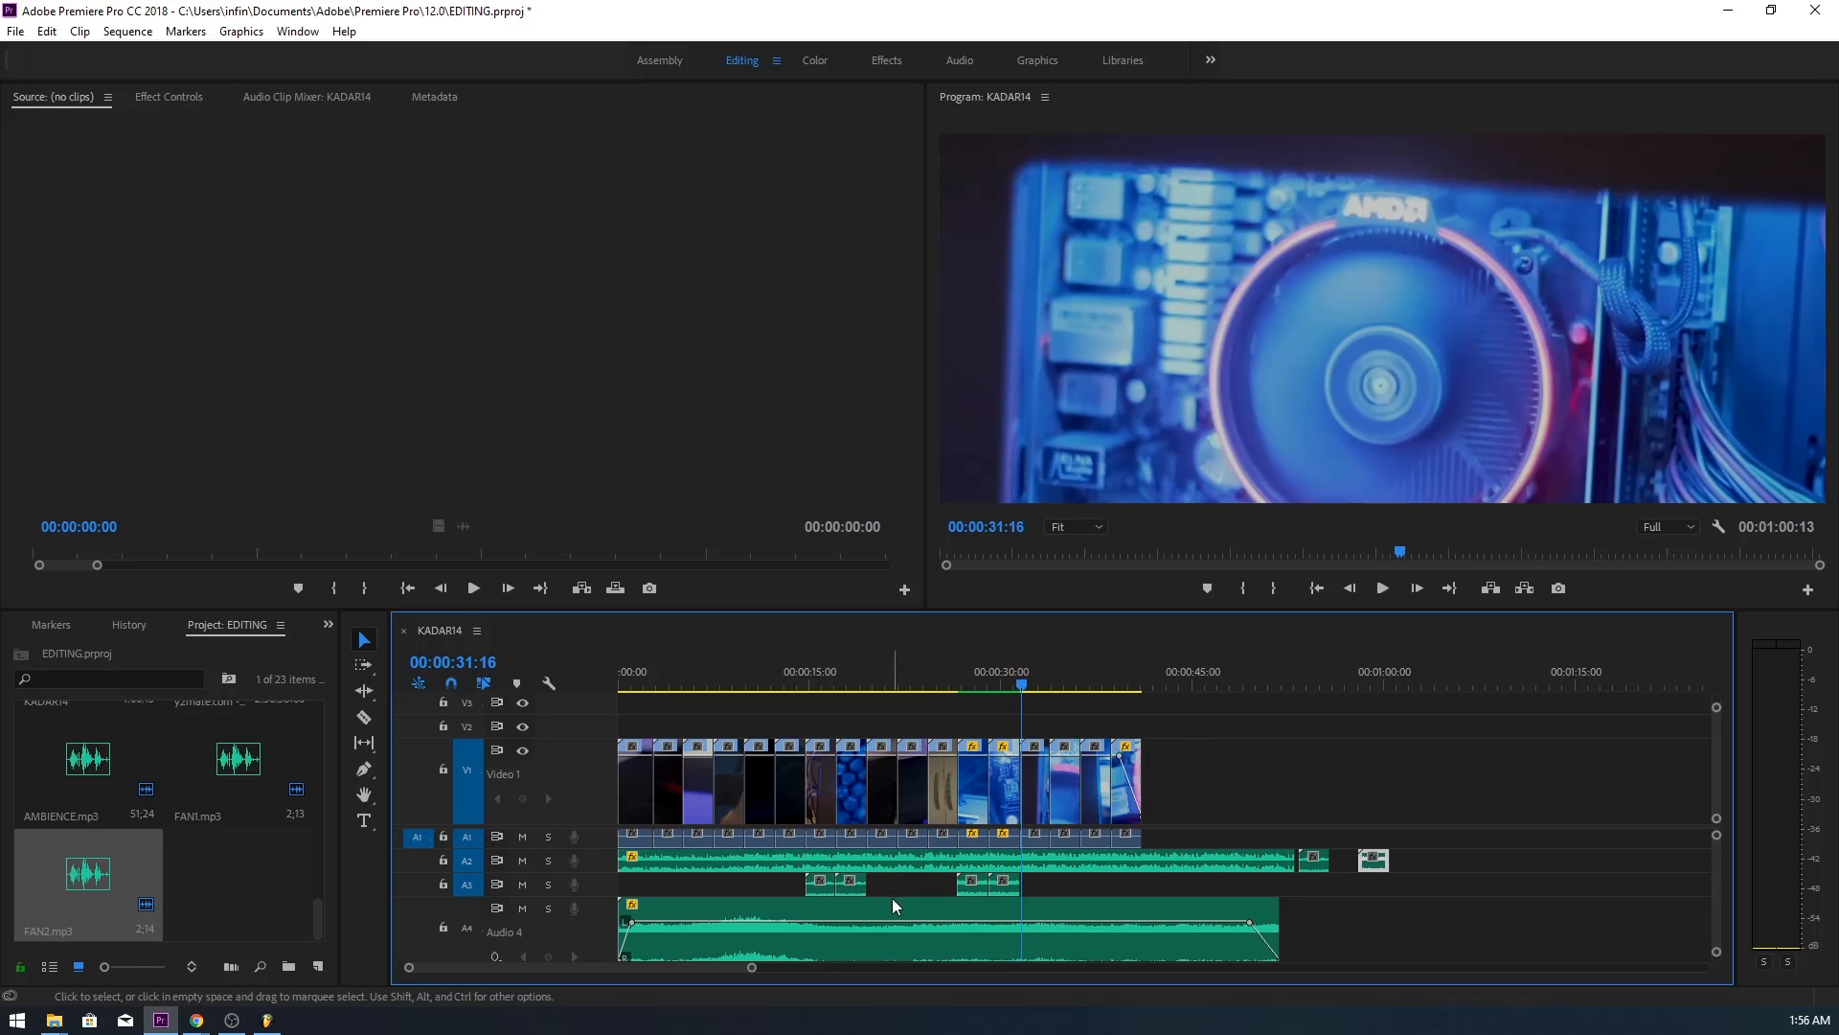
left_click_drag(859, 888, 1043, 889)
key("space")
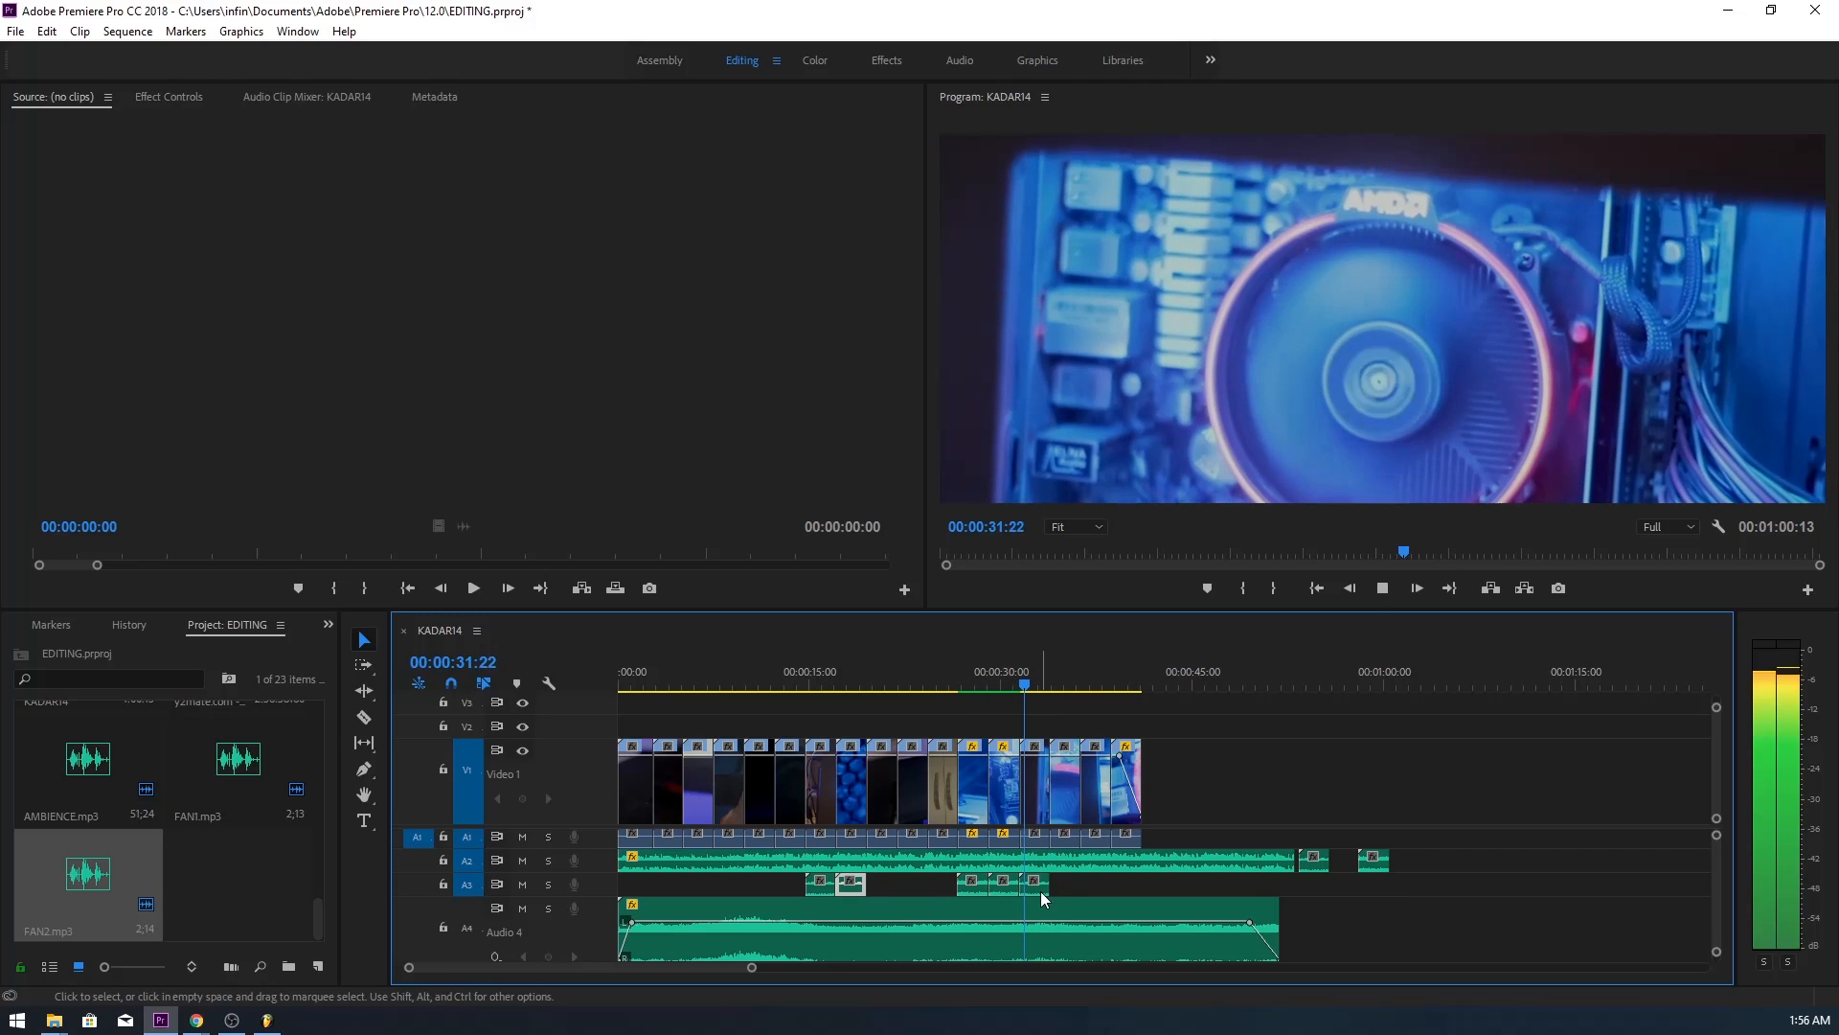
key("space")
left_click_drag(818, 889, 1066, 891)
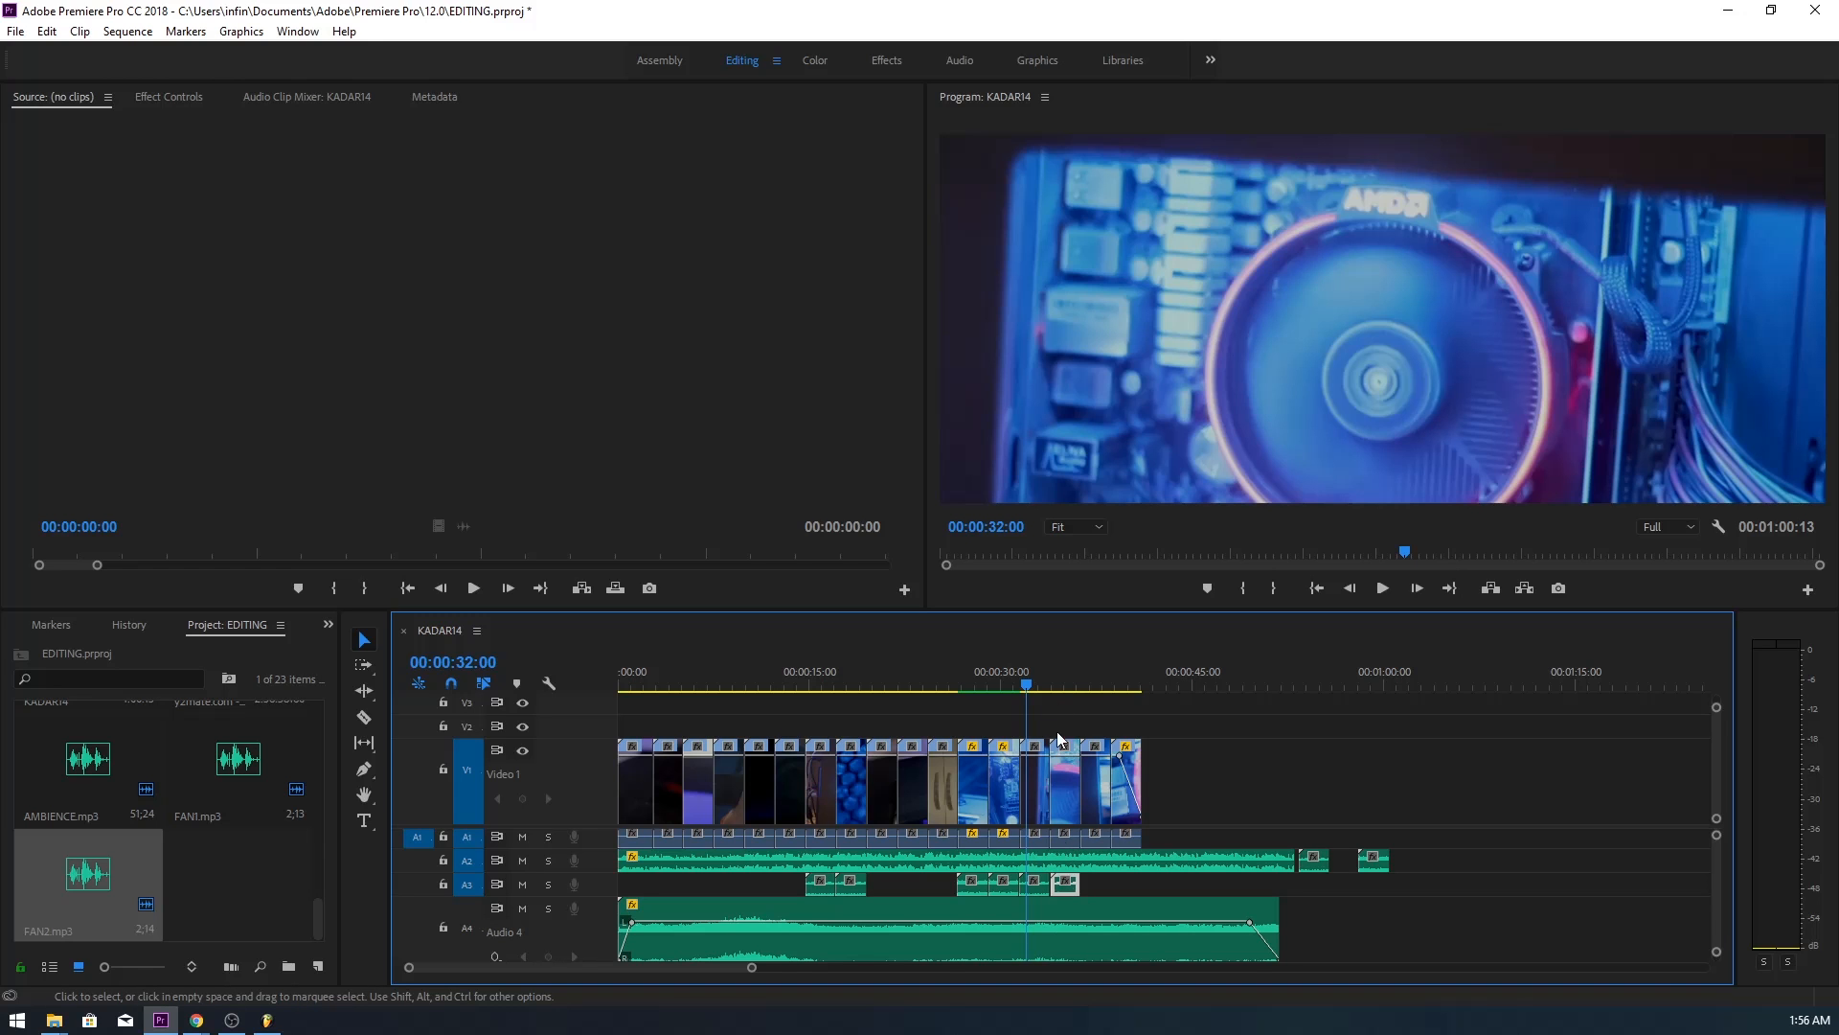
left_click(1047, 685)
key("space")
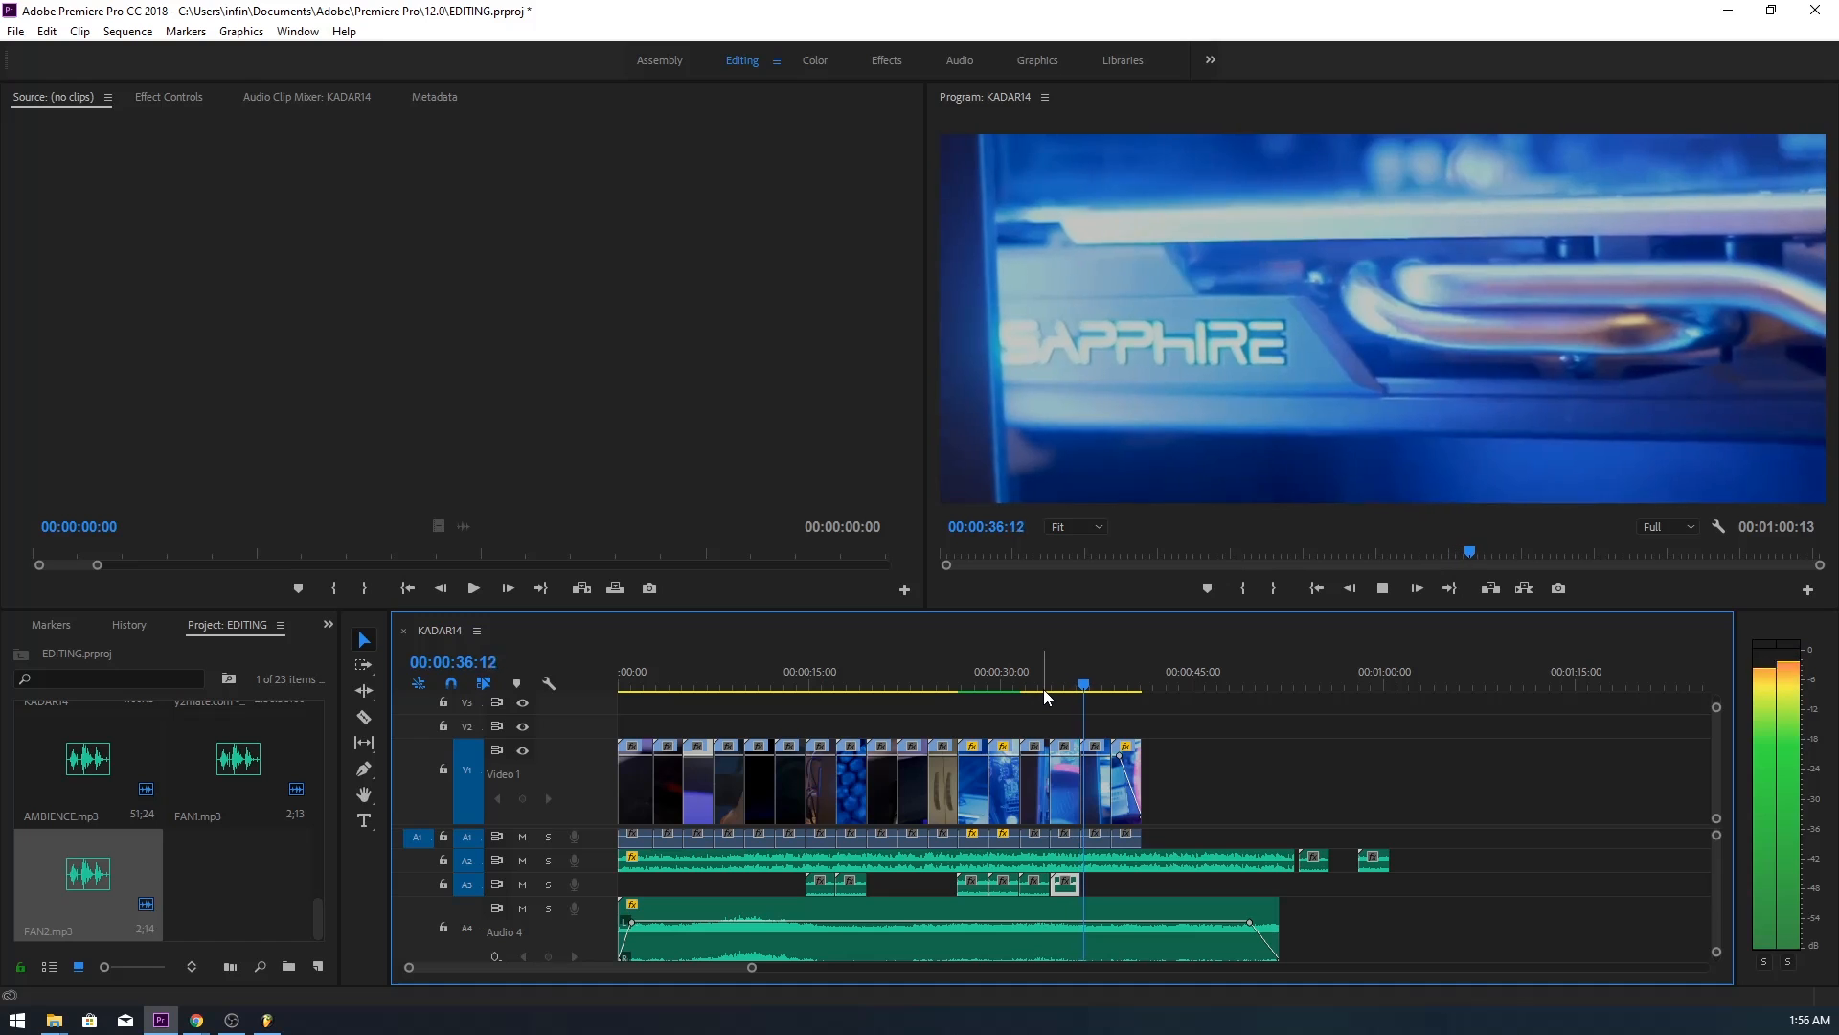
key("space")
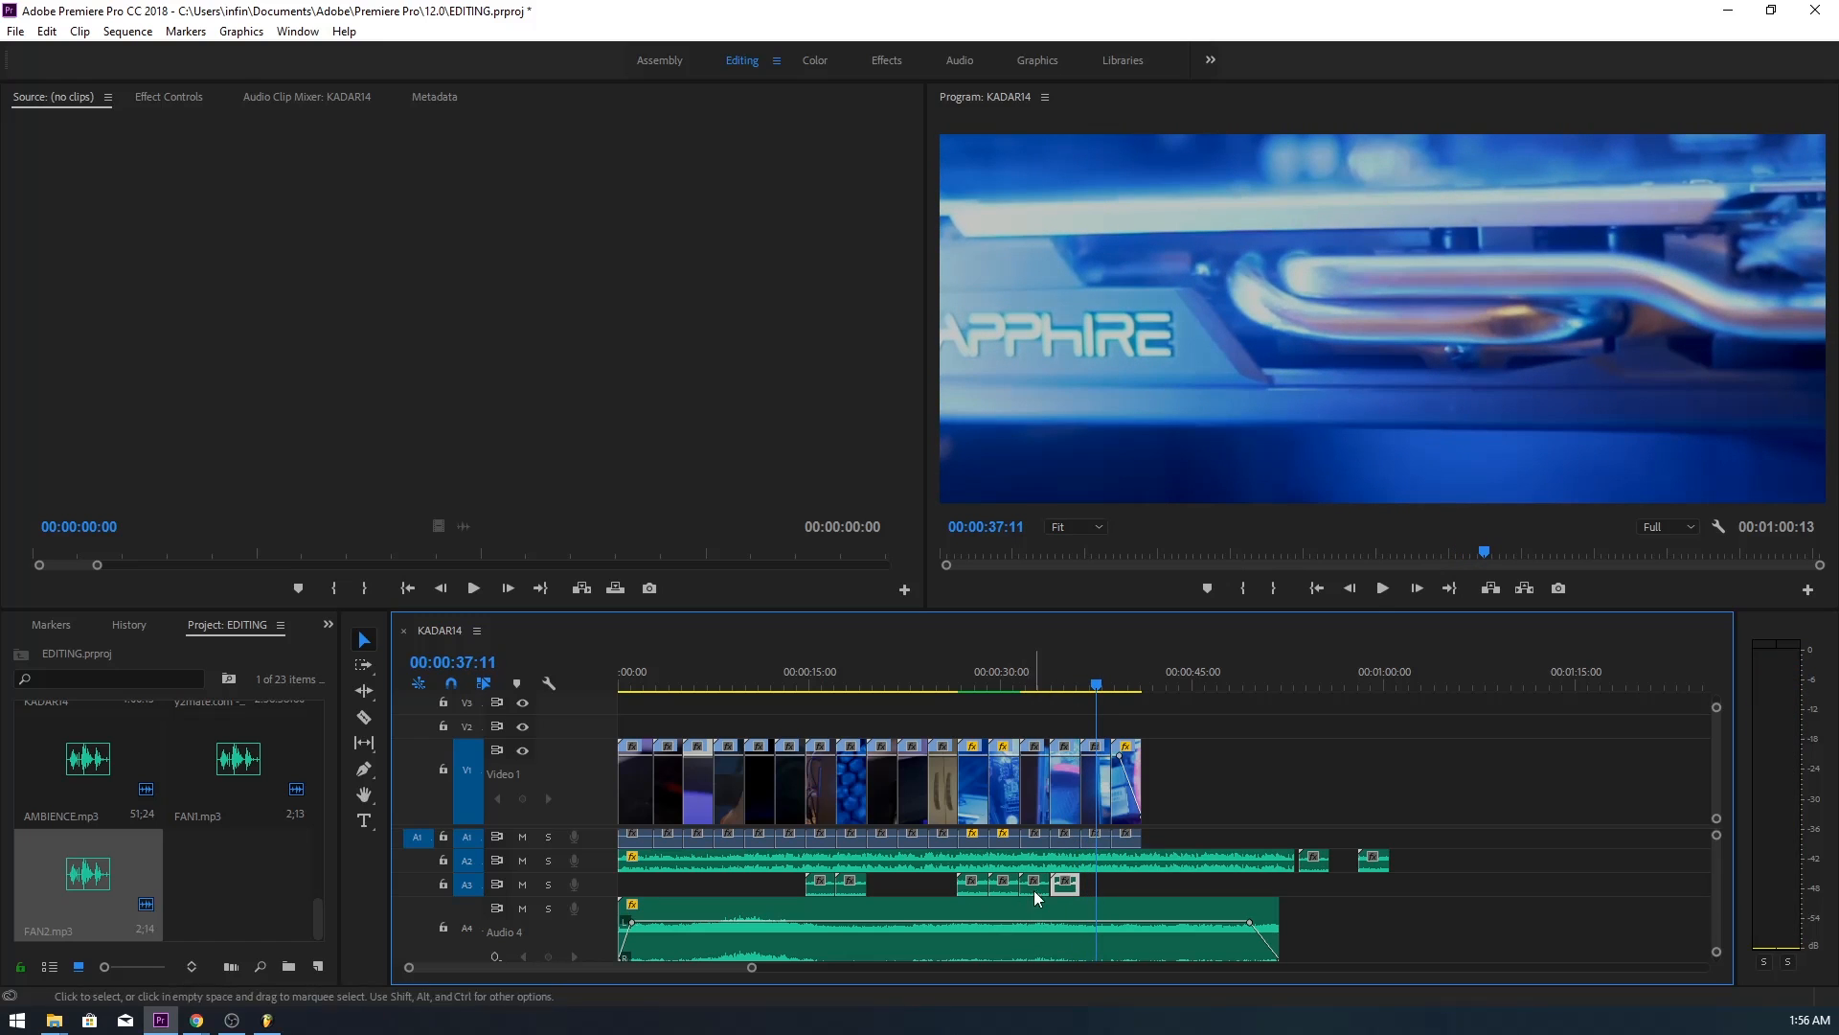
- Copy one FAN2.mp3 and one FAN1.mp3 clip on A3 to cover the last two video shots
left_click(1003, 889)
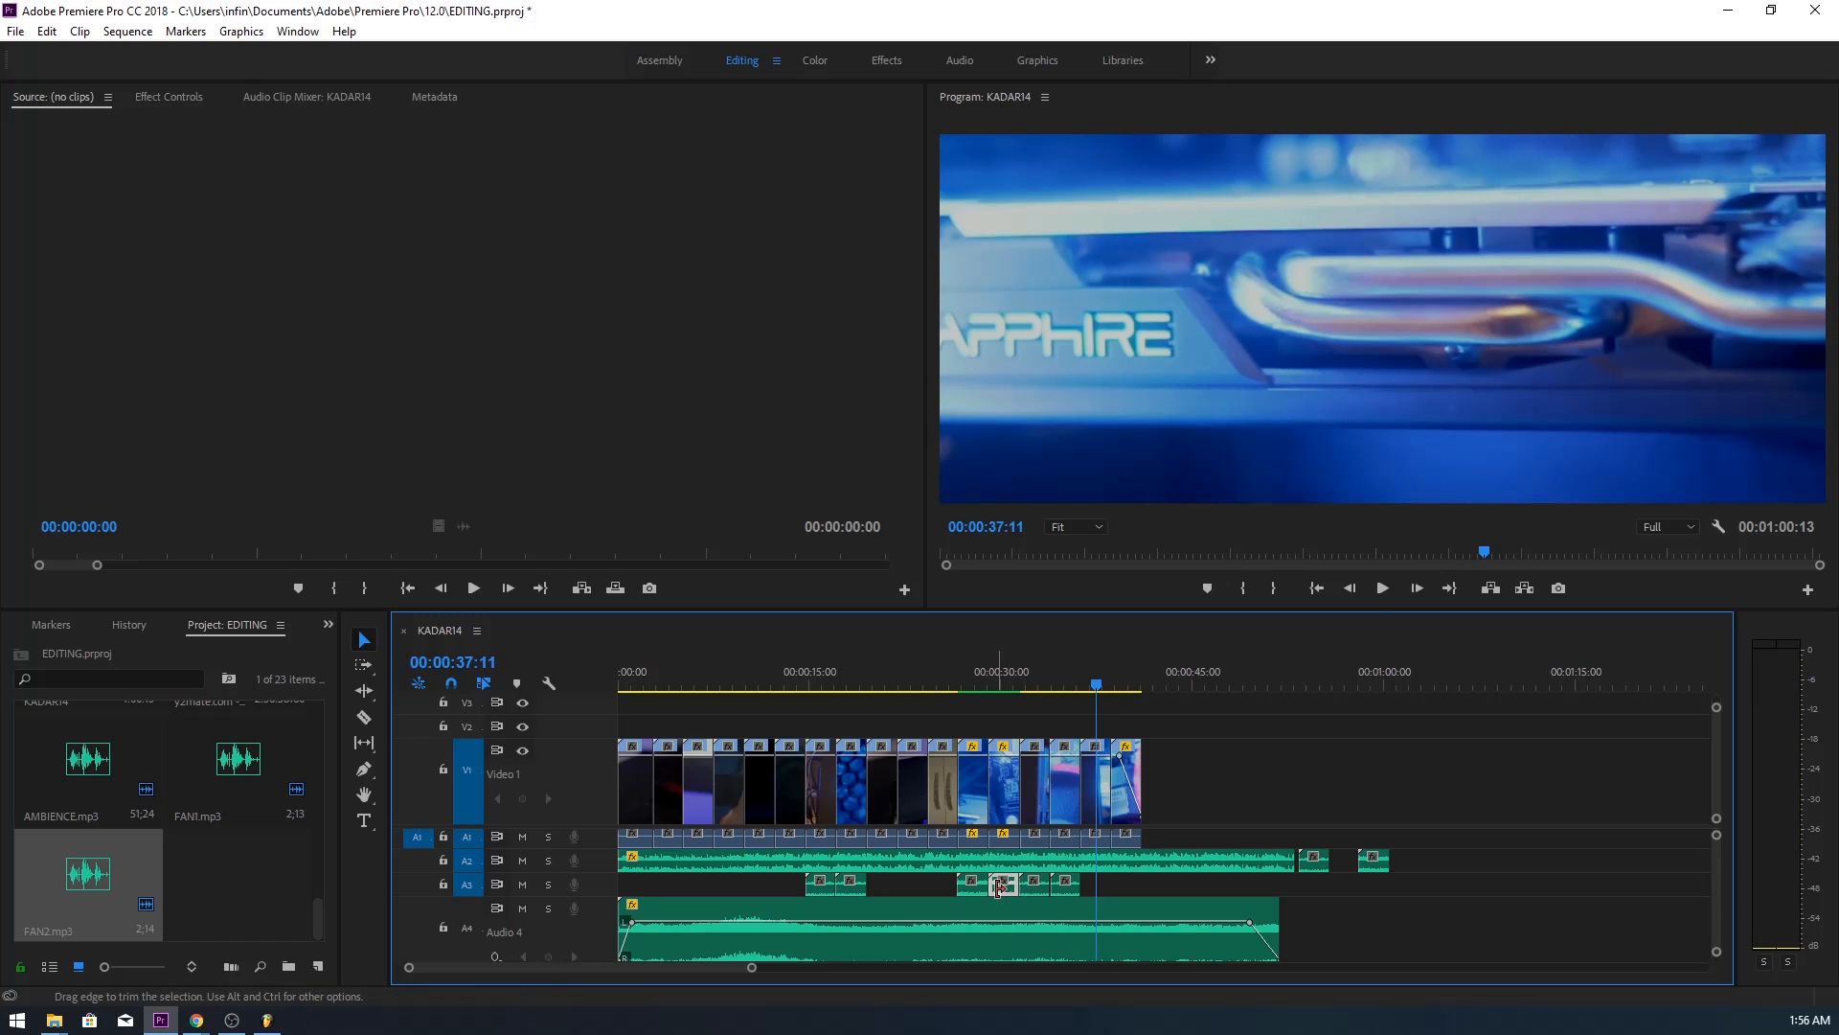
key("ctrl+v")
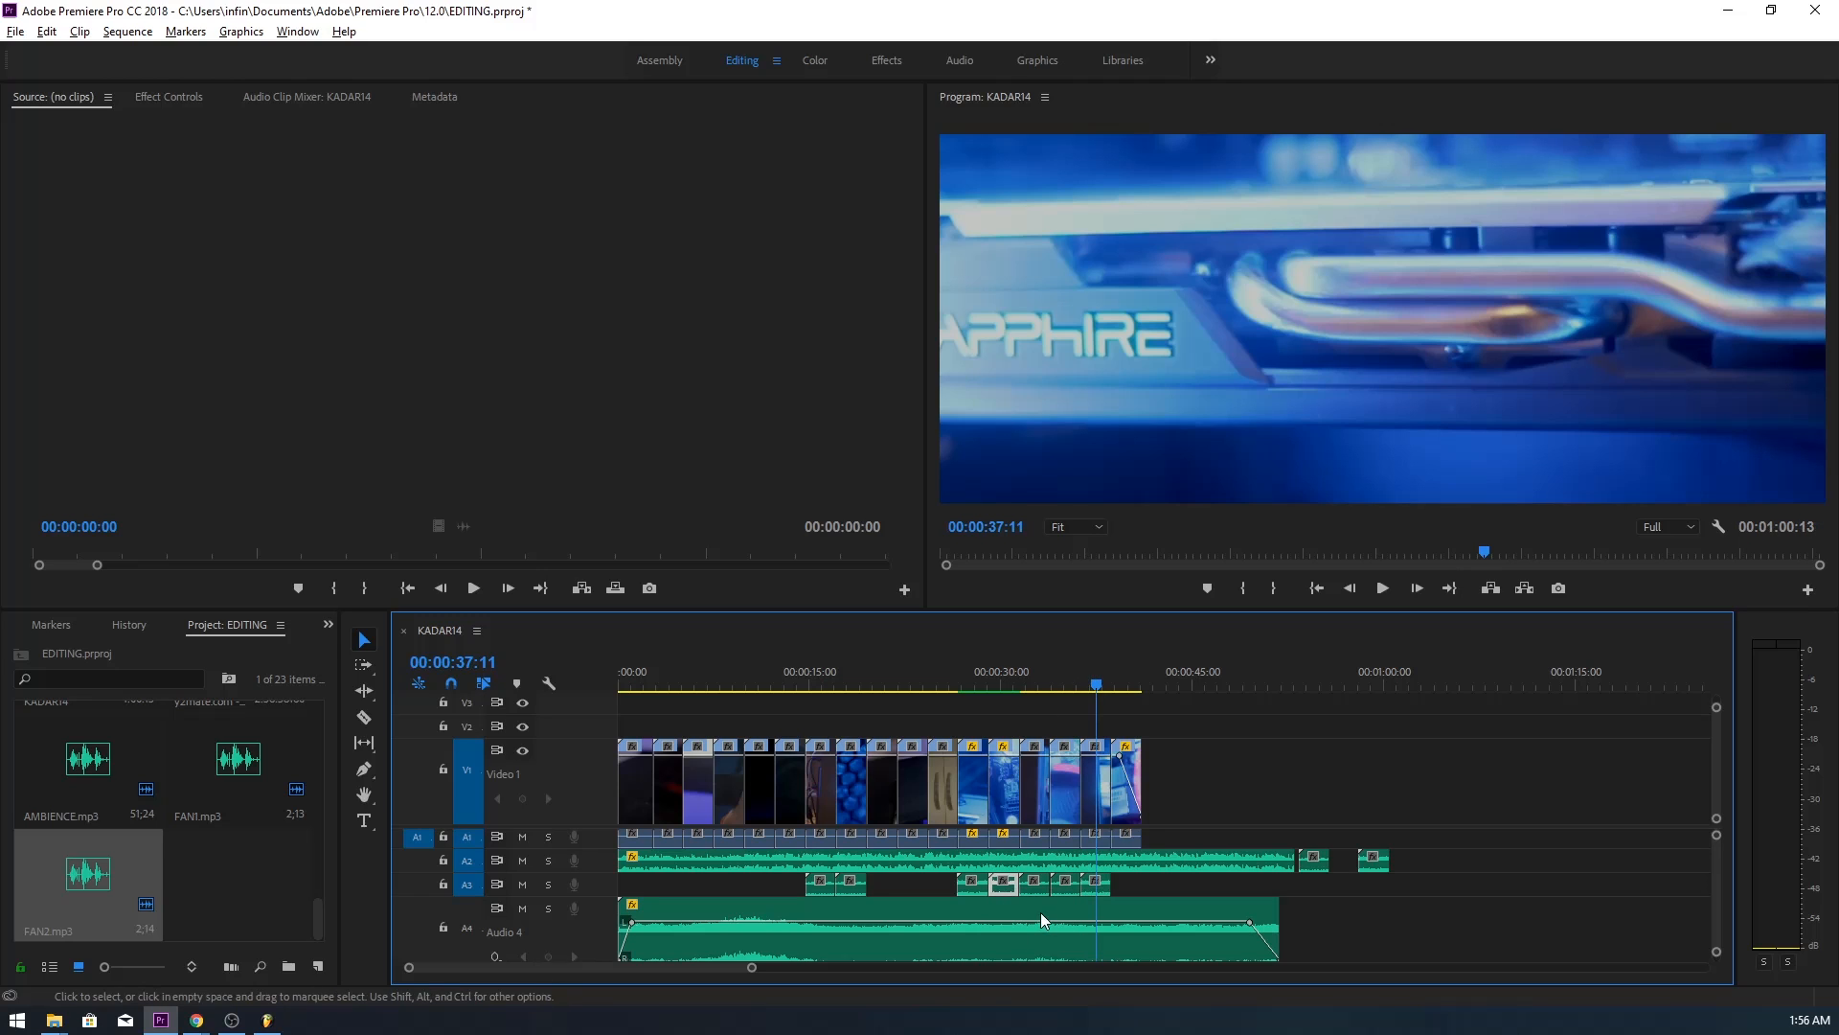
left_click_drag(1067, 885, 1135, 891)
left_click(1115, 684)
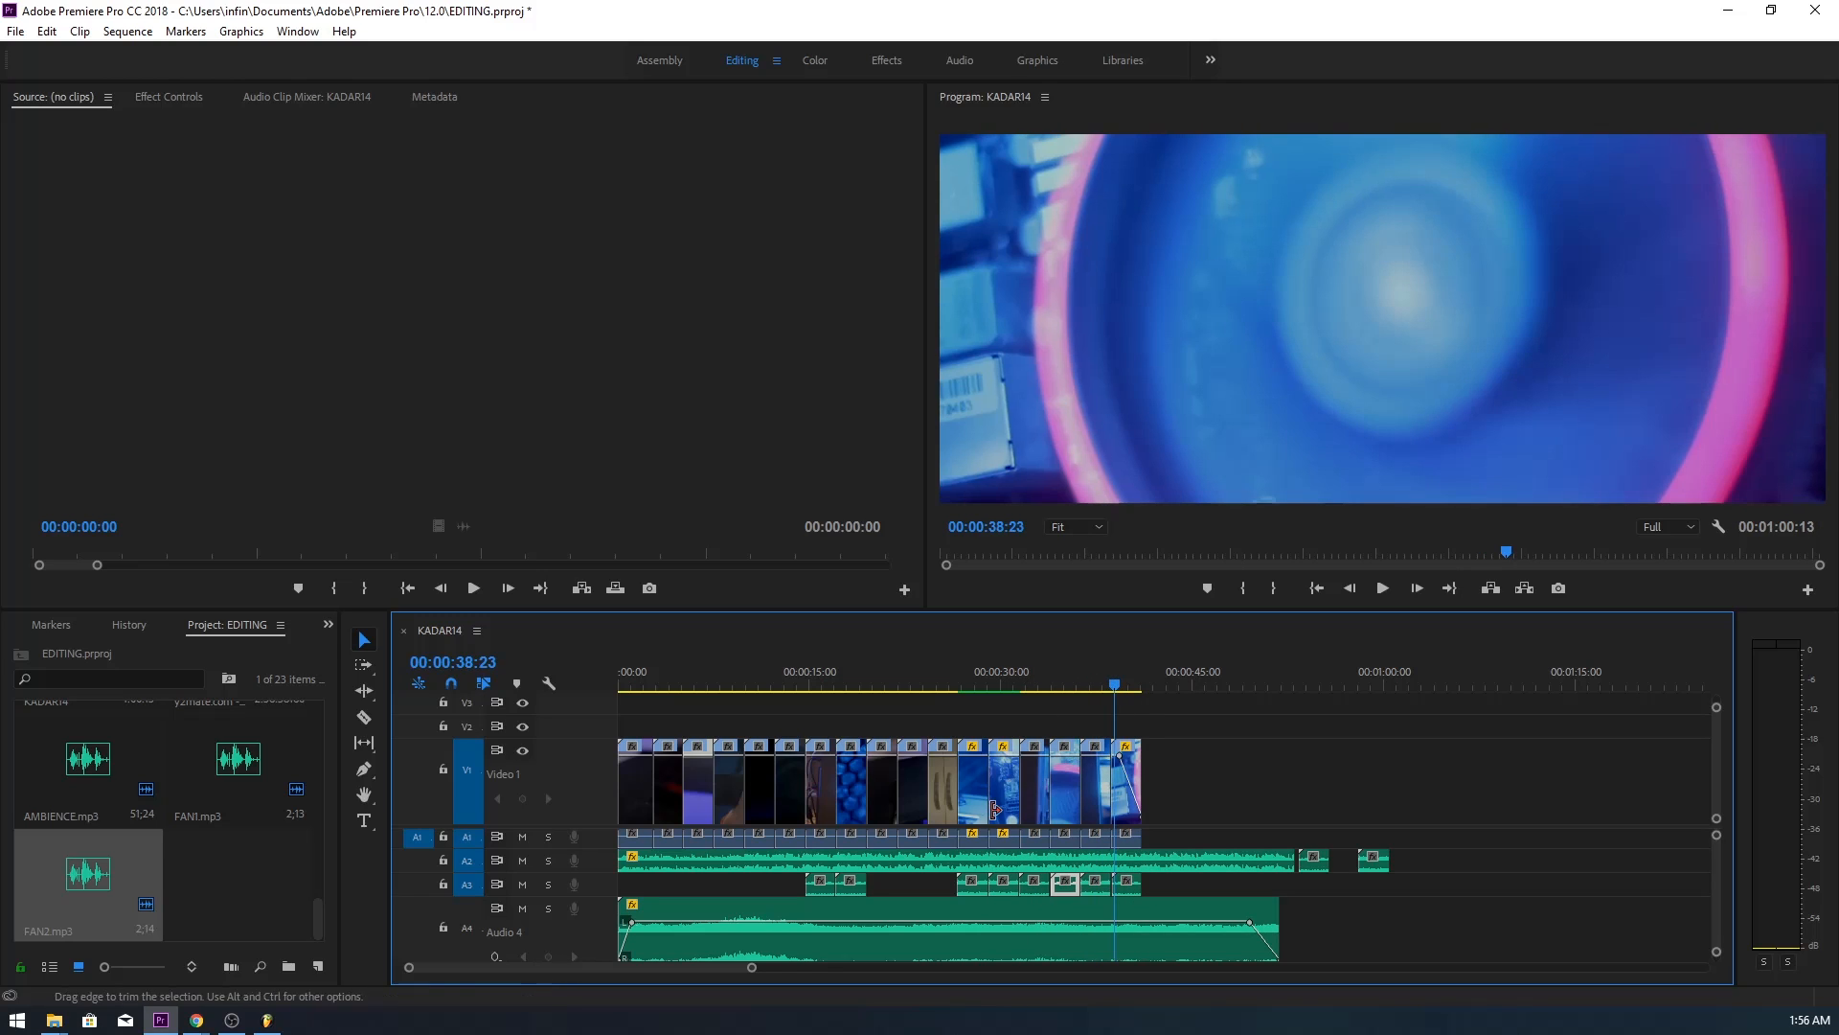
- Expand A3, lower the Audio 3 track to -4.5 dB in the Audio Track Mixer, and play the mix from about 00:00:38:23
double_click(602, 887)
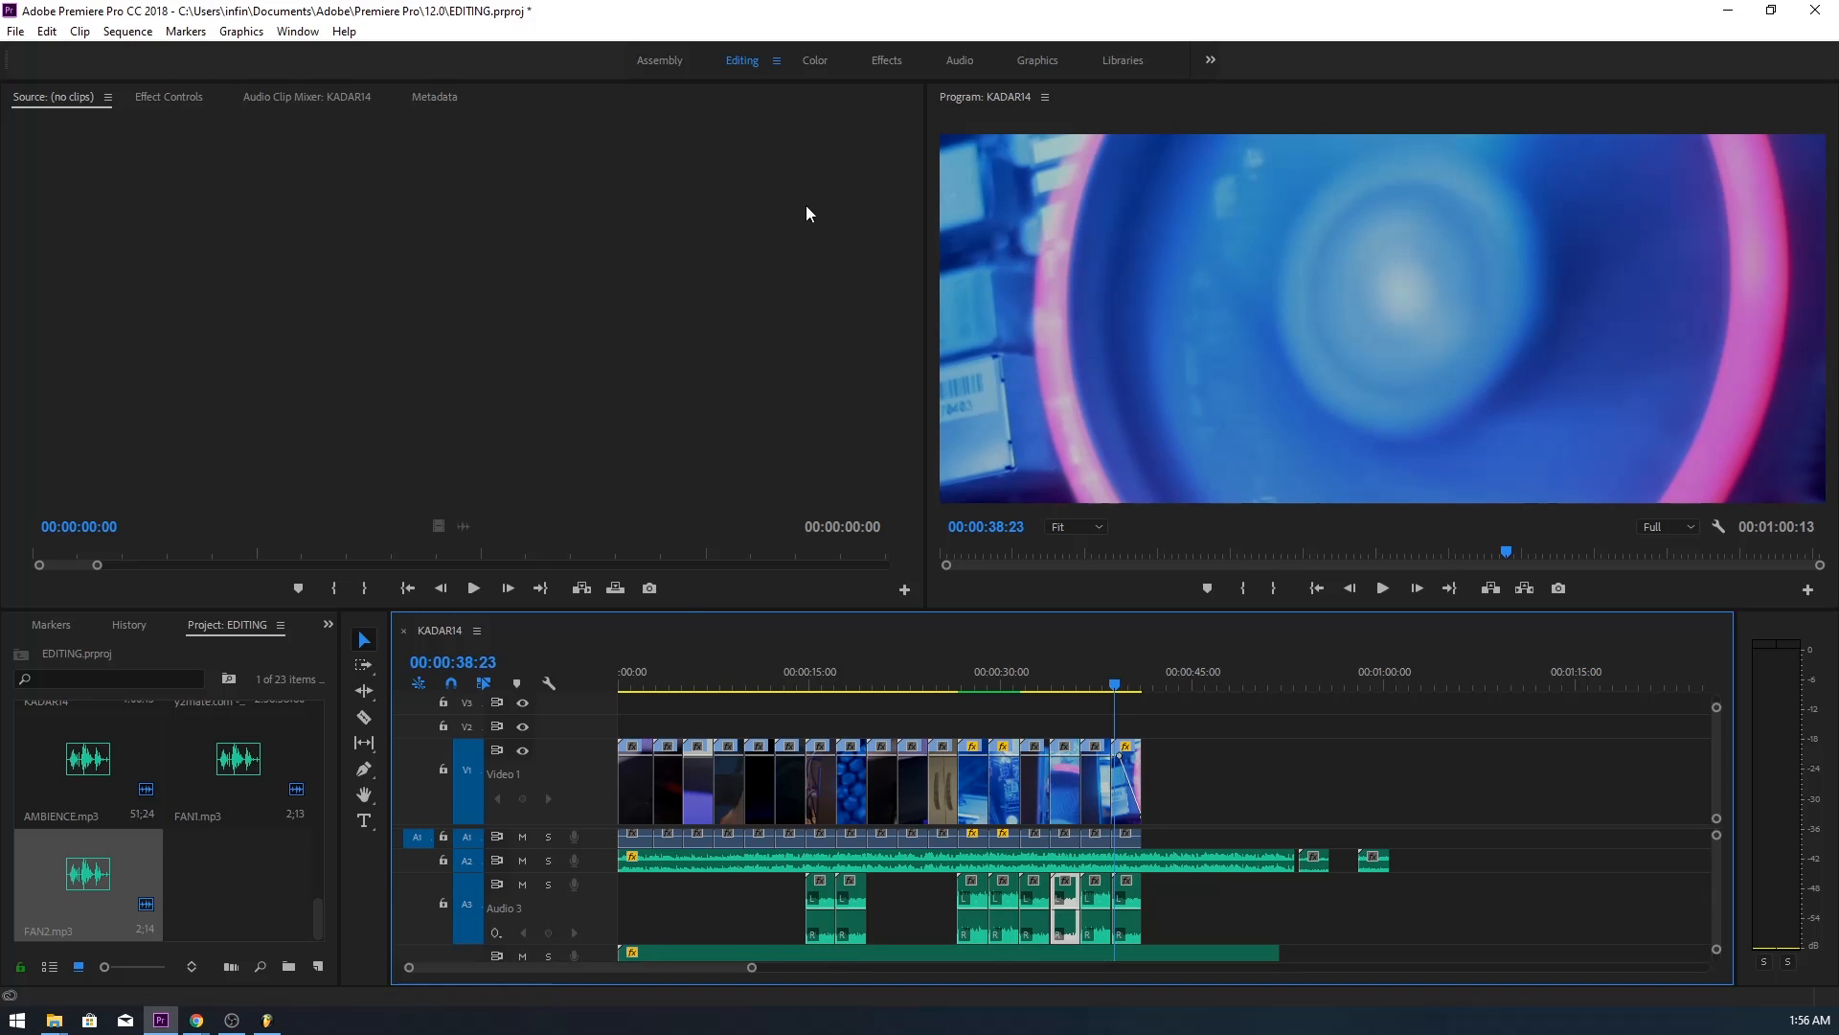
left_click(958, 60)
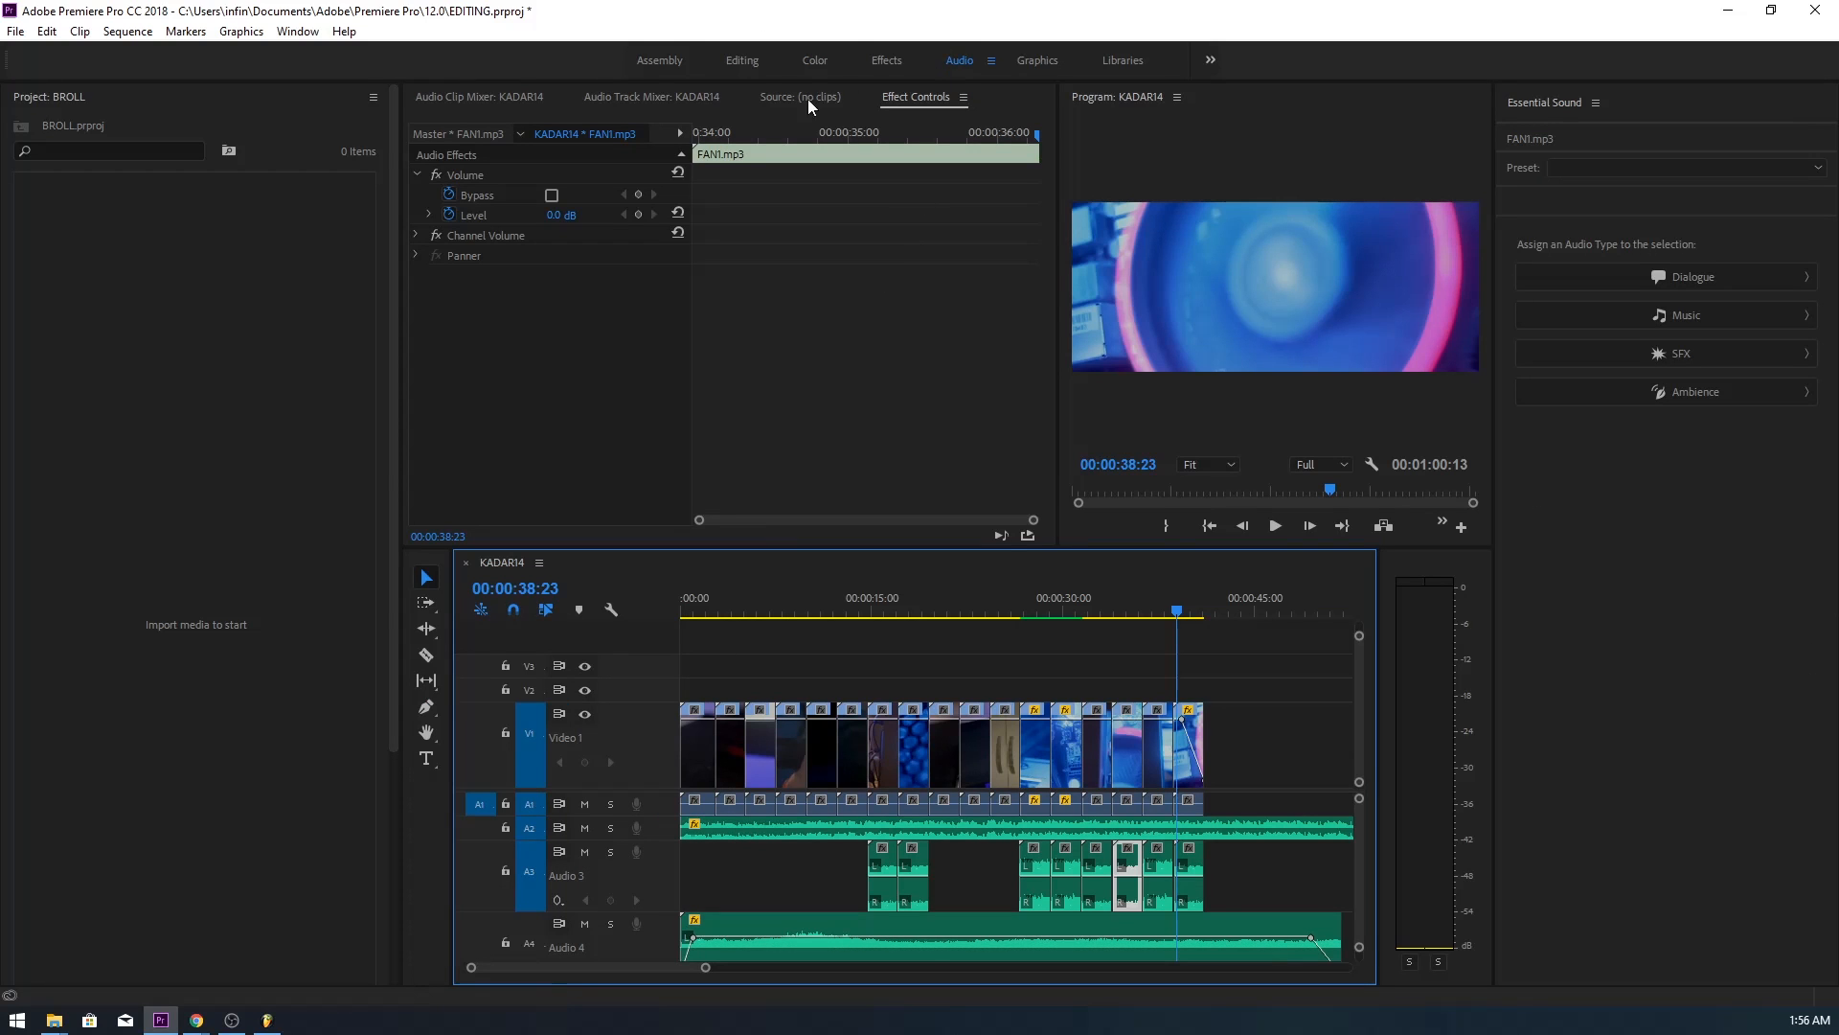
left_click(672, 99)
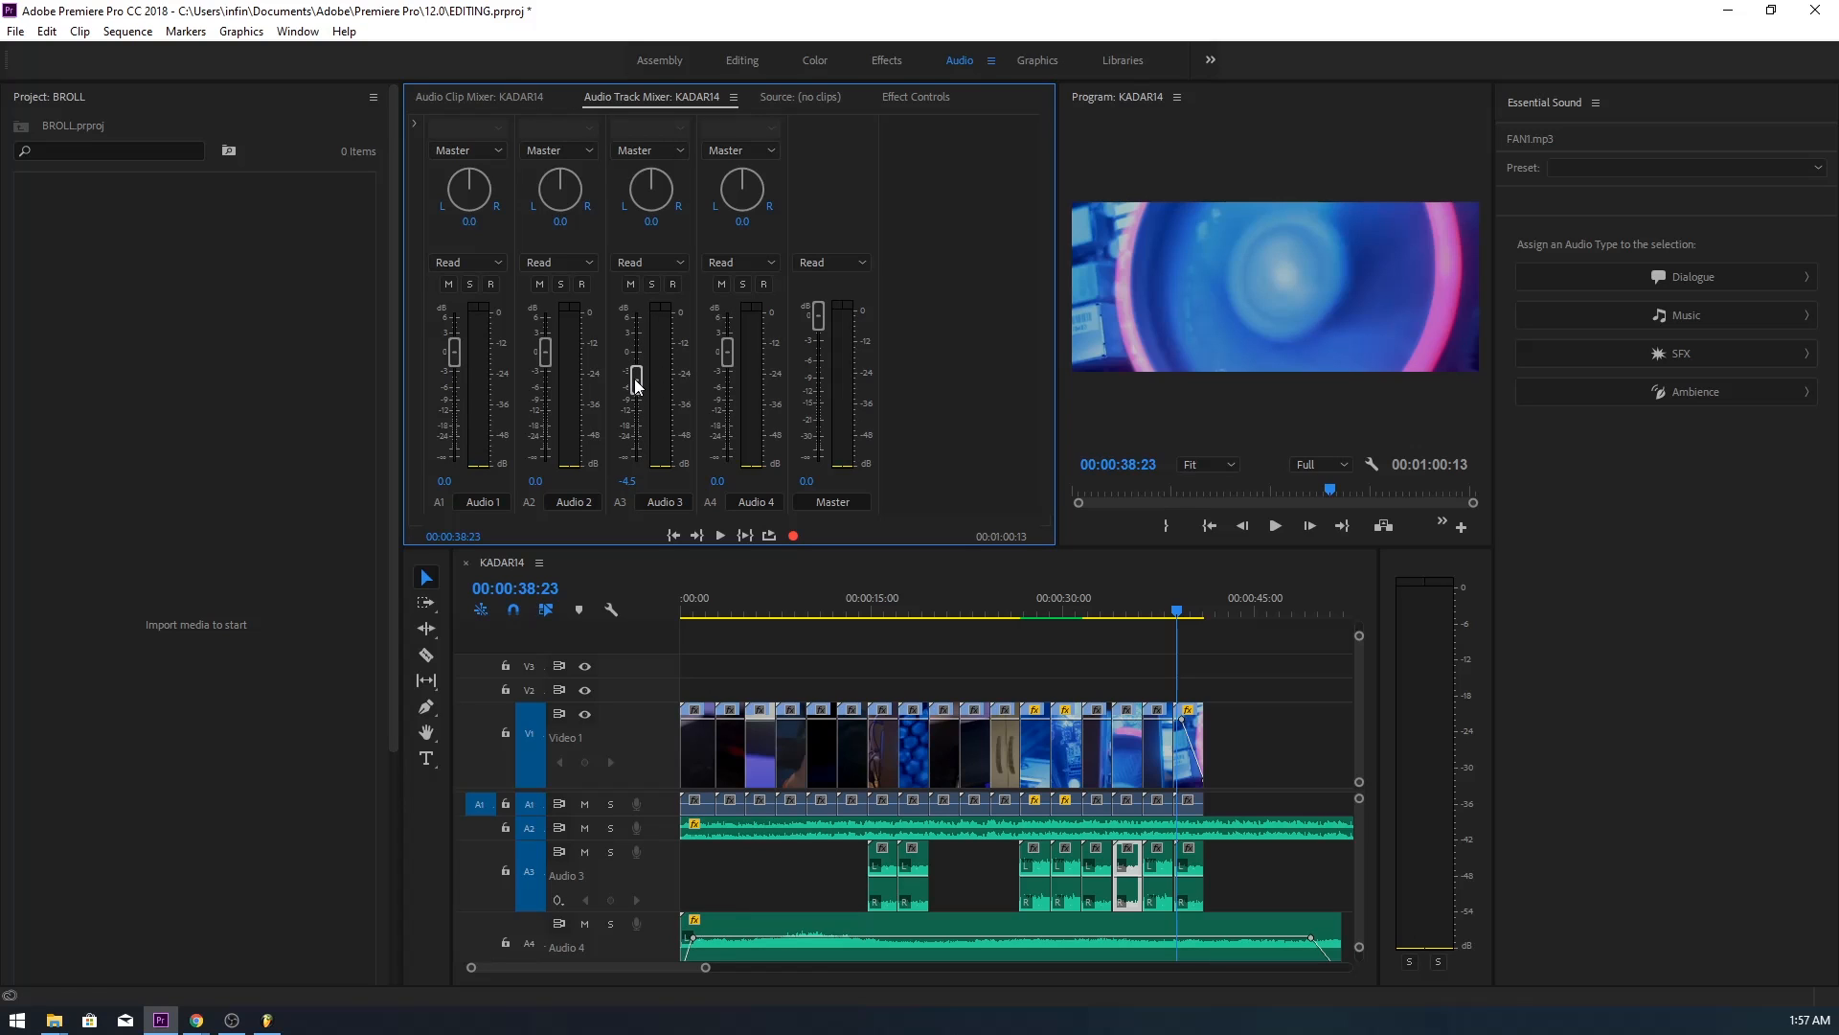
left_click(1025, 608)
key("space")
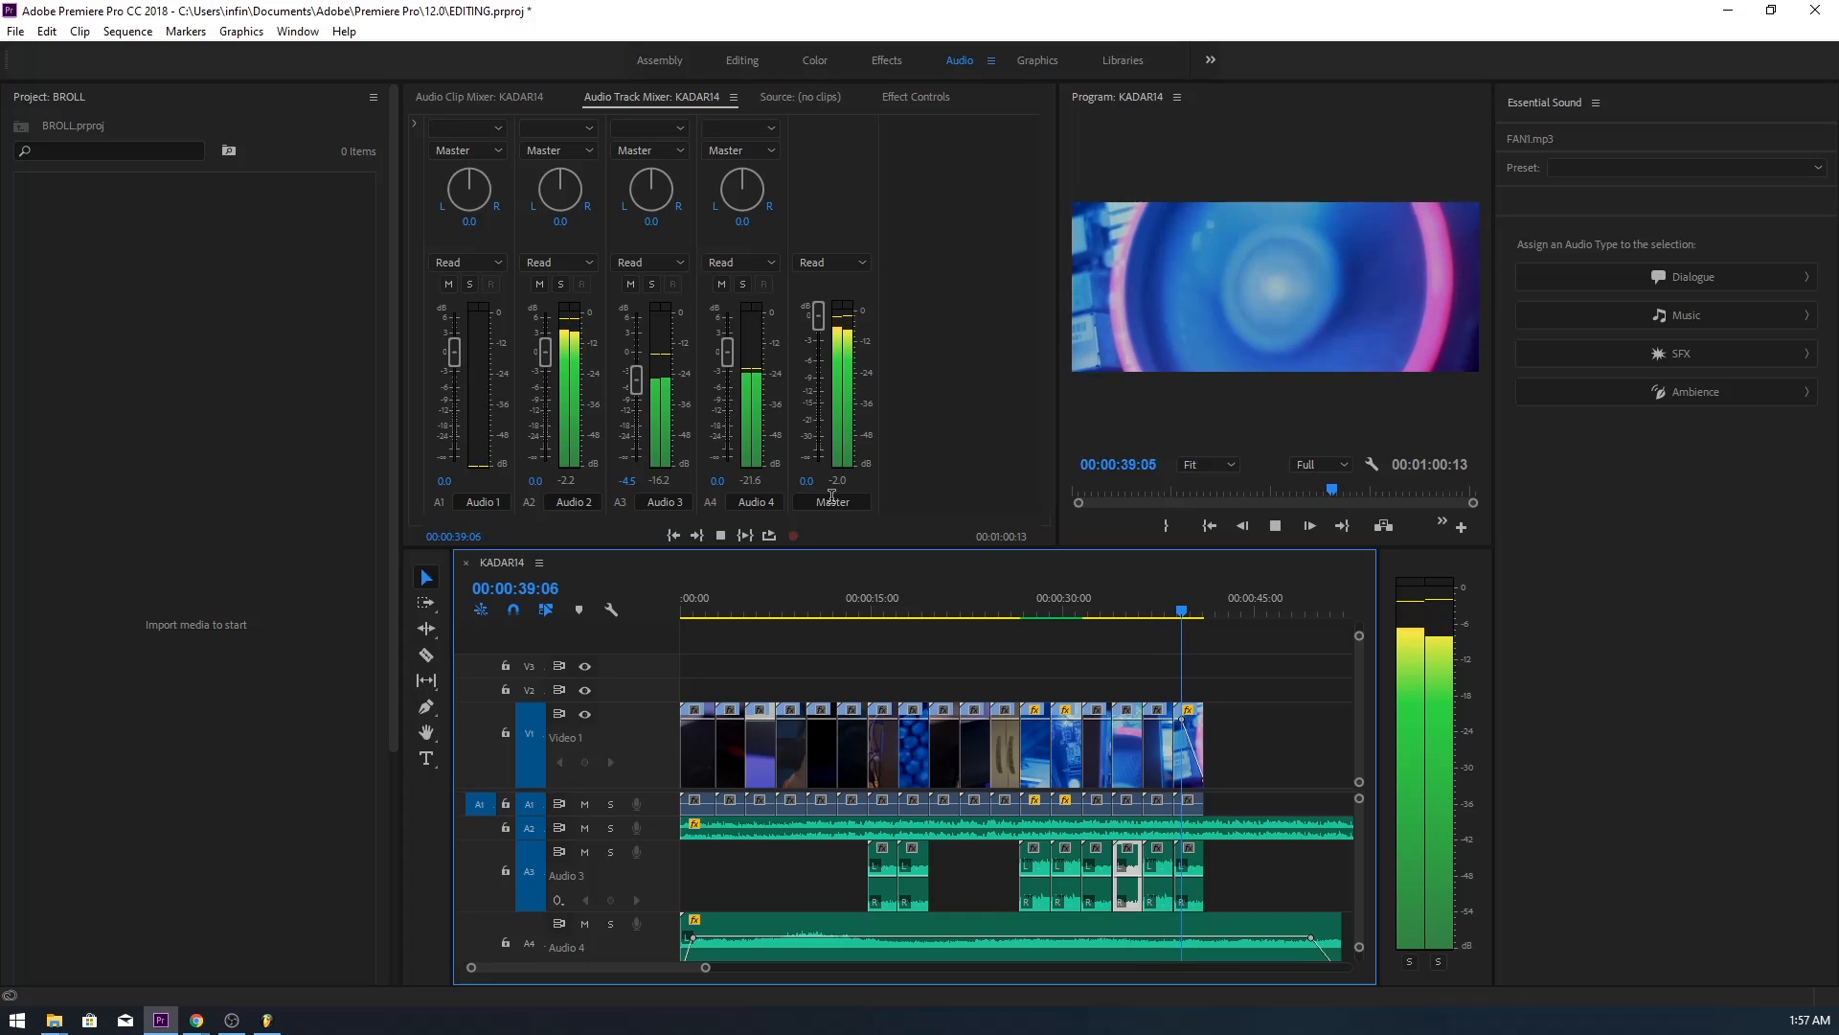
key("space")
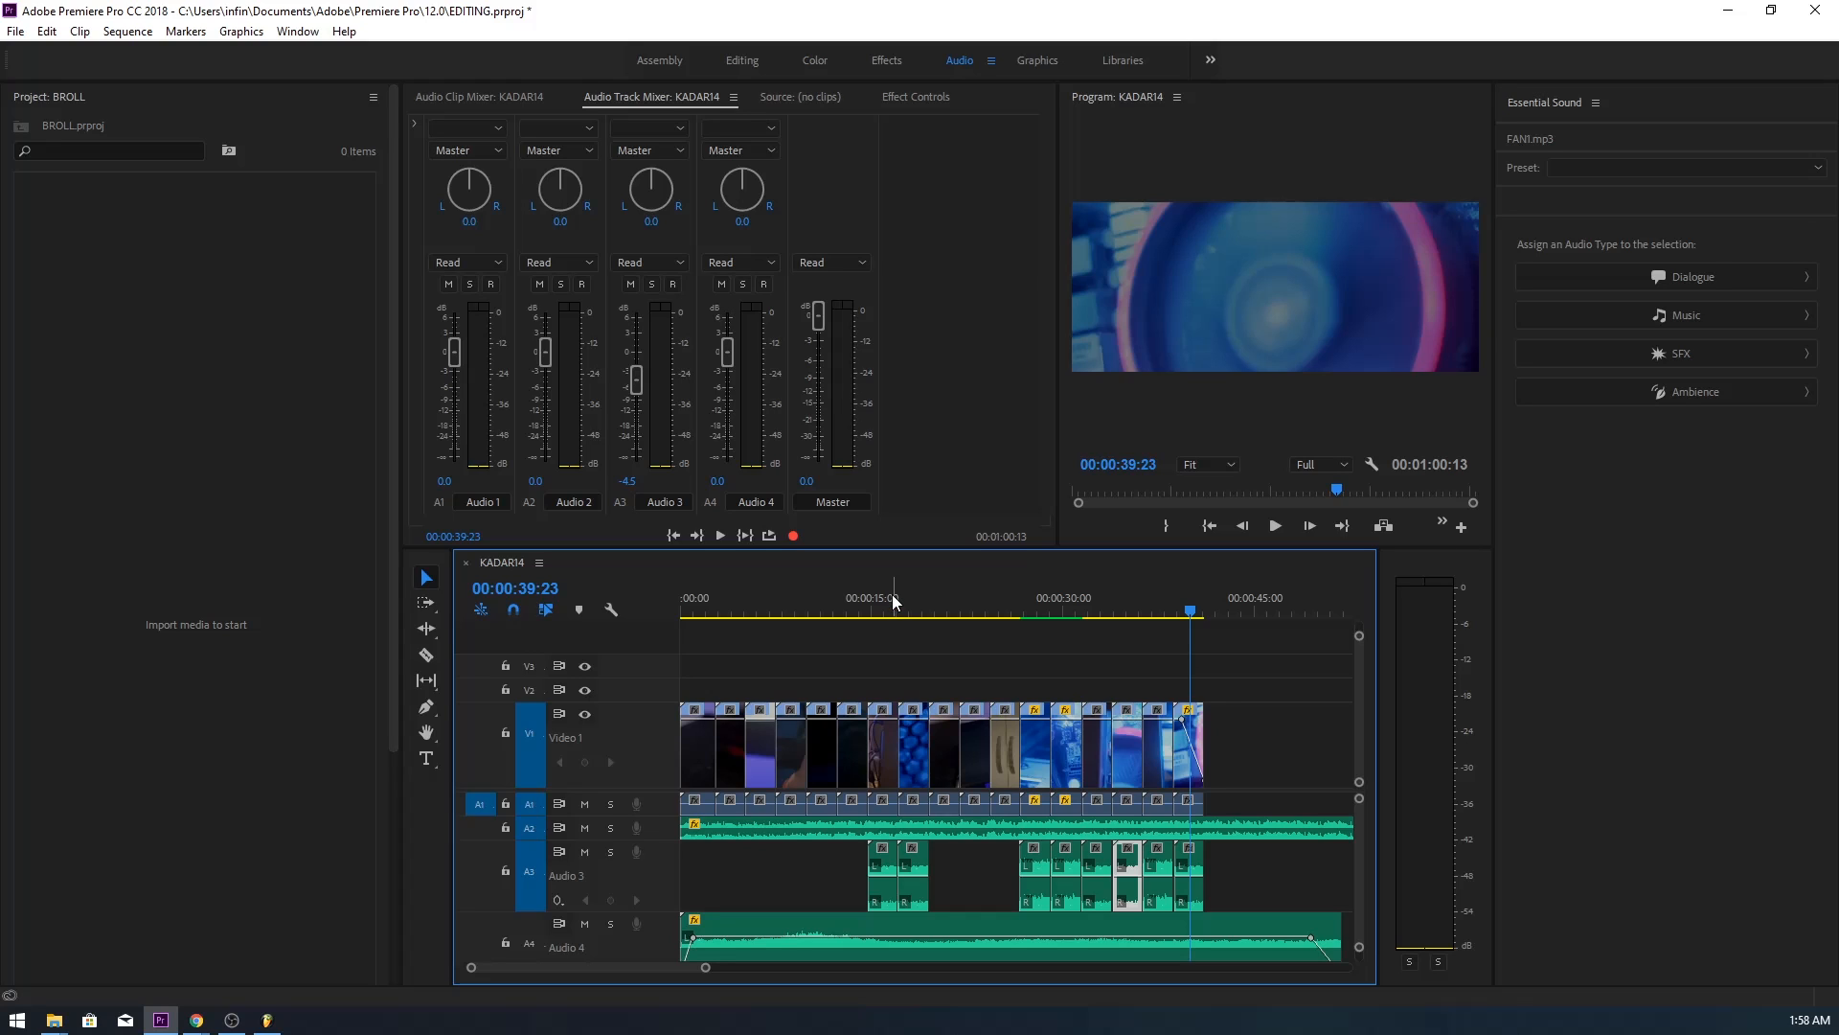
- Play the opening of the mix from the sequence start and return to the Editing workspace
key("Home")
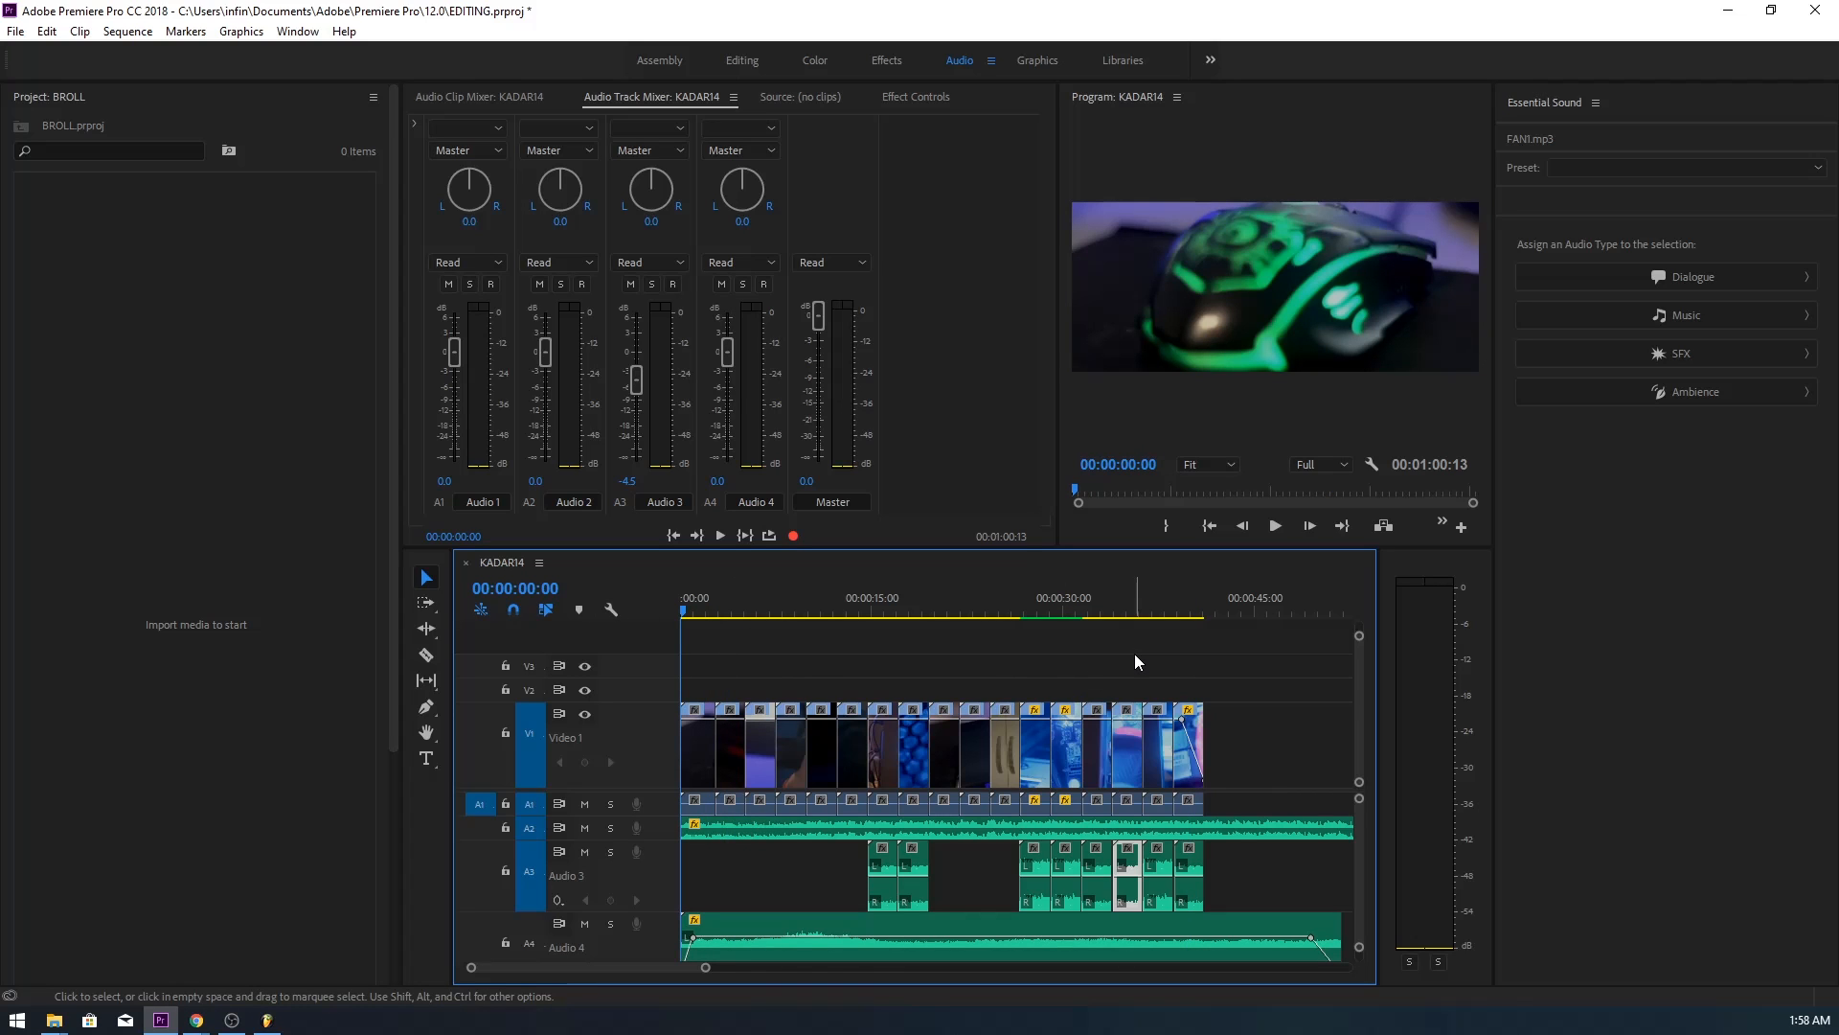
key("space")
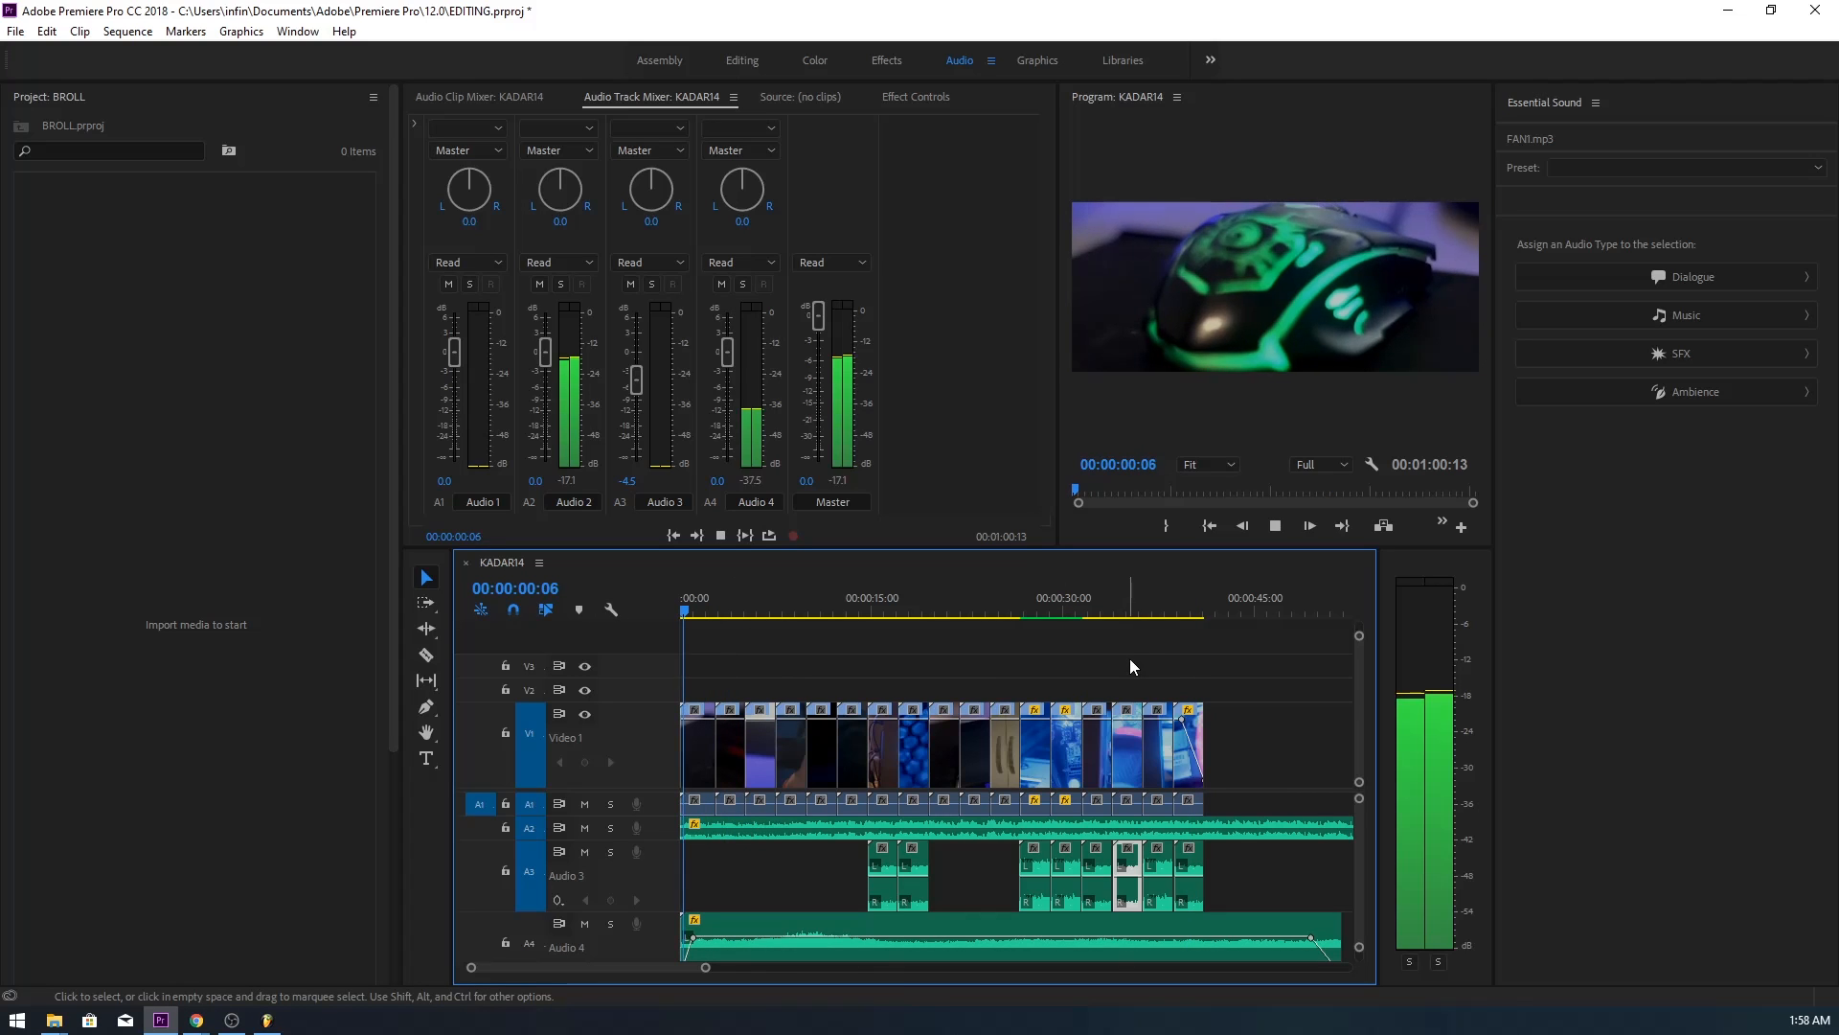
key("space")
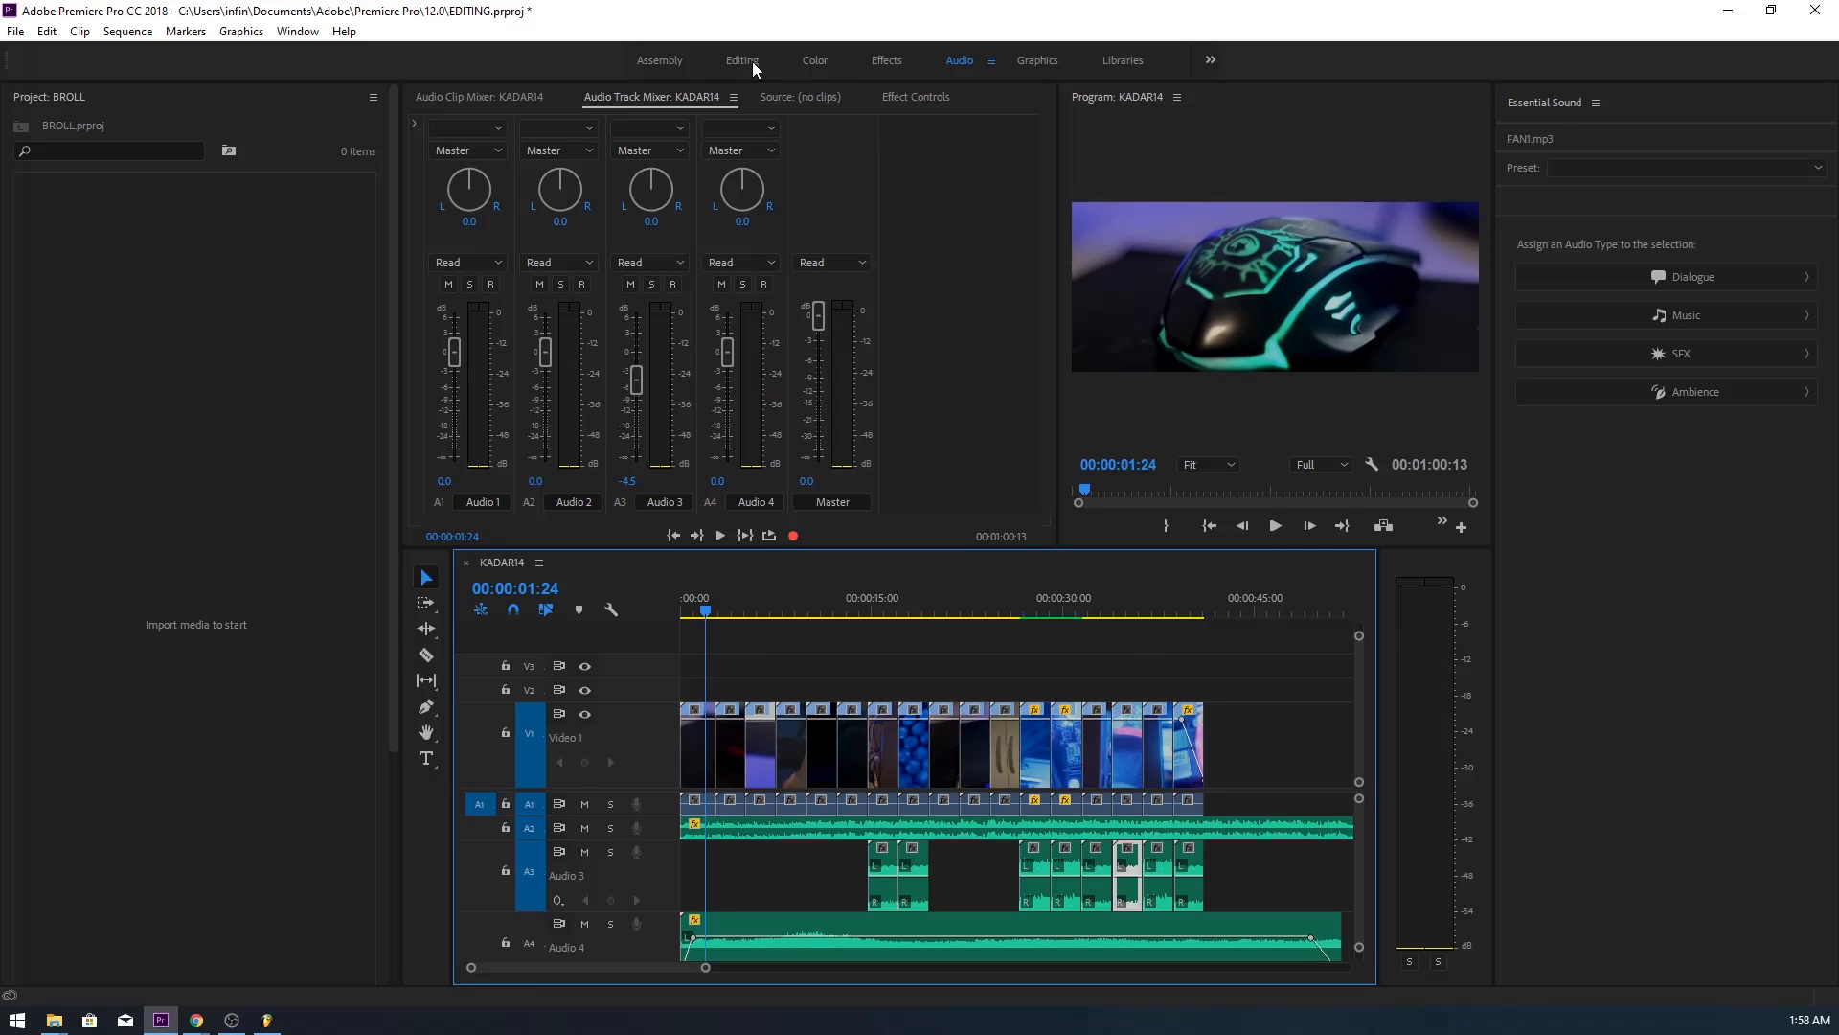
left_click(743, 60)
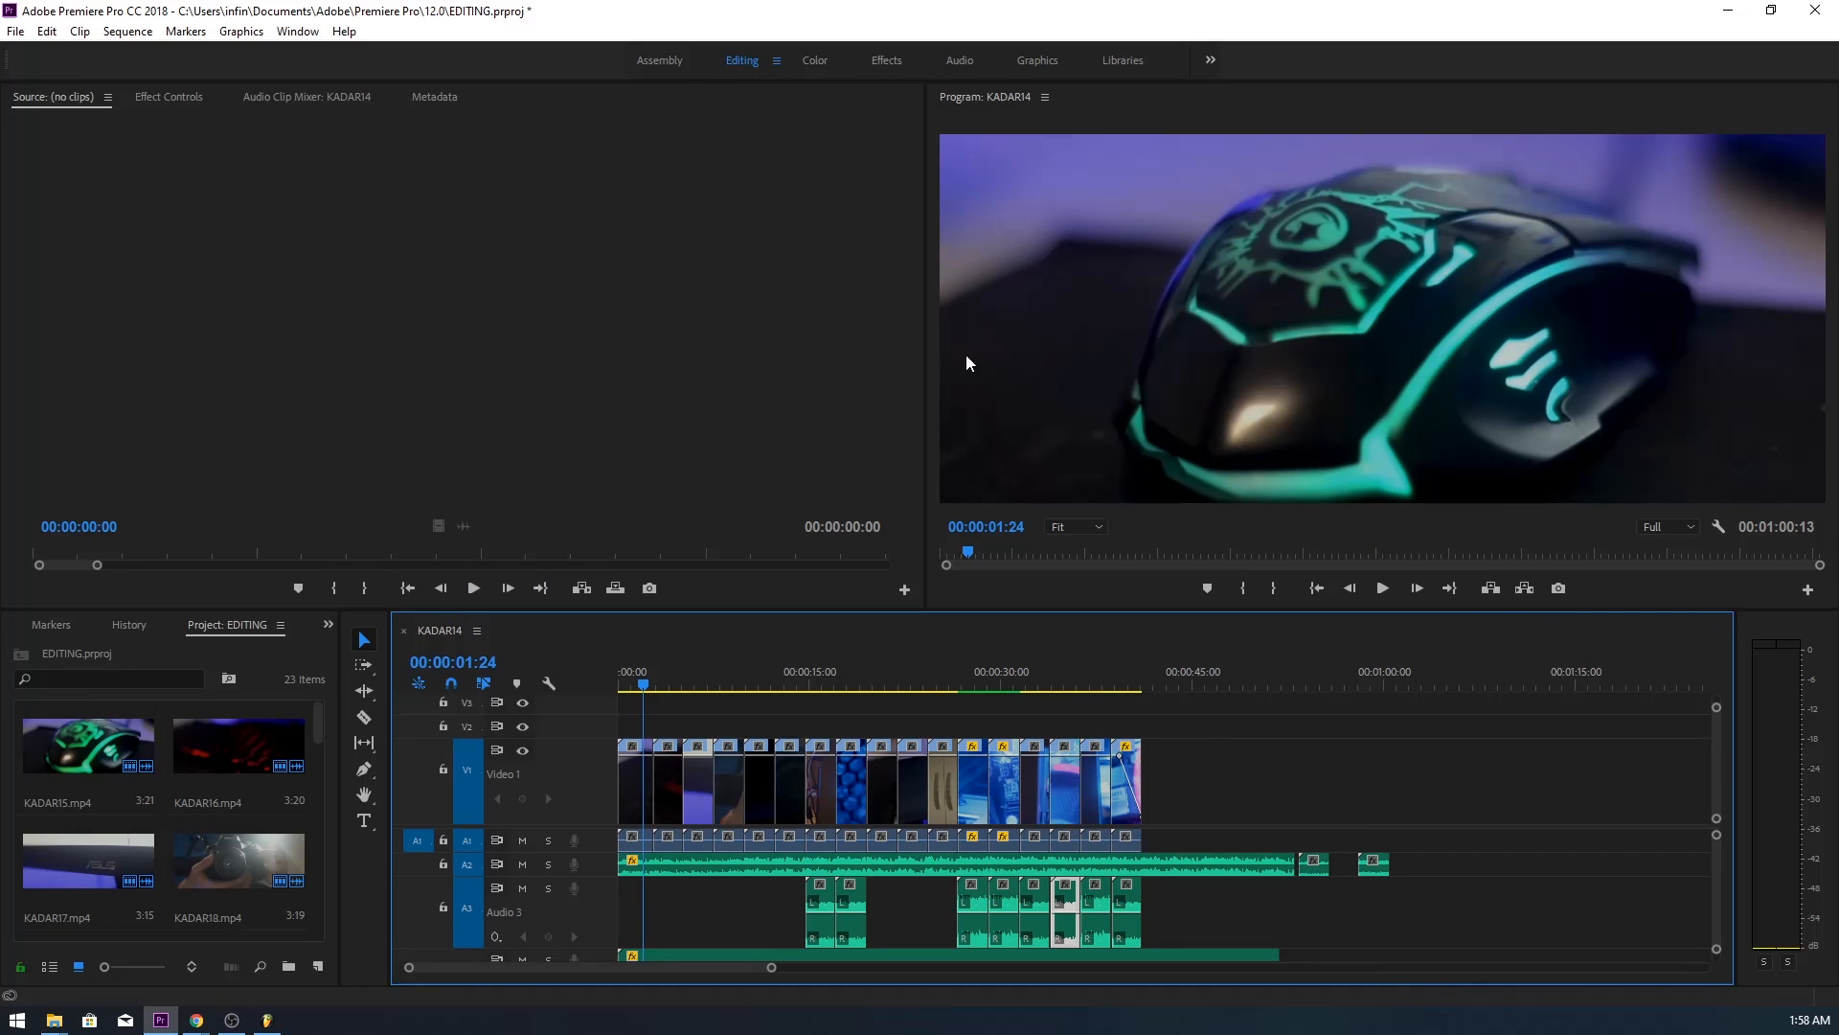
- Play the whole sequence from 00:00:00:00 to check the finished mix
left_click(1103, 145)
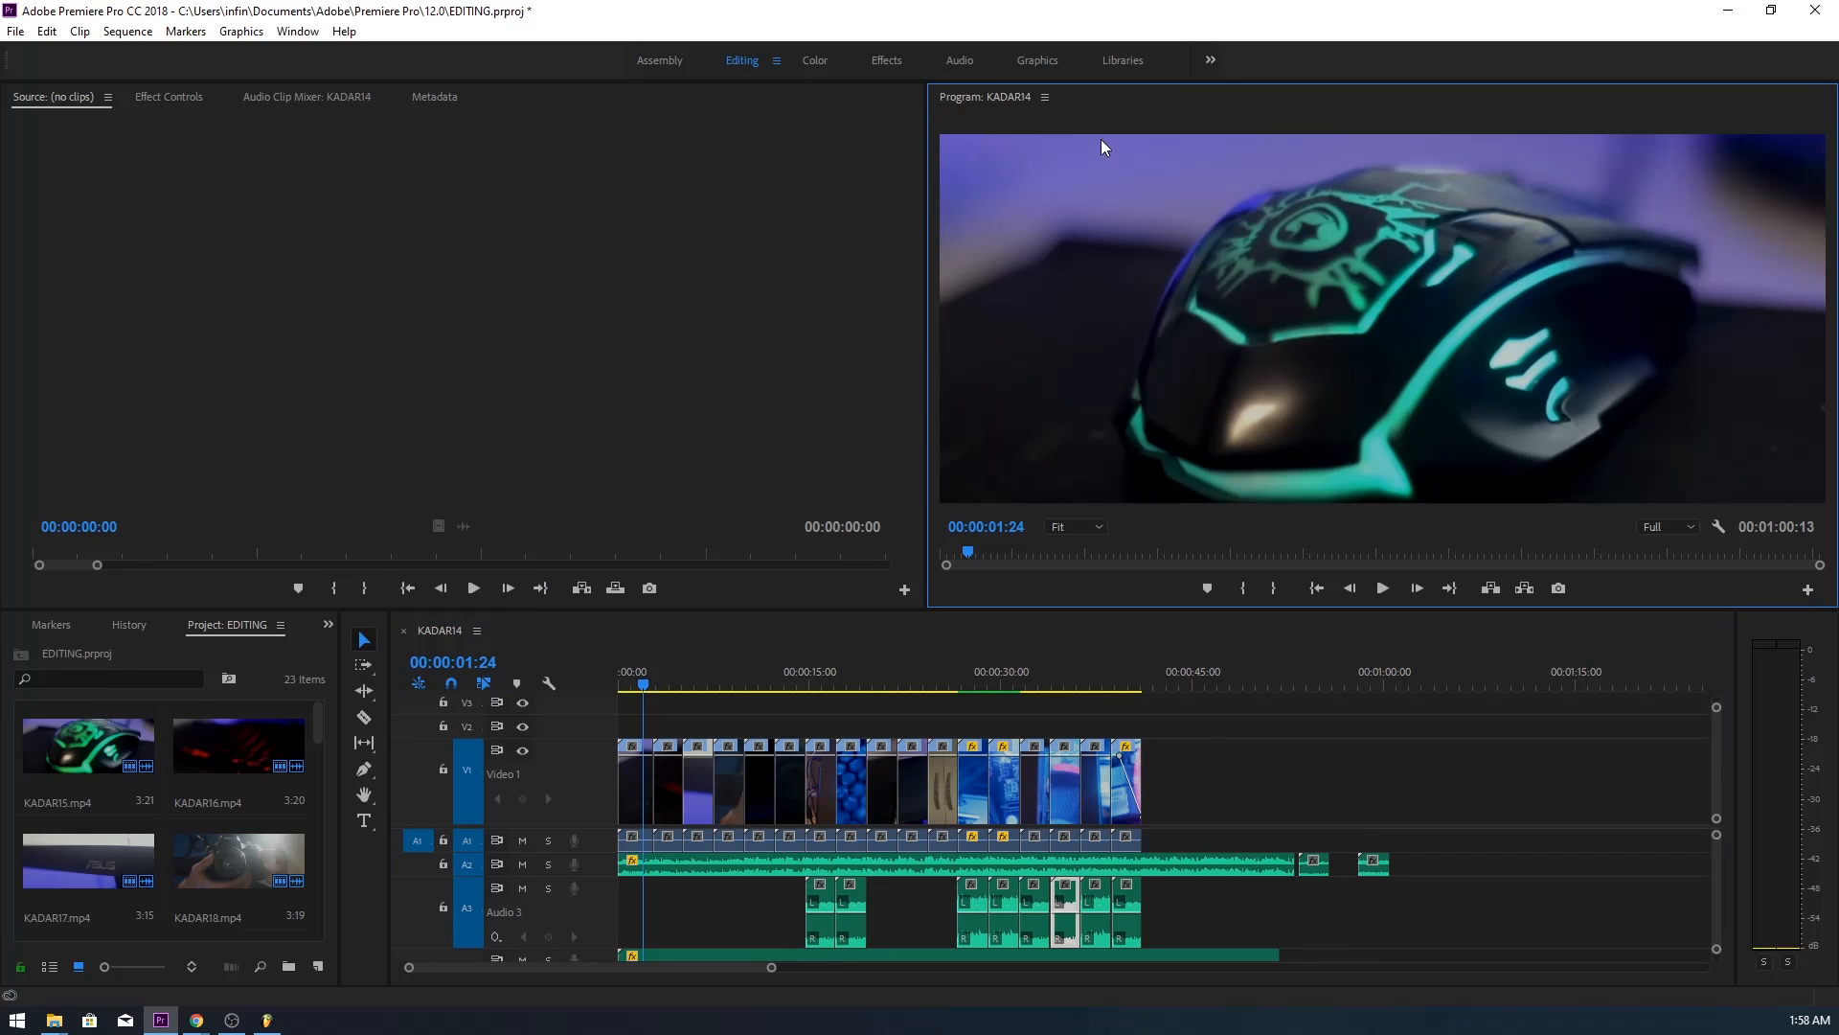
left_click_drag(653, 679, 564, 690)
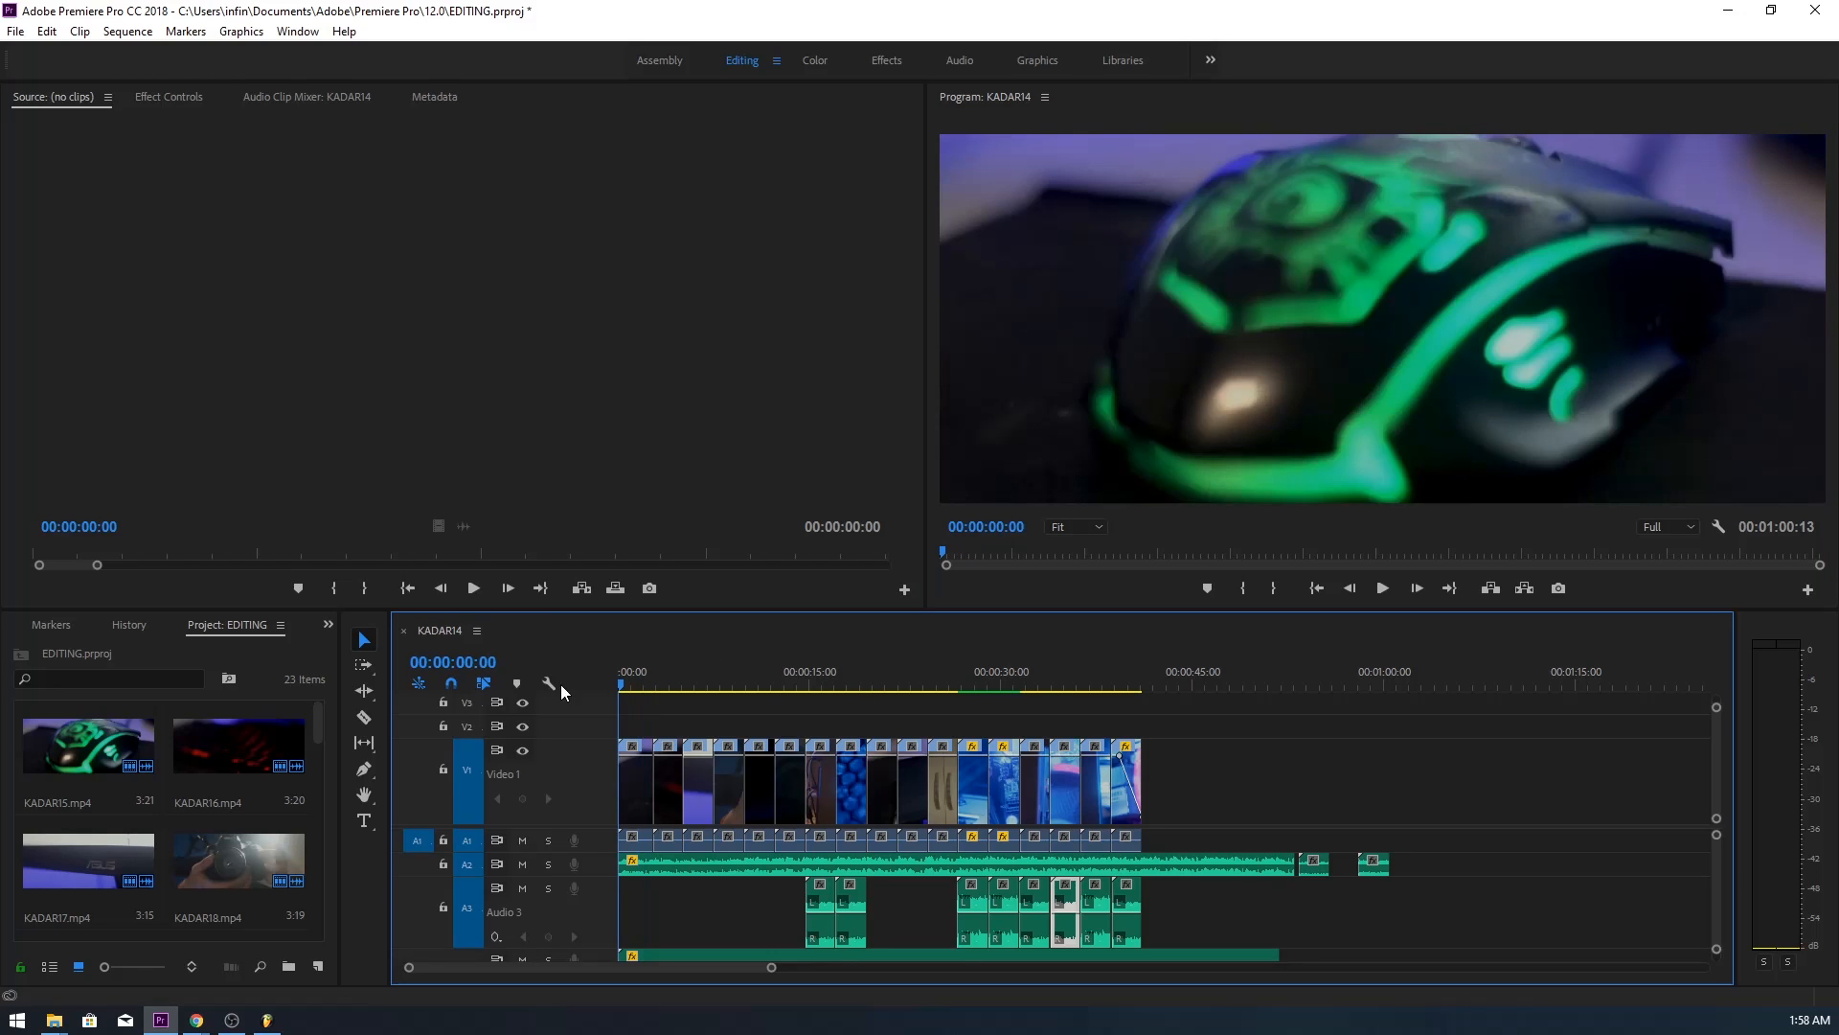
key("space")
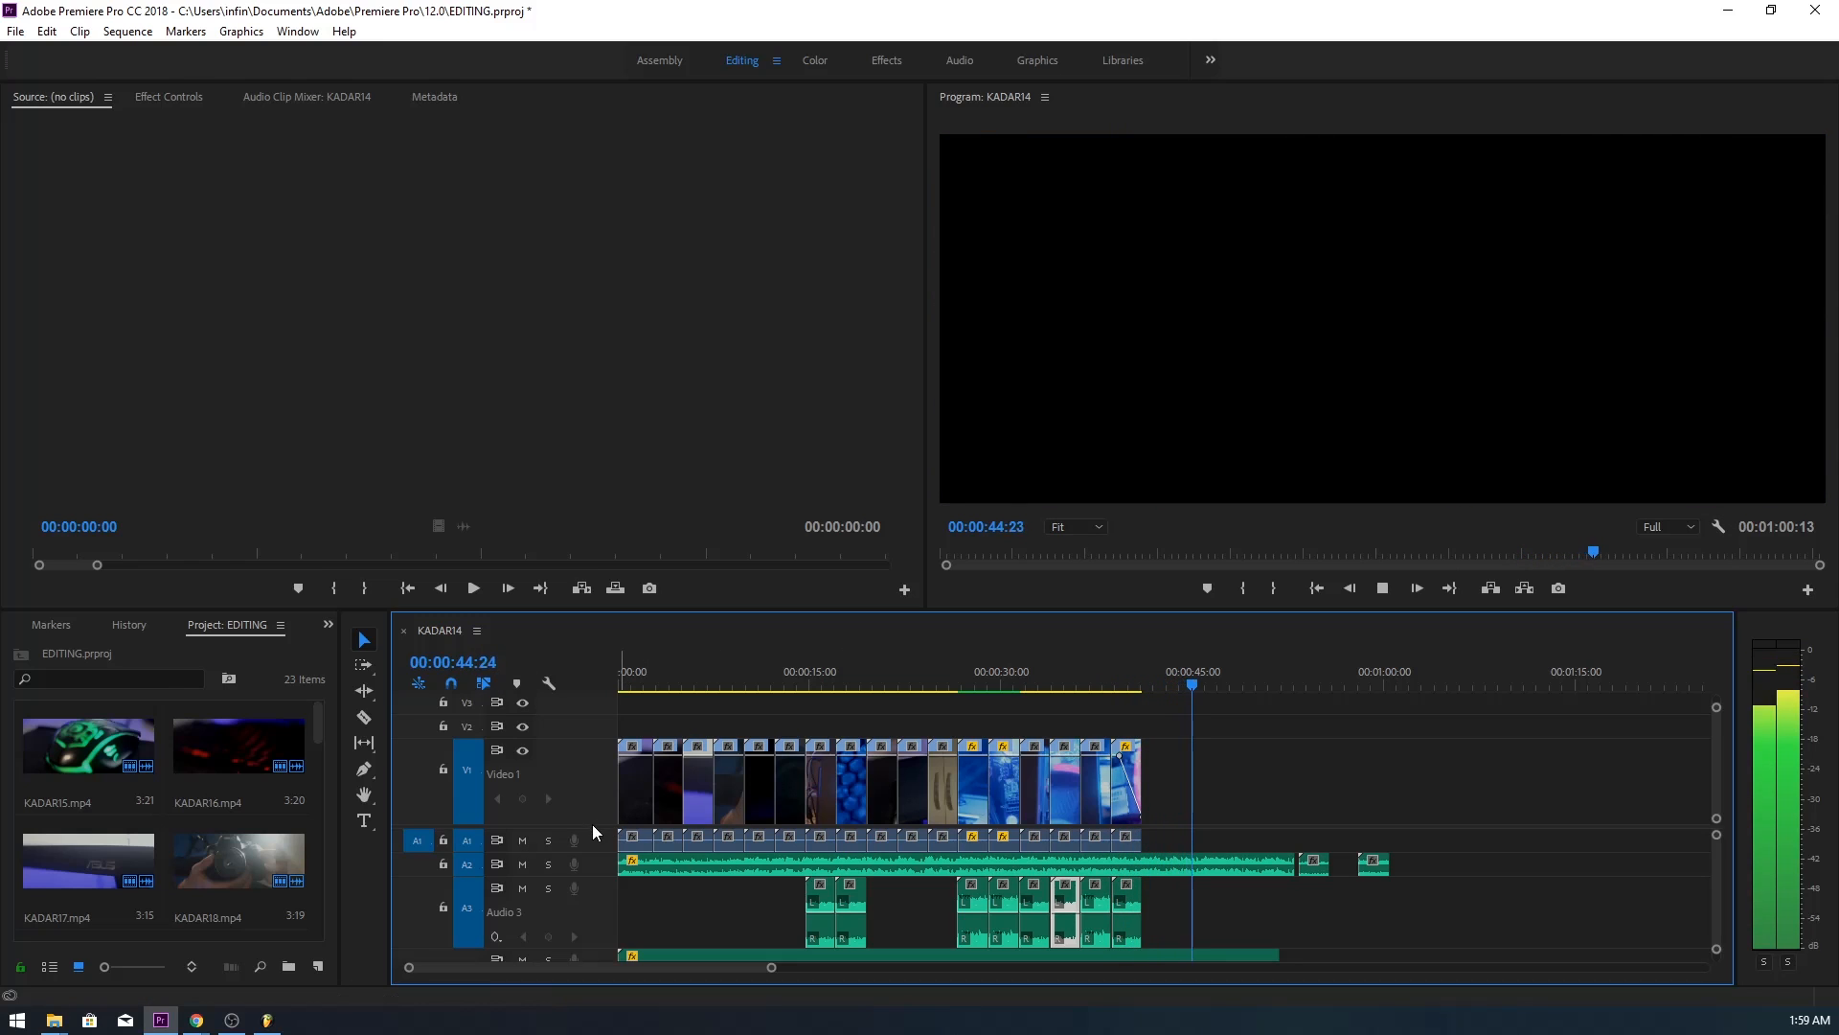
- Cut the A2 music at 00:00:48:10 with its fade-out ending there, and delete the remainder and the two spare clips after it
double_click(593, 868)
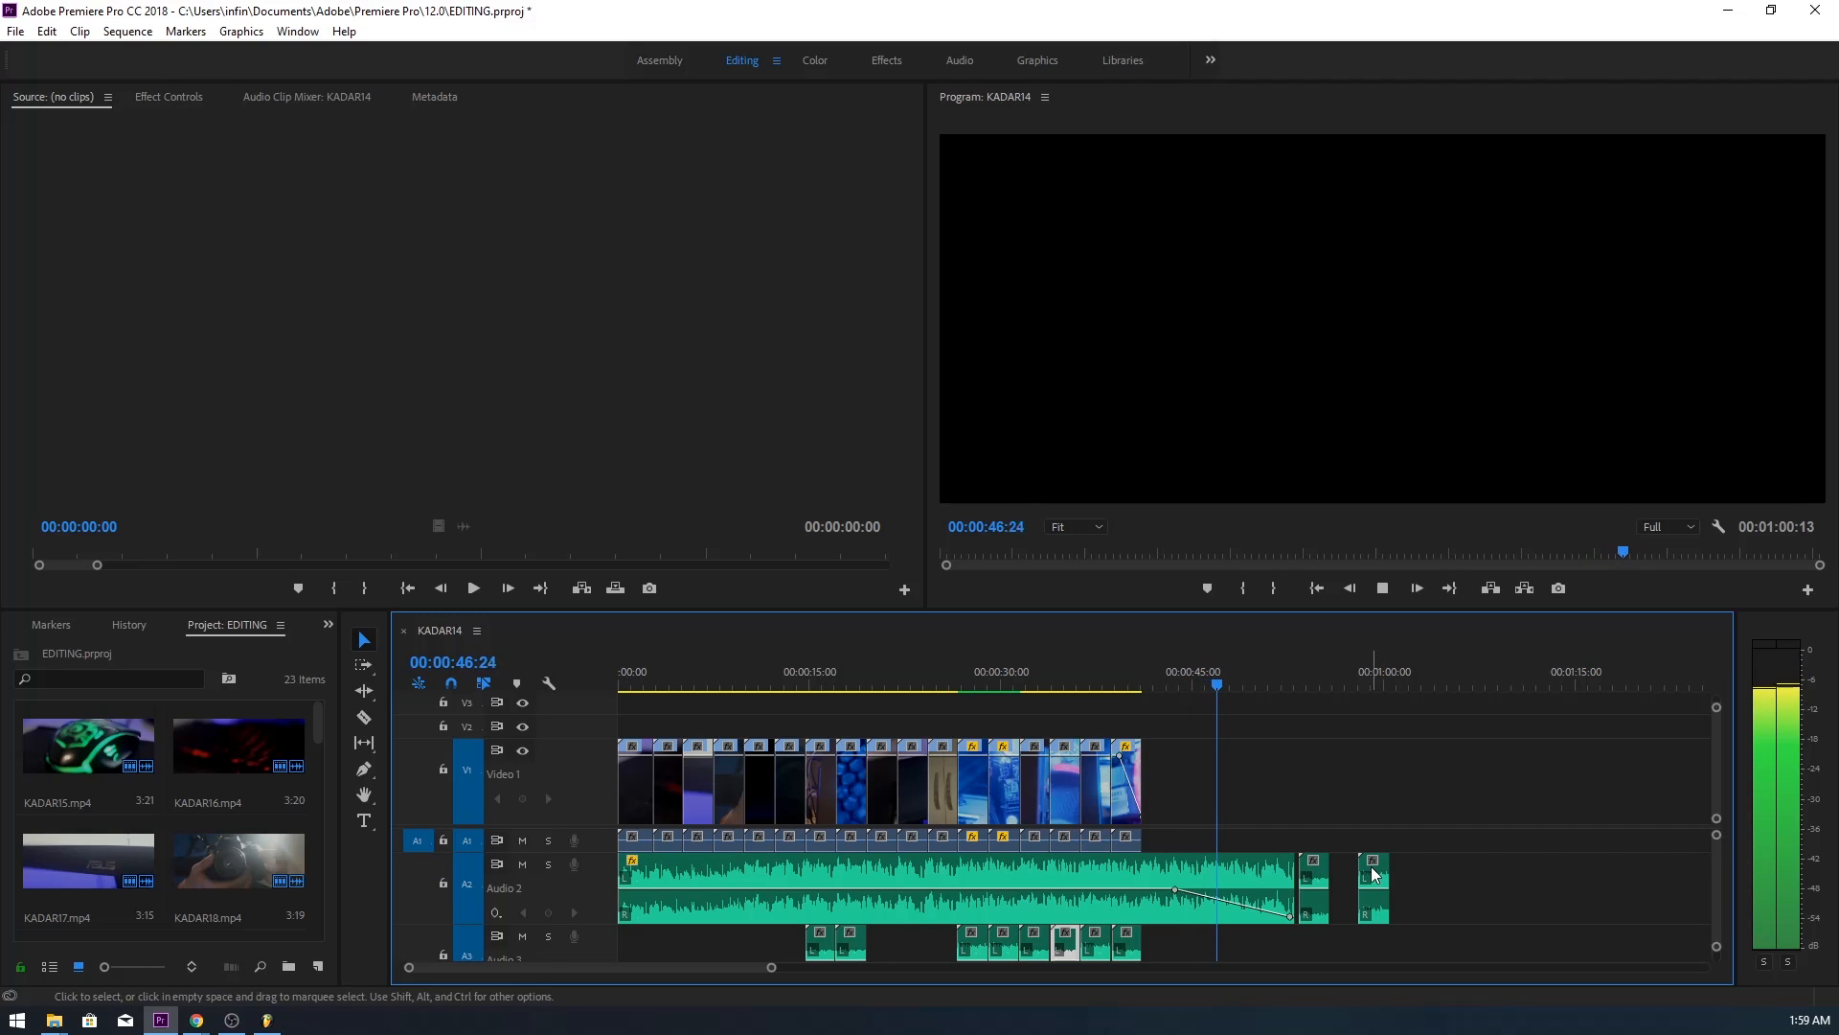
left_click_drag(1291, 915, 1456, 849)
key("ctrl+k")
left_click(1266, 902)
key("Delete")
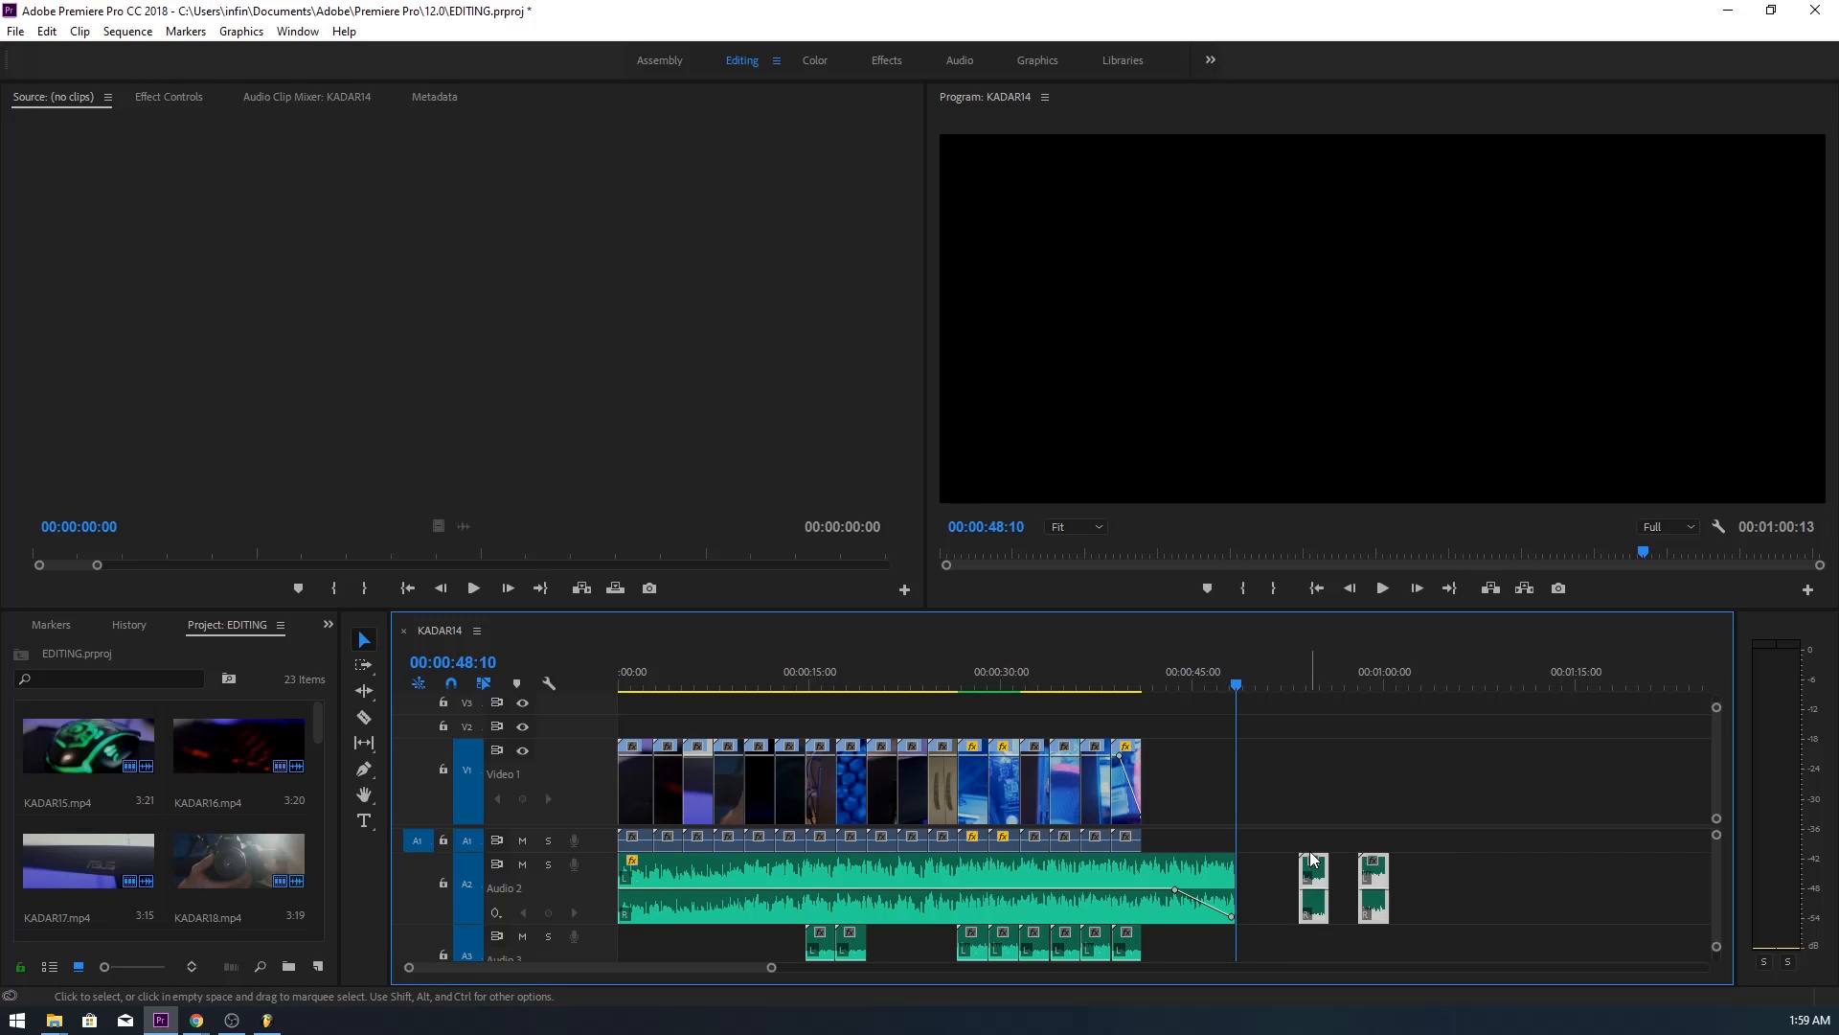
key("Delete")
- Set the sequence's out point at the end of the music, 00:00:48:10, and return the playhead to the start
mouse_move(1715, 864)
left_mouse_down()
mouse_move(1715, 887)
mouse_move(1715, 858)
left_mouse_up()
left_click(1070, 676)
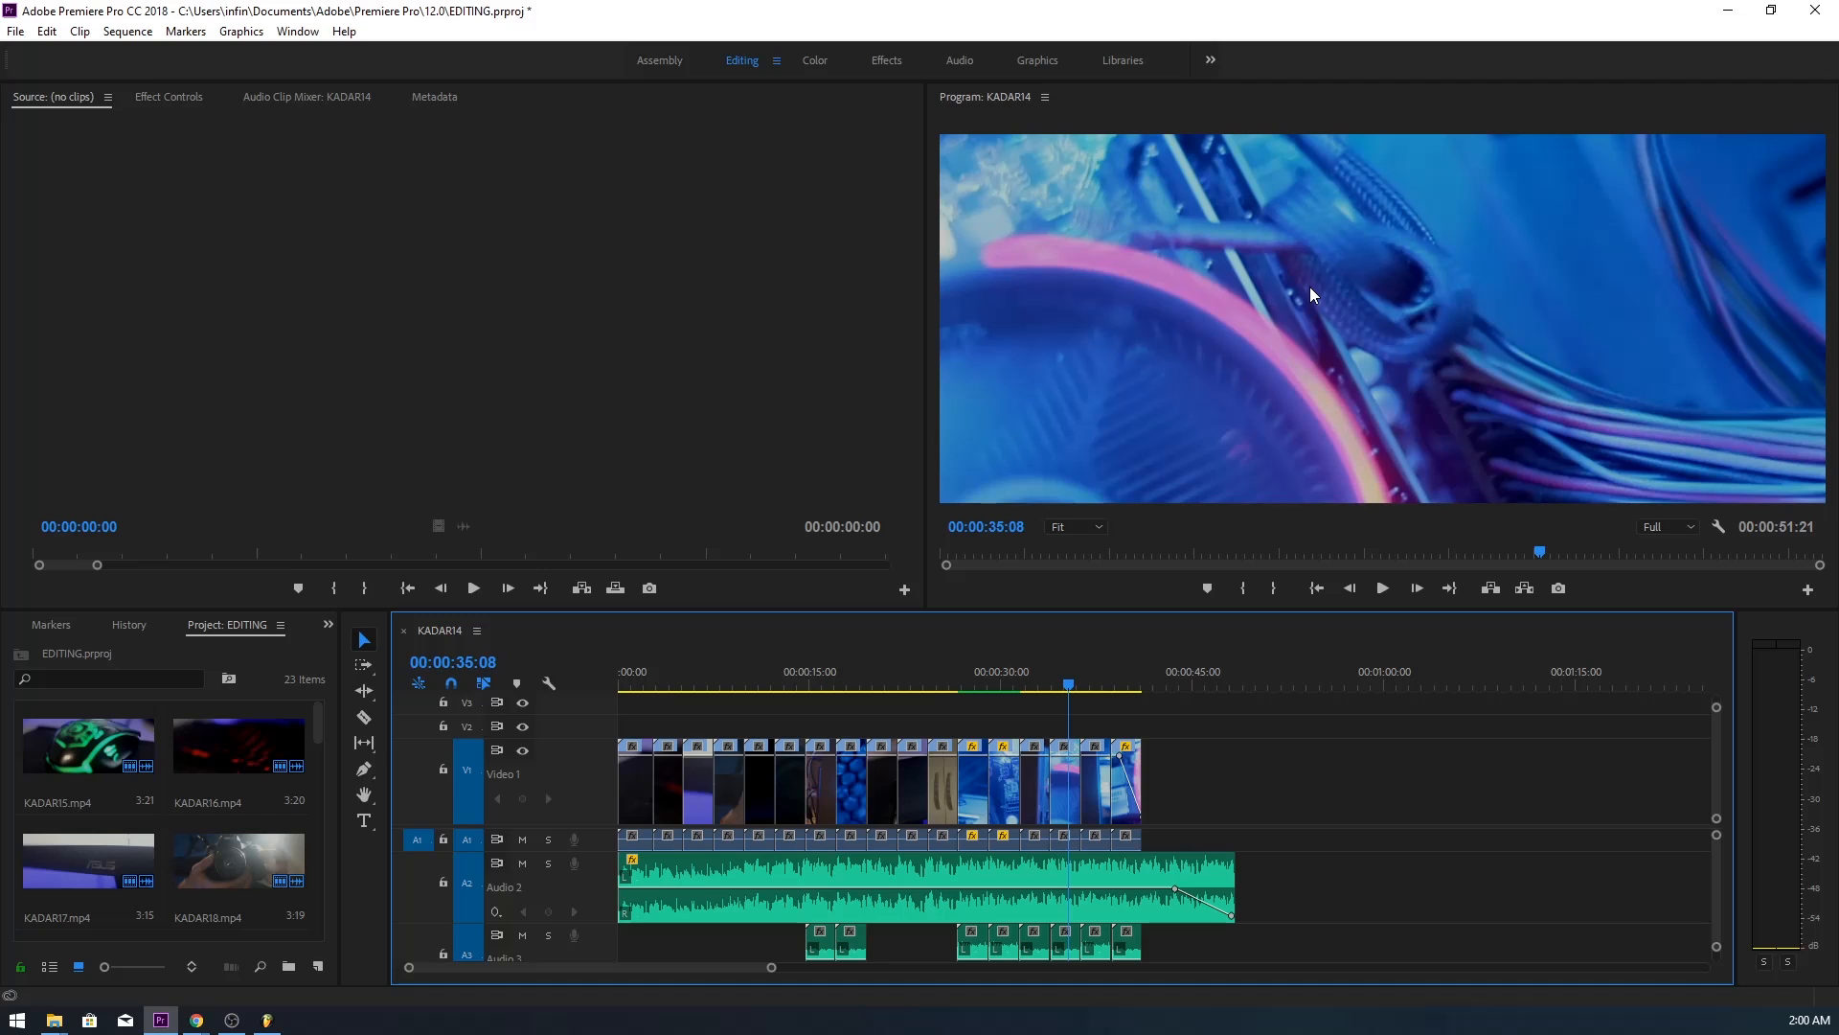
left_click(1090, 684)
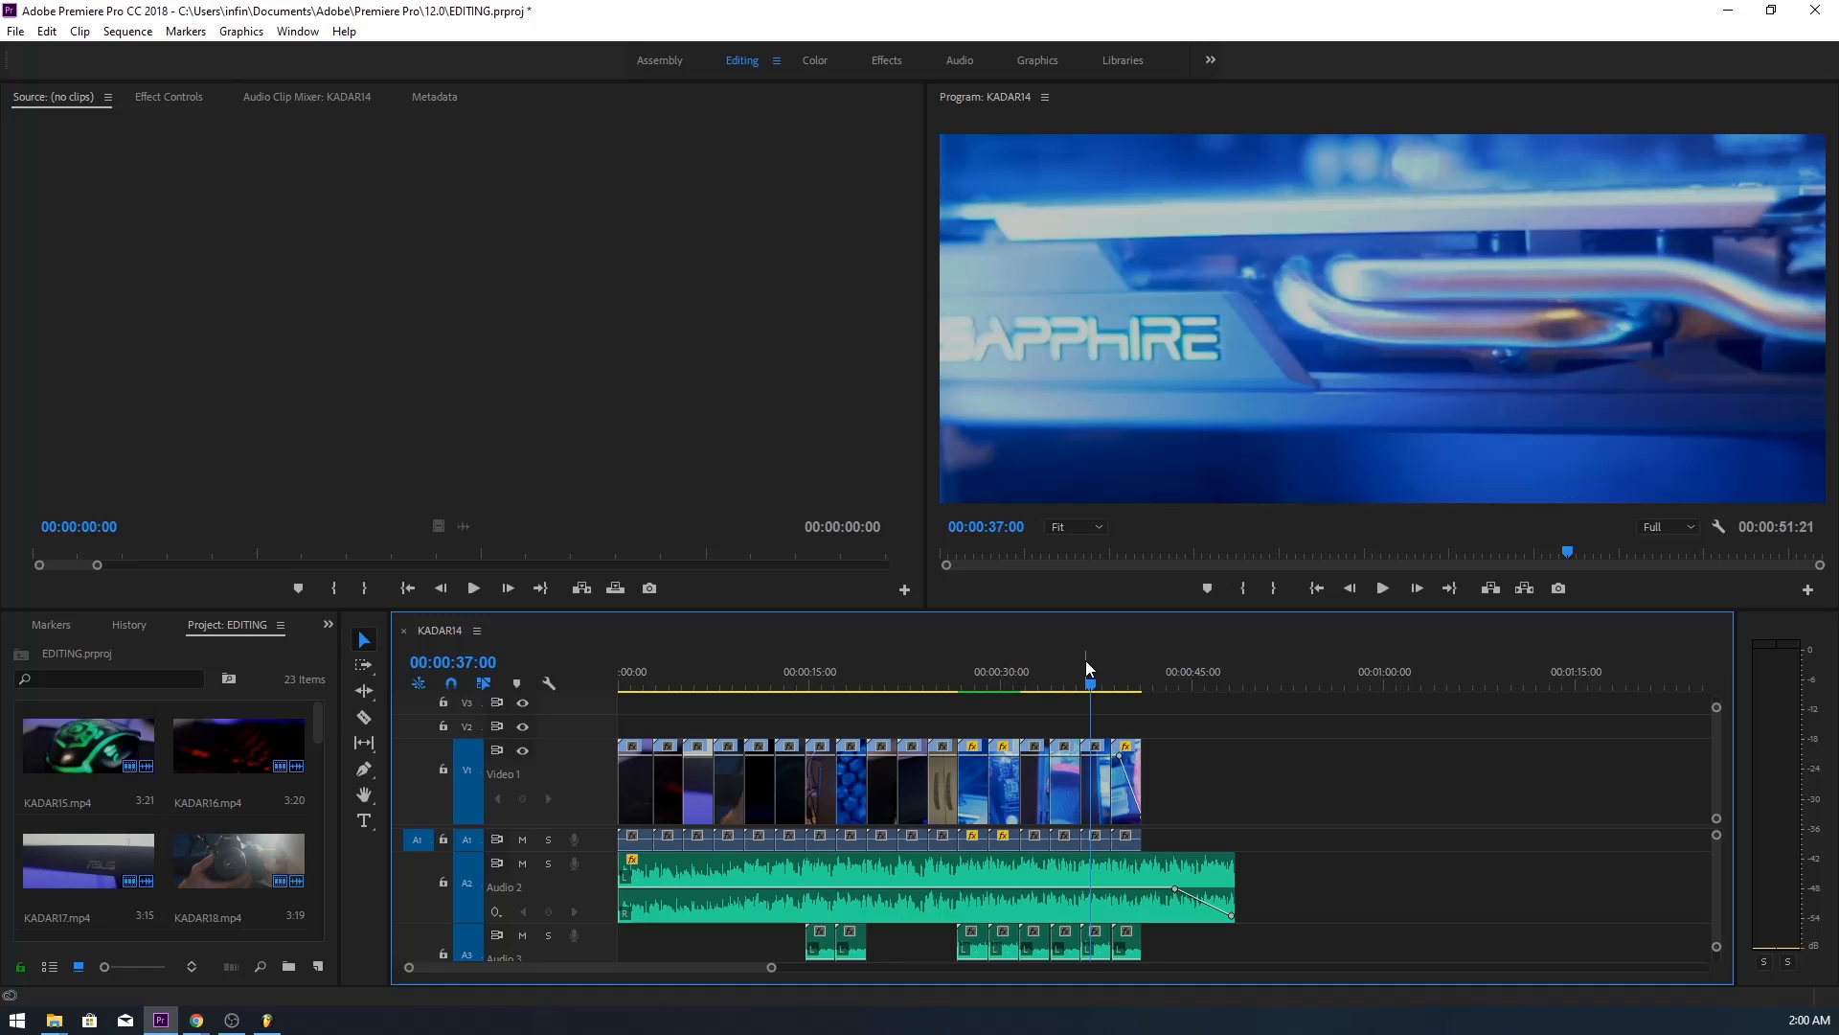
left_click(1238, 676)
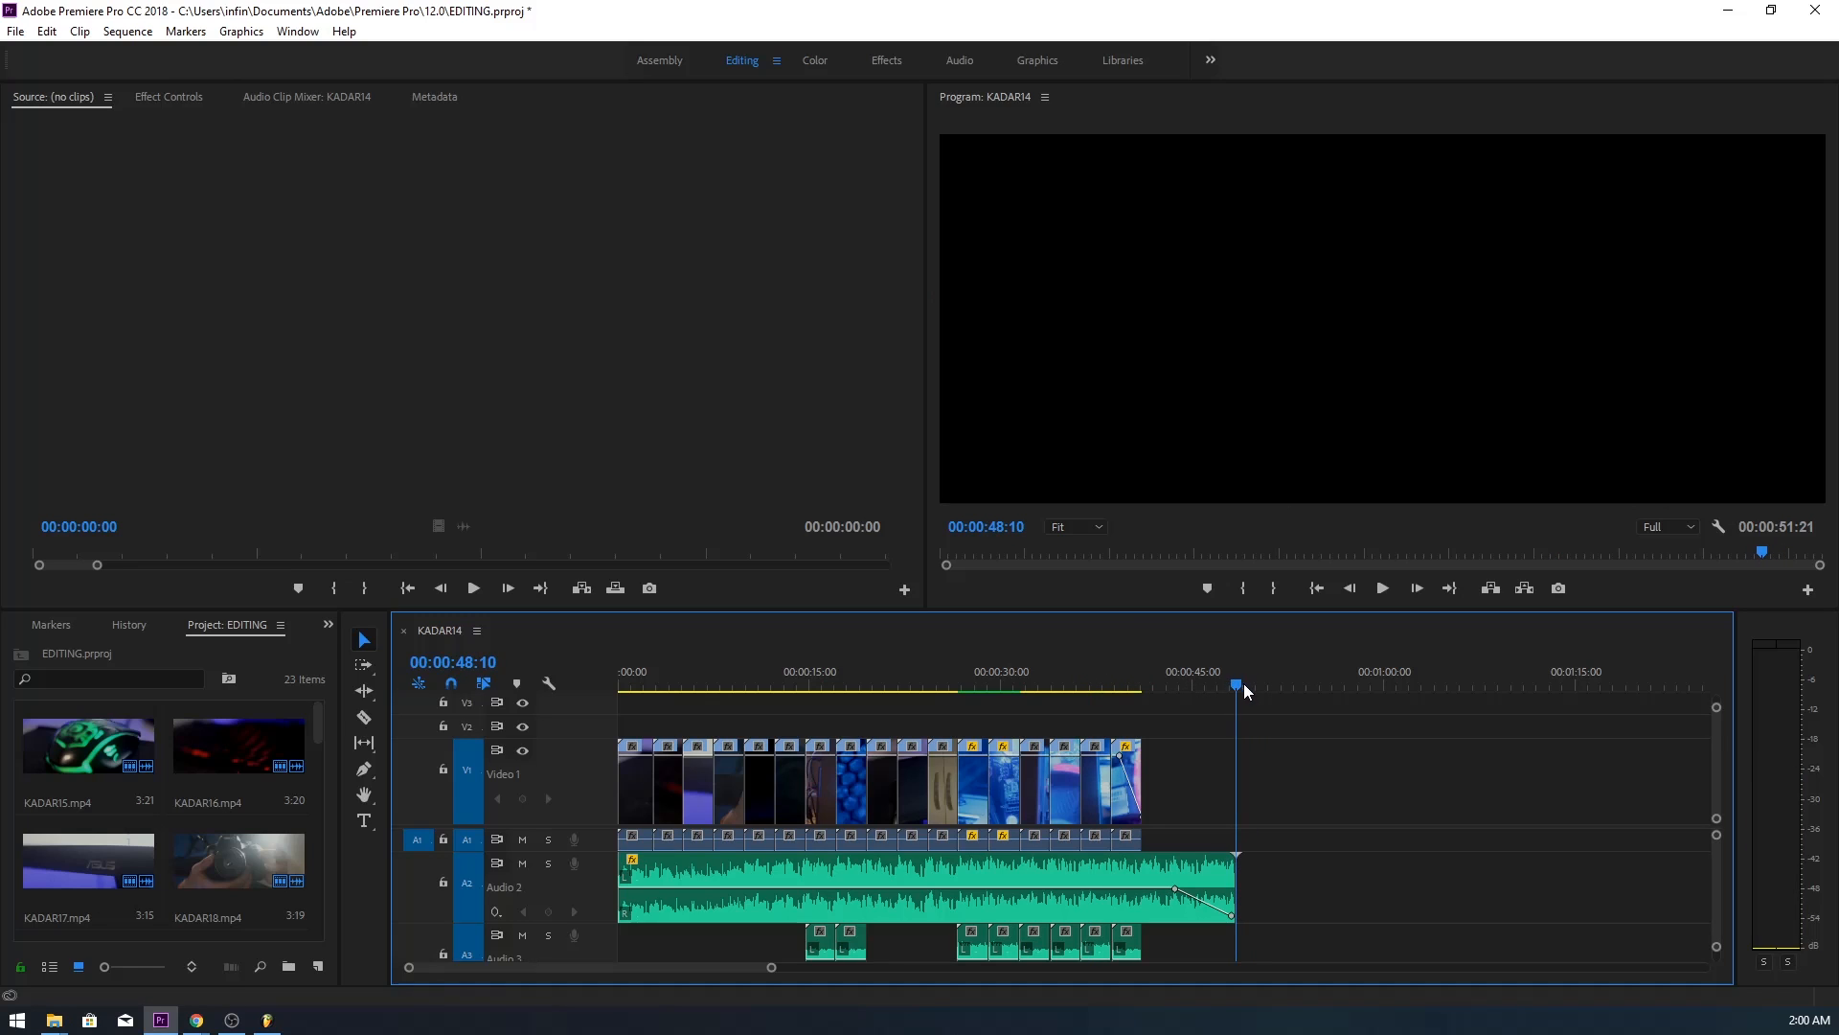
mouse_move(1230, 686)
left_mouse_down()
mouse_move(1284, 687)
mouse_move(1226, 687)
mouse_move(1244, 699)
left_mouse_up()
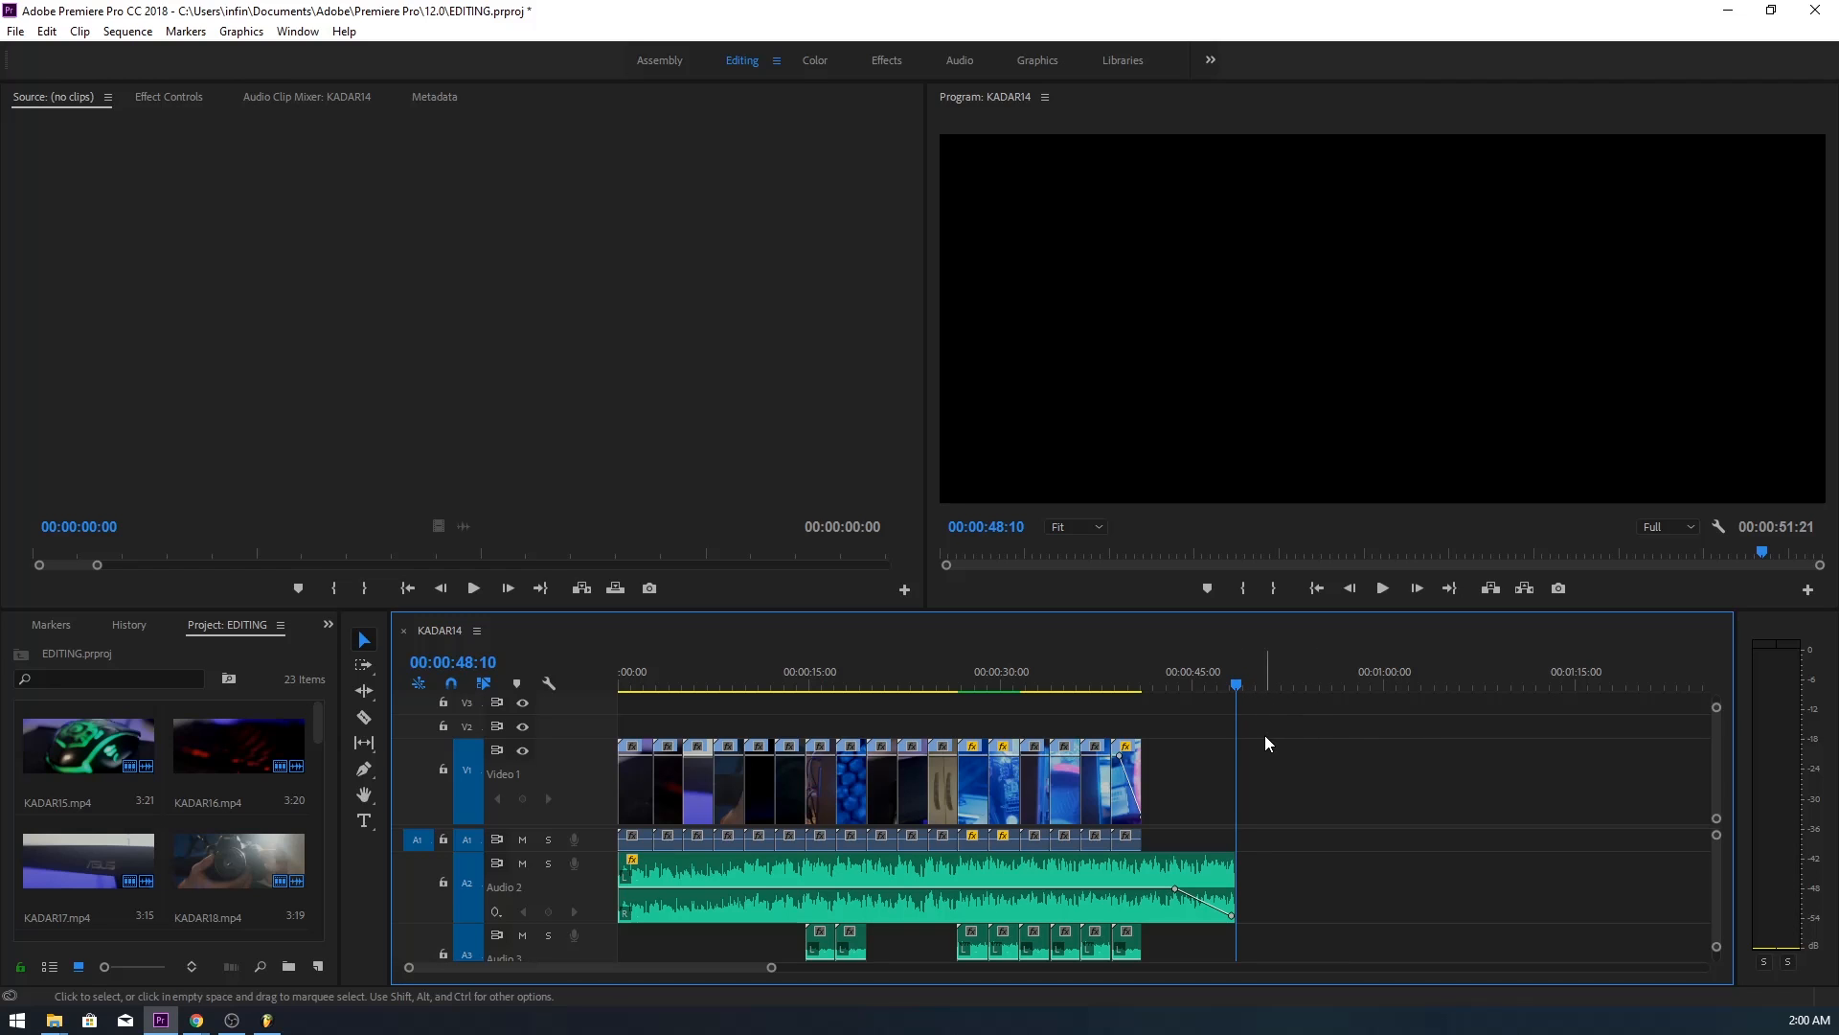
key("o")
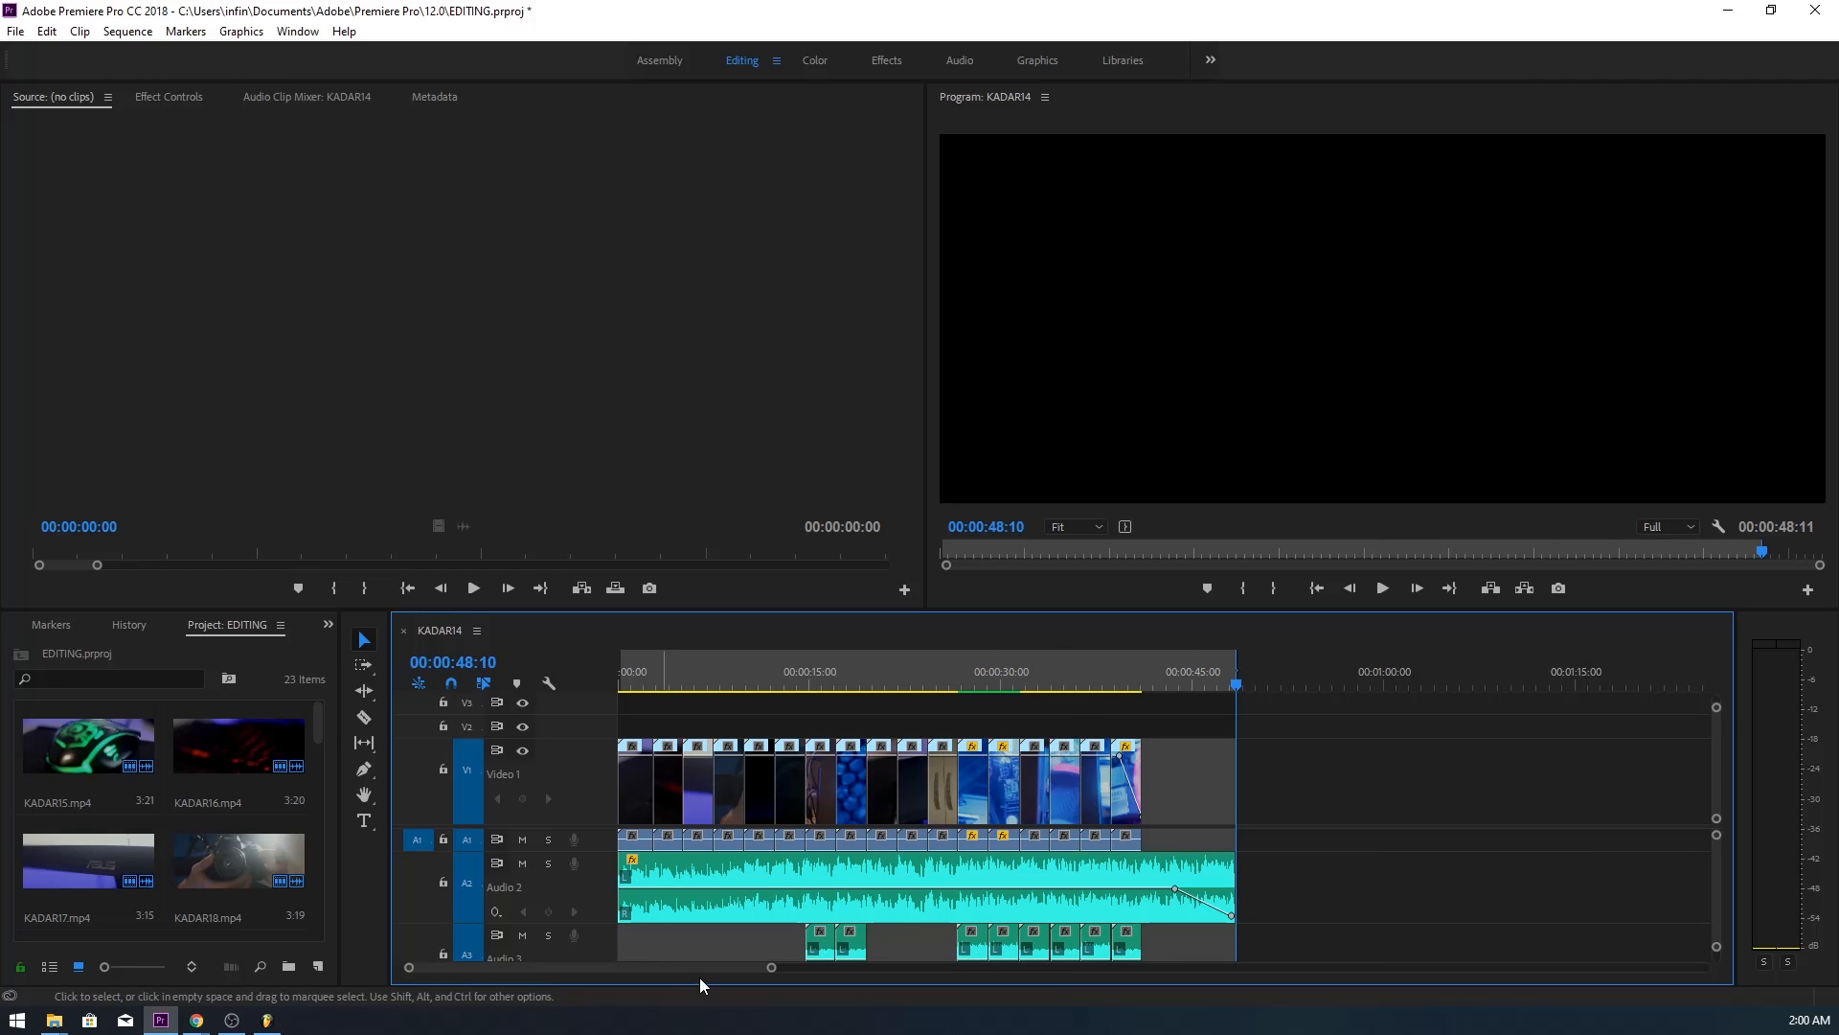
left_click_drag(410, 966, 191, 969)
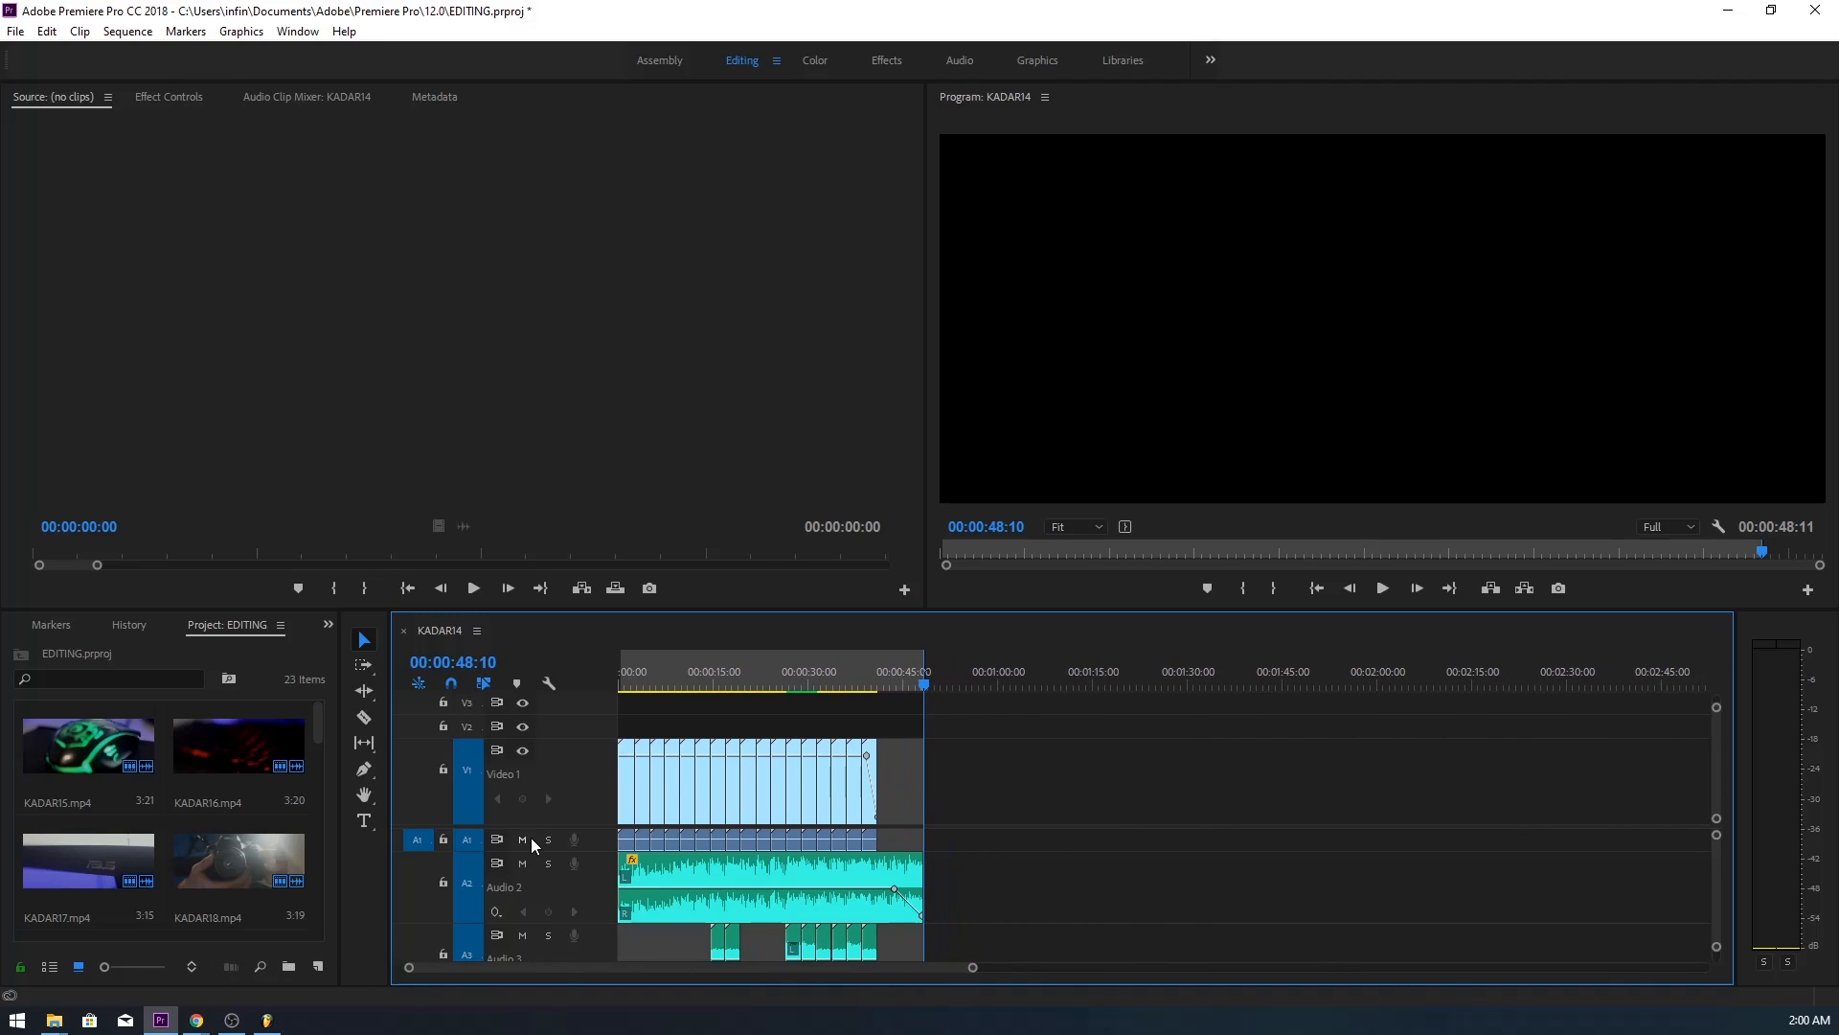
left_click_drag(690, 669, 538, 680)
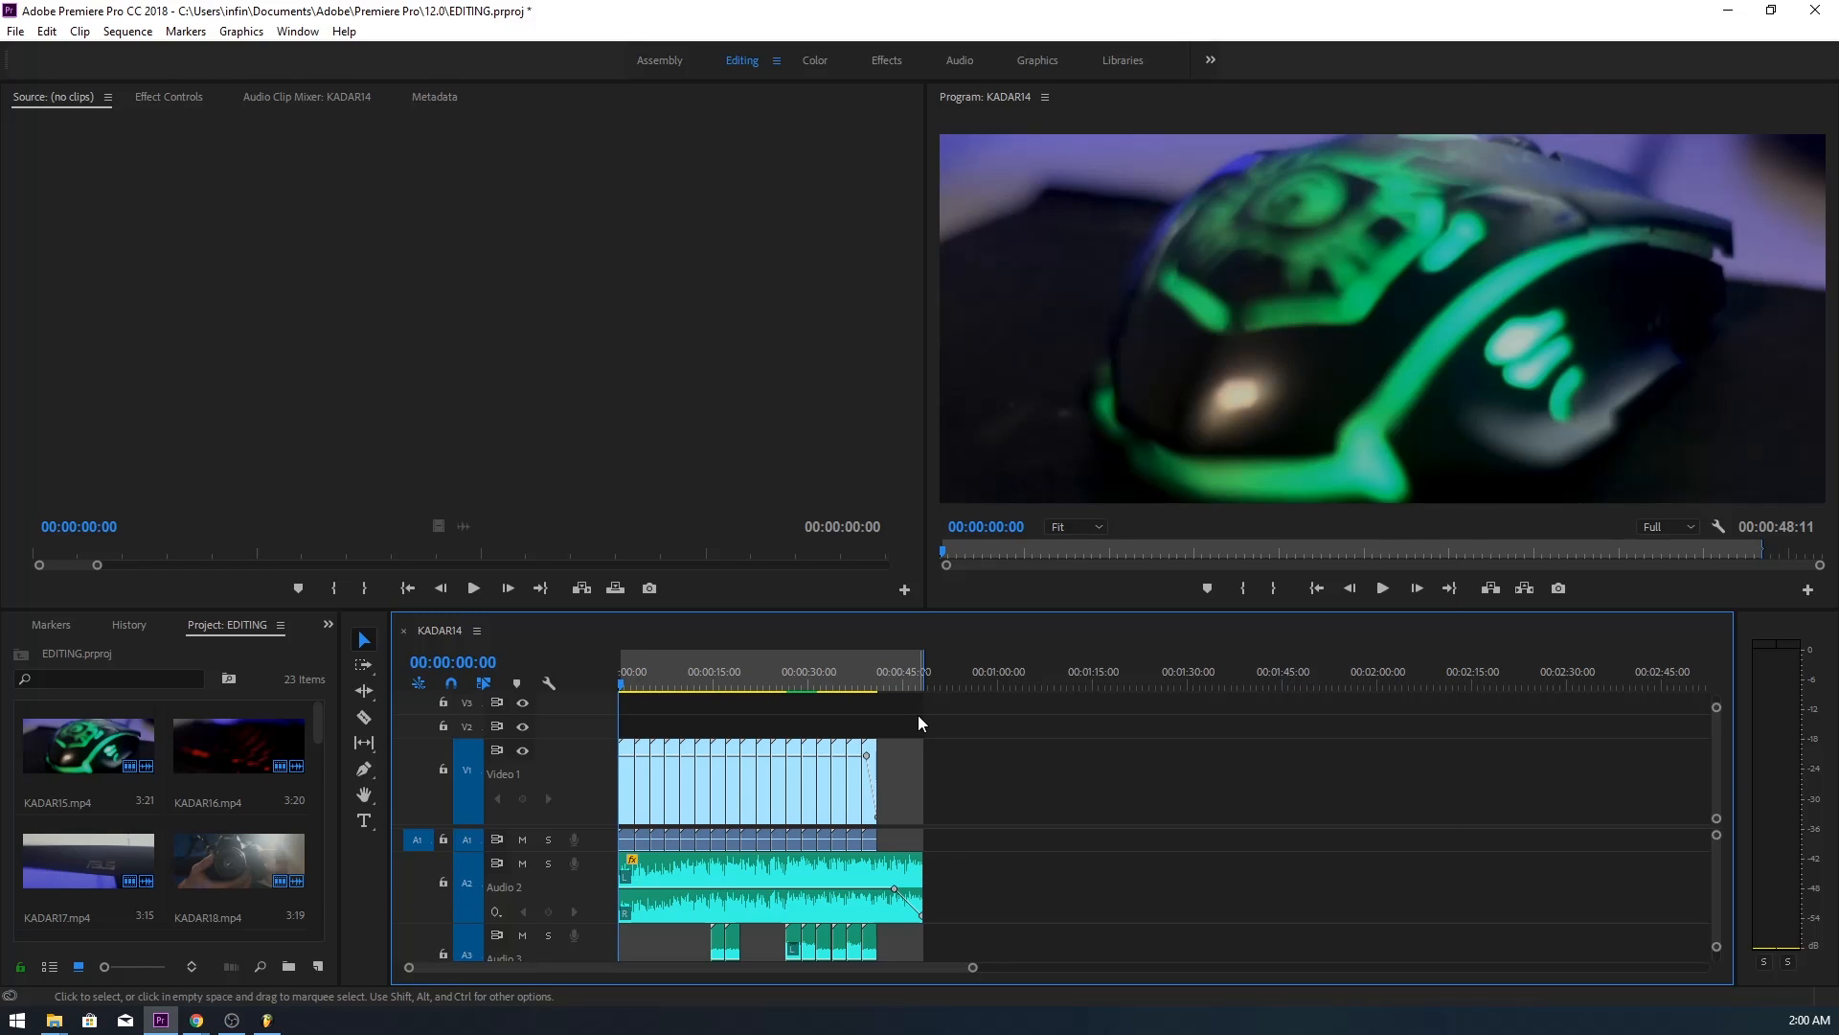
- Open the export settings for the KADAR14 sequence and set the format to H.264
key("ctrl+m")
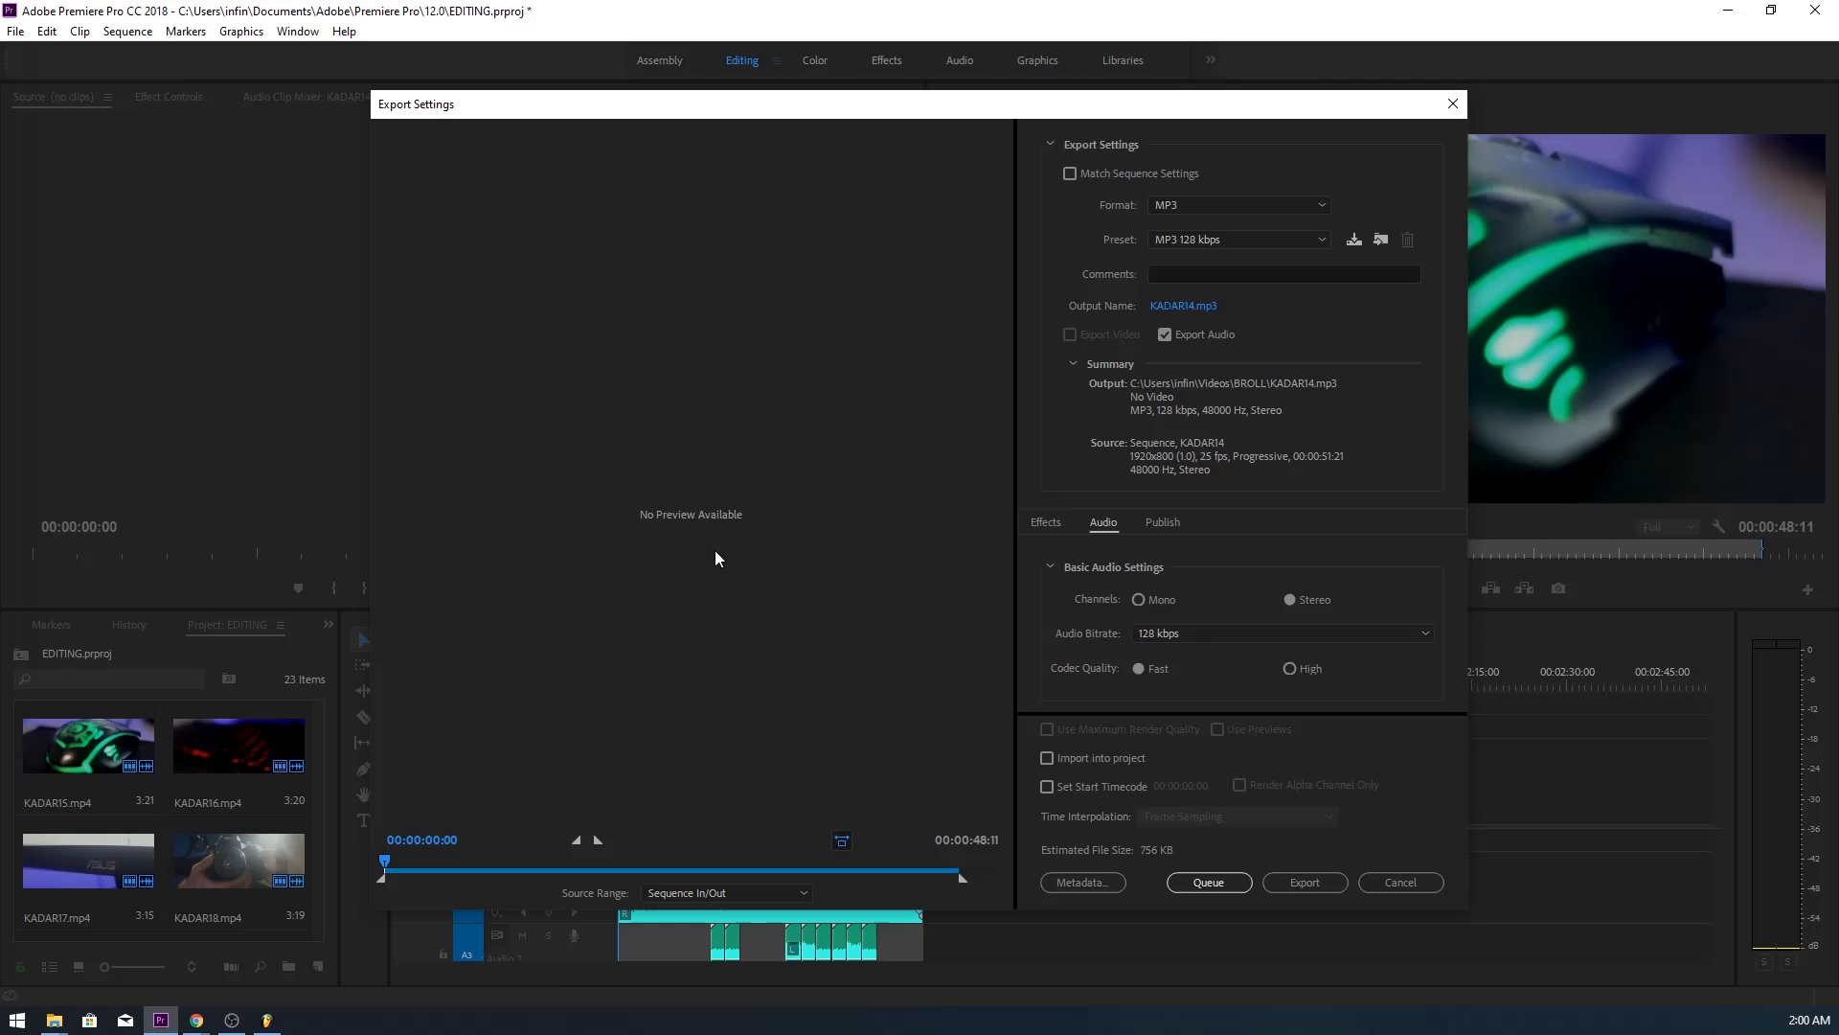
left_click(1197, 205)
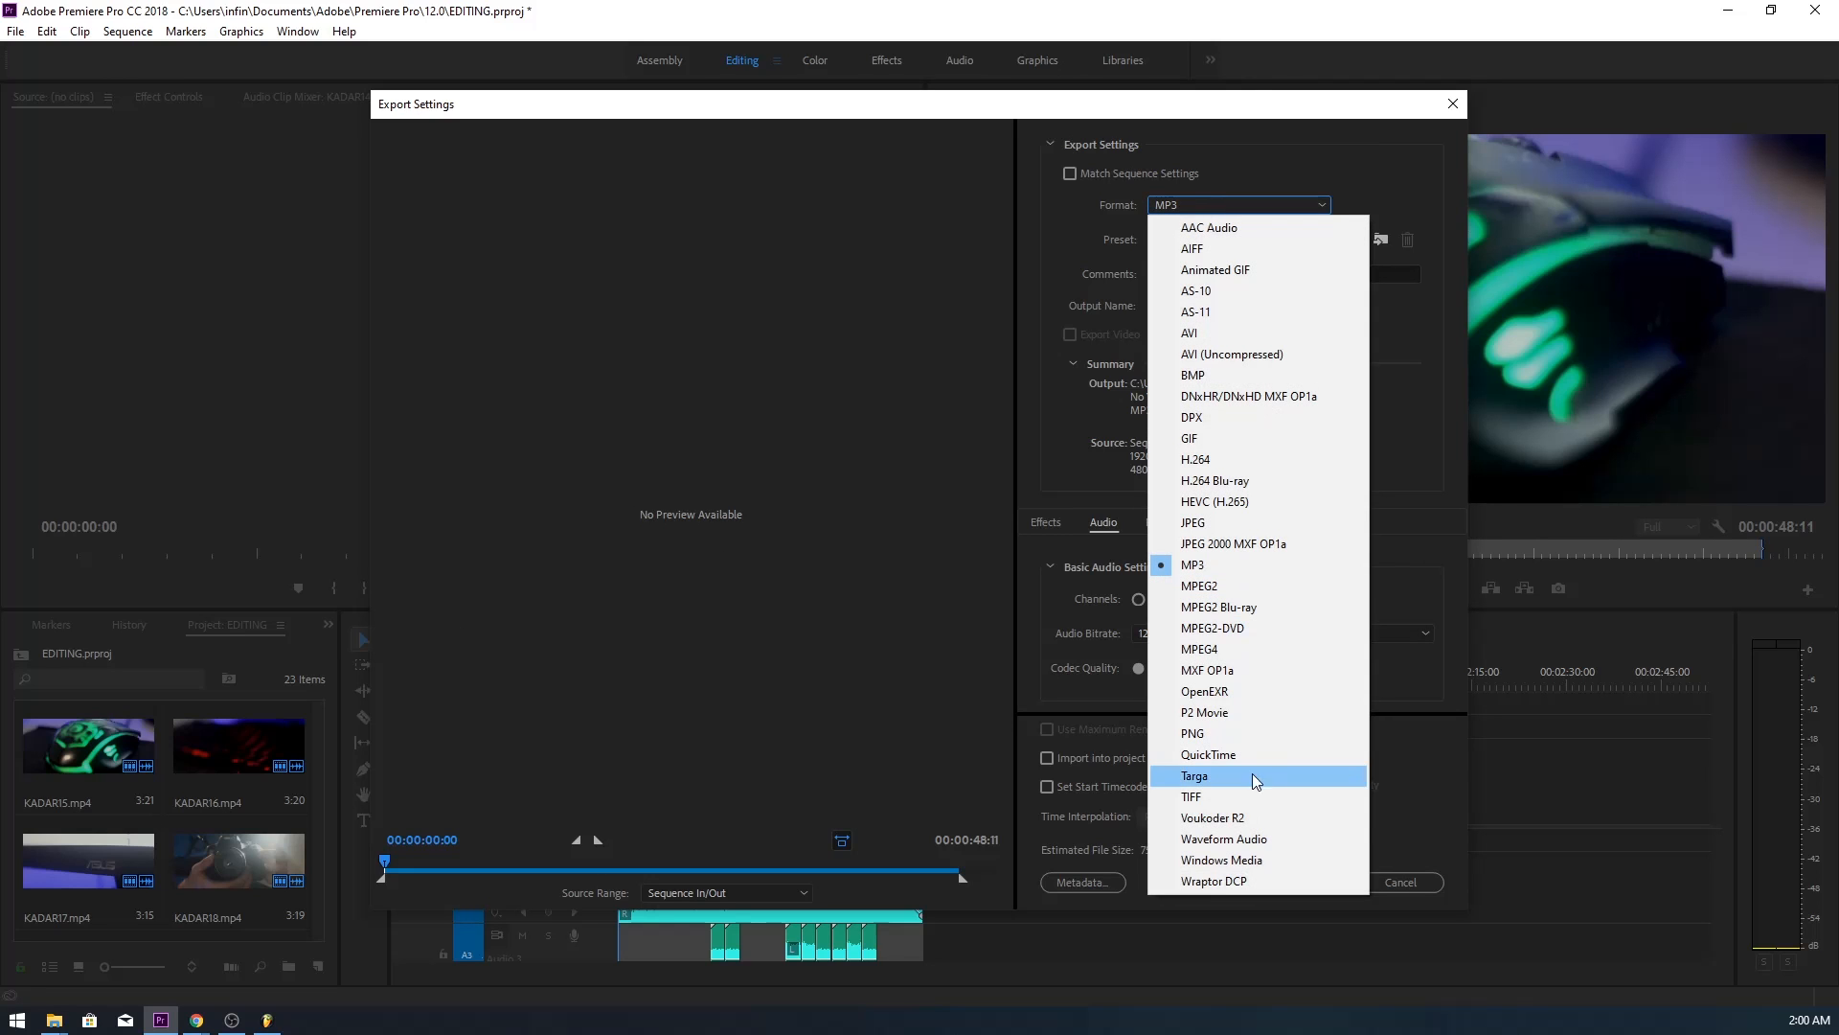
left_click(1219, 820)
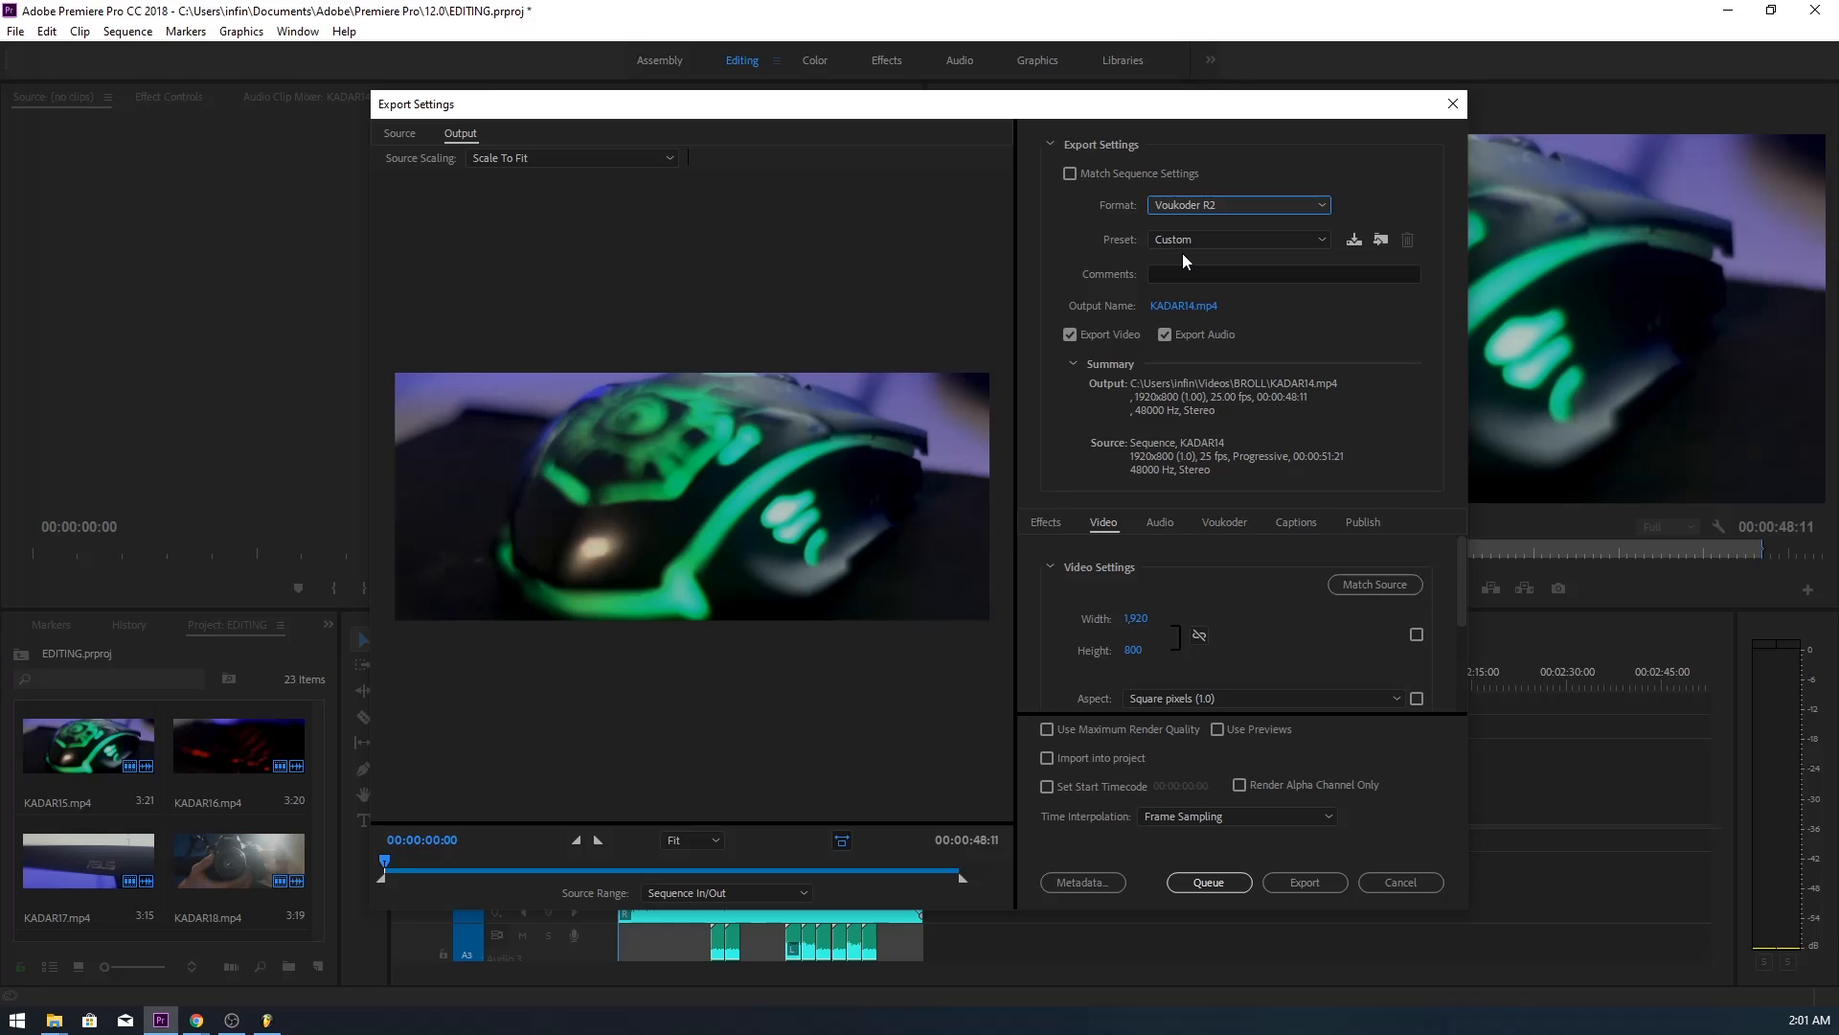
left_click(1184, 205)
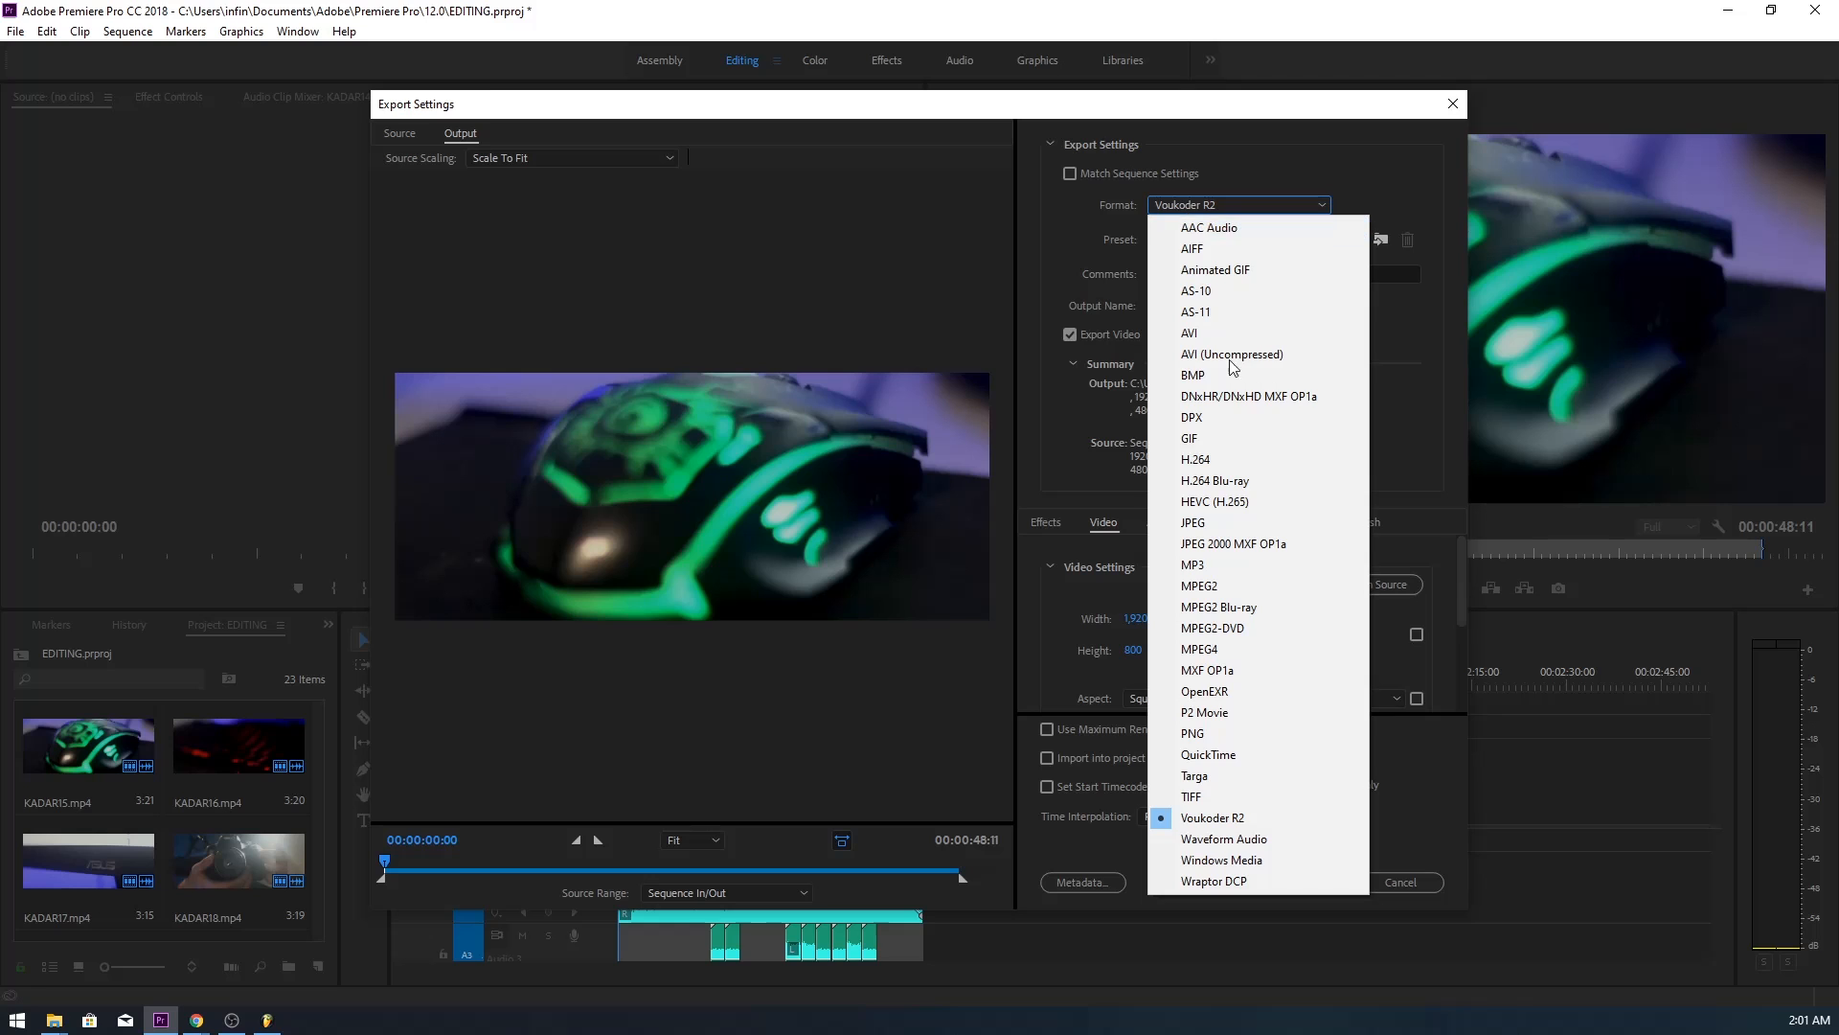
left_click(1207, 459)
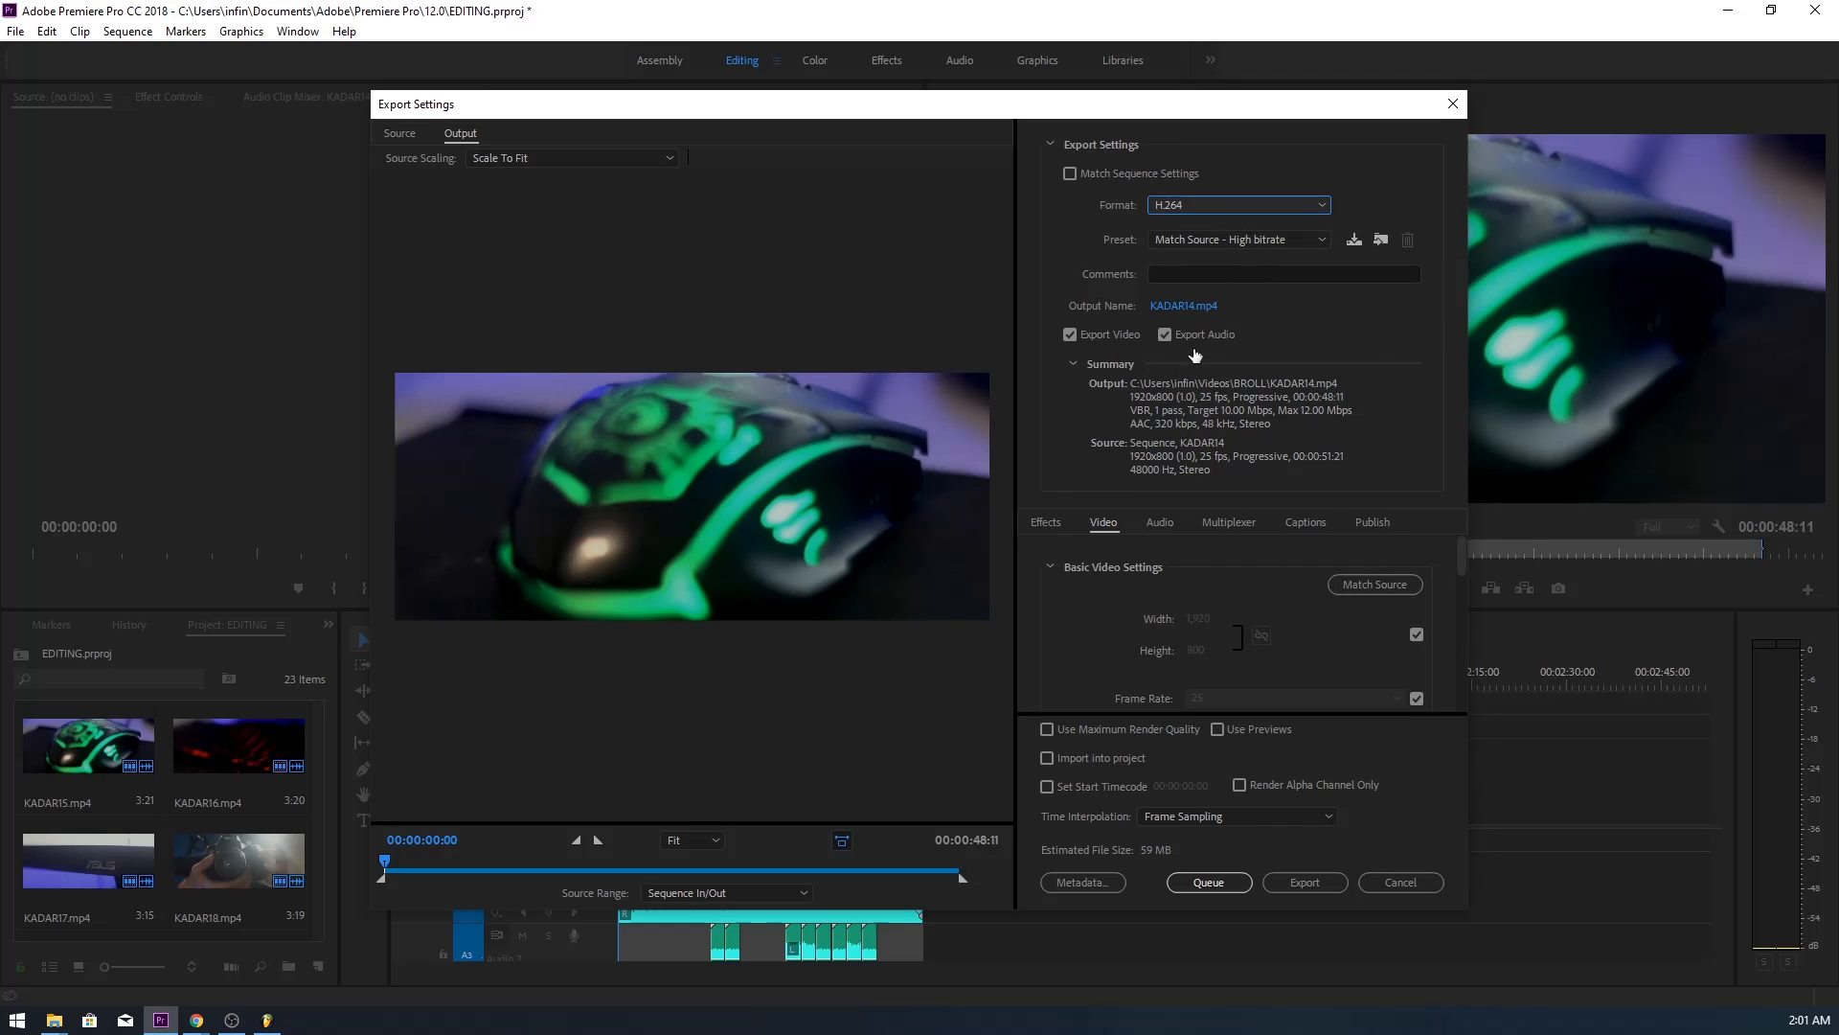
- Name the output file FINISHED VIDEO in the BROLL folder and export the sequence immediately
left_click(1195, 307)
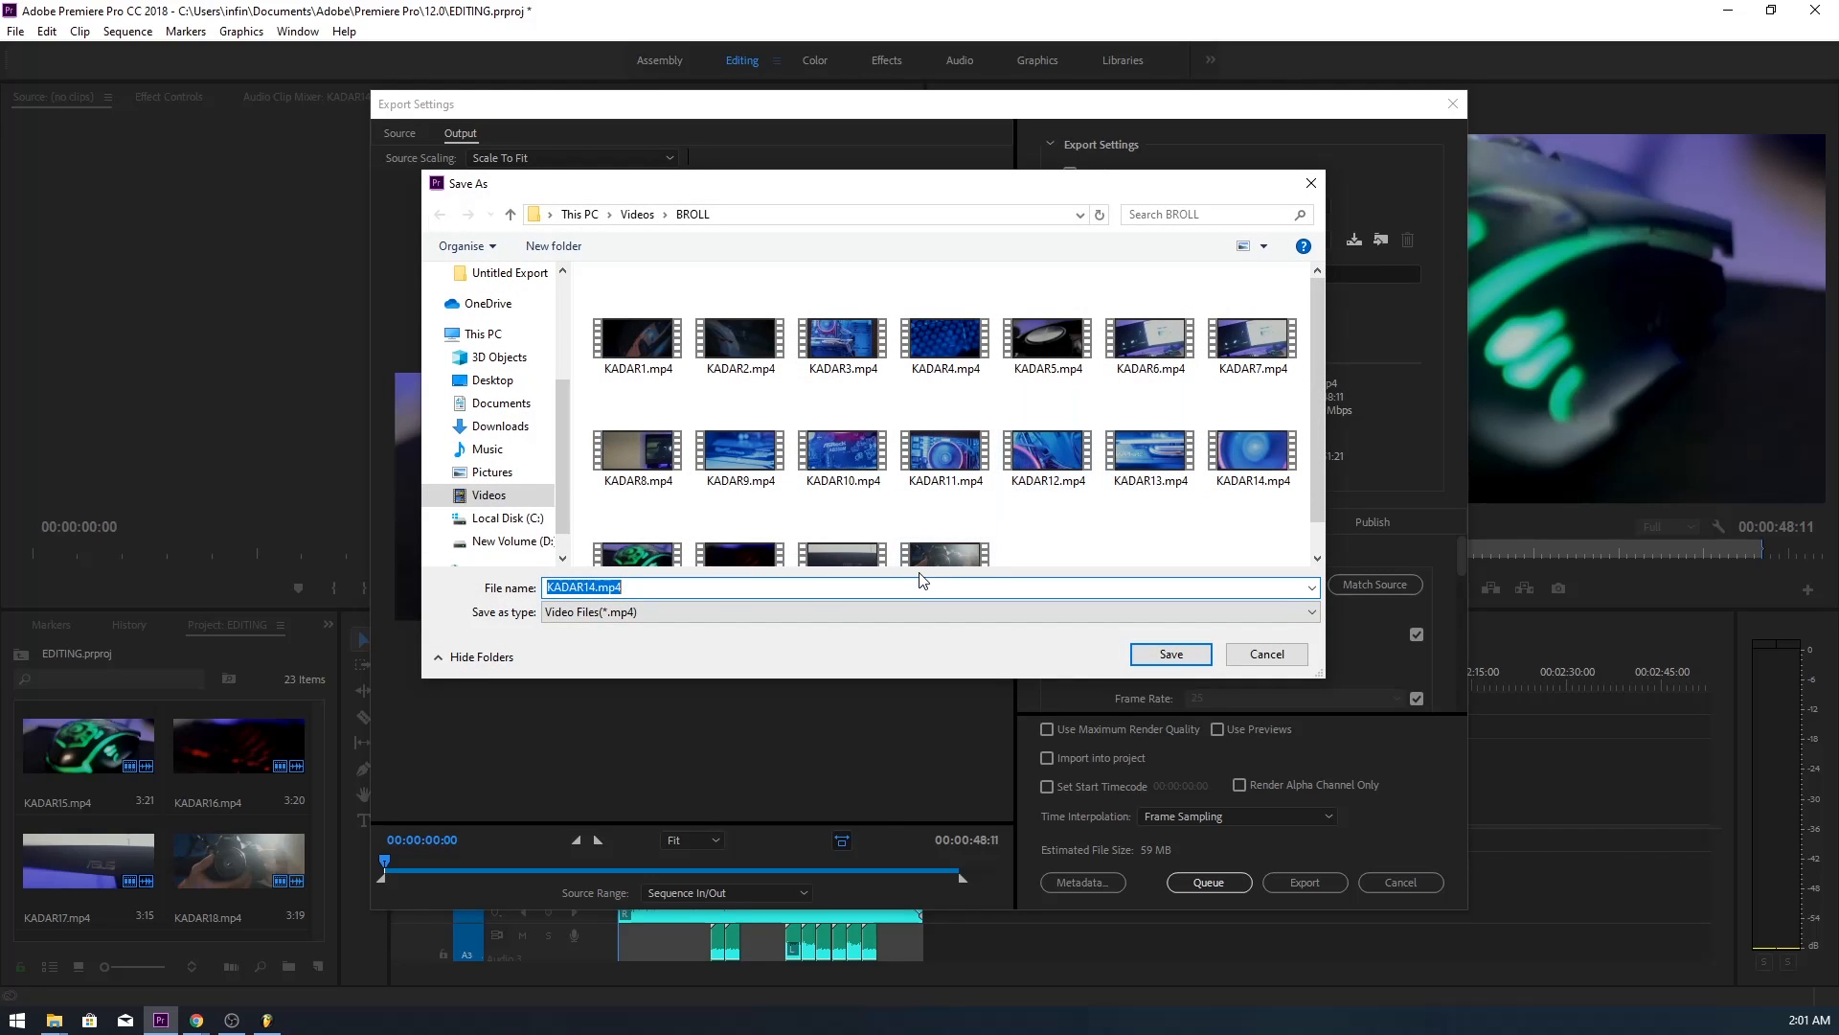
type("FINISHED VIDEO")
left_click(1171, 654)
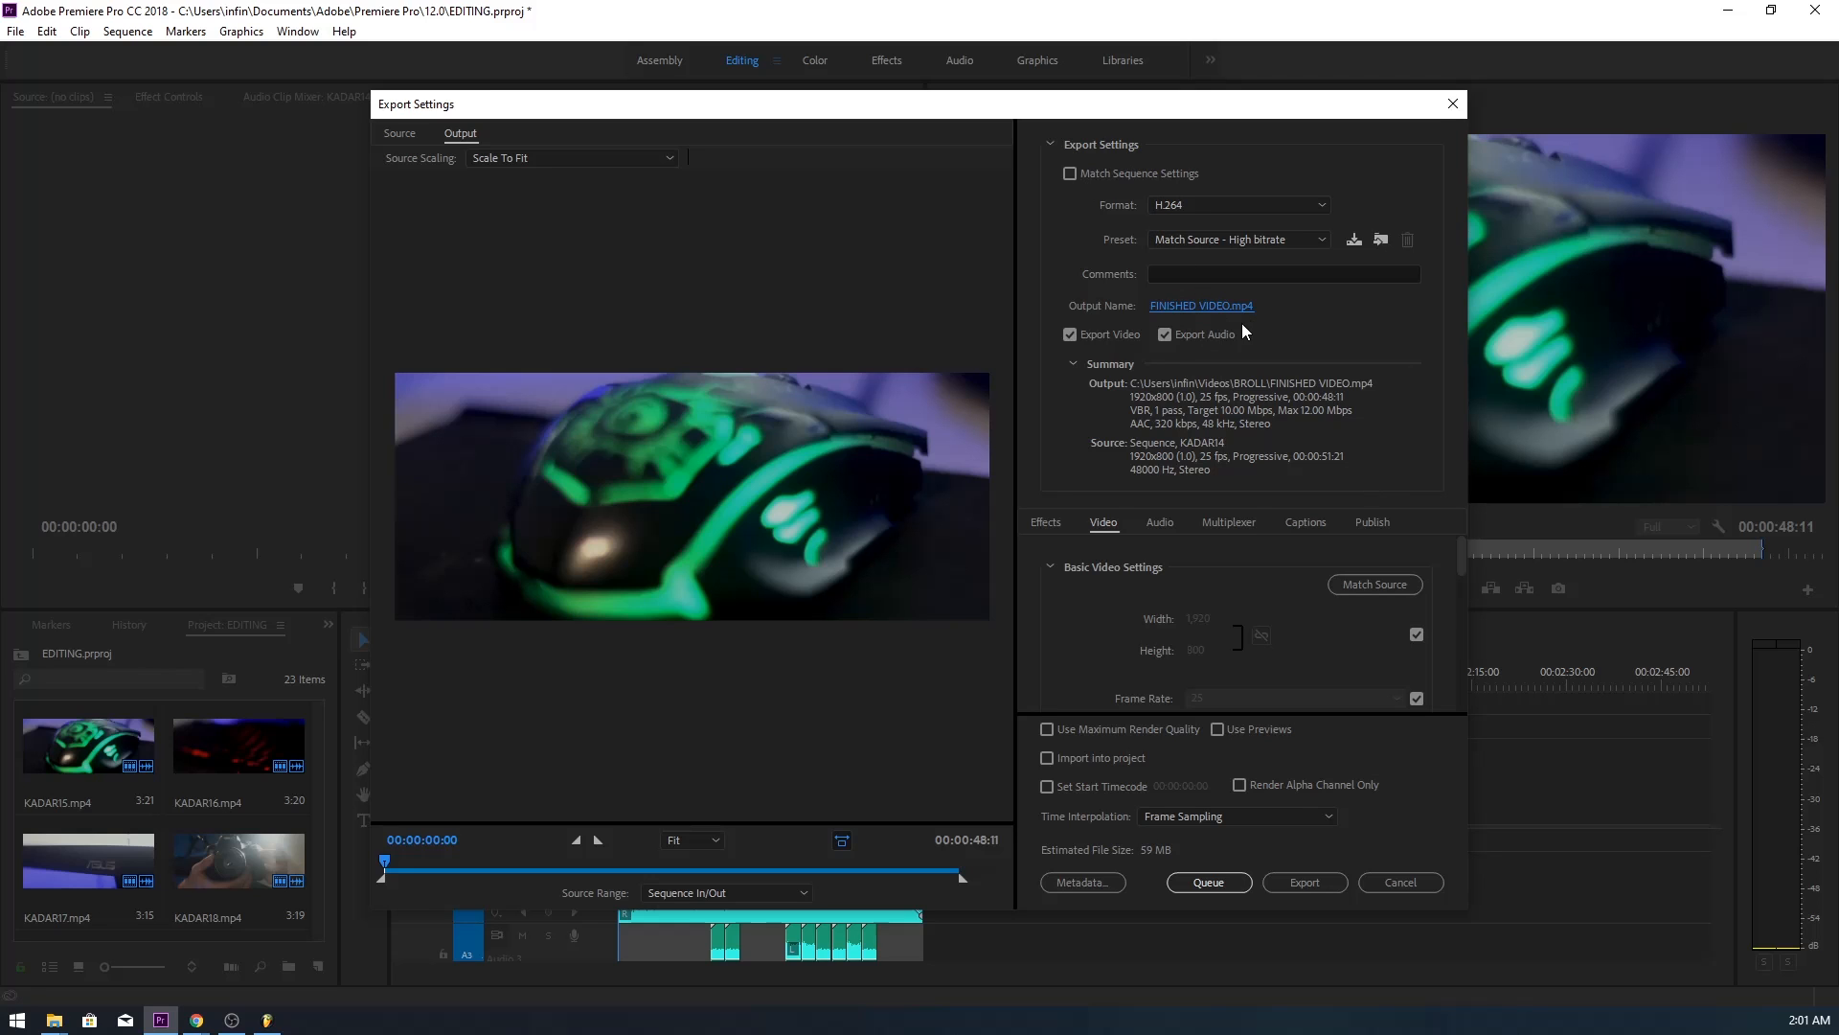
left_click(1280, 885)
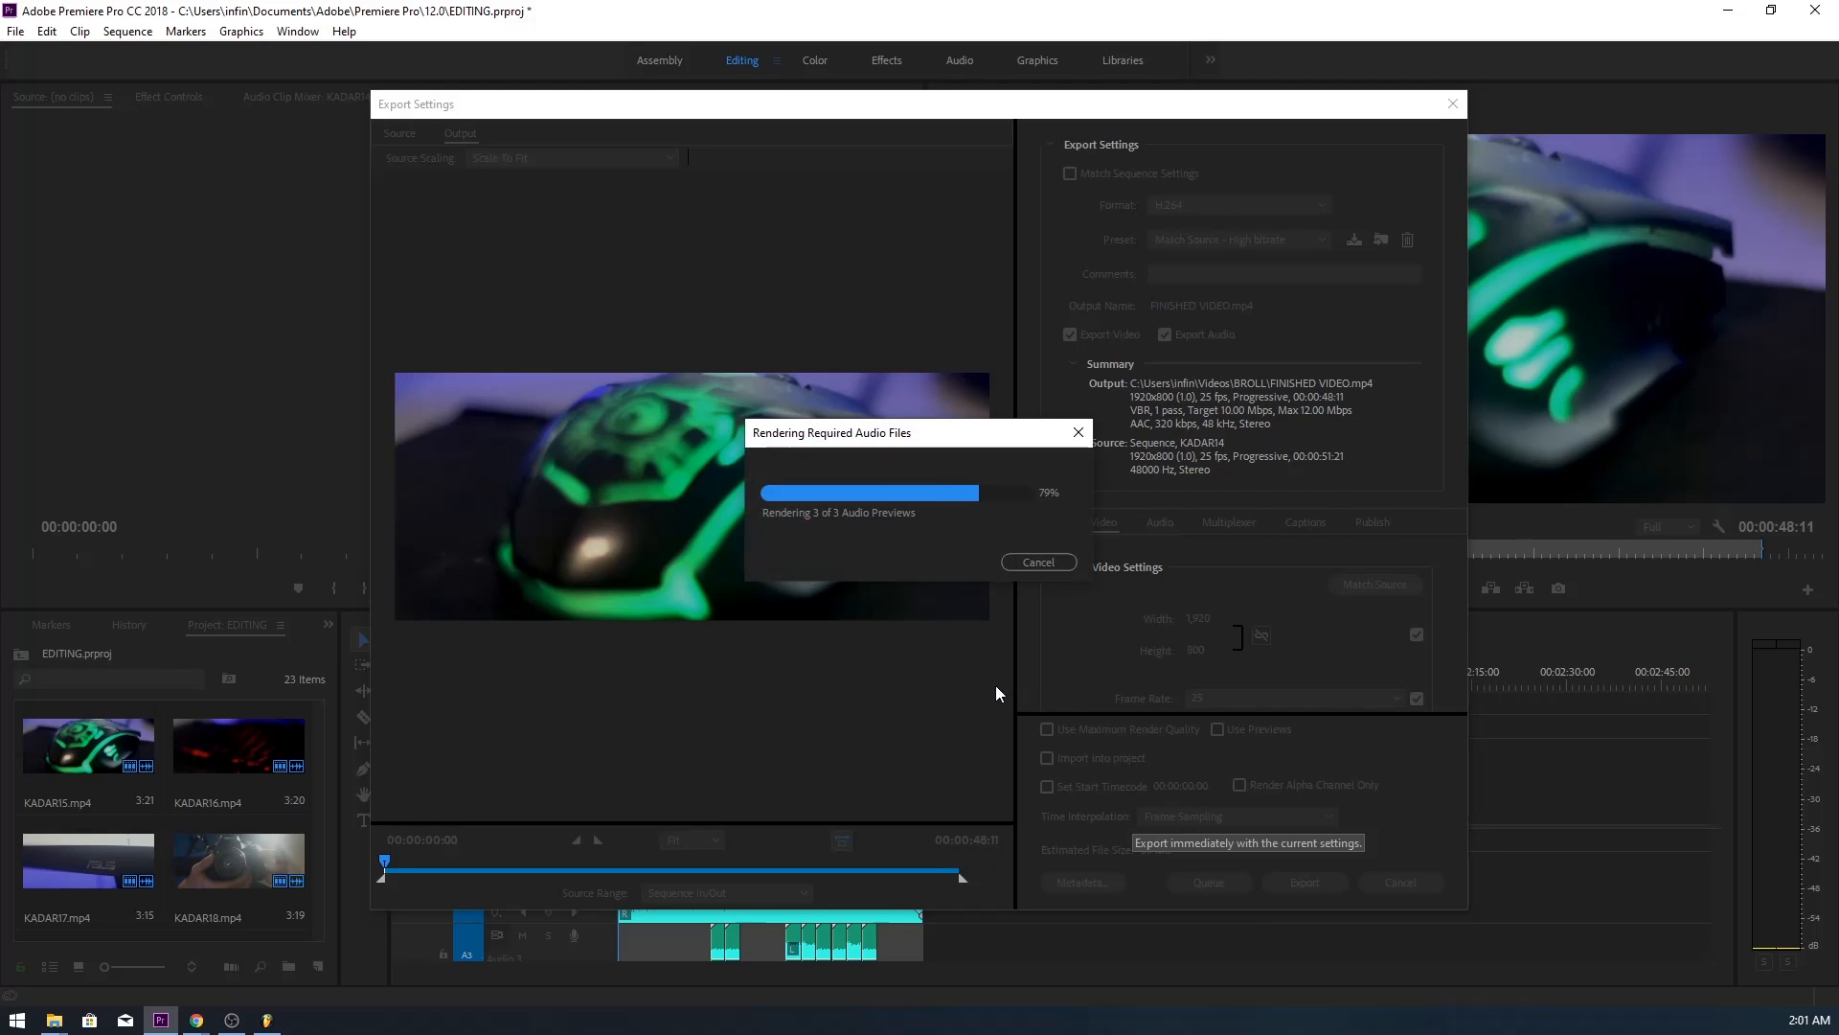